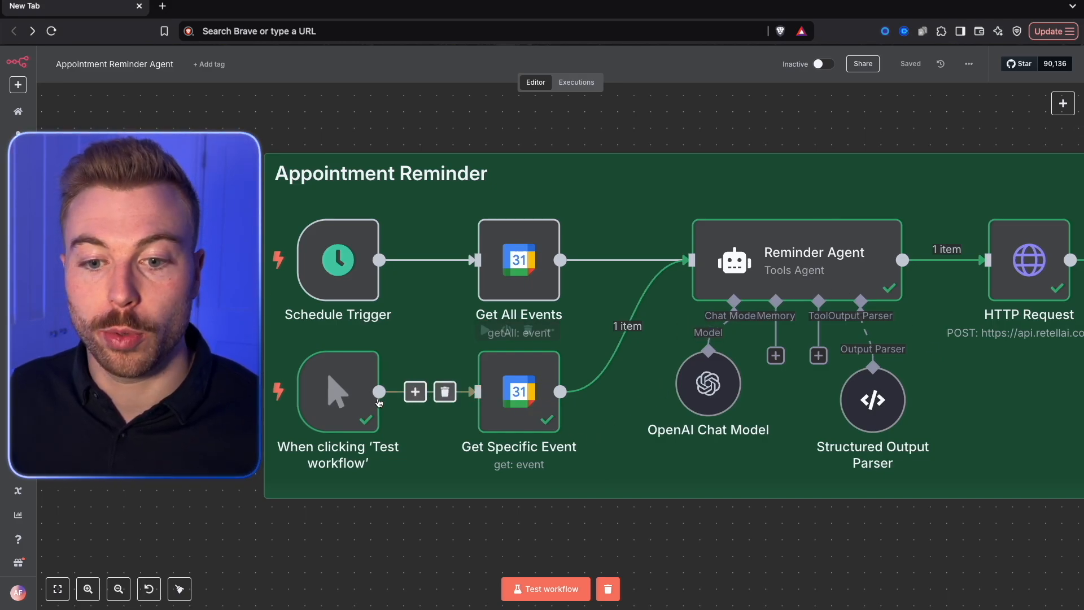
click(274, 391)
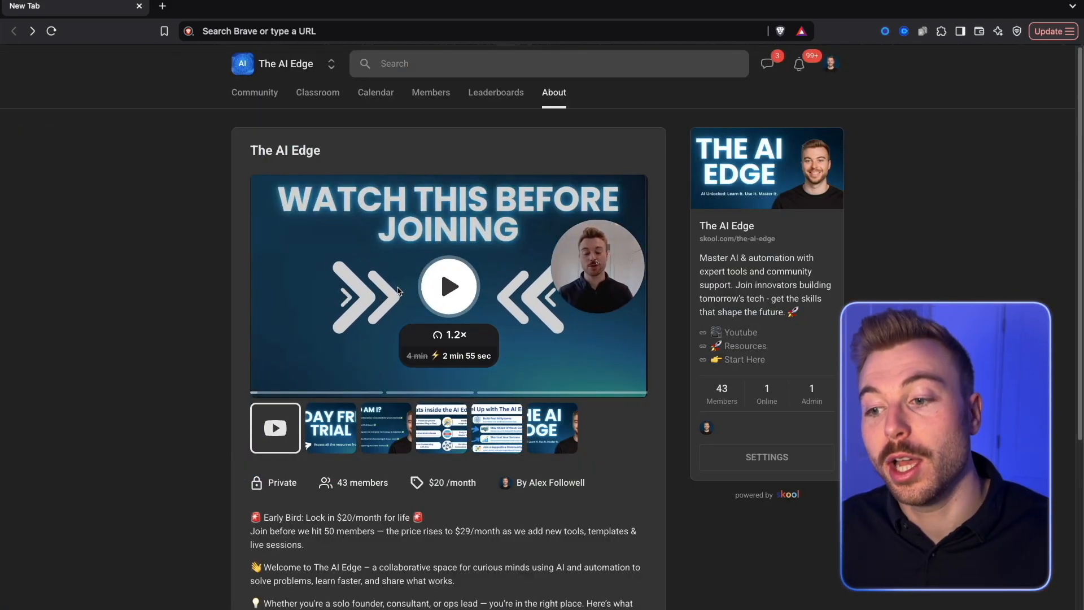
- Browse The AI Edge community's 7 day free trial image and the AI Agent Resources course in its classroom
click(340, 415)
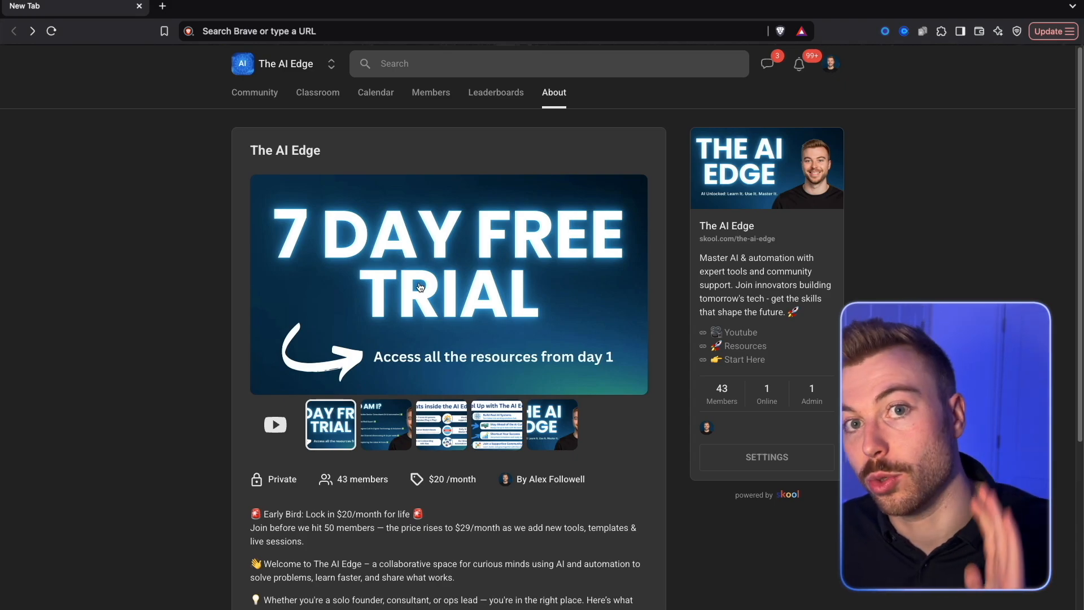
click(324, 99)
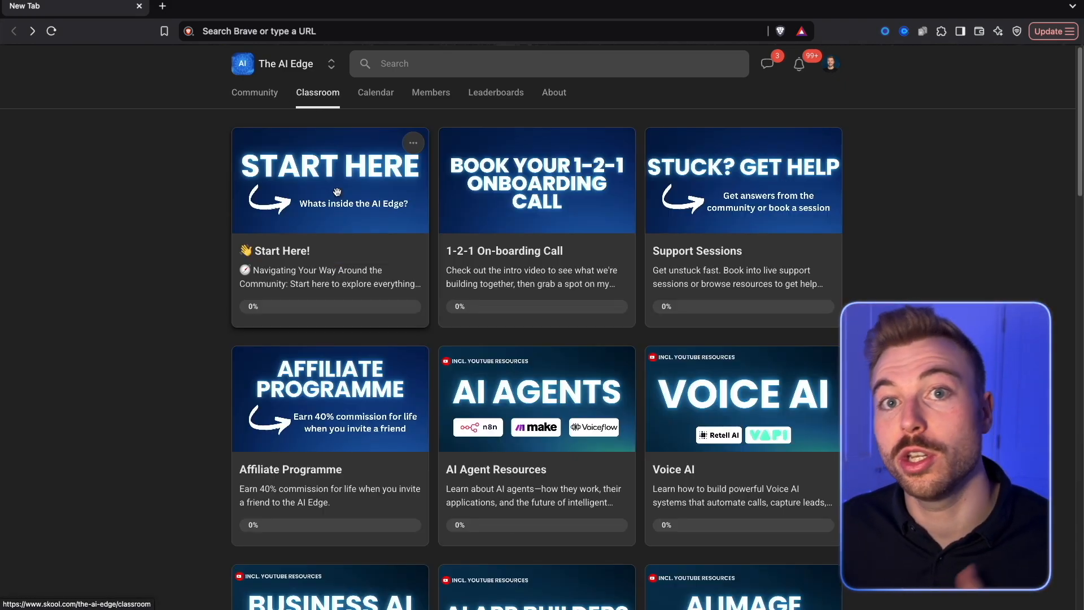
click(520, 399)
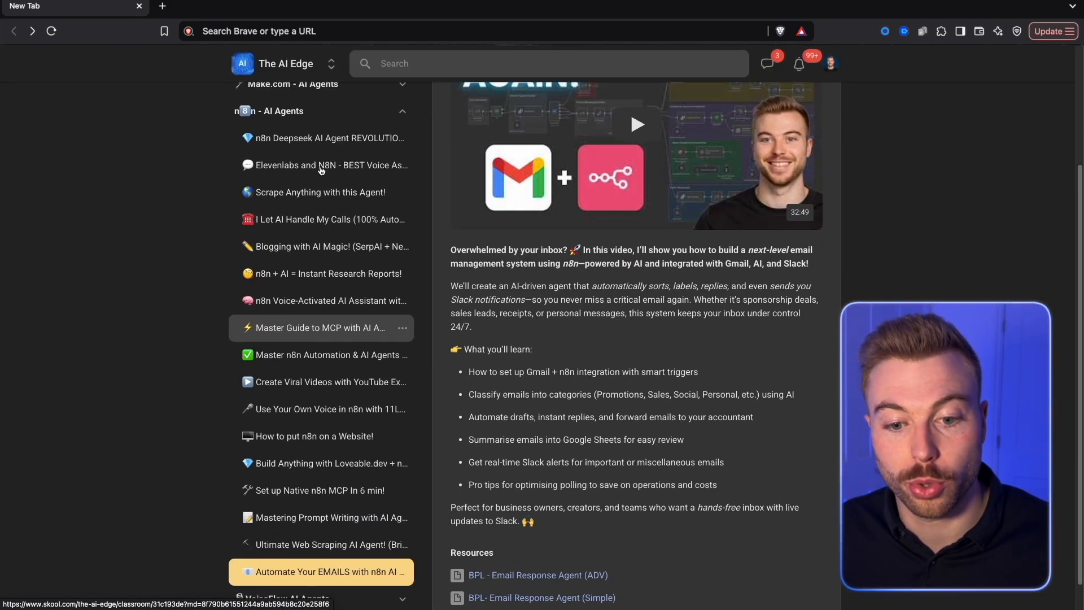
- Open the Voice AI course in the classroom and review the lesson on the AI agent that calls customers with auto reminders
click(324, 94)
scroll(586, 289, down, 4)
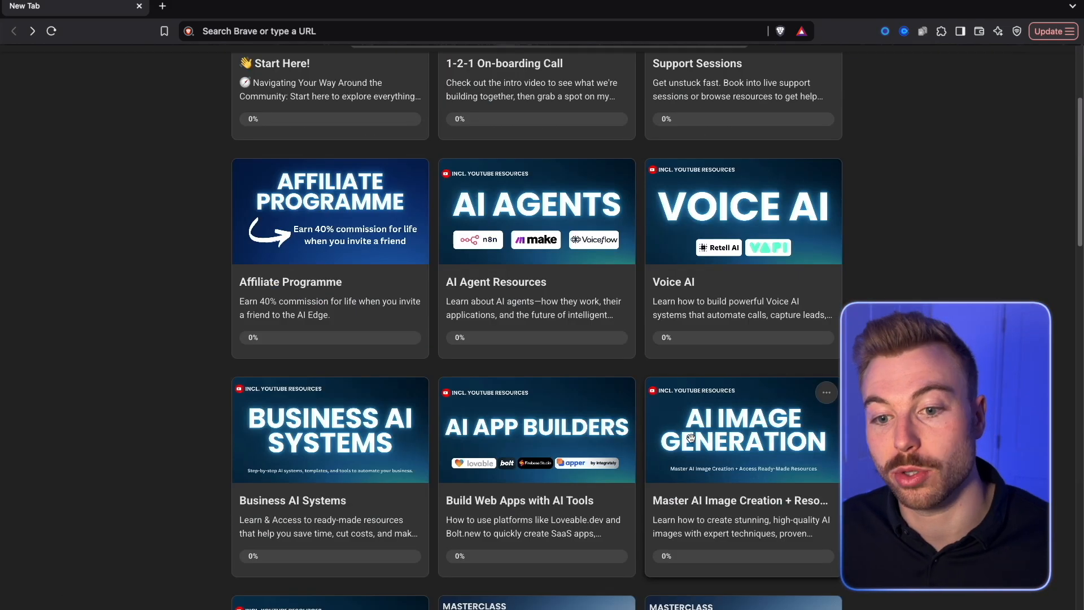
click(720, 244)
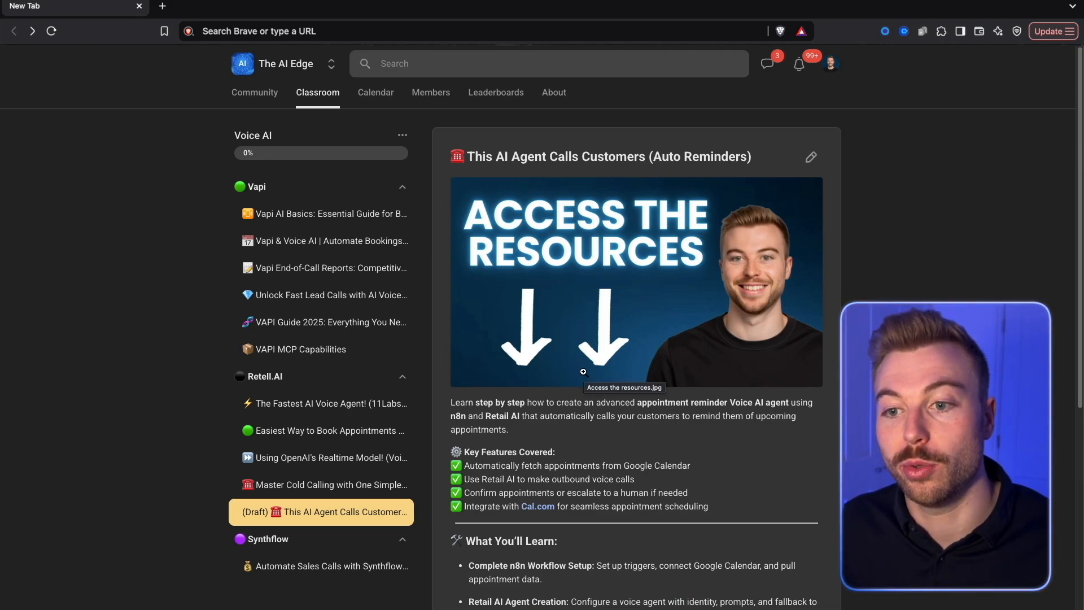
scroll(571, 372, down, 3)
scroll(424, 184, up, 5)
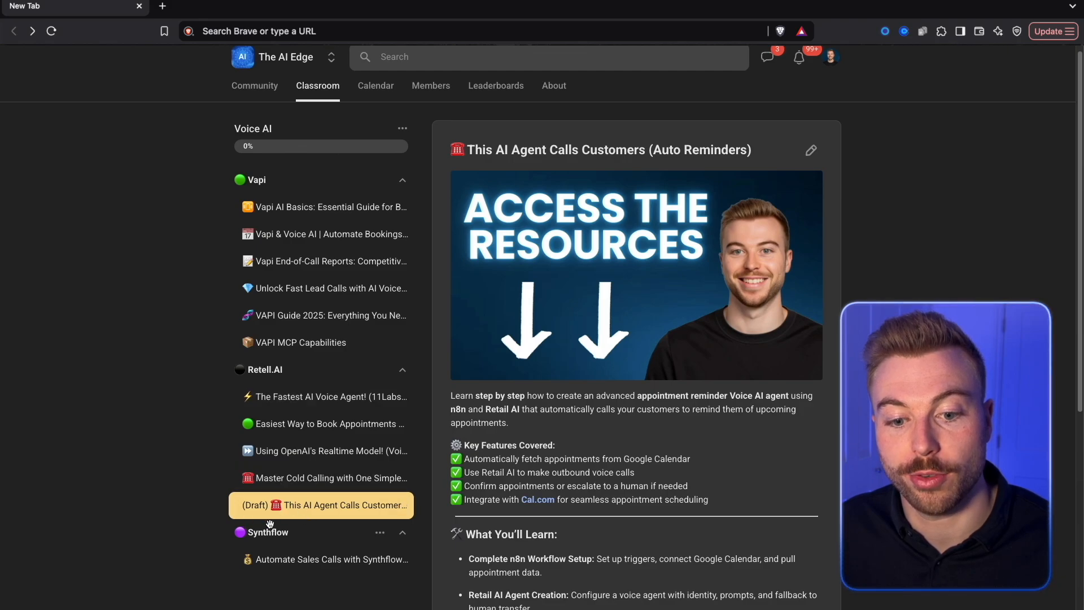
scroll(618, 228, down, 5)
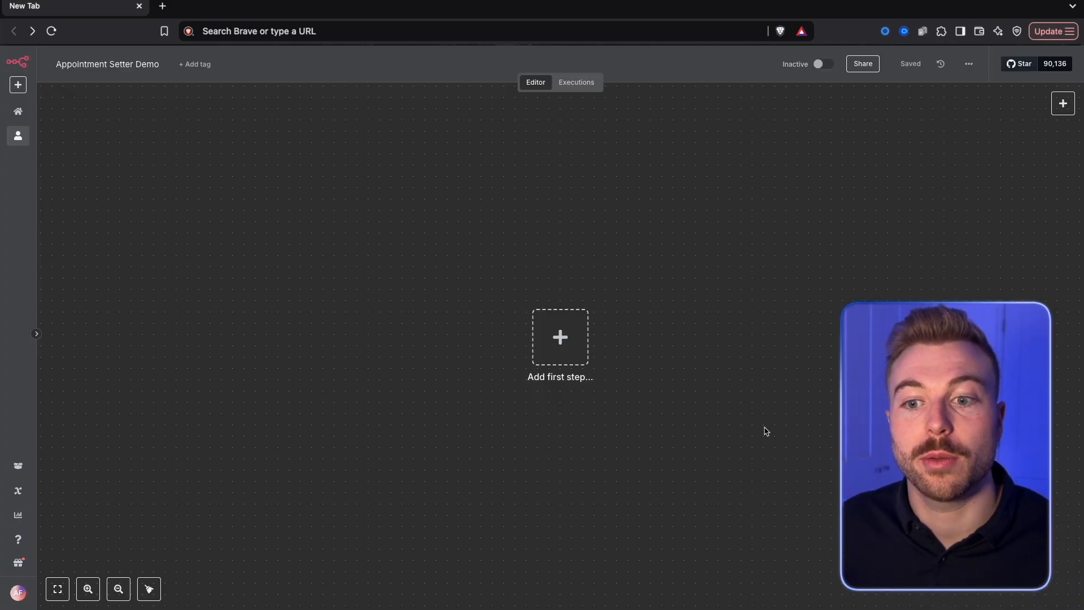
- Import the RetellAI blueprint JSON file from the Blueprints folder into the empty Appointment Setter Demo workflow
click(968, 64)
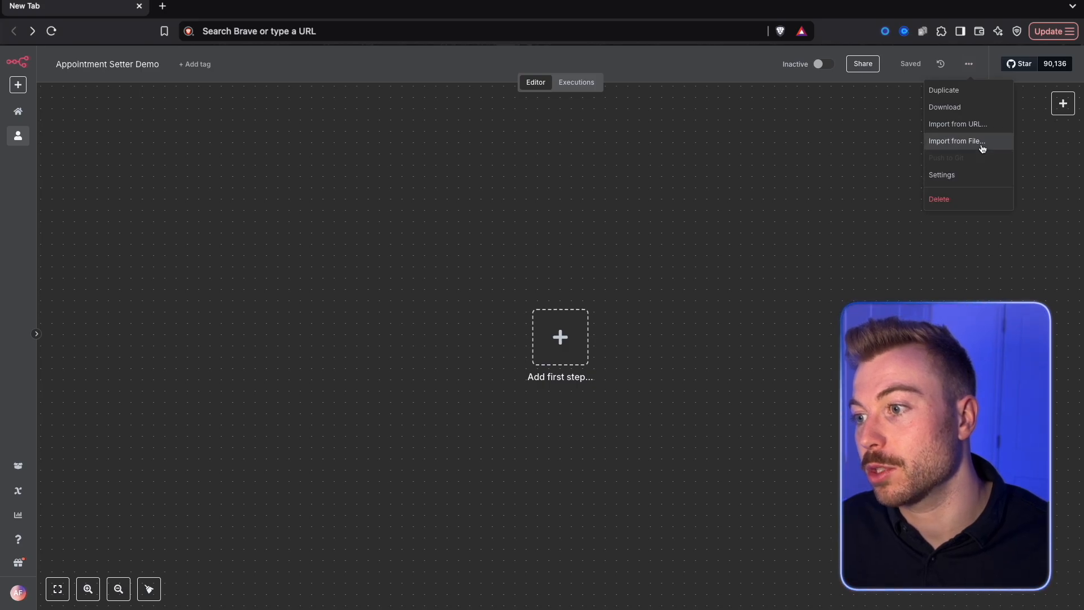
click(982, 148)
click(710, 178)
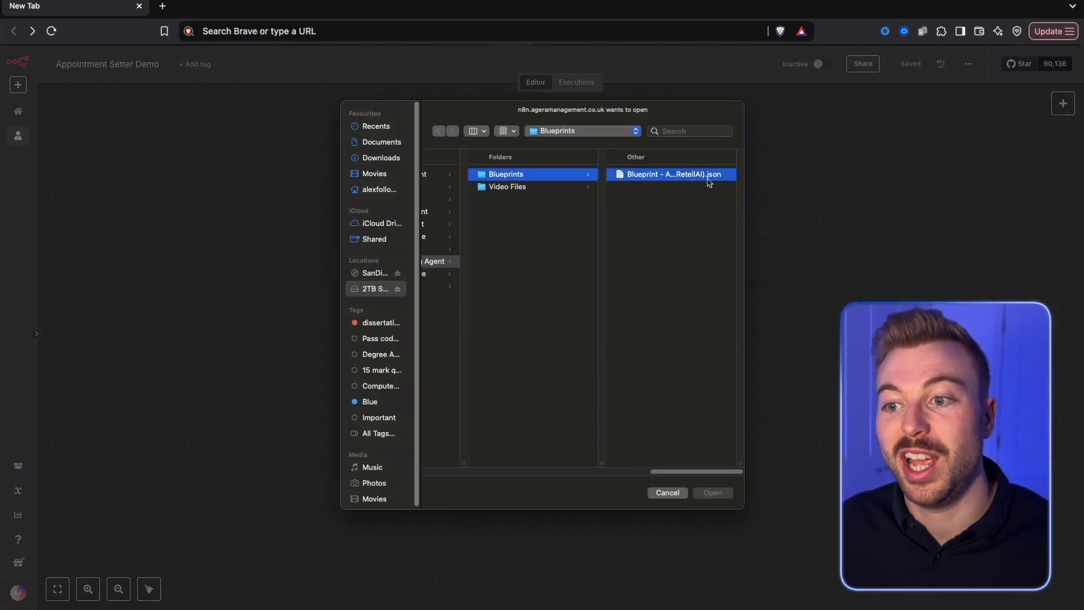
click(713, 492)
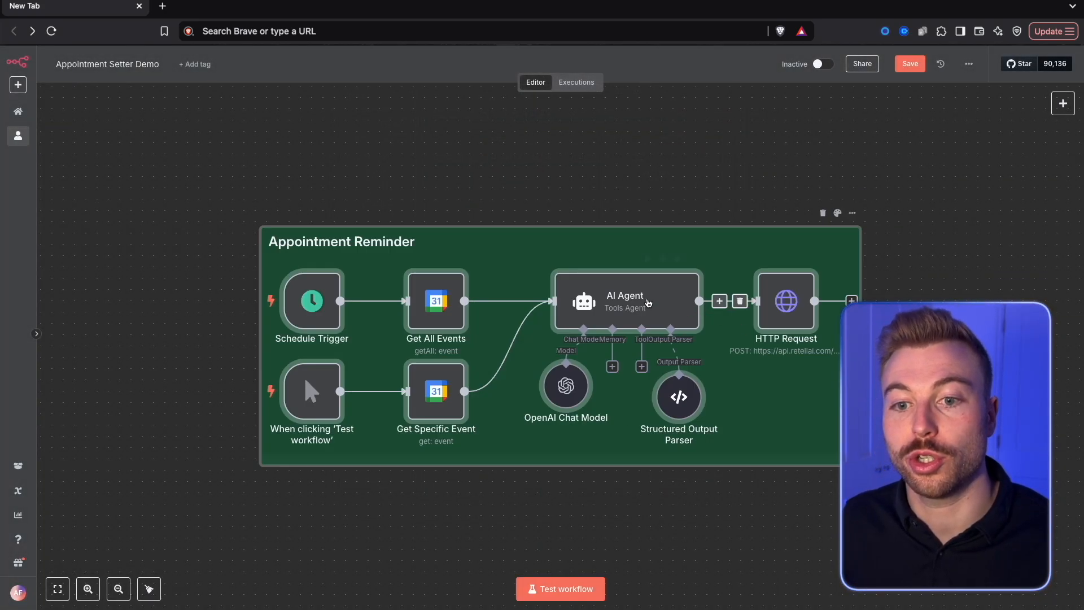
- Delete all the imported Appointment Reminder nodes from the canvas
click(377, 151)
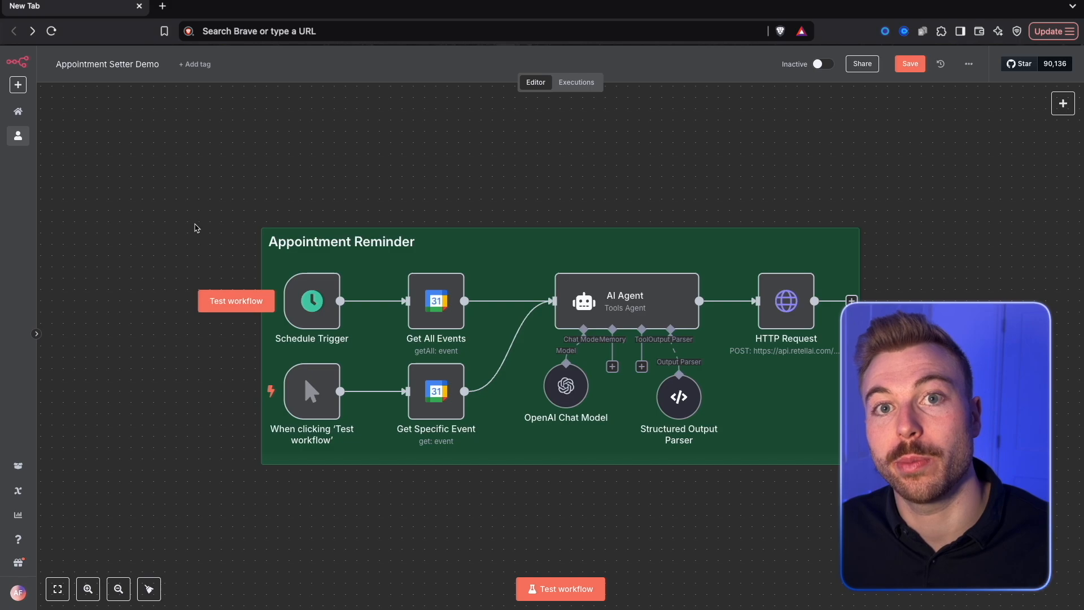
drag(195, 208, 948, 553)
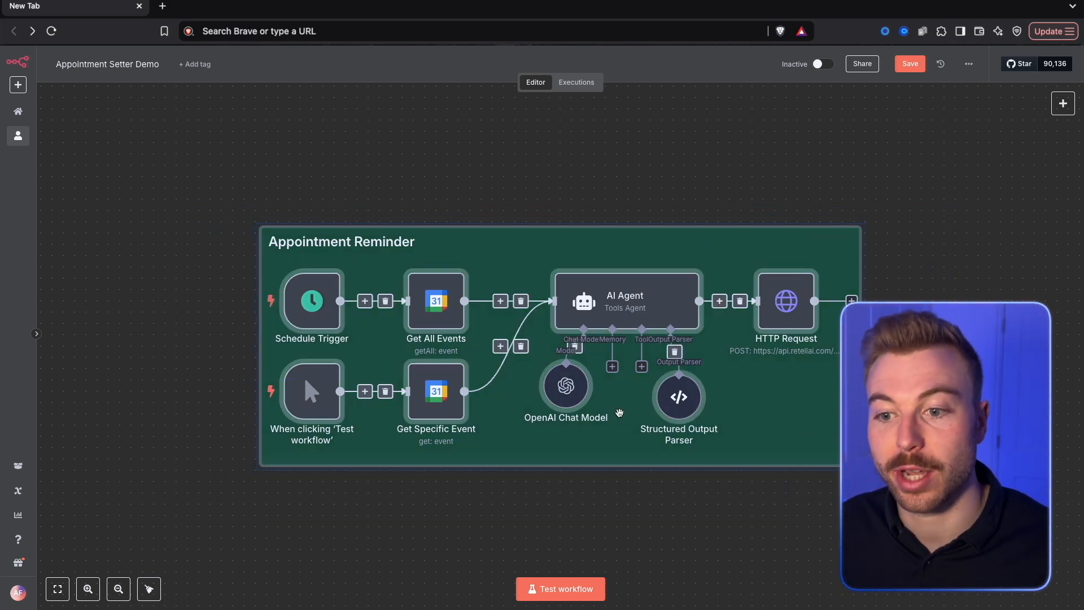
key(Delete)
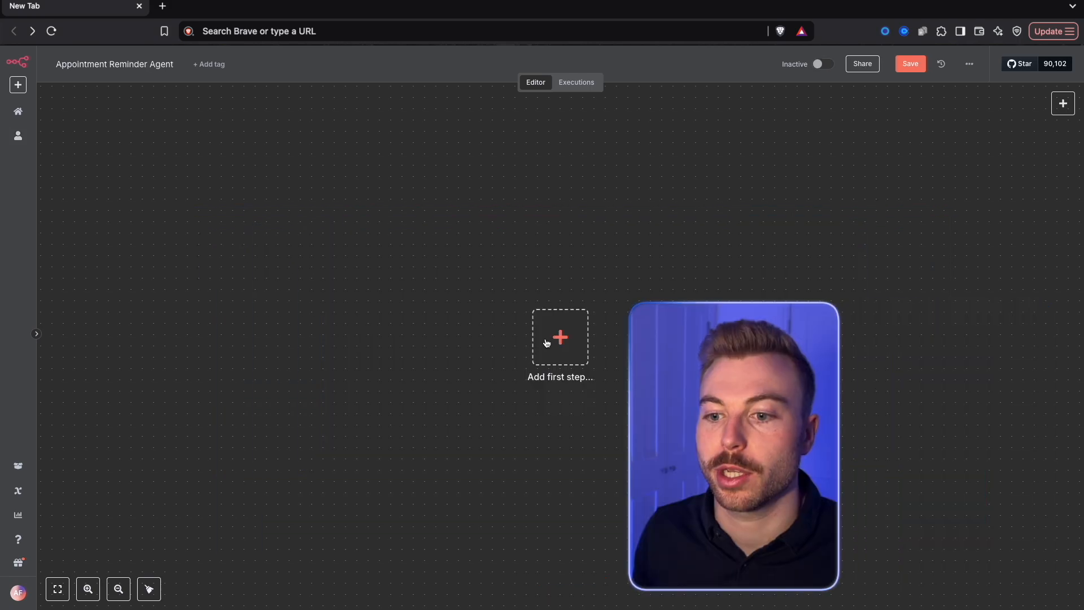
- Add an on-schedule trigger to the Appointment Reminder Agent workflow that runs every day at 9am
click(558, 336)
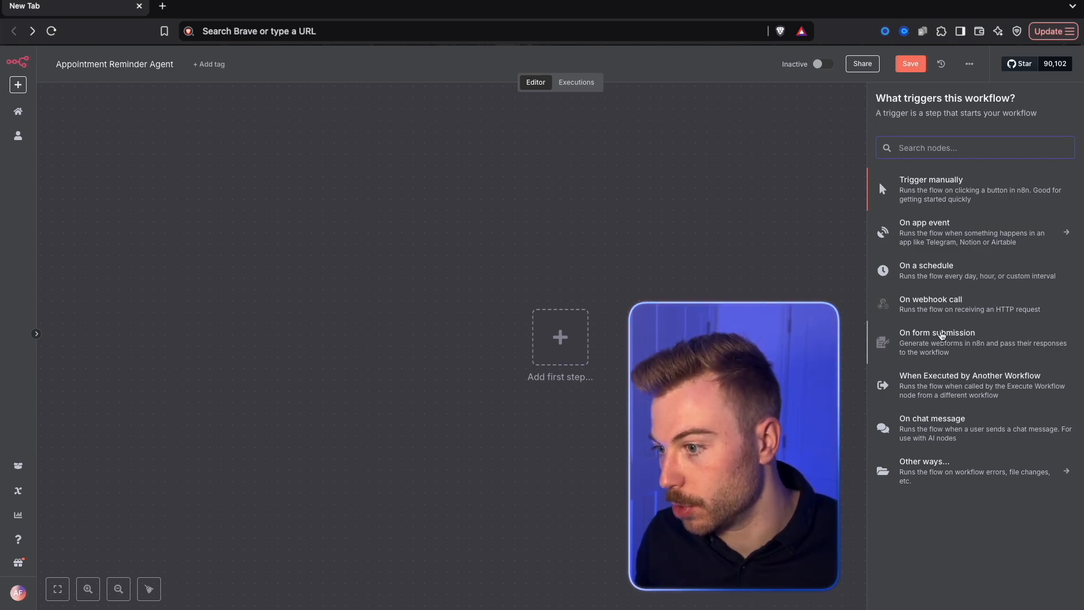
click(926, 270)
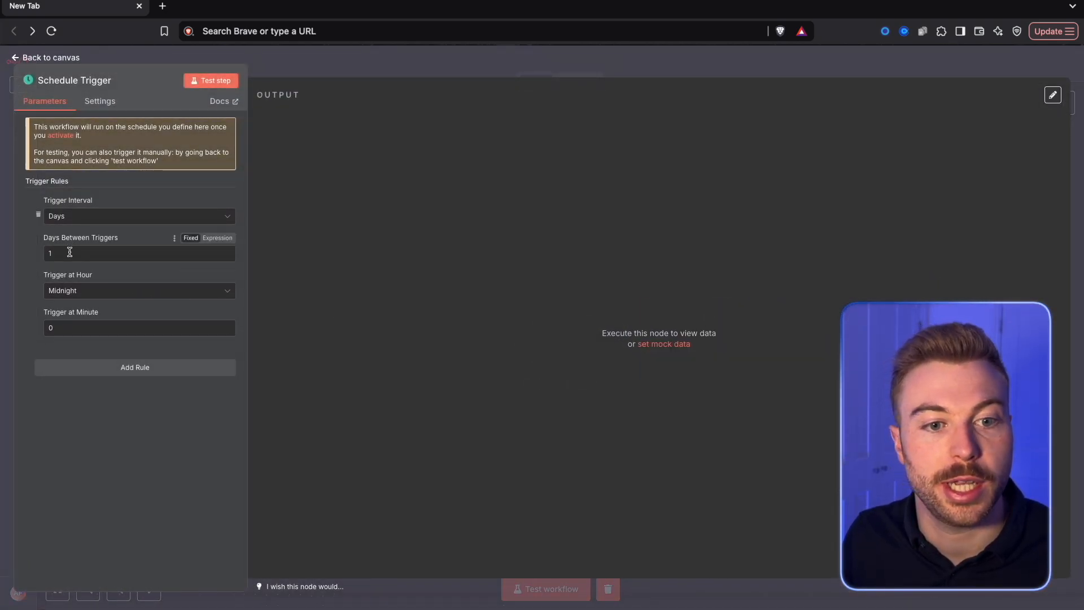
click(226, 217)
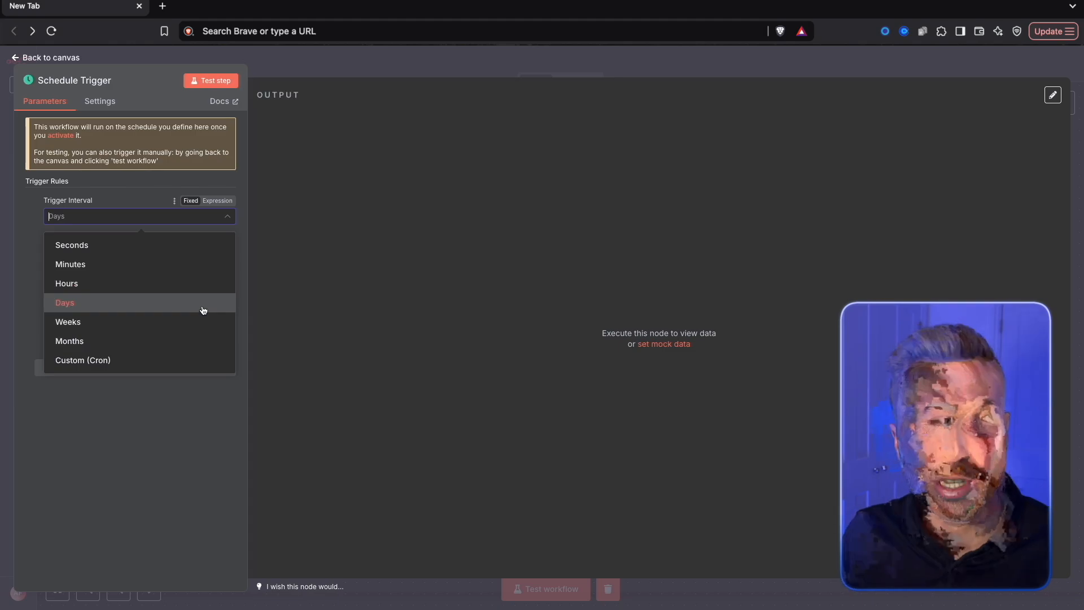
click(325, 261)
click(128, 291)
scroll(94, 408, down, 1)
scroll(95, 408, down, 2)
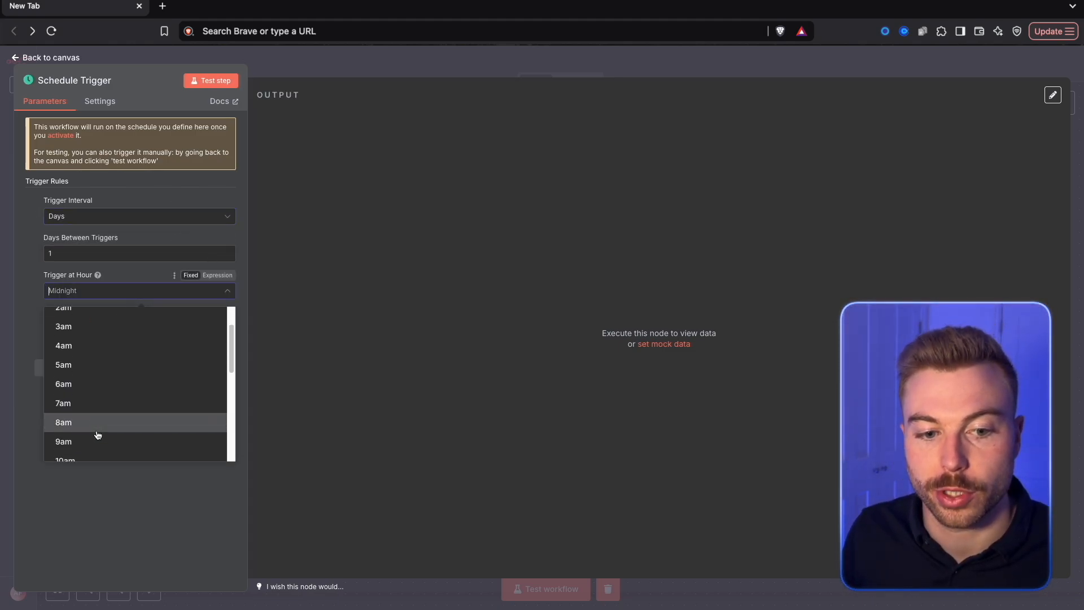
click(97, 439)
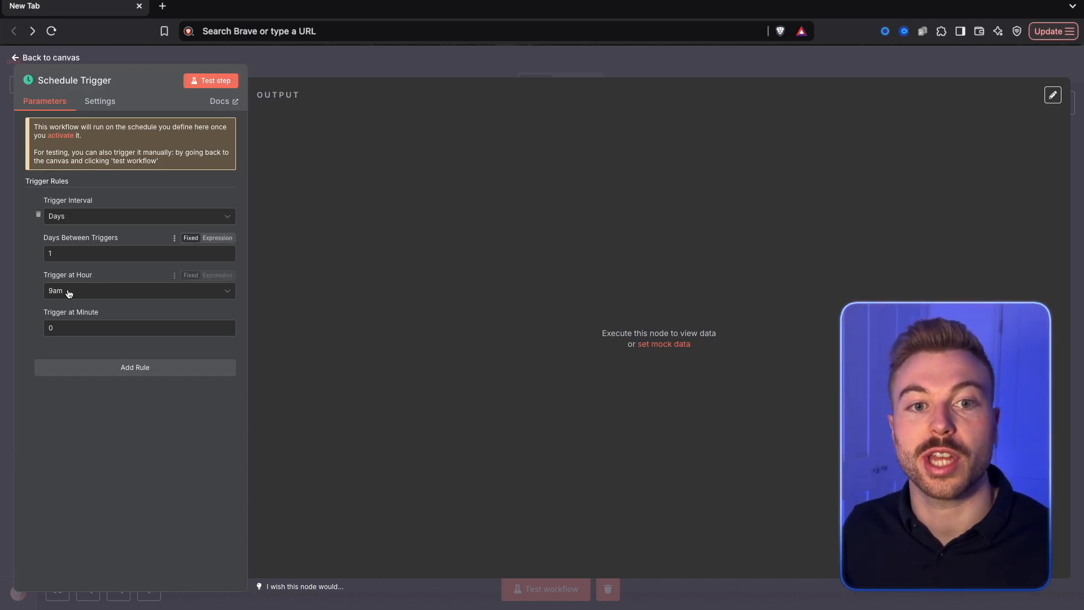
click(314, 59)
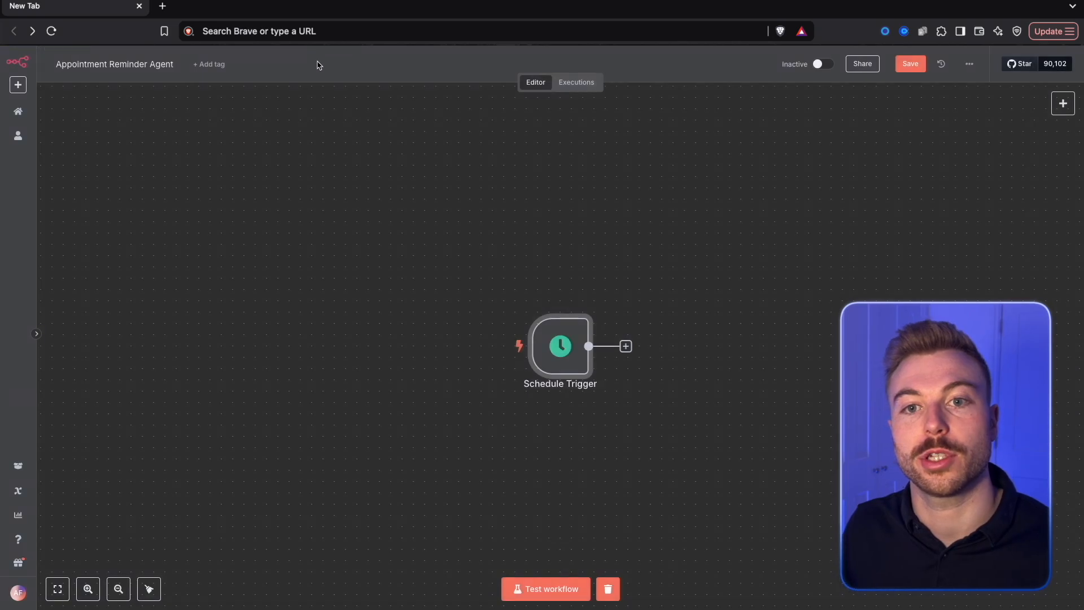
- Add a manual trigger below the Schedule Trigger and save the workflow
drag(576, 425, 440, 315)
right_click(435, 323)
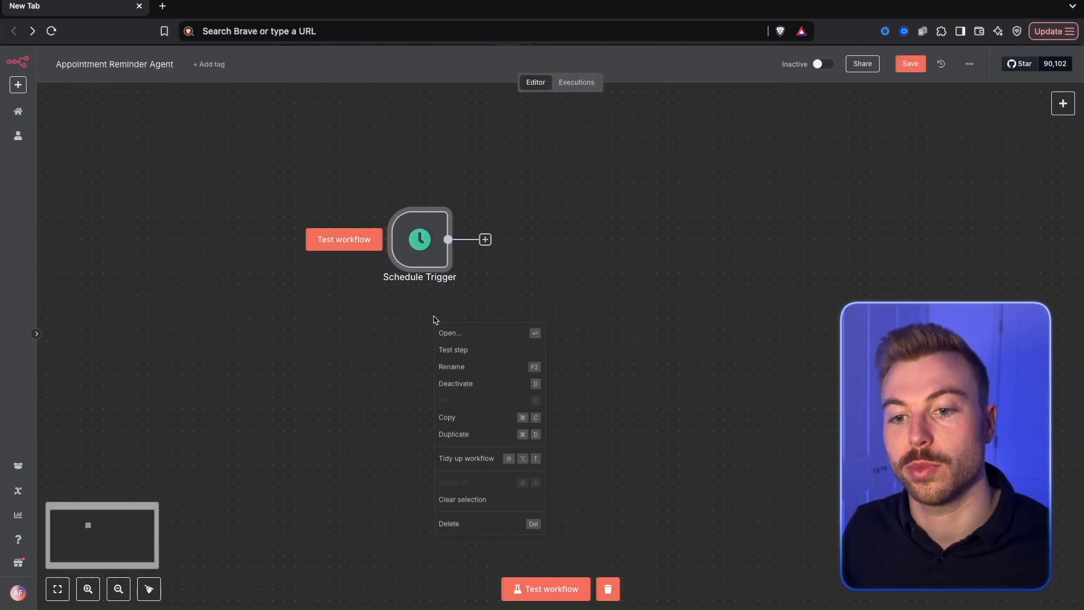
right_click(409, 333)
click(450, 345)
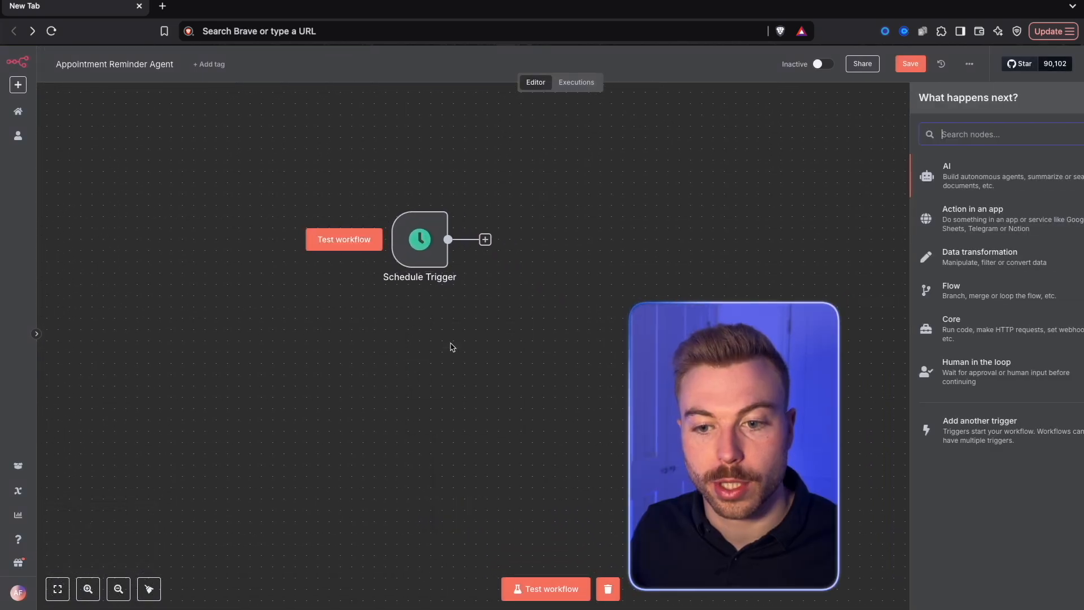
click(929, 437)
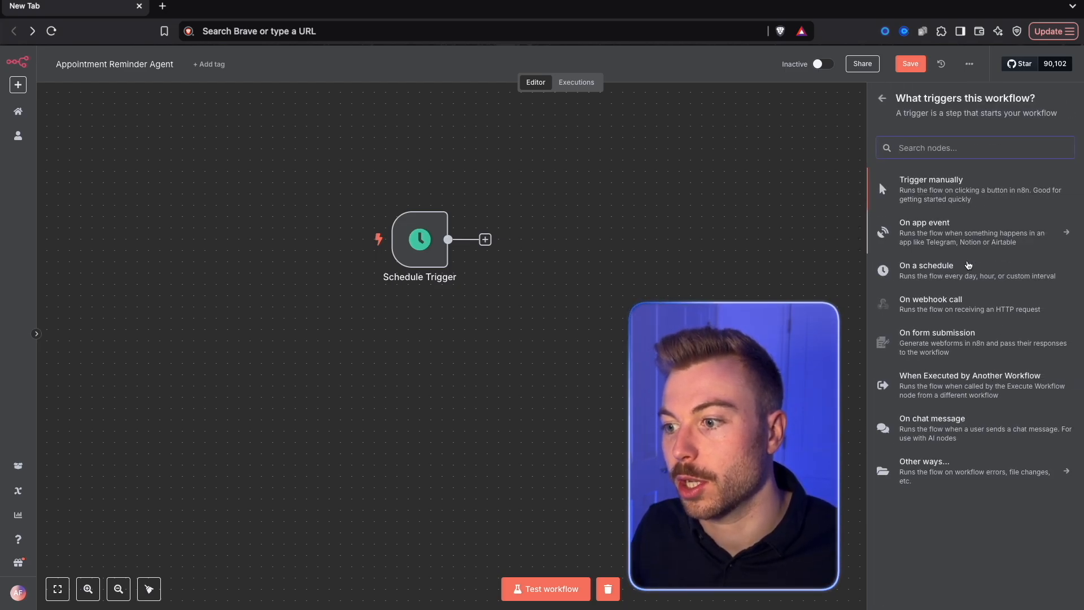
click(930, 186)
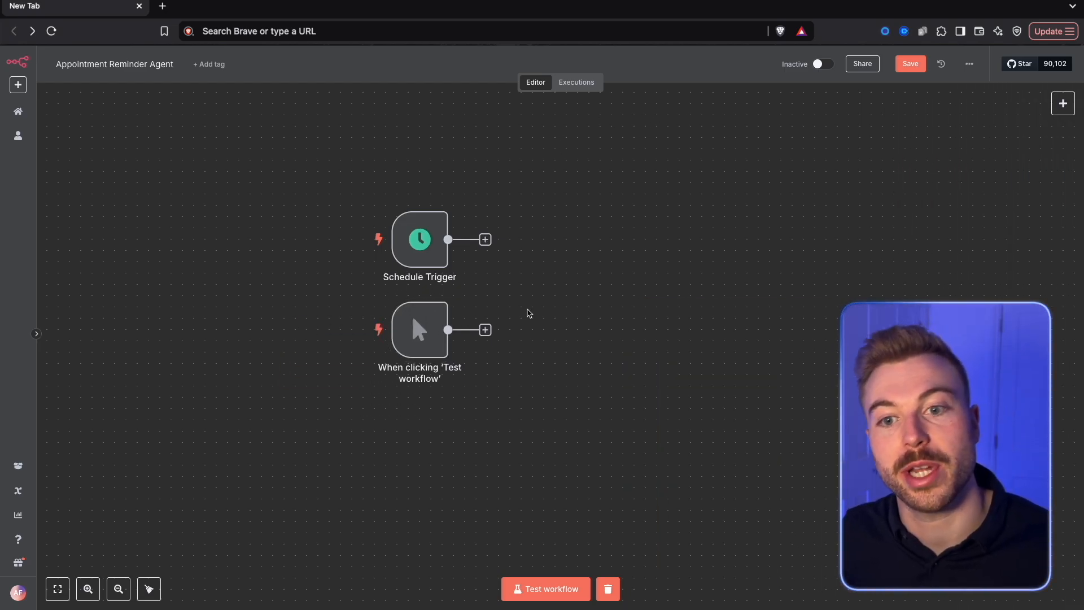
key(ctrl+s)
- Connect a Google Calendar "Get many events" node to the Schedule Trigger and select the owner's e-mail calendar
click(486, 241)
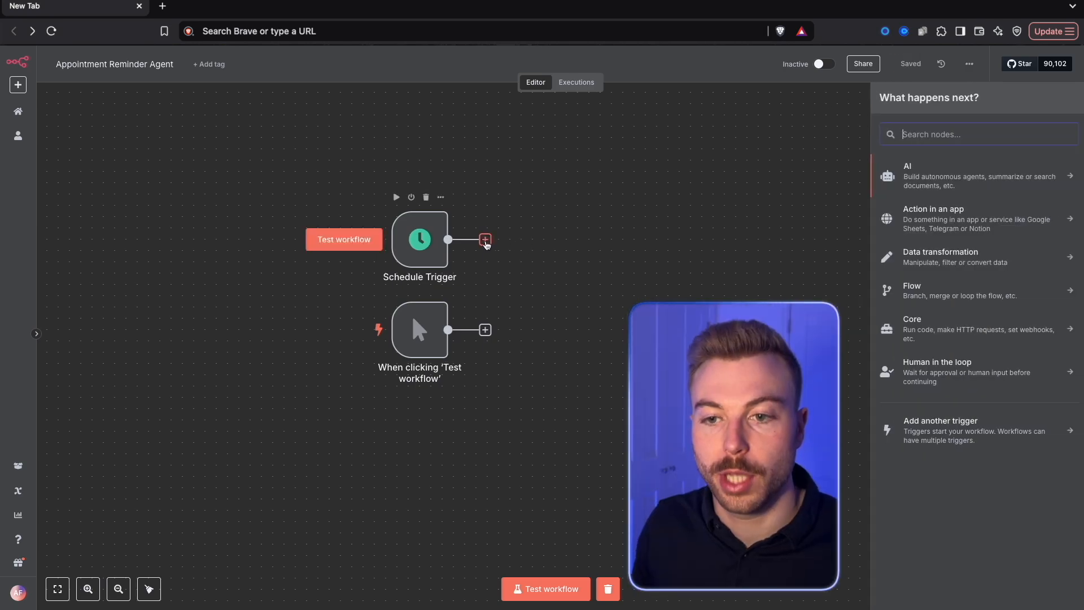
text(google ca)
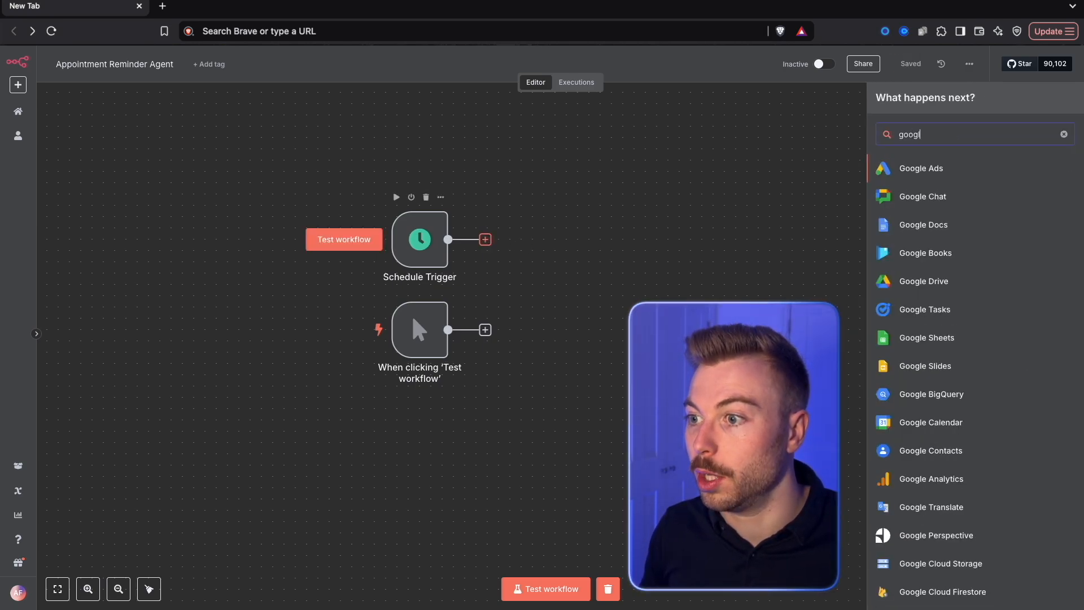
click(958, 167)
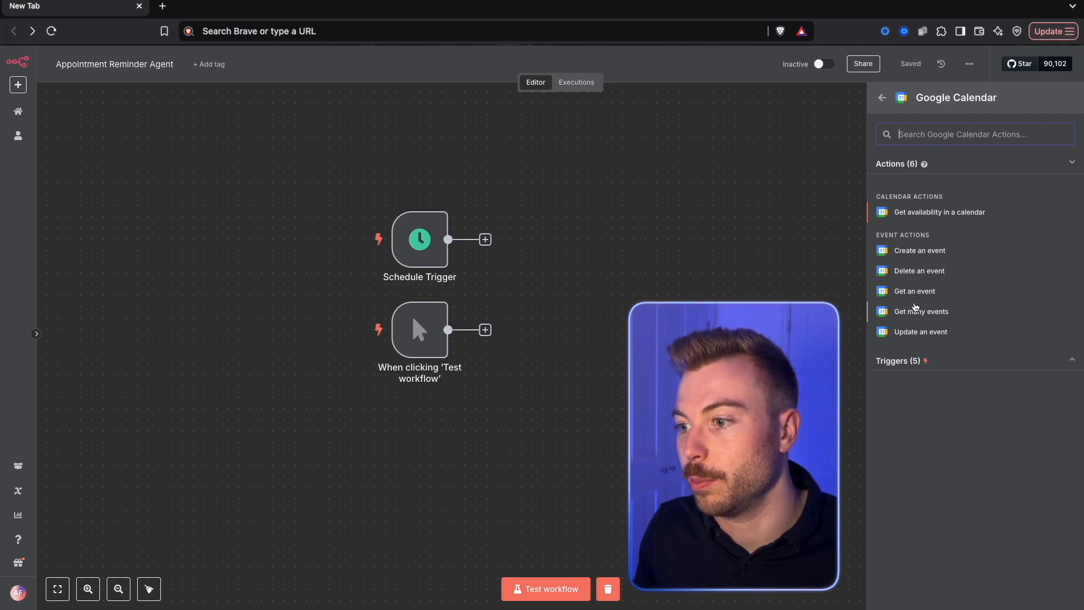
click(911, 312)
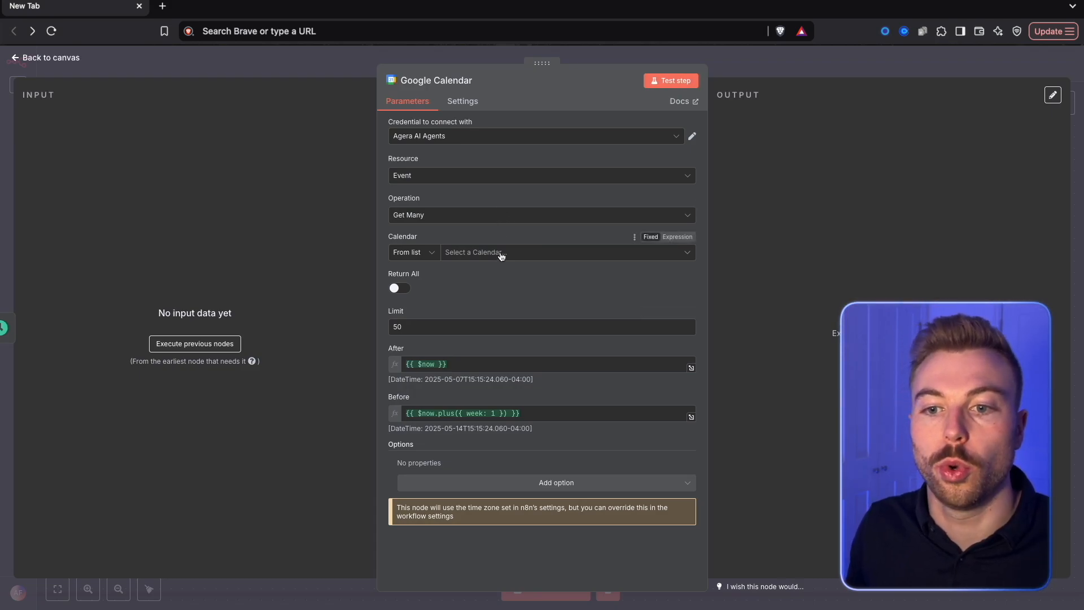
click(525, 251)
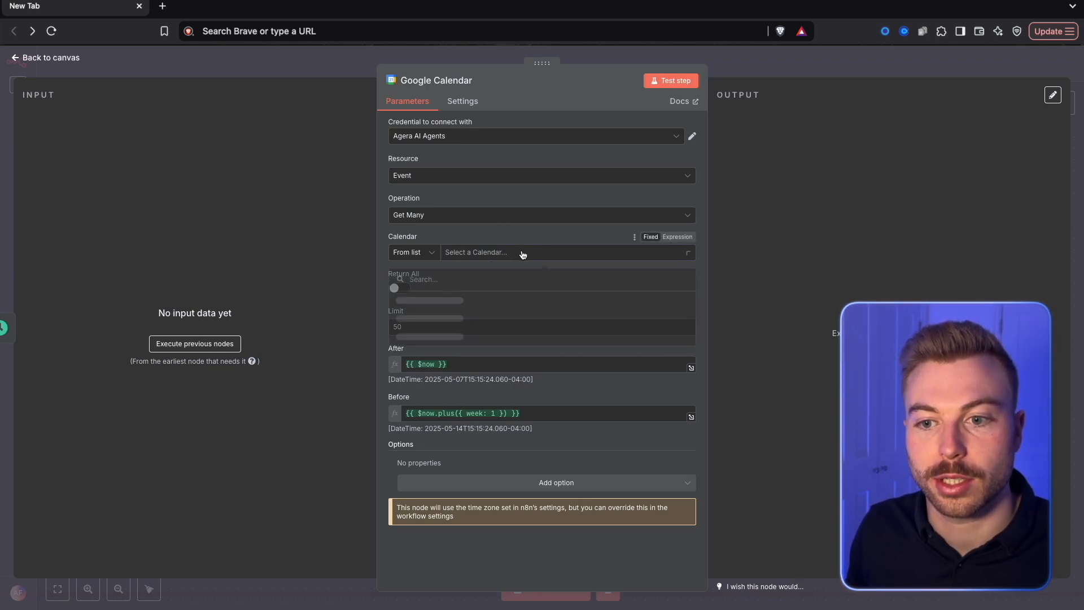
click(429, 317)
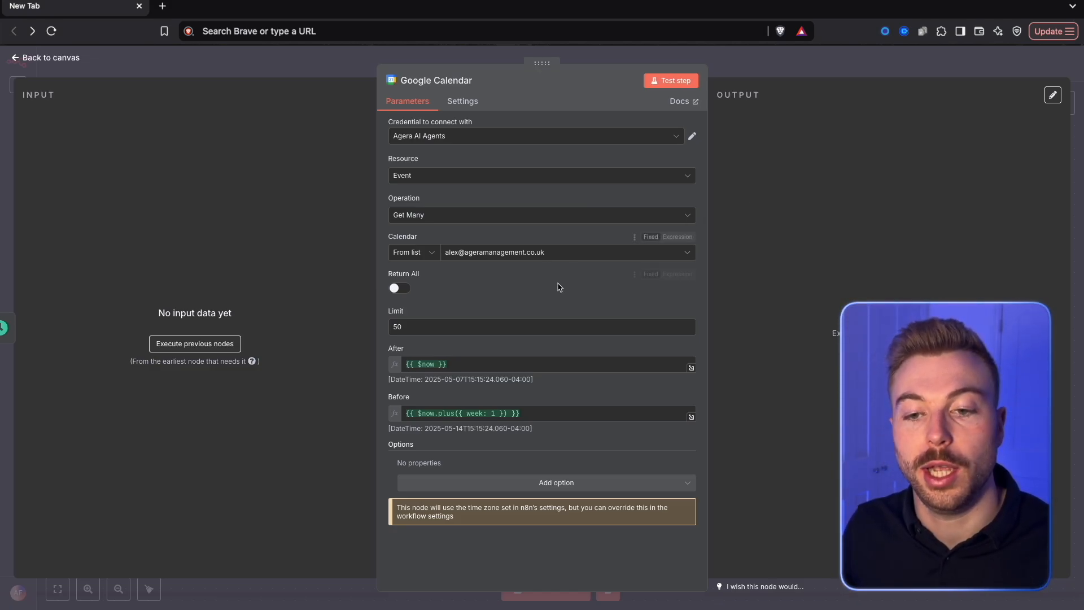
- Check the Google Calendar node's credential options and read the n8n documentation on Google OAuth2 single service setup
click(499, 141)
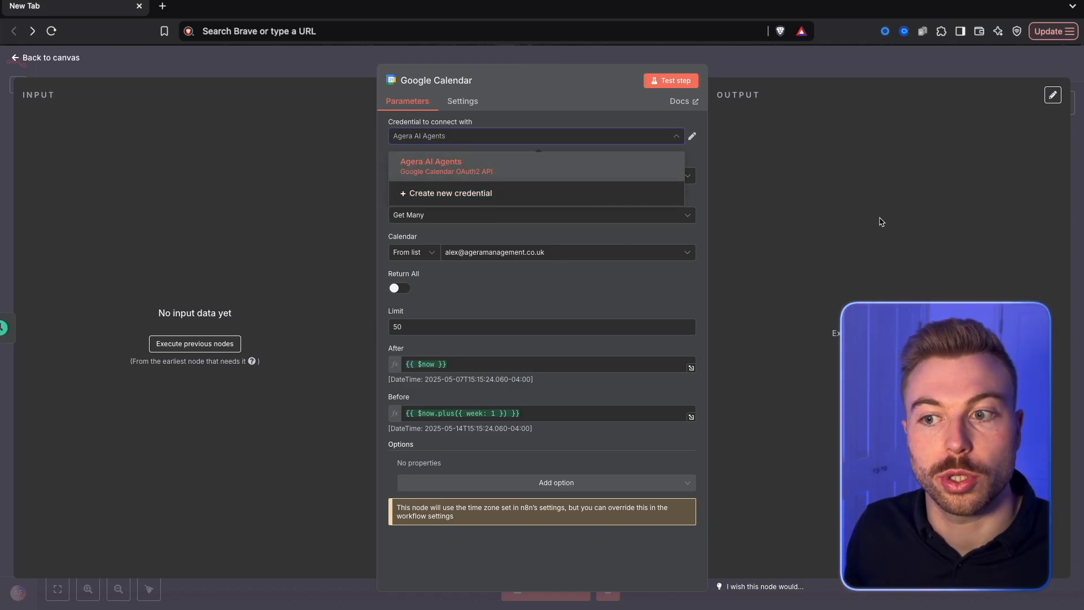
click(513, 170)
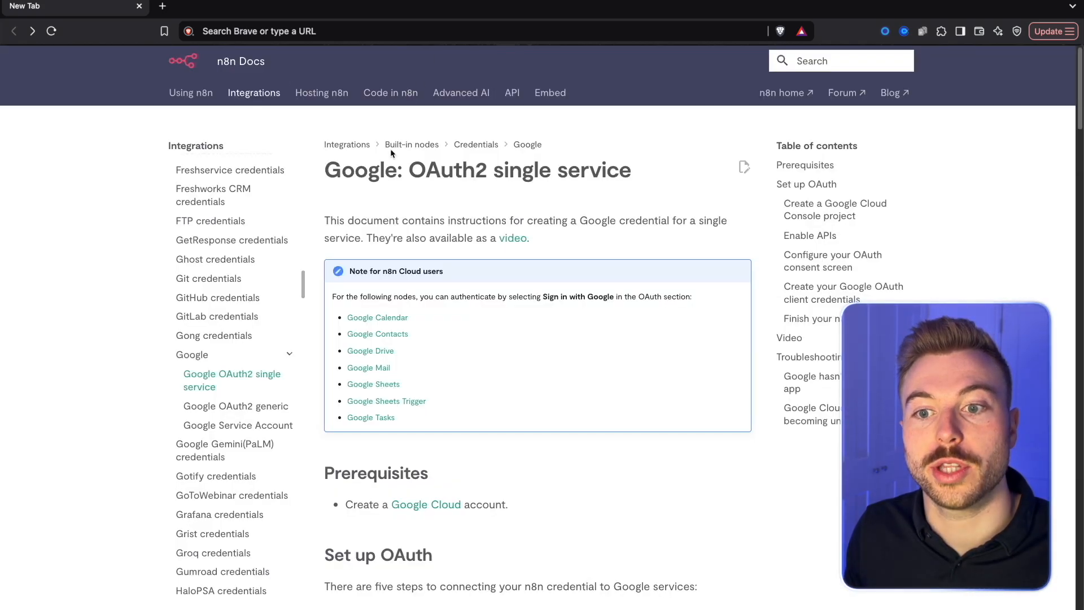
scroll(550, 354, down, 3)
scroll(550, 353, down, 20)
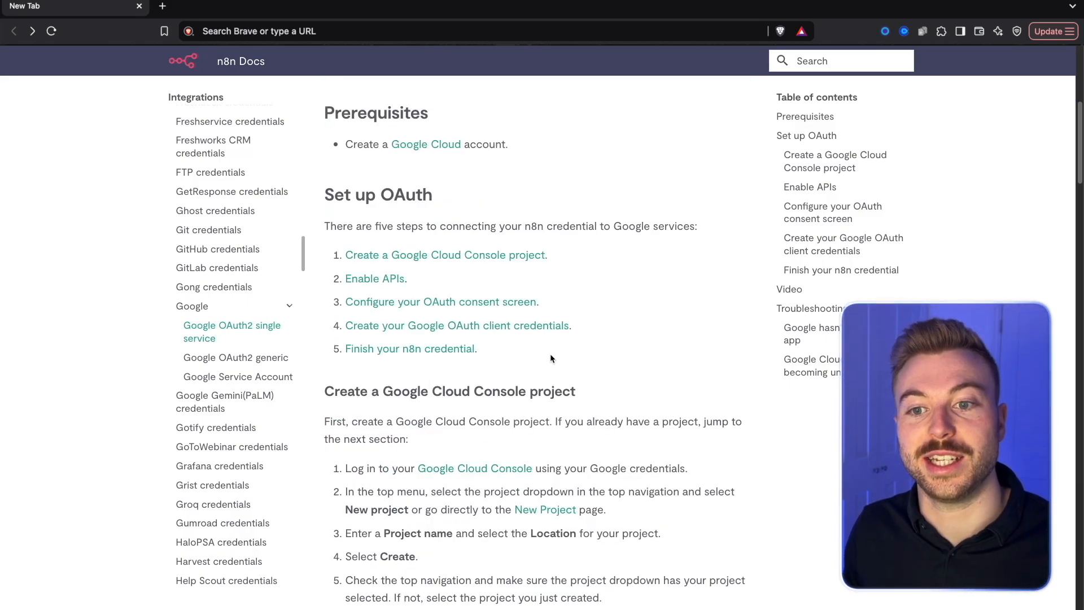
scroll(550, 353, up, 20)
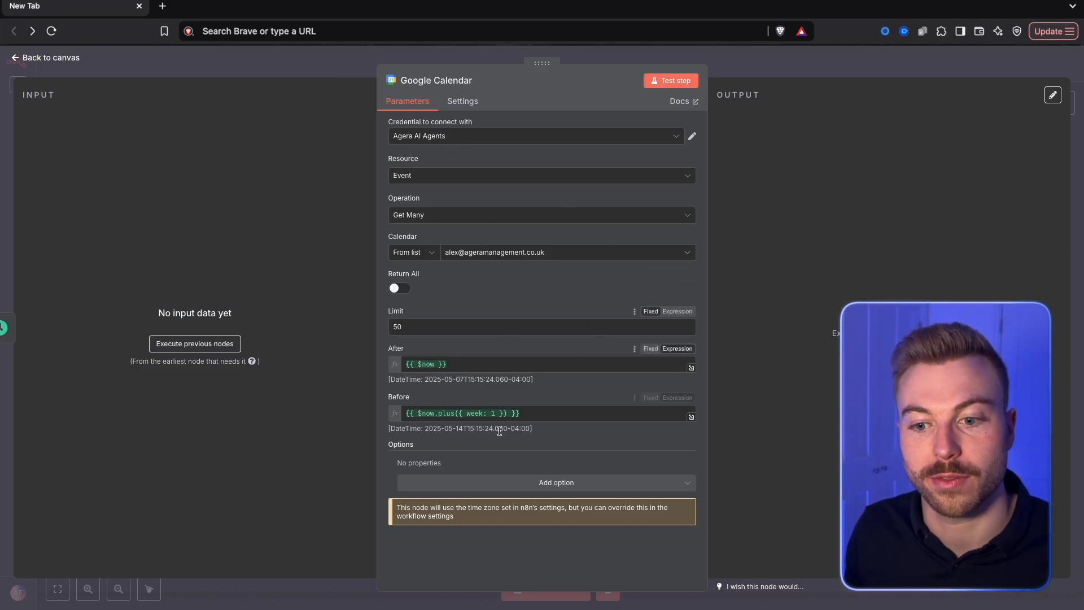
- Turn on Return All for the Google Calendar node and review its After and Before expressions
drag(576, 413, 383, 402)
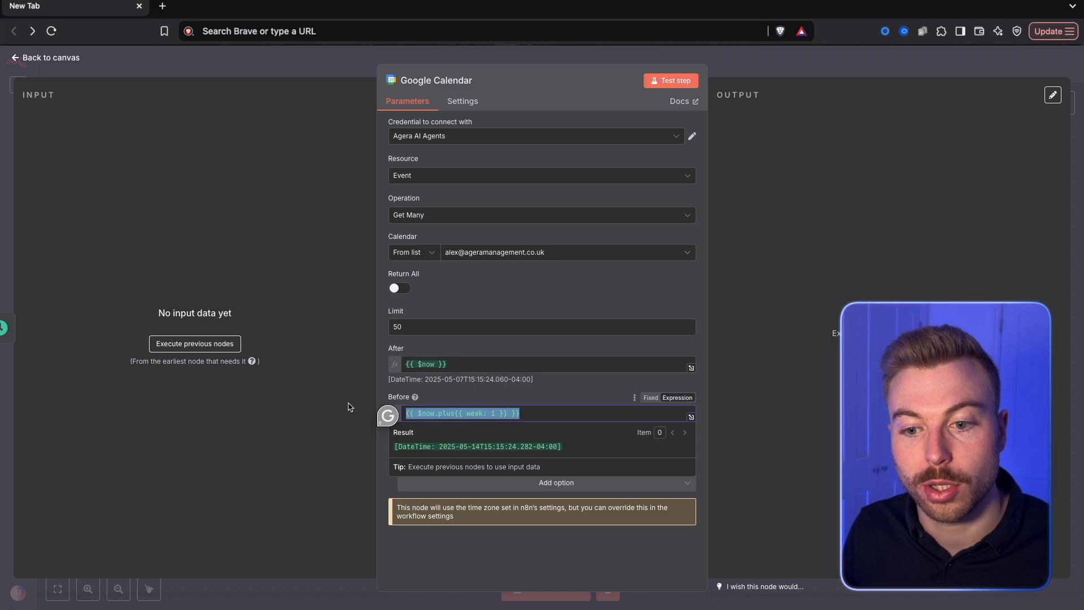
click(400, 288)
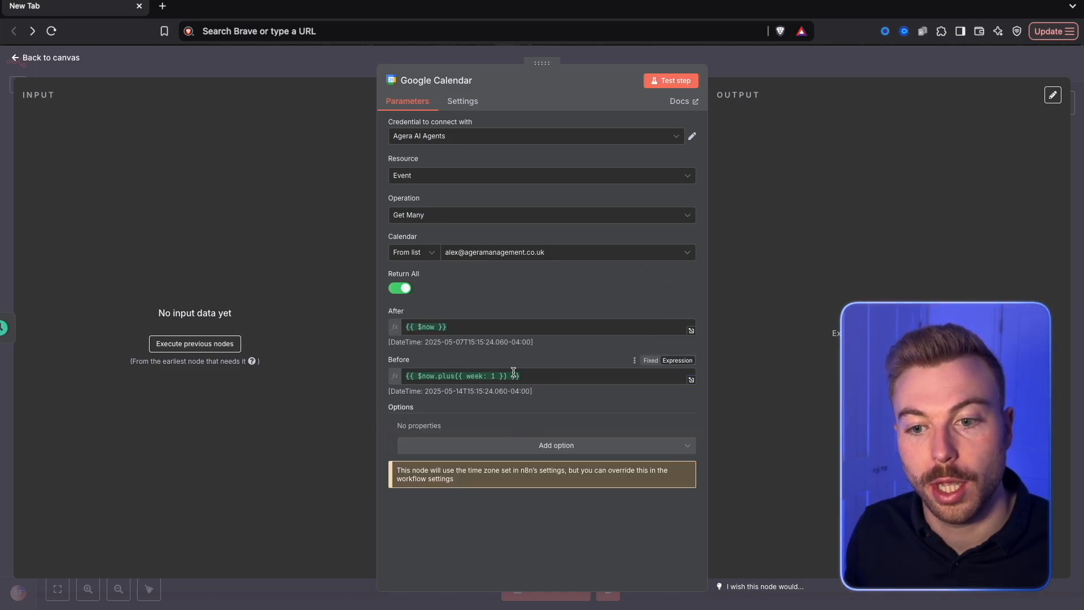
triple_click(525, 373)
click(406, 374)
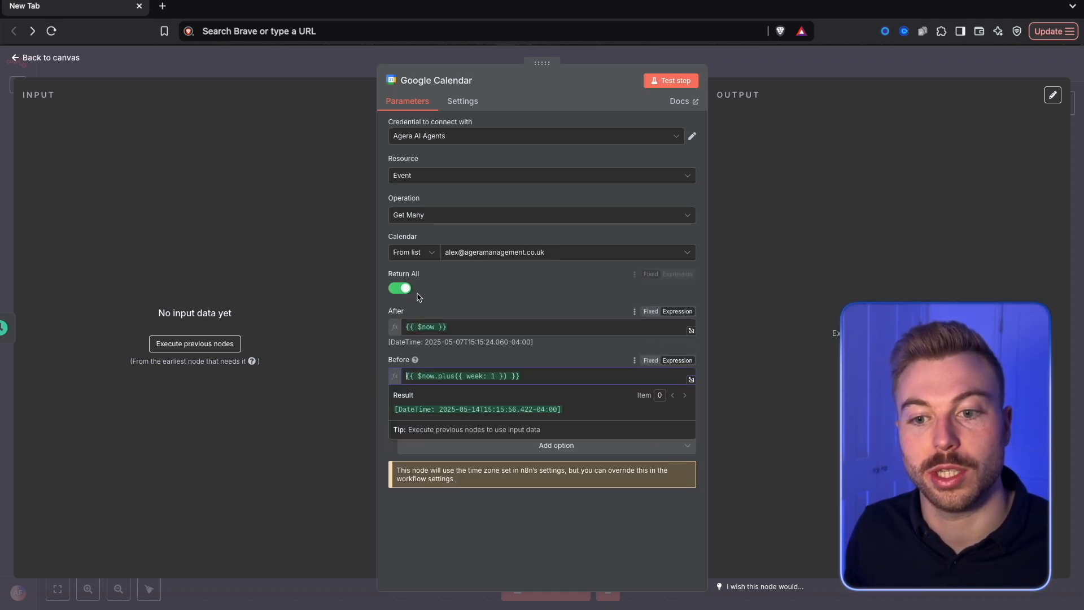
click(541, 358)
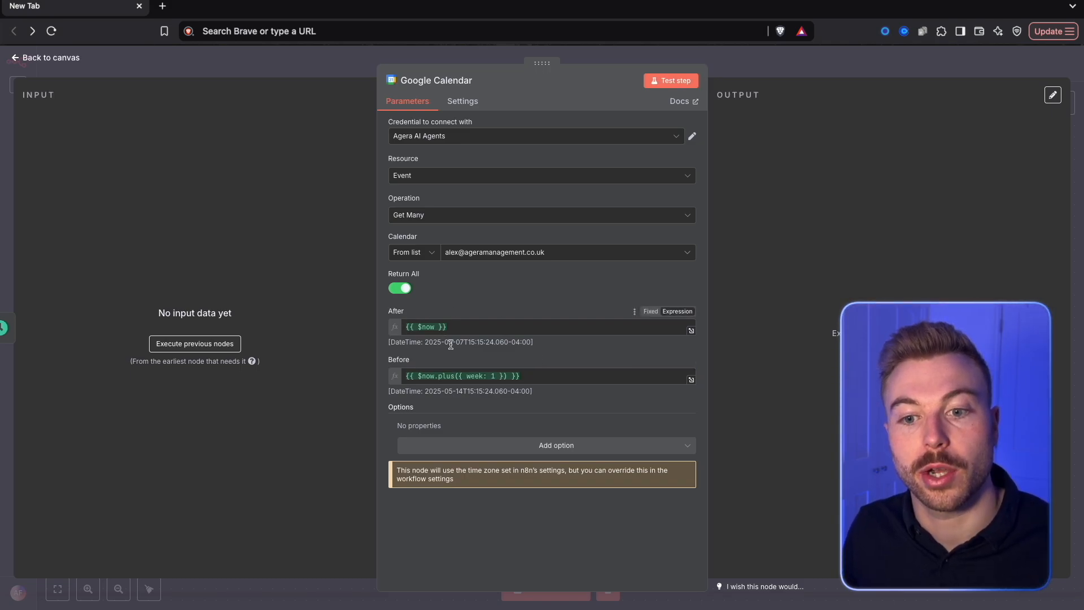
drag(447, 327, 398, 324)
click(525, 303)
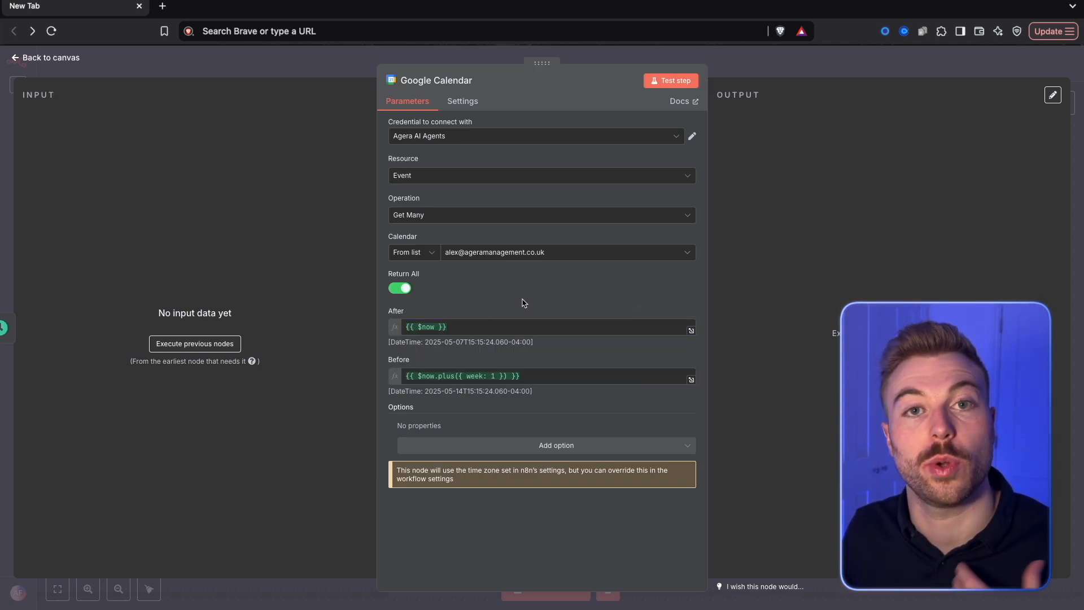
- Set the Google Calendar node's Before expression to {{ $now.set({ hour: 23, minute: 59, second: 59, millisecond: 999 }) }}
drag(520, 376, 432, 376)
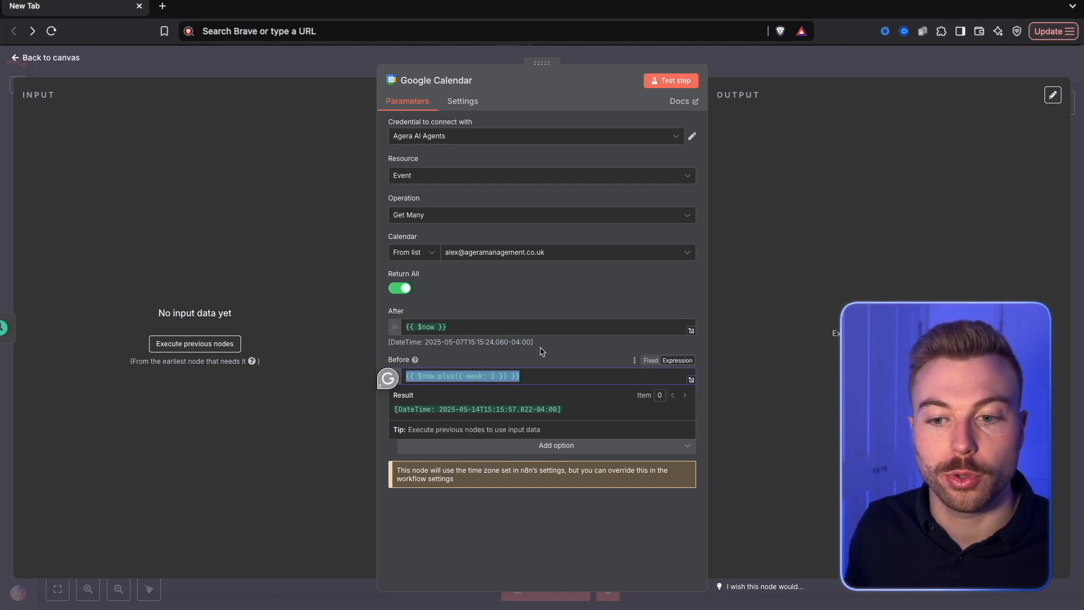
click(533, 355)
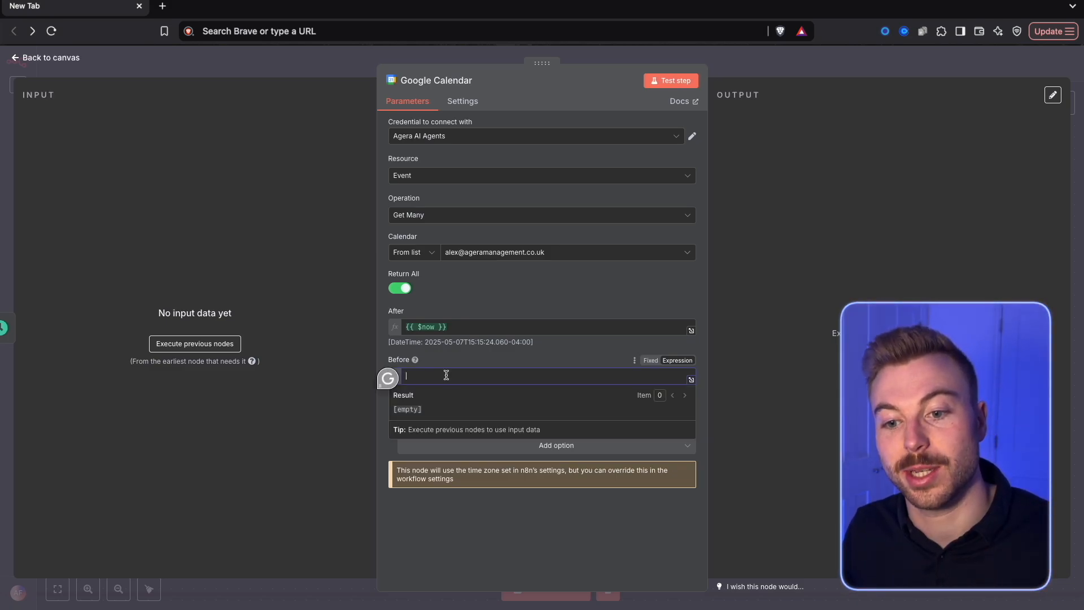
text({{ $now.set({ hour: 23, minute: 59, second: 59, millisecond: 999 }) }})
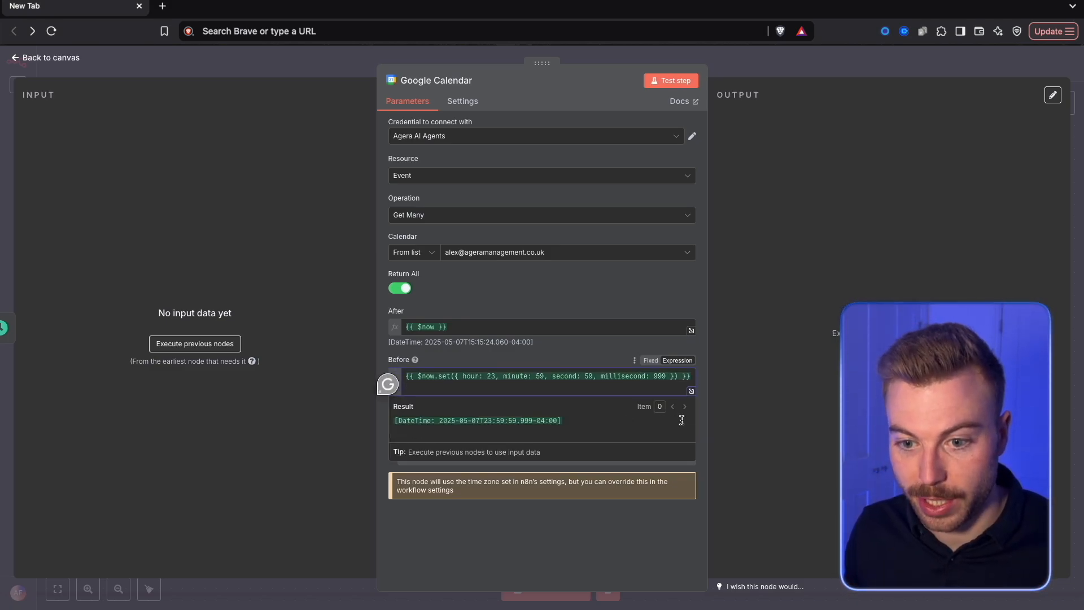
click(558, 359)
drag(462, 376, 531, 378)
click(711, 276)
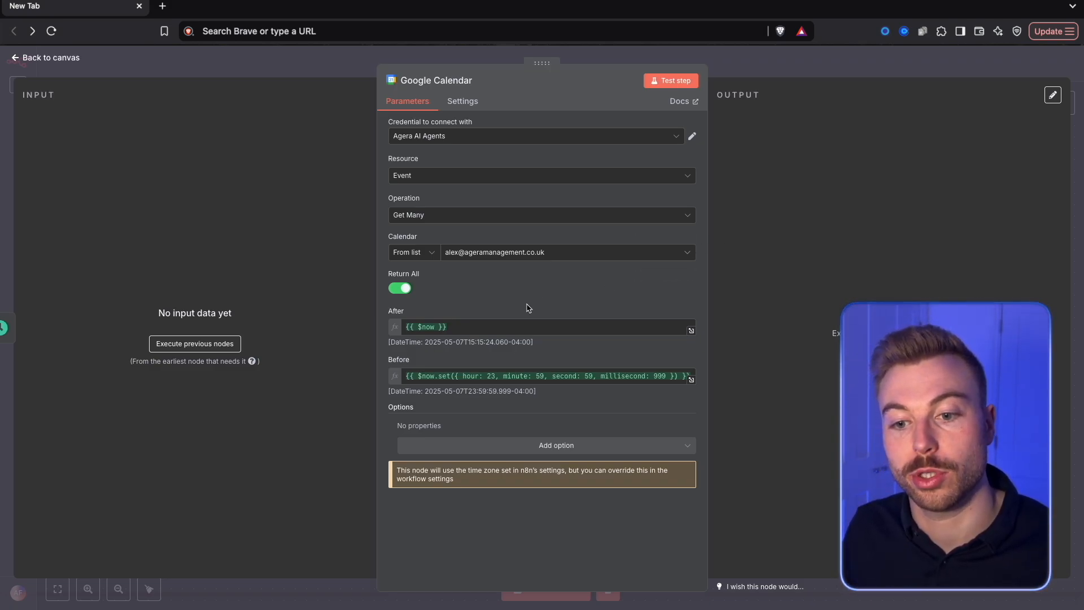
- Read the n8n documentation on date transformation functions, especially the plus function and its unit parameters
click(605, 377)
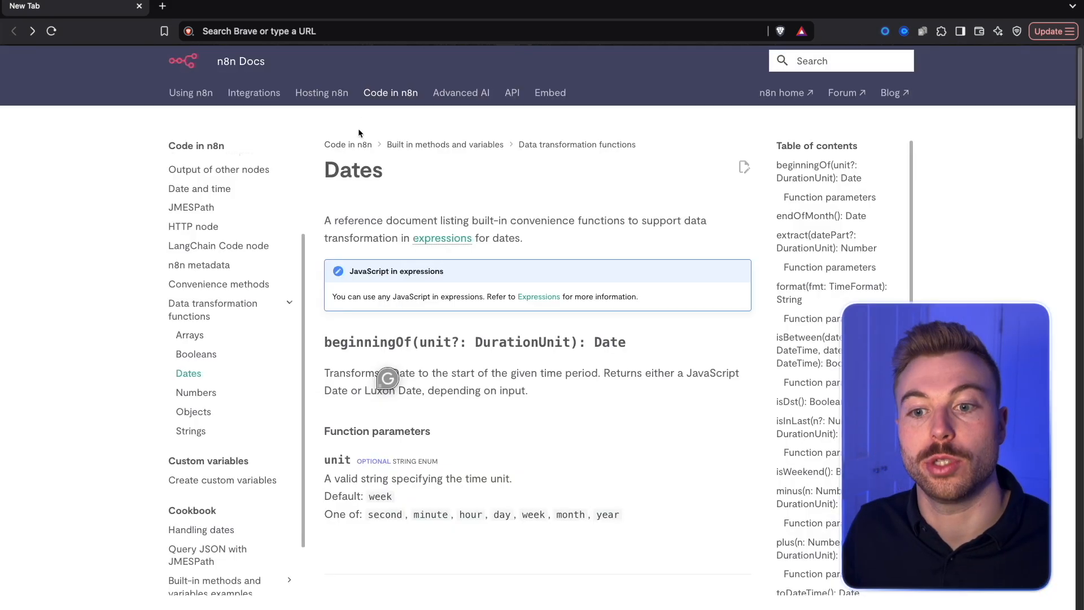
scroll(477, 380, down, 5)
scroll(493, 391, down, 15)
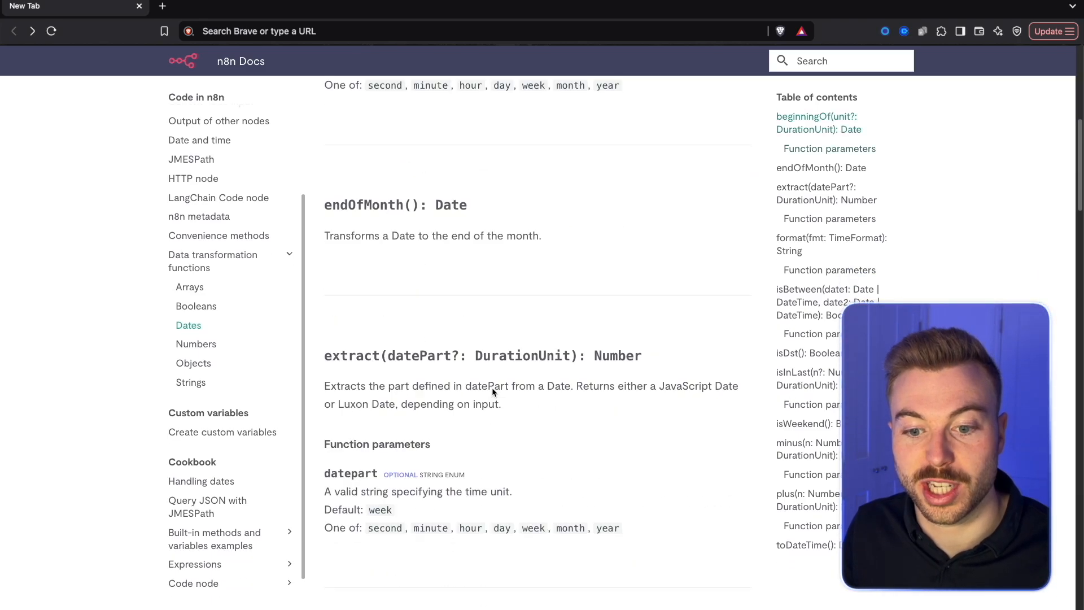
scroll(492, 394, down, 15)
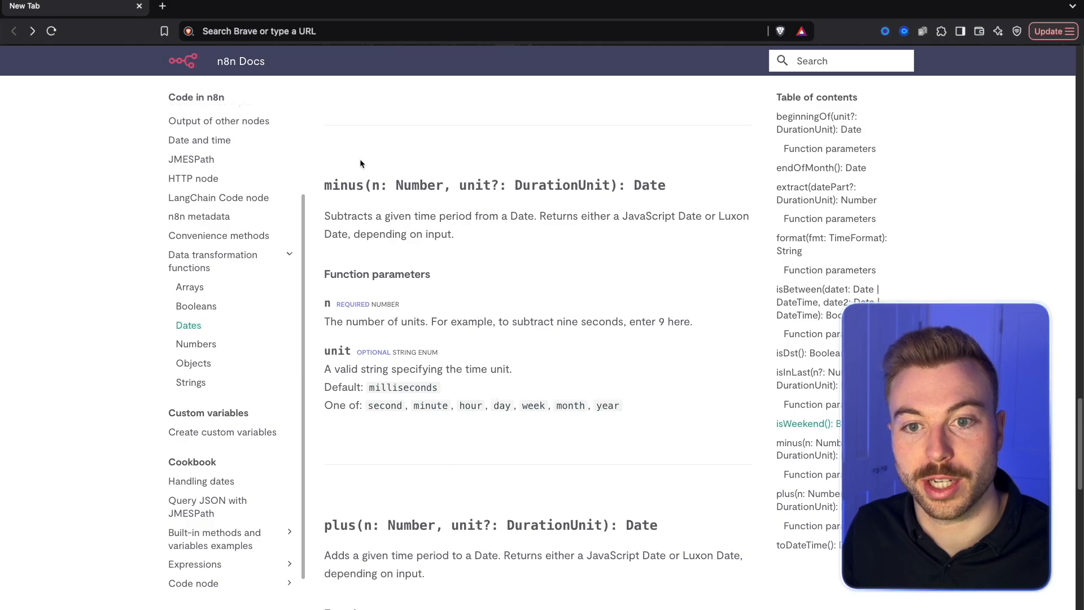
scroll(507, 414, down, 1)
drag(374, 478, 640, 519)
scroll(637, 515, down, 5)
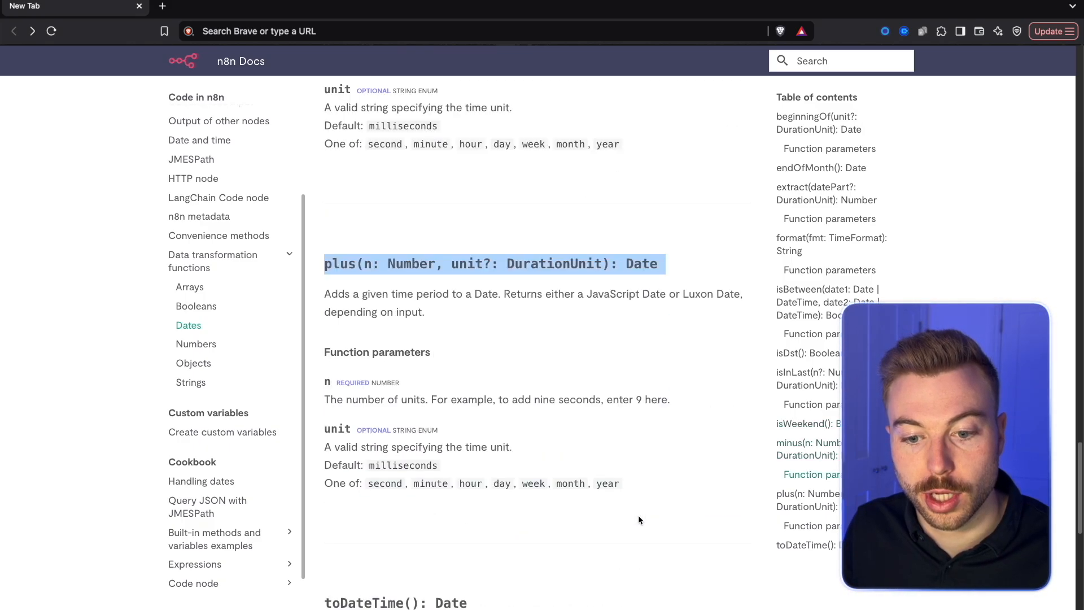
scroll(614, 486, down, 1)
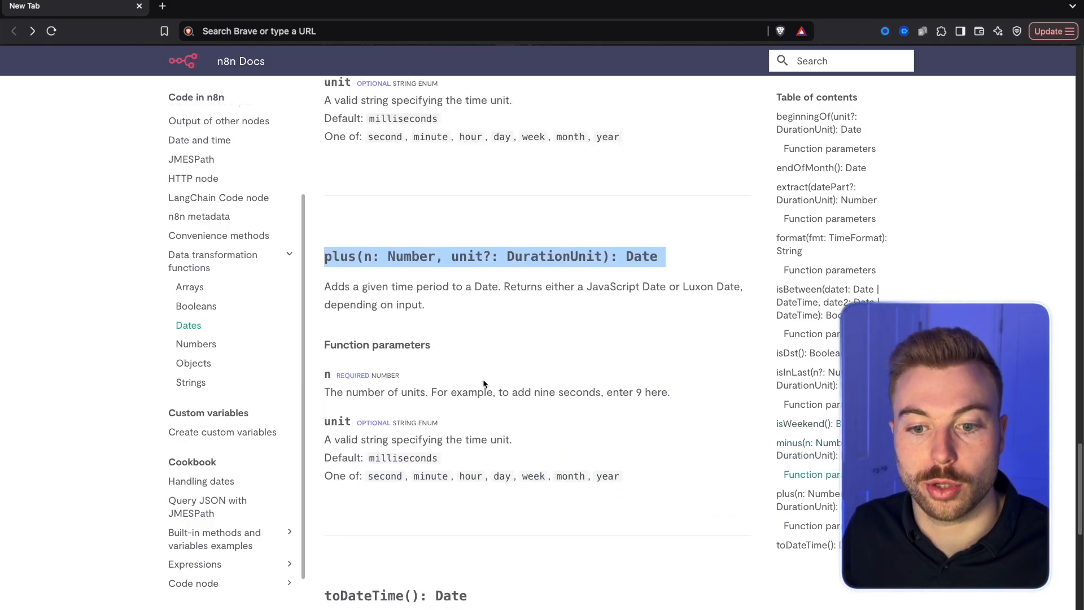
click(516, 479)
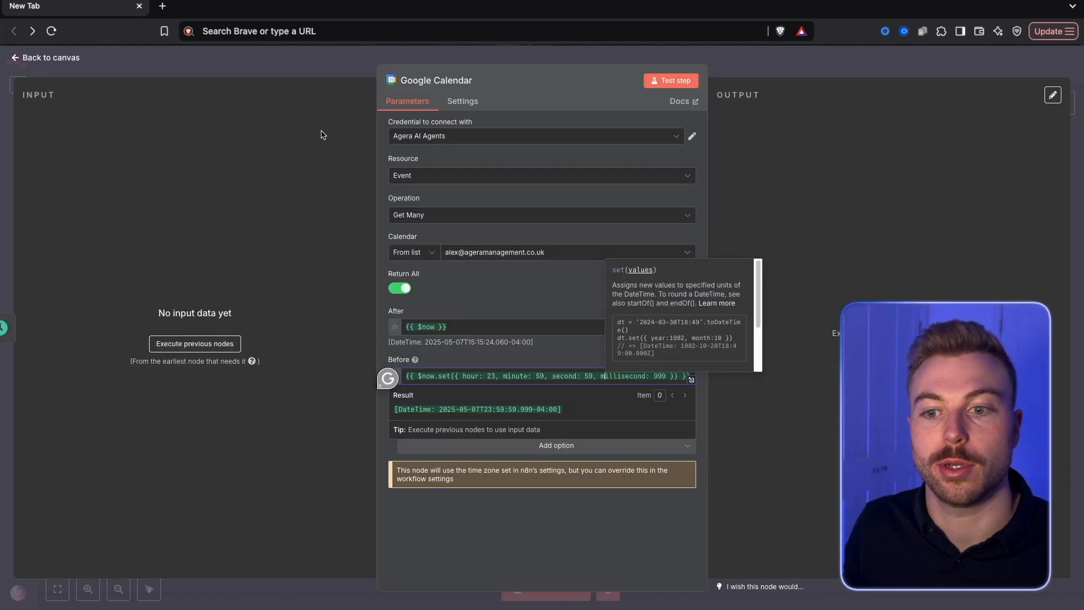
- Add a second Google Calendar node with the "Get an event" action and select the owner's e-mail calendar
click(780, 60)
click(538, 330)
right_click(539, 334)
click(558, 345)
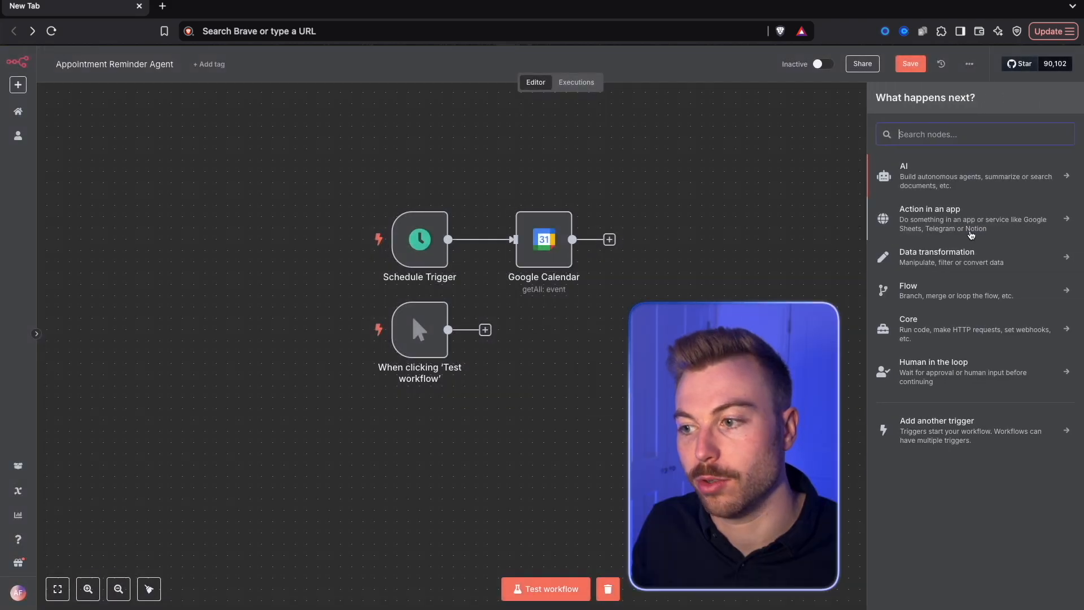
text(google ca,)
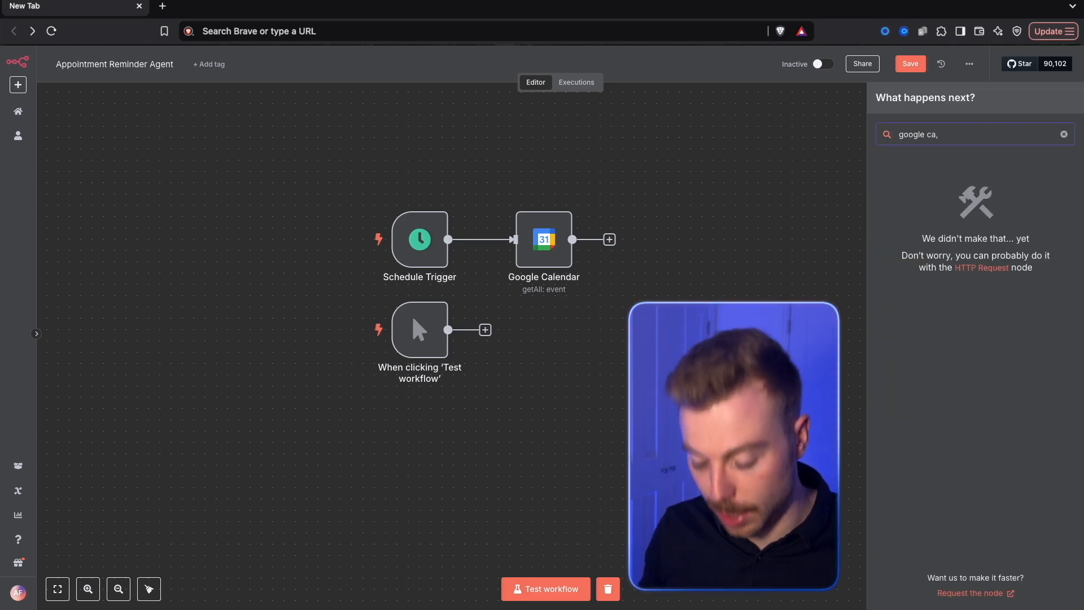
key(BackSpace)
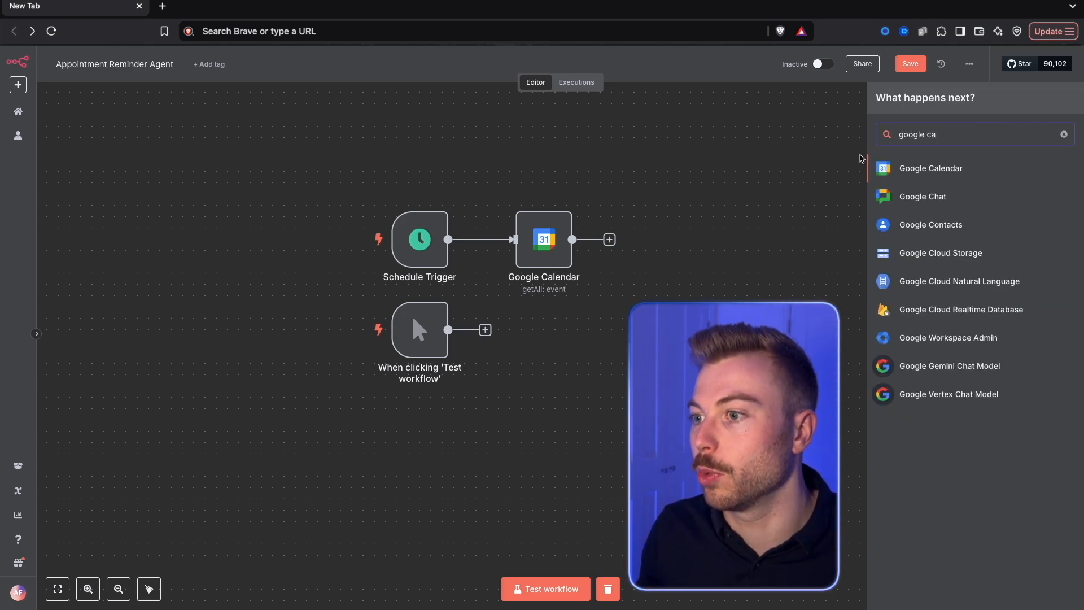
click(926, 165)
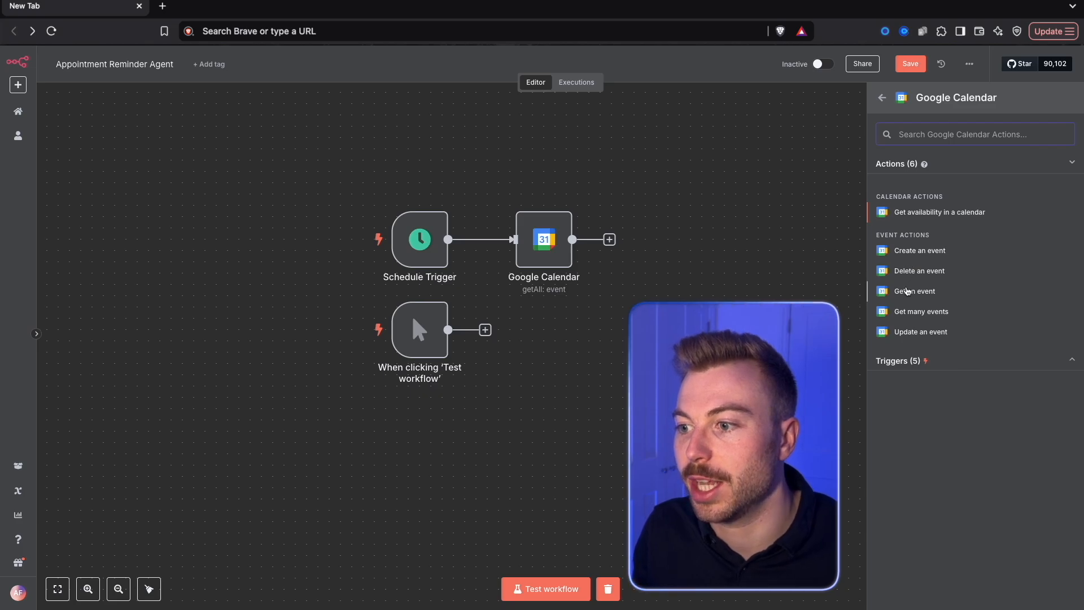
click(915, 290)
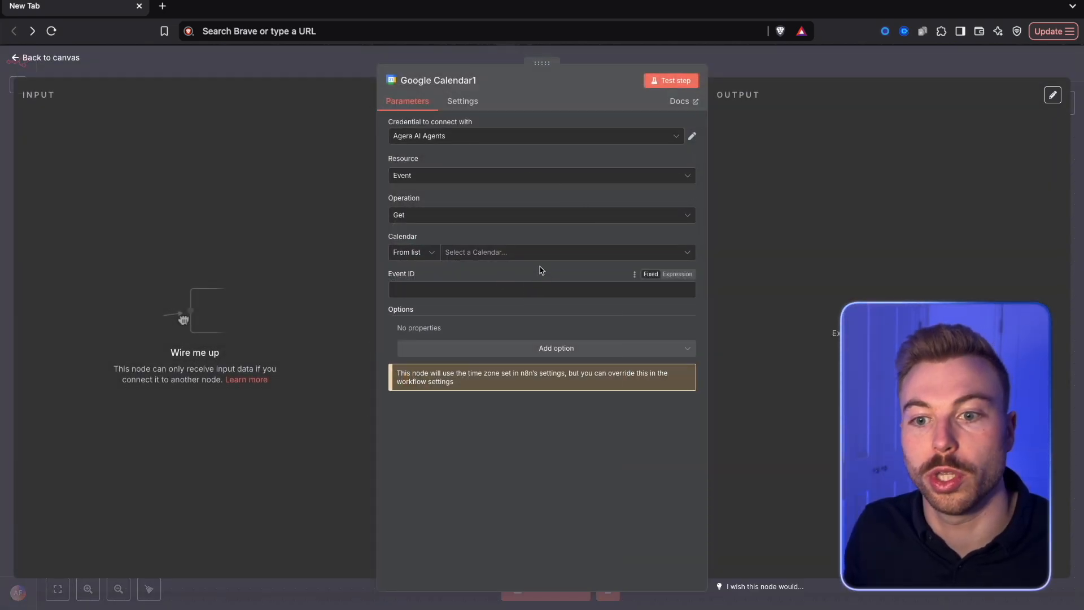
click(537, 248)
click(505, 318)
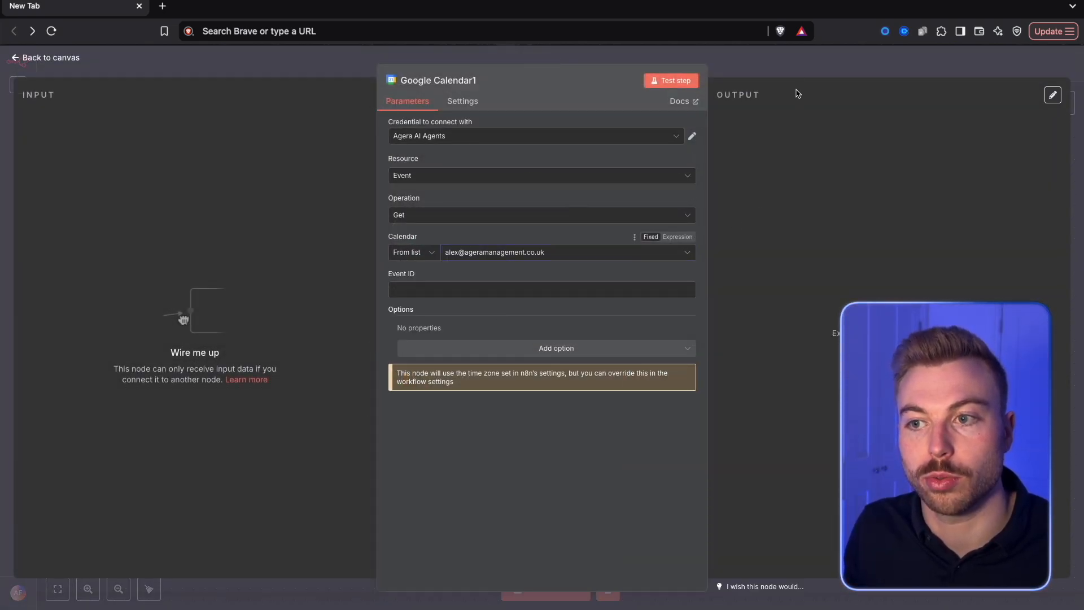
- Place the new Google Calendar node beside the manual trigger, connect the trigger to it, and save the workflow
key(Escape)
drag(399, 385, 516, 330)
click(486, 333)
click(663, 303)
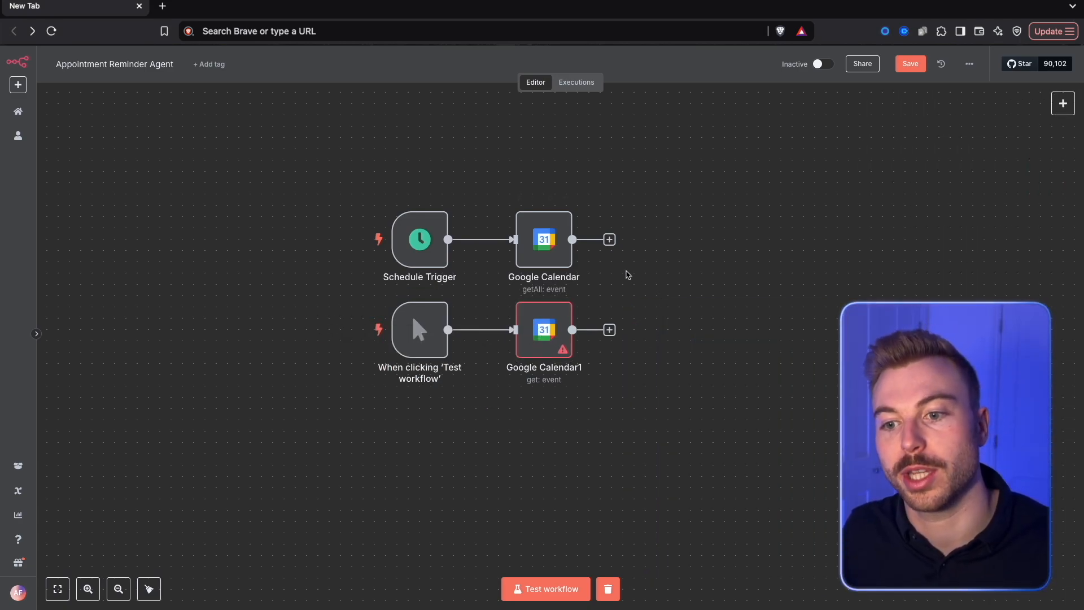
key(super+s)
- Rename the Google Calendar node connected to the Schedule Trigger as "Get All Events"
right_click(539, 246)
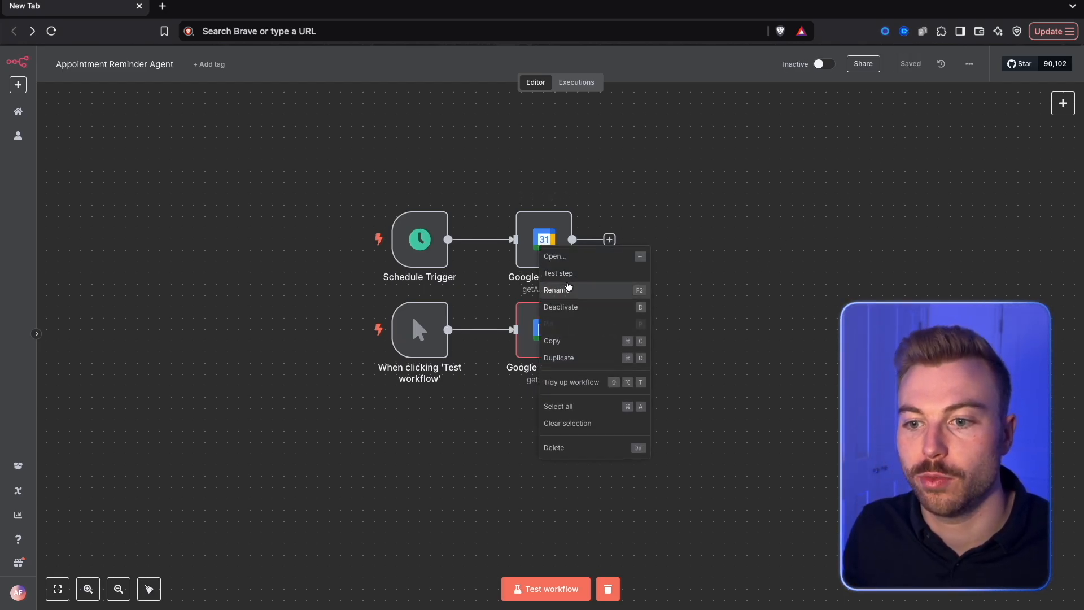
click(567, 290)
text(Get All Event)
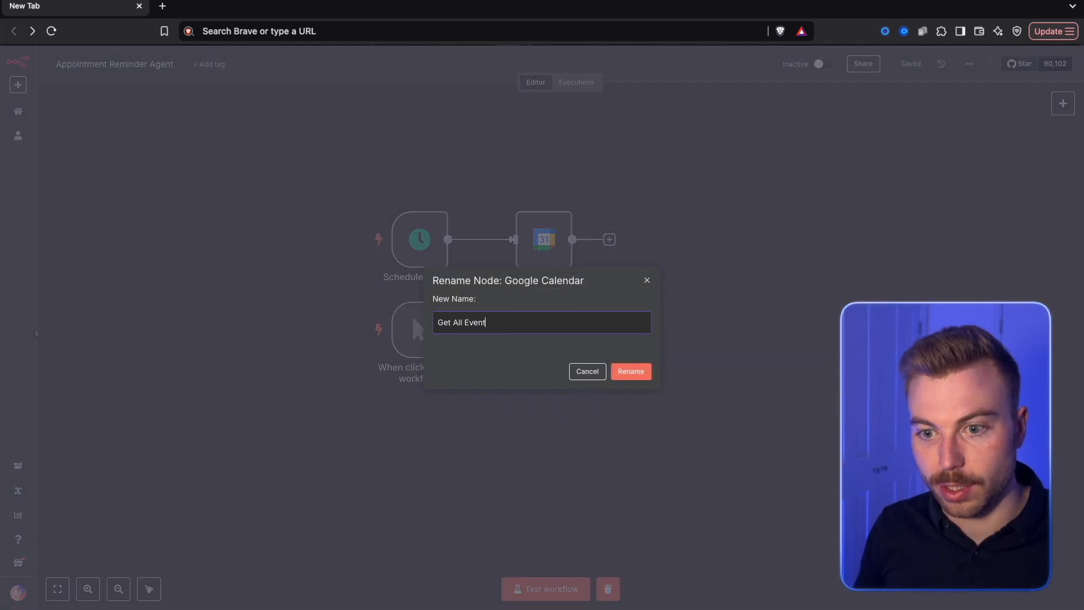
text(s)
key(Return)
- Rename the Google Calendar node connected to the manual trigger as "Get Specific Event" and save the workflow
right_click(536, 338)
click(556, 379)
text(Get Specific Event)
key(Return)
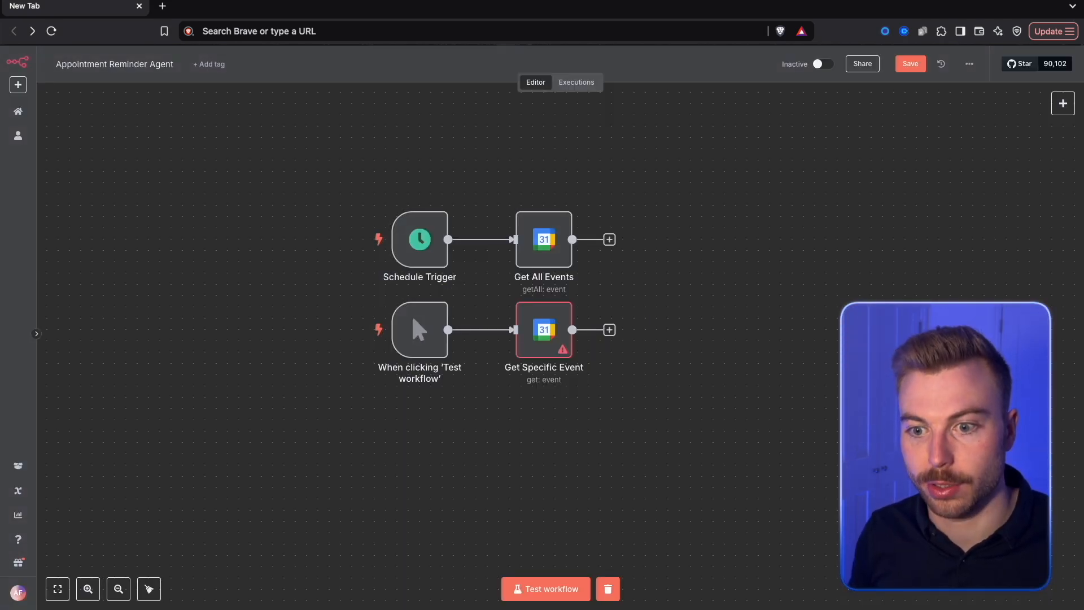
key(super+s)
- Add an AI Agent node and set its user message prompt source to "Define below"
right_click(717, 228)
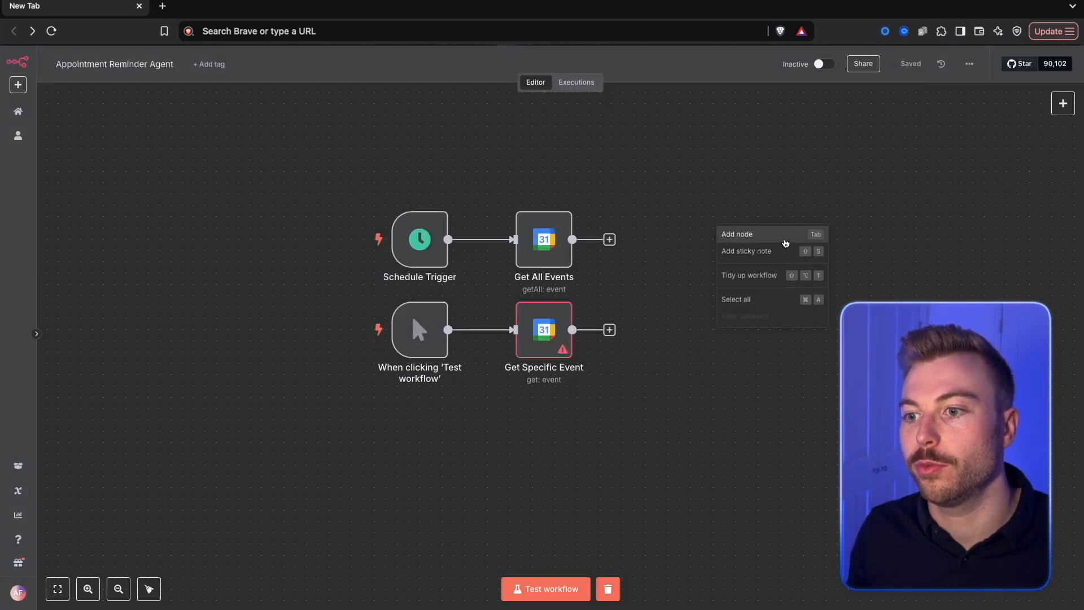
click(782, 239)
click(911, 182)
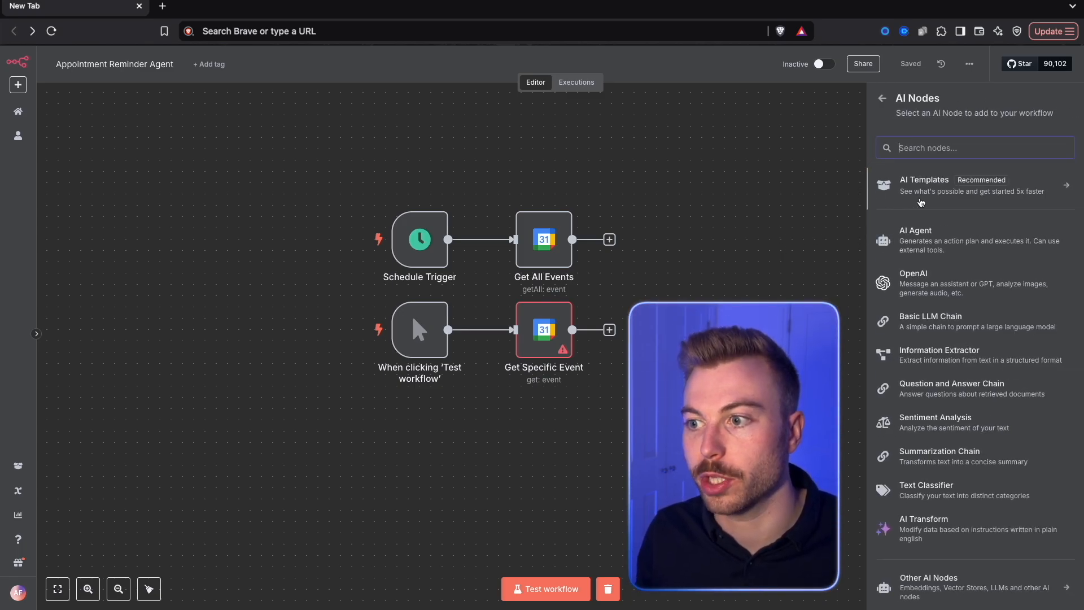
click(920, 233)
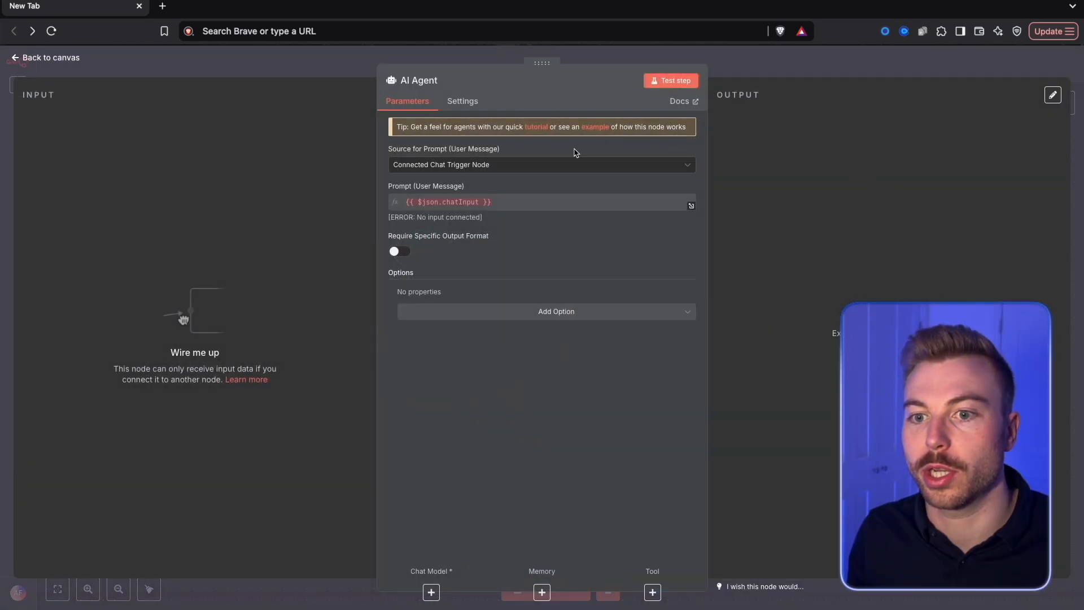
click(585, 164)
click(441, 228)
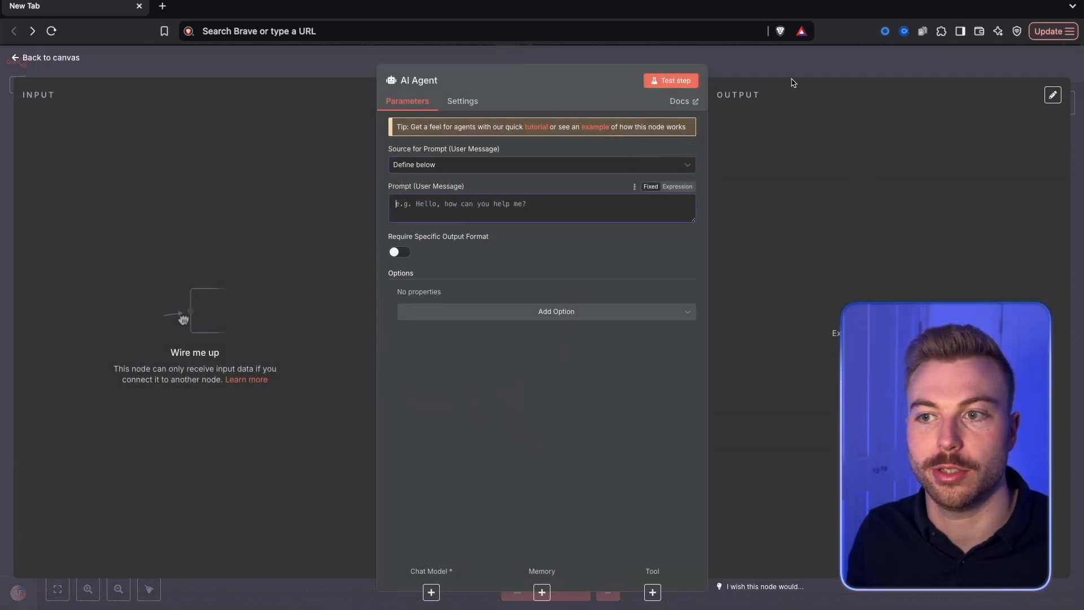
key(Escape)
- Place the AI Agent after the calendar nodes, connect Get All Events and Get Specific Event to it, and deactivate the agent
drag(462, 373, 752, 238)
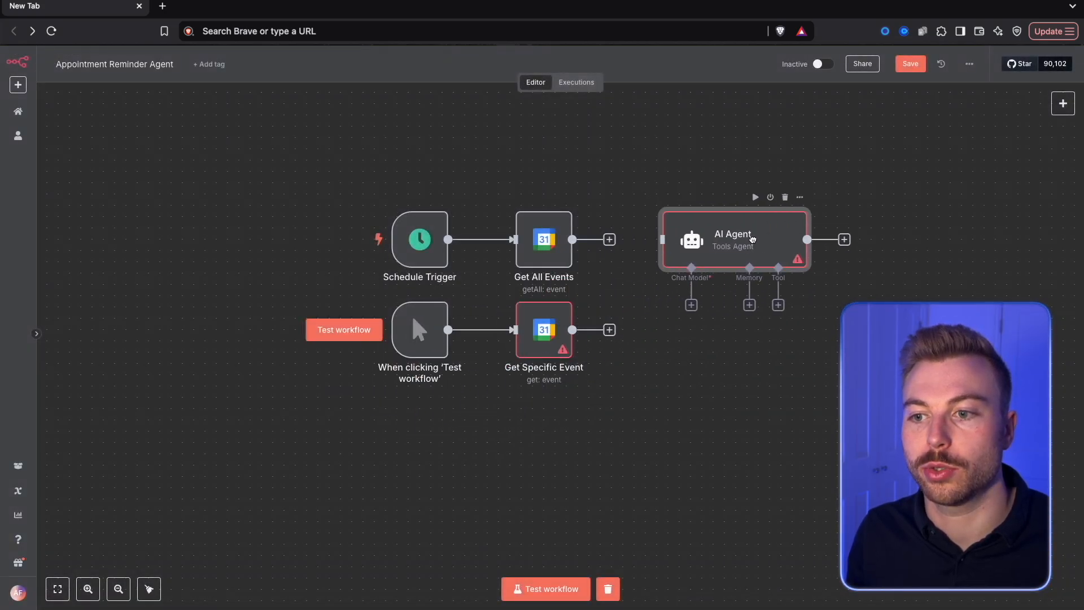
drag(609, 239, 662, 239)
drag(609, 330, 666, 252)
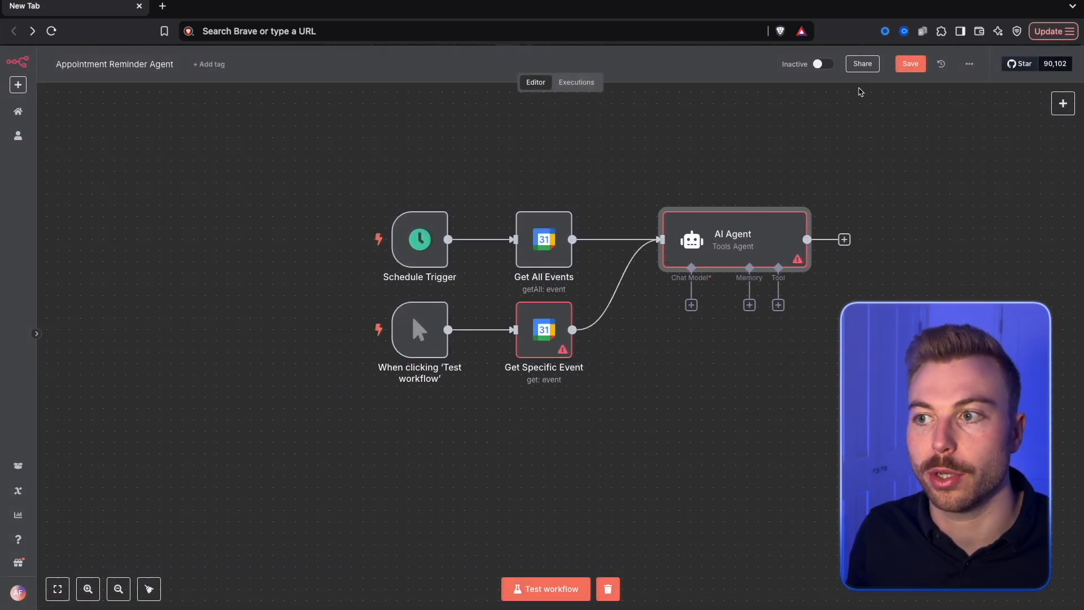
click(770, 197)
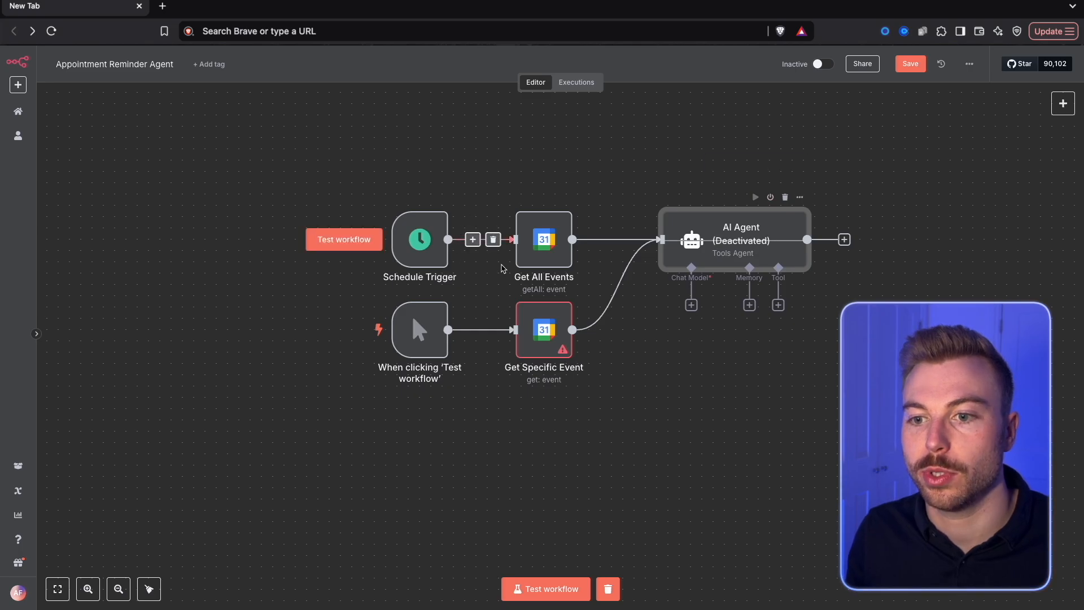
- Run a test of the Get All Events node and open it to examine the returned calendar events
right_click(556, 244)
click(582, 273)
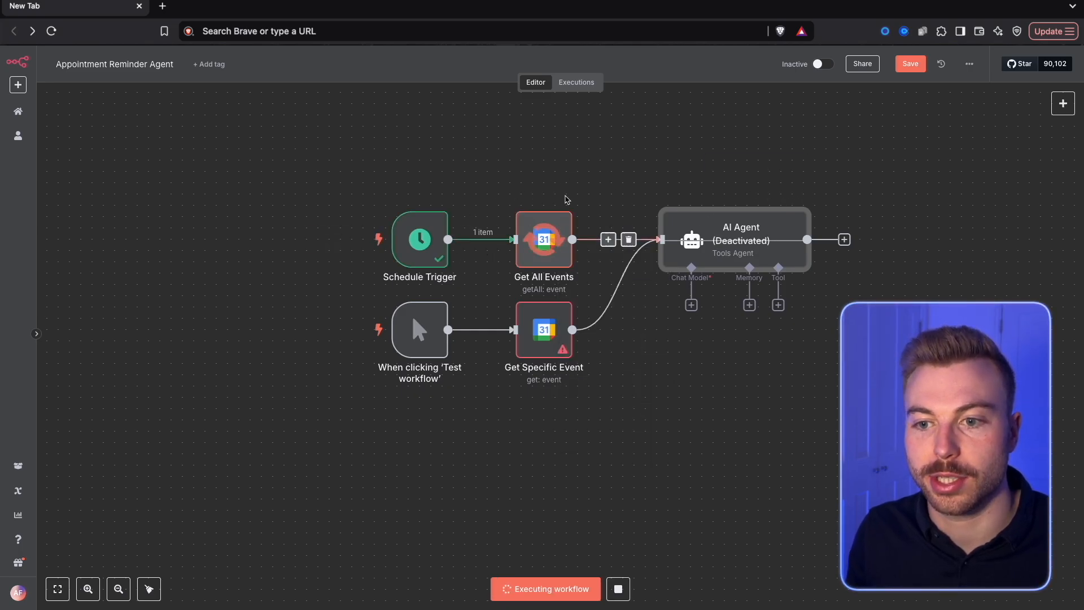
double_click(532, 244)
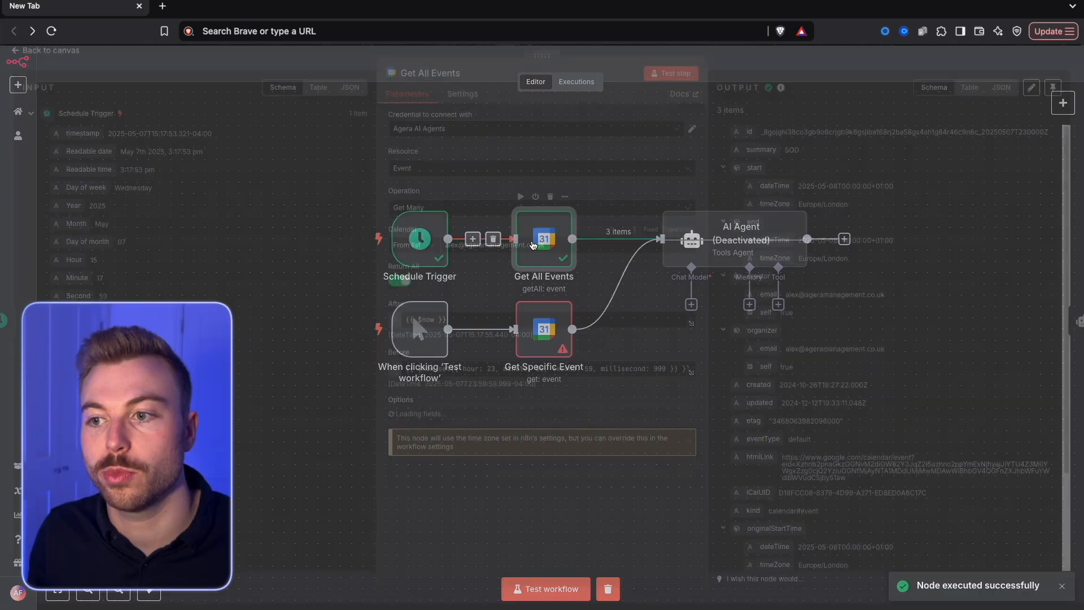
drag(756, 121, 712, 116)
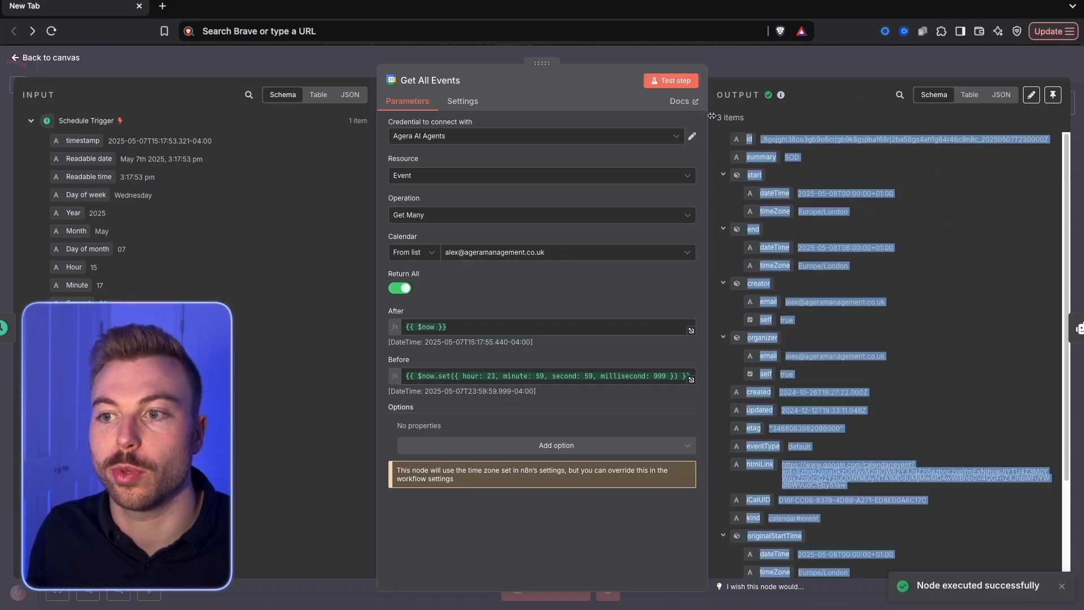
- Test the Get Specific Event node and open it to examine the returned event's attendees, description and conference details
click(755, 121)
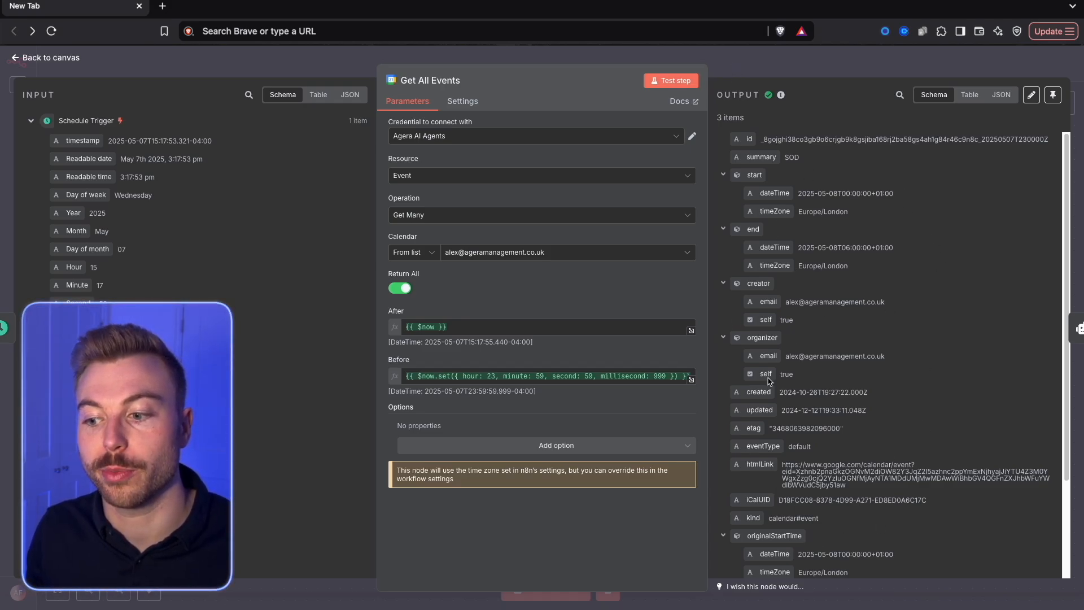
click(834, 66)
right_click(573, 326)
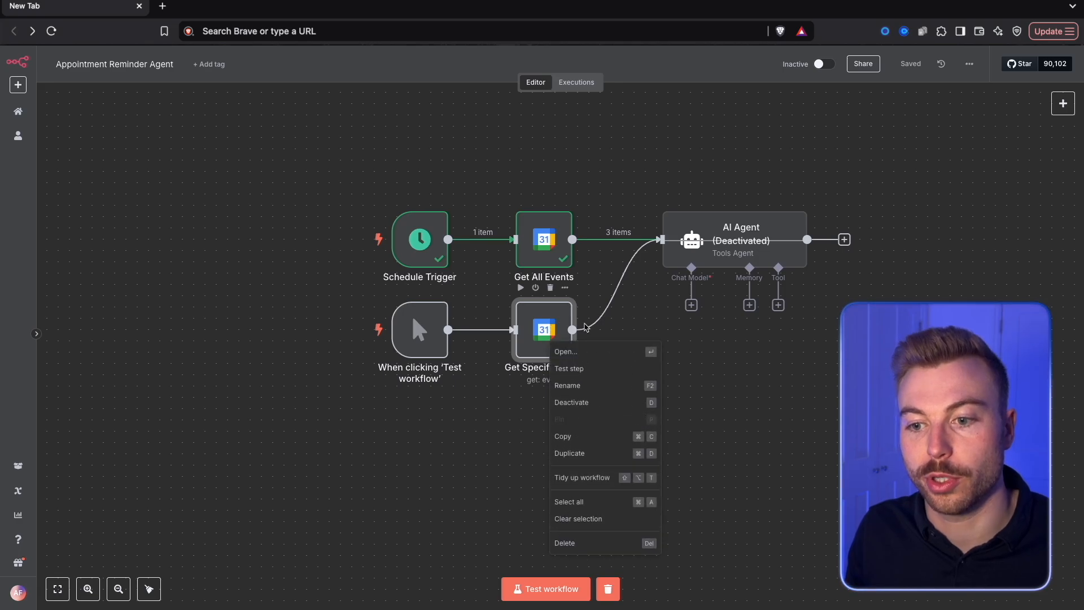
click(587, 368)
double_click(555, 349)
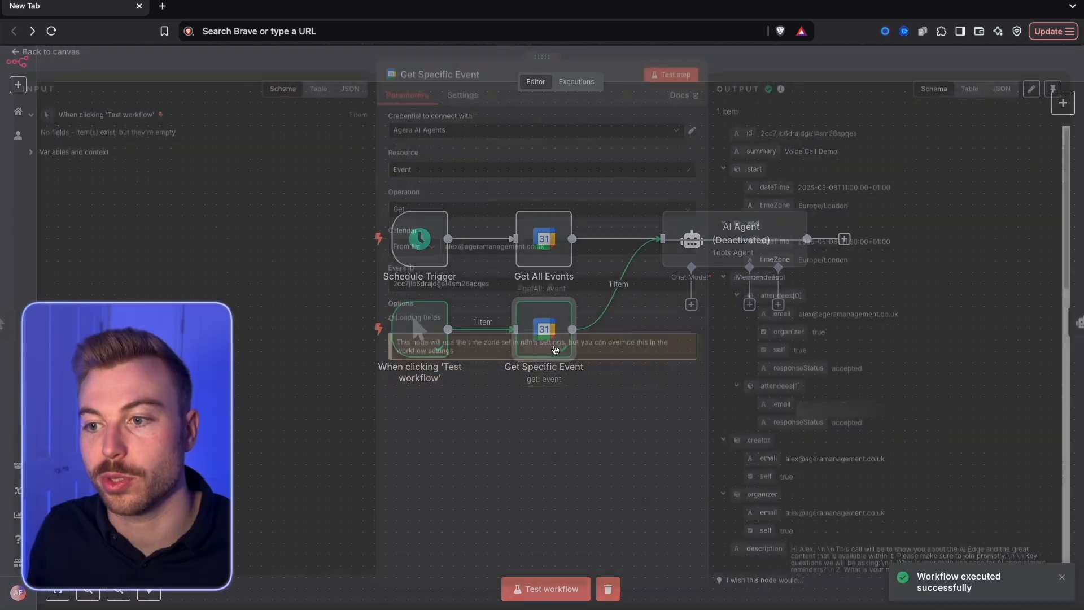
scroll(811, 387, down, 5)
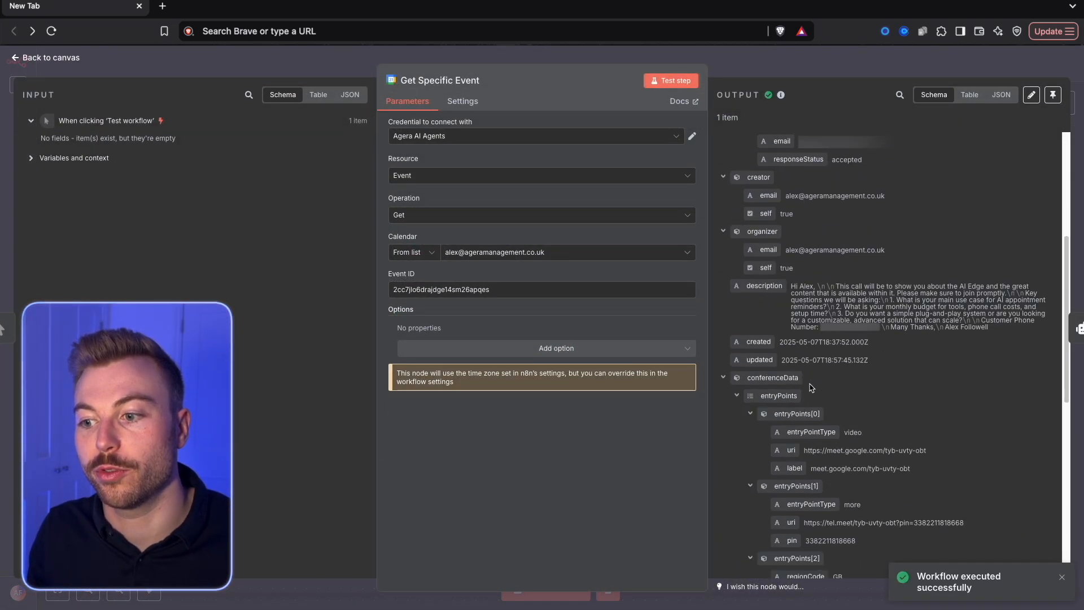
scroll(811, 388, down, 3)
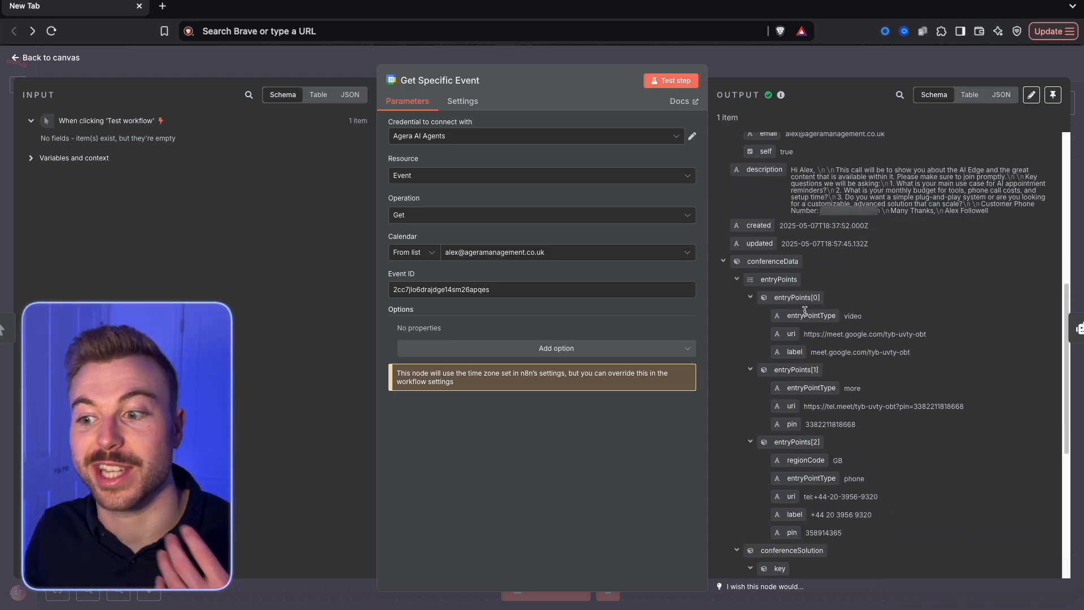
scroll(805, 310, down, 8)
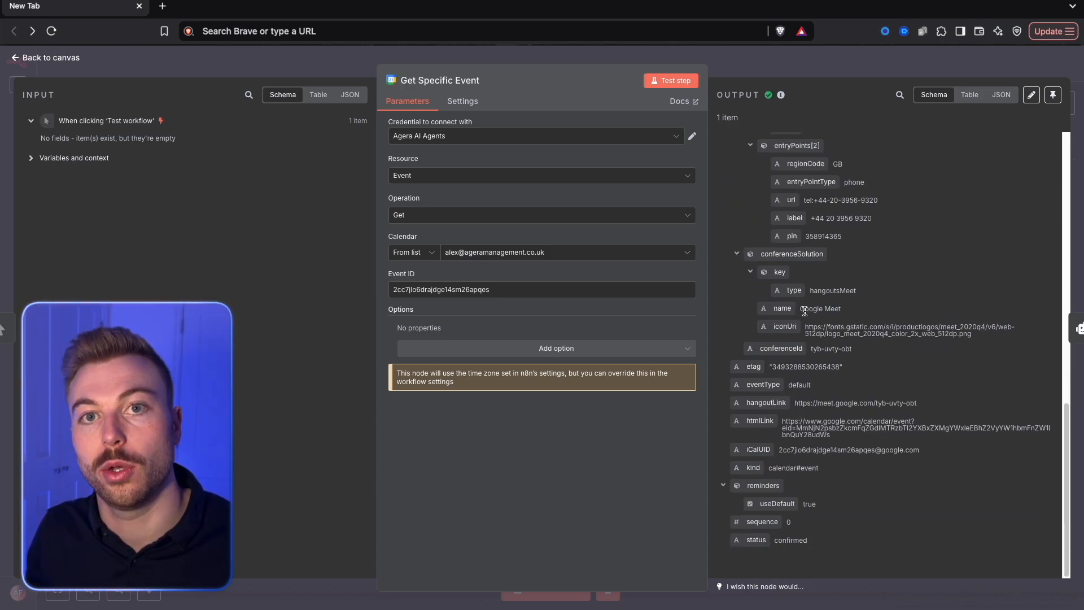
scroll(846, 226, up, 9)
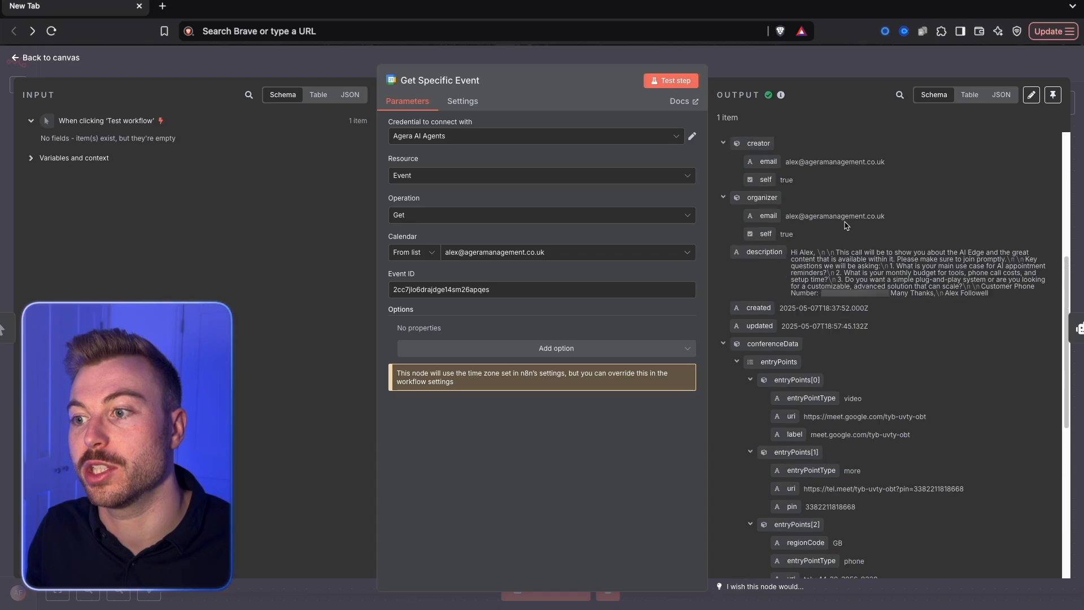
scroll(846, 226, up, 5)
click(742, 66)
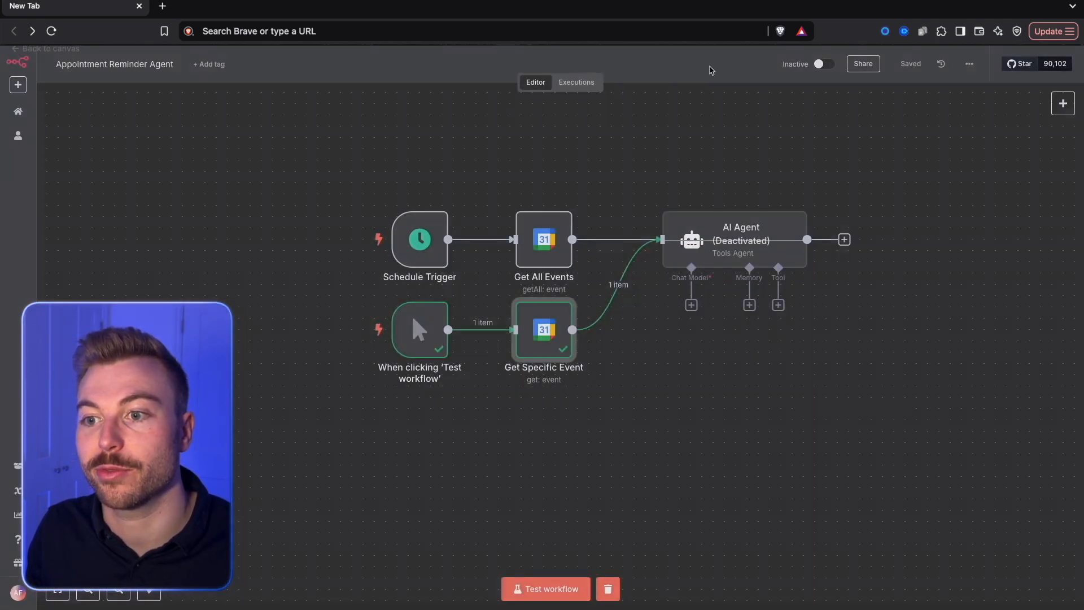
- Reactivate the AI Agent, switch its user message prompt to an expression and open it in the expanded editor
click(726, 152)
mouse_move(733, 226)
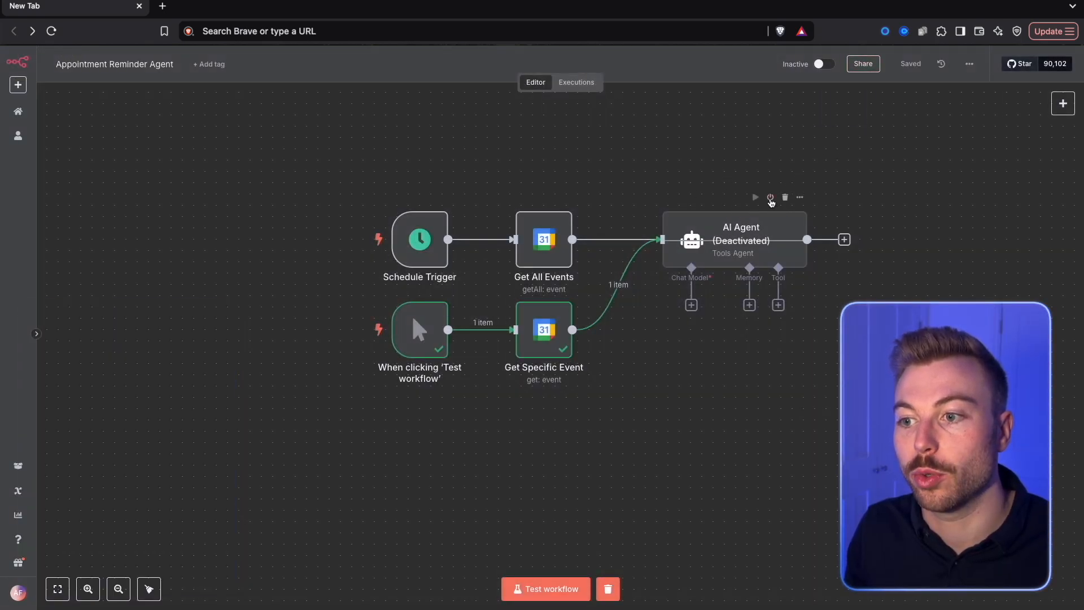
click(770, 197)
double_click(733, 240)
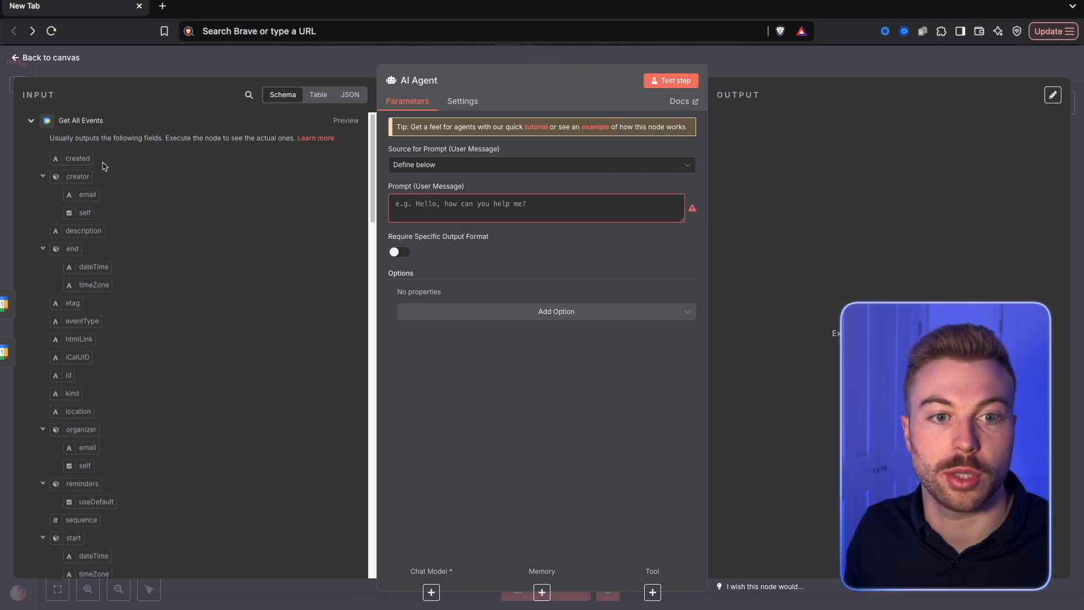
click(68, 120)
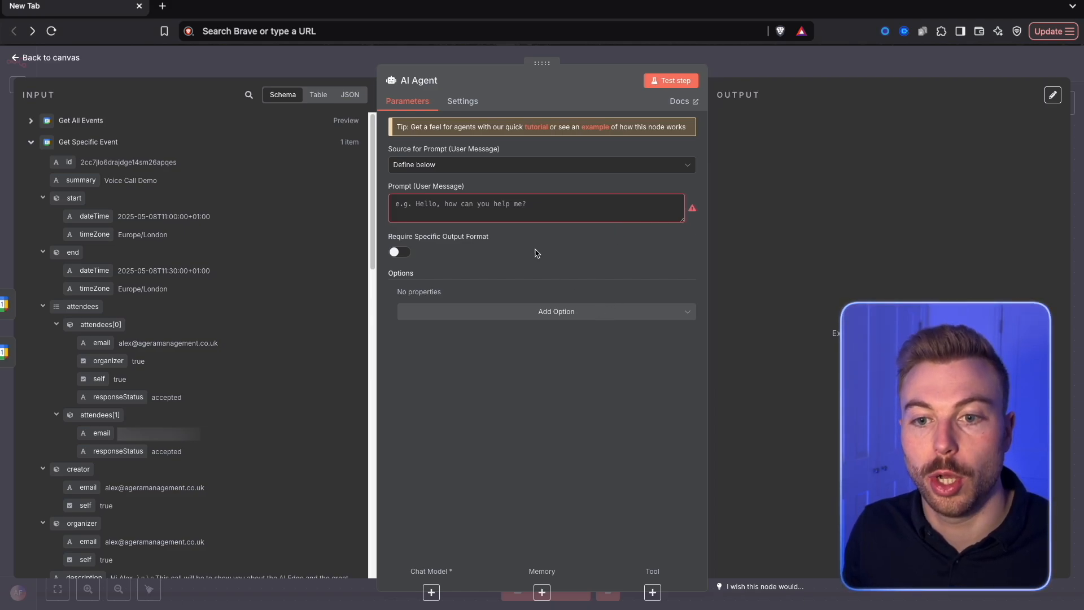
click(677, 186)
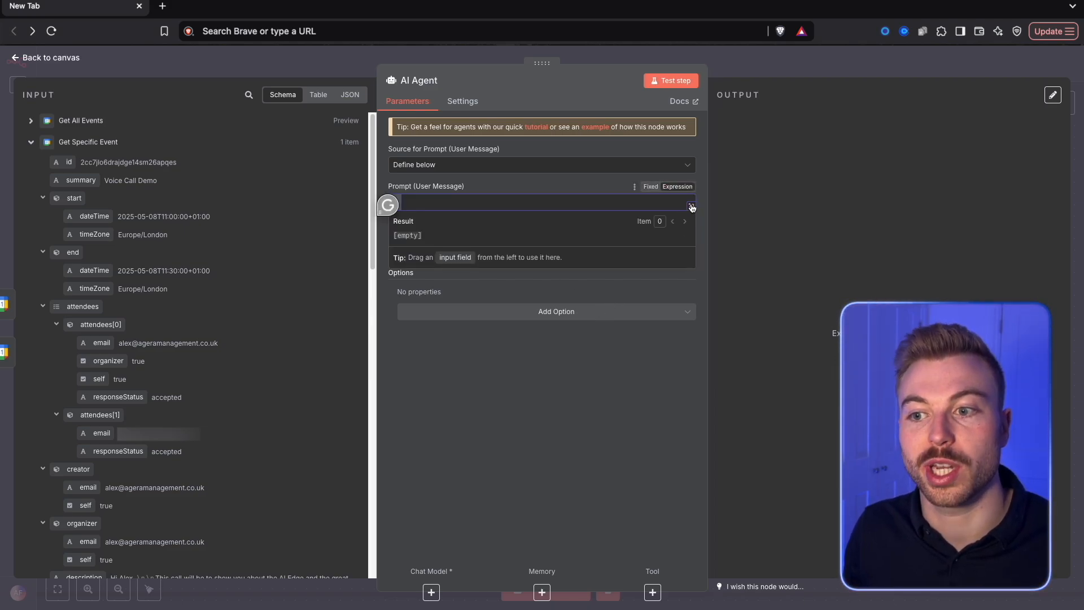
click(691, 206)
click(61, 124)
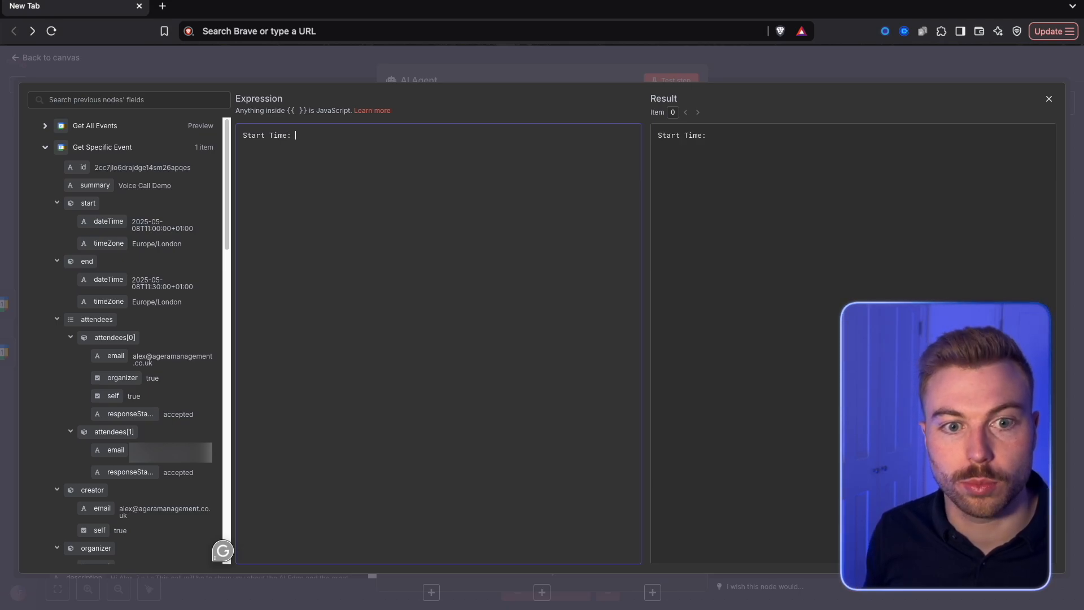
- Write "Start Time:" and "End Time:" prompt lines with the specific event's start and end dateTime, each followed by end.timeZone in parentheses
drag(116, 221, 378, 148)
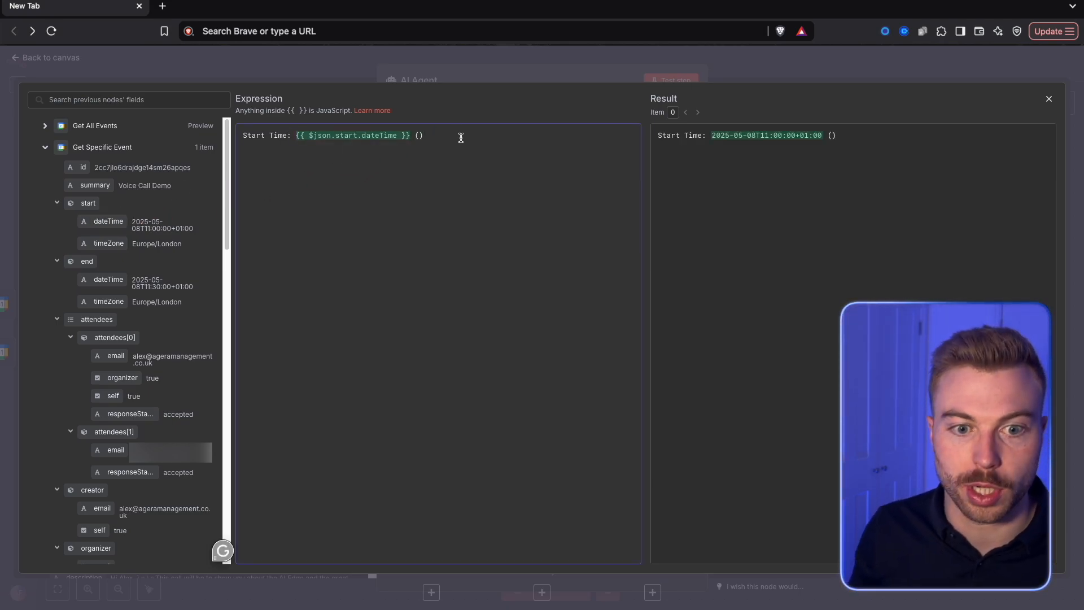
drag(121, 296, 420, 140)
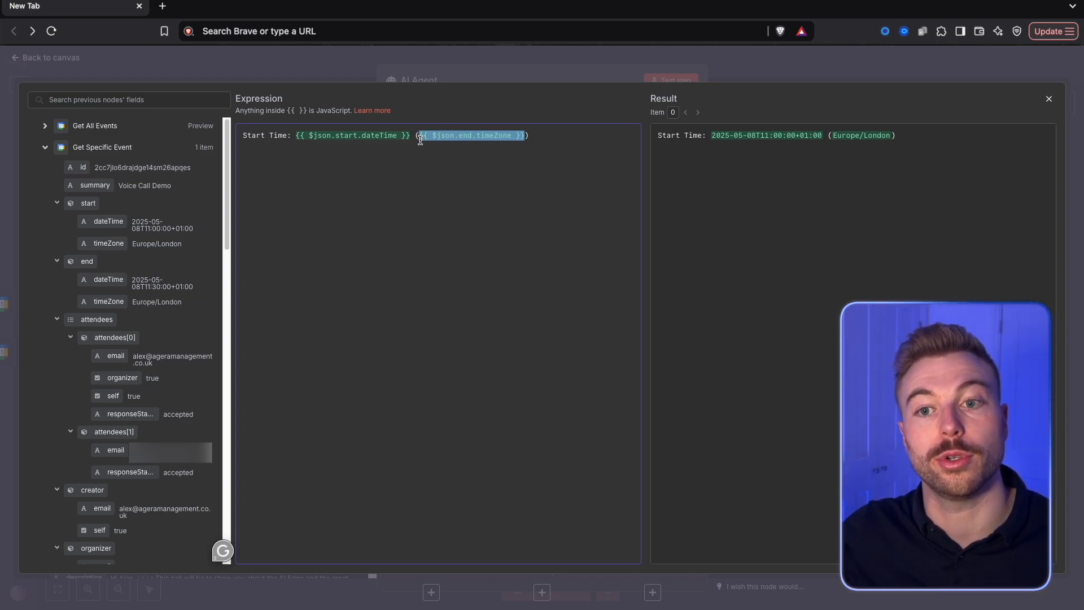
click(544, 138)
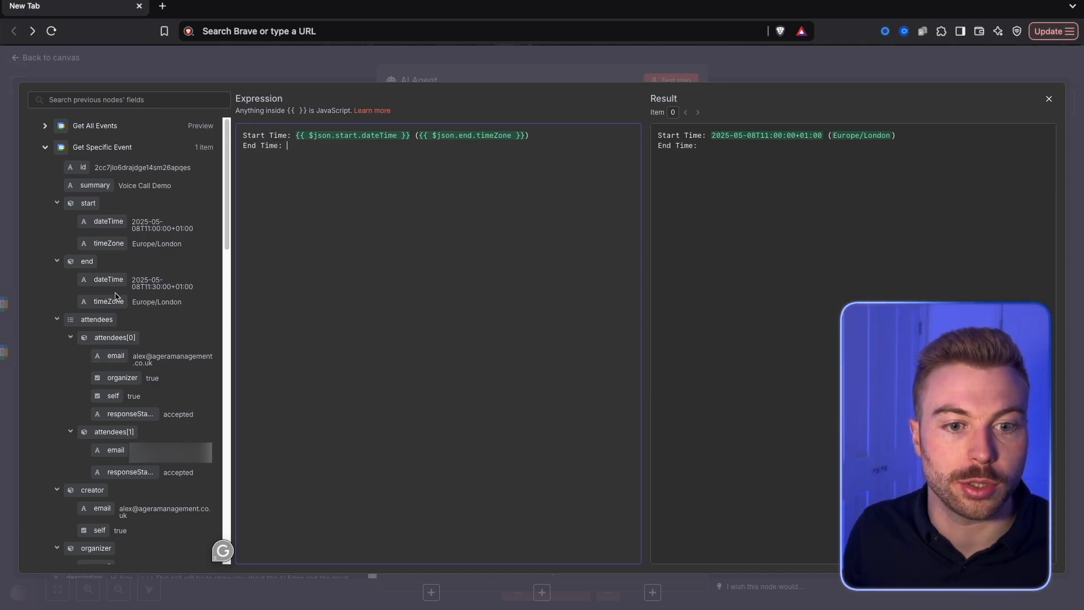
drag(109, 279, 299, 148)
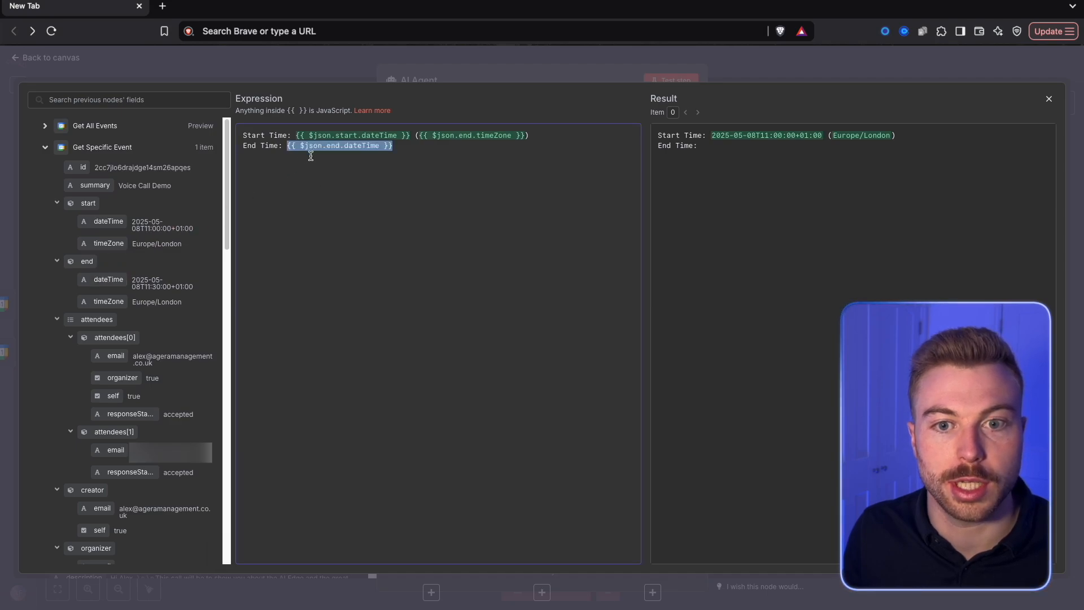
click(501, 160)
drag(108, 301, 397, 147)
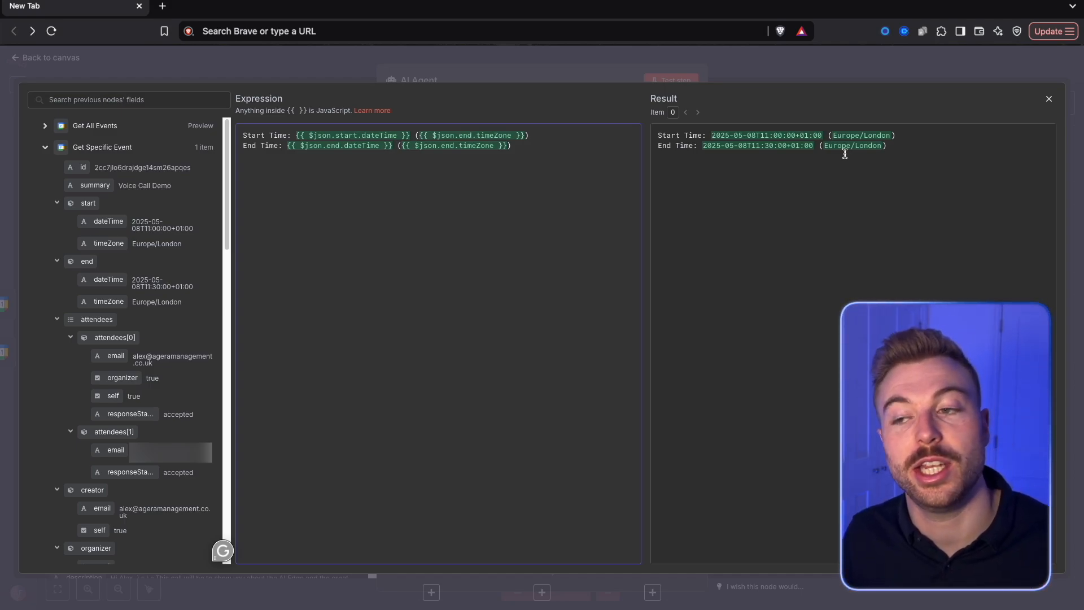
drag(658, 135, 821, 132)
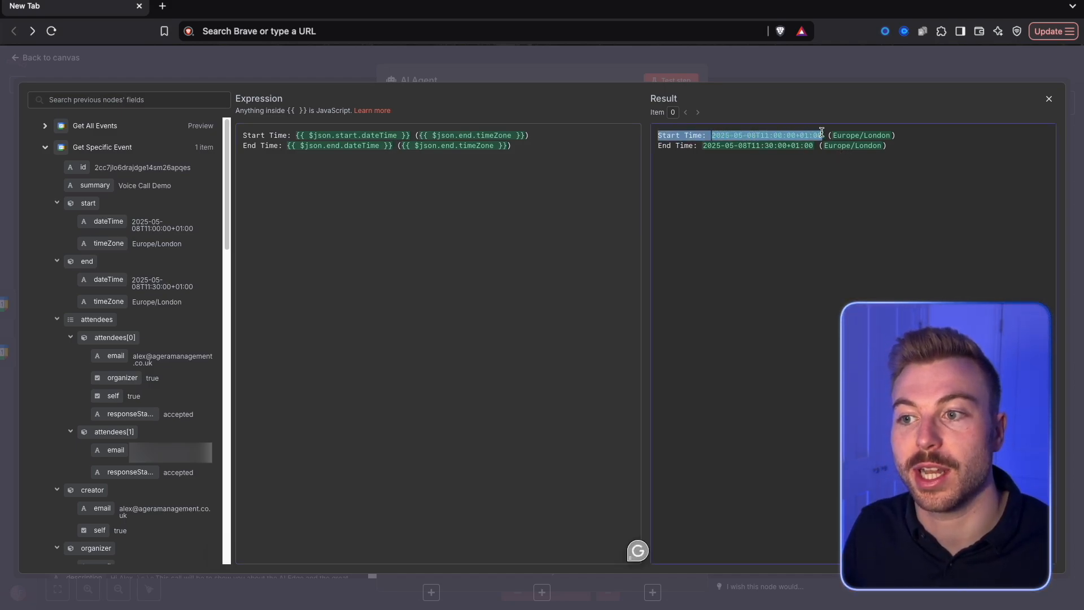
drag(743, 146, 788, 147)
click(784, 210)
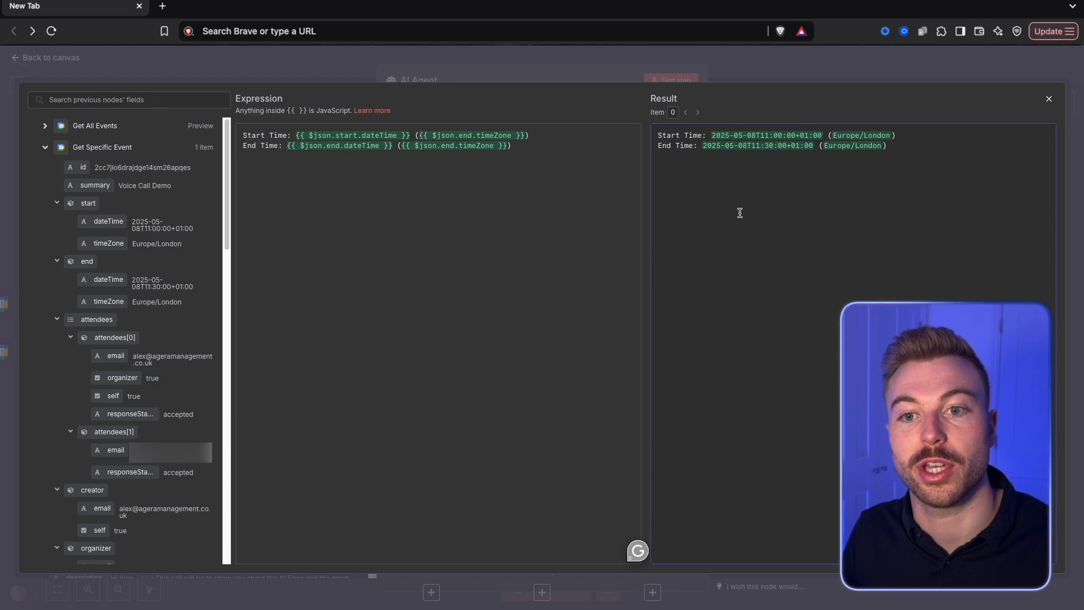
- Add a "Customer:" line to the prompt mapped to the email of attendees[1] from Get Specific Event
click(415, 213)
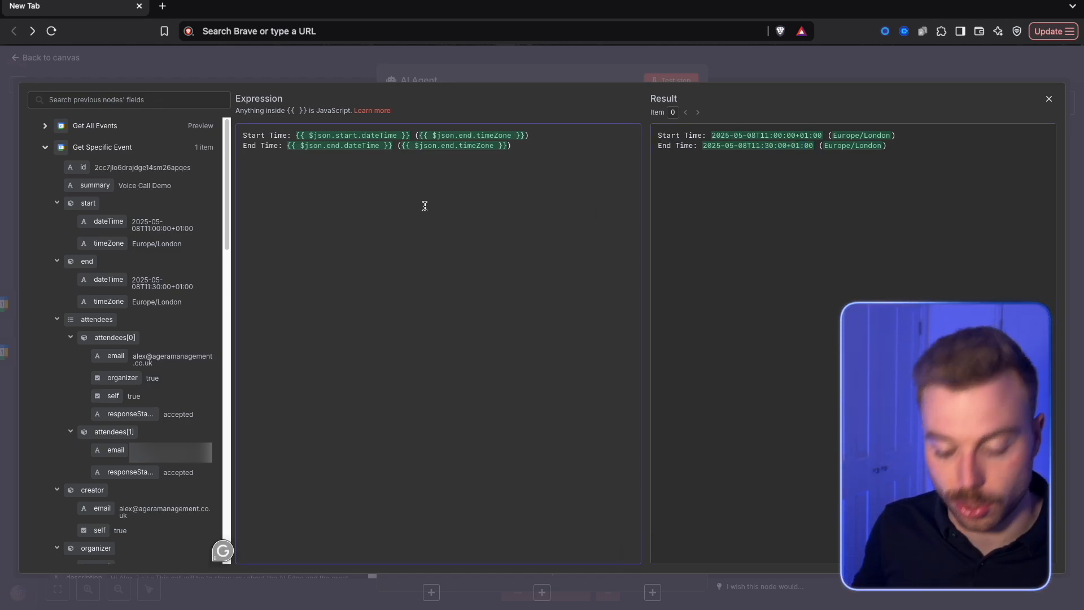
text(Customer:)
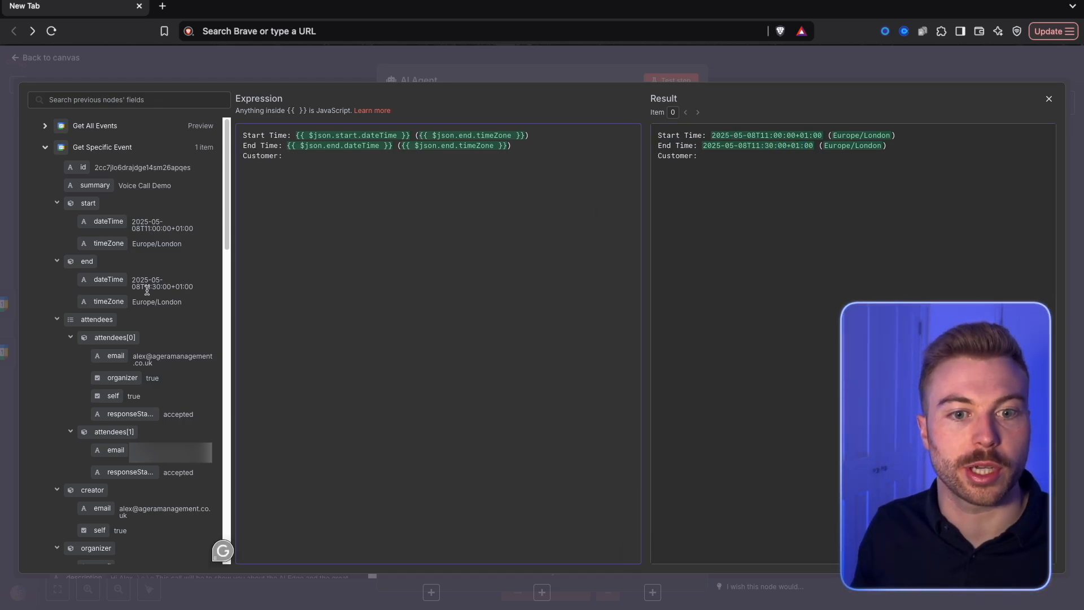
scroll(152, 393, down, 1)
scroll(167, 250, down, 5)
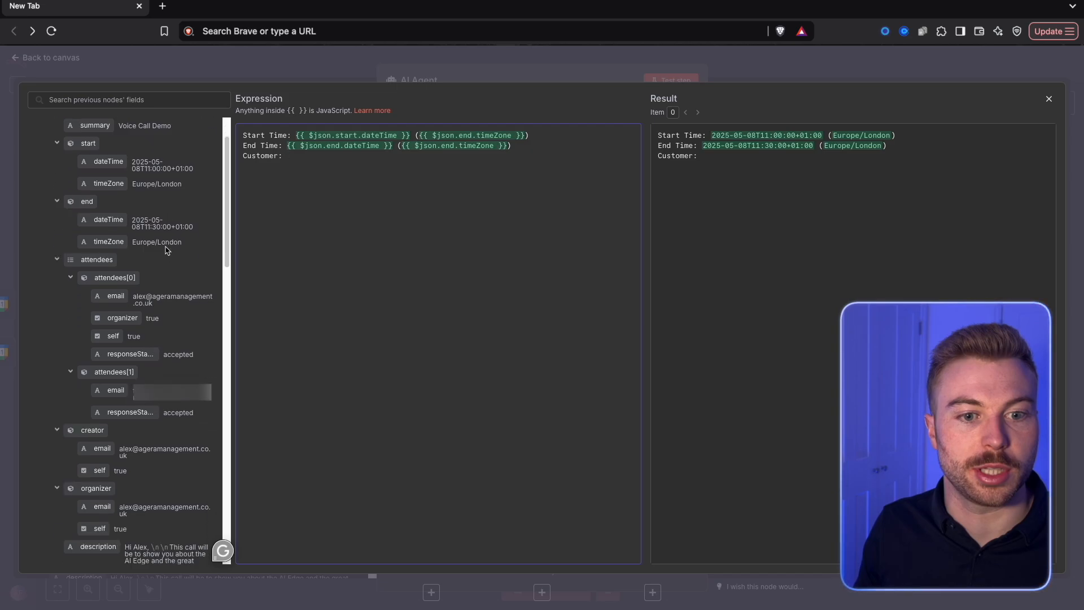
drag(110, 319, 305, 160)
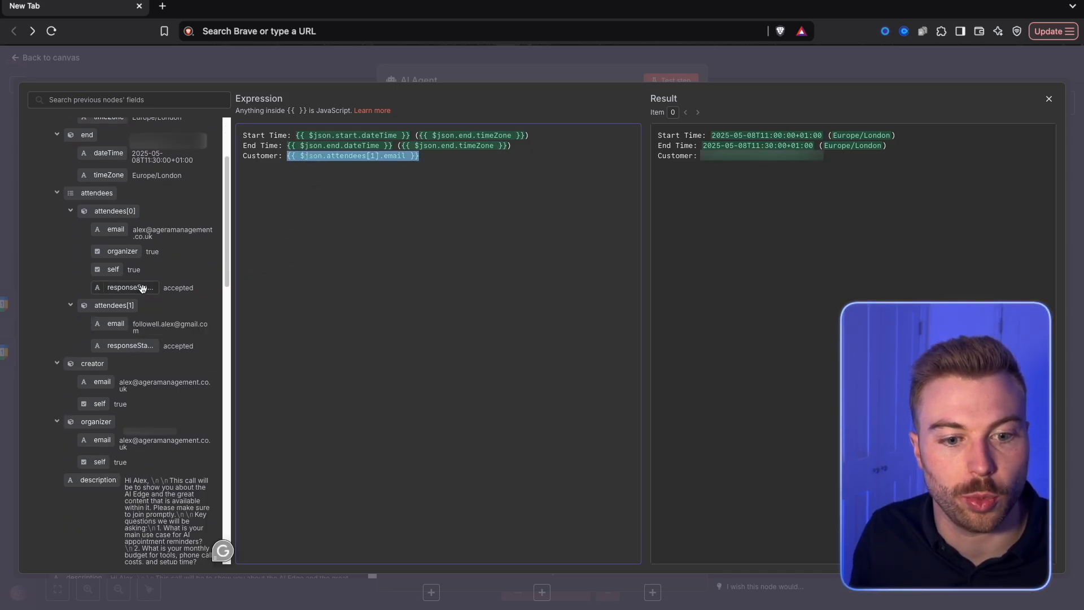
- Add a "Meeting Title:" line below the customer line and map it to the event's summary field
scroll(149, 311, down, 15)
scroll(157, 341, down, 3)
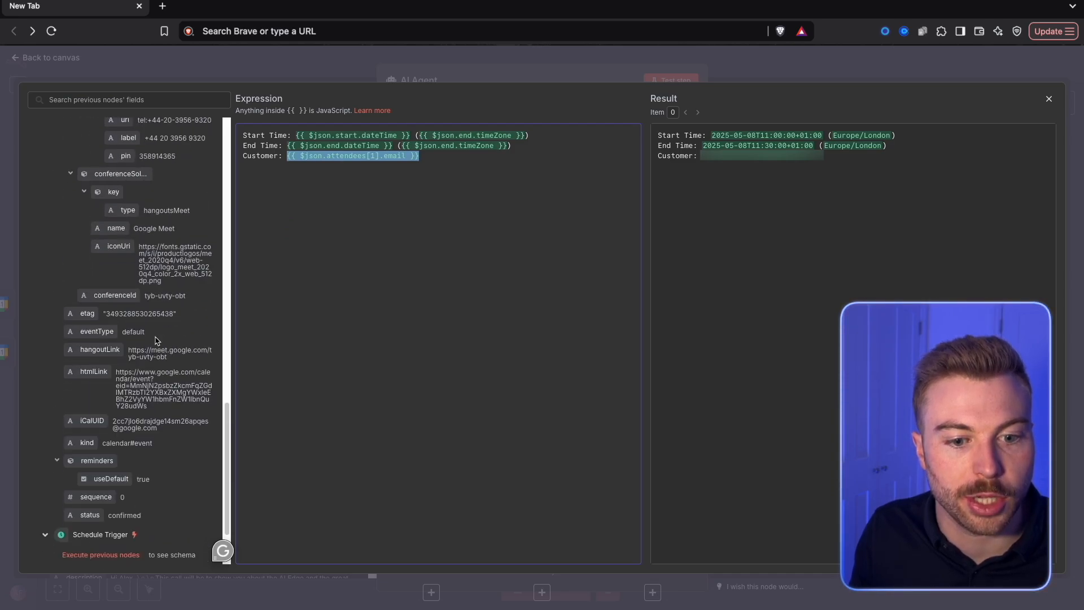
scroll(121, 244, up, 20)
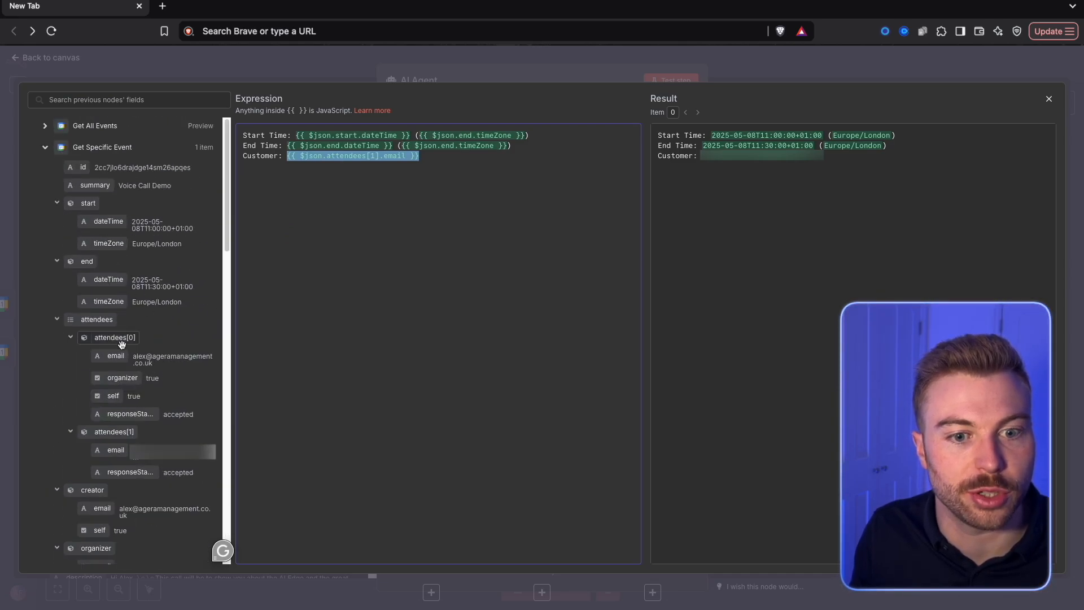
click(291, 155)
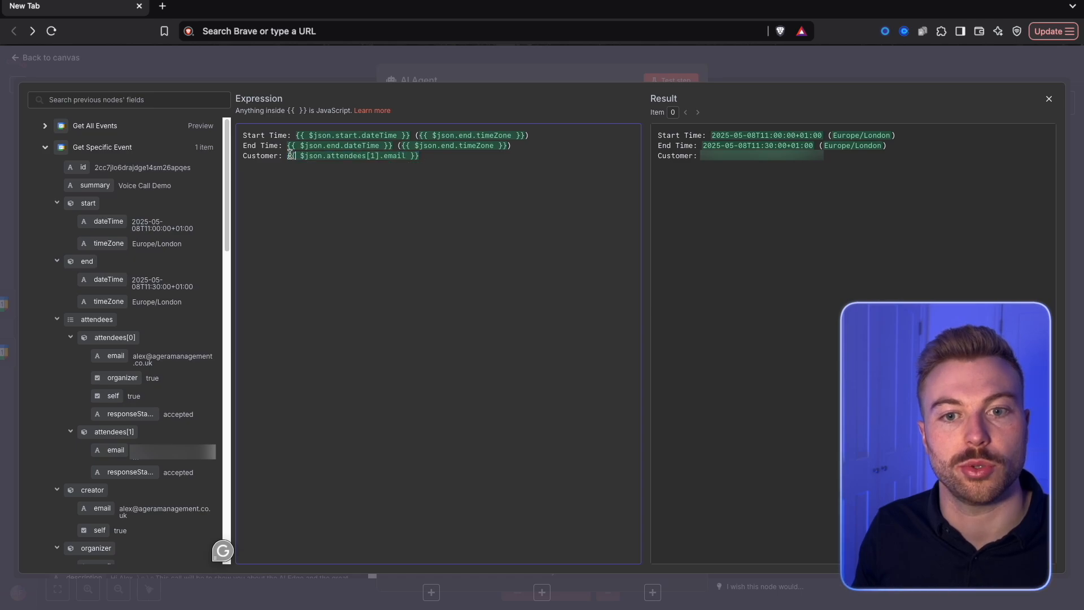
click(443, 156)
key(Return)
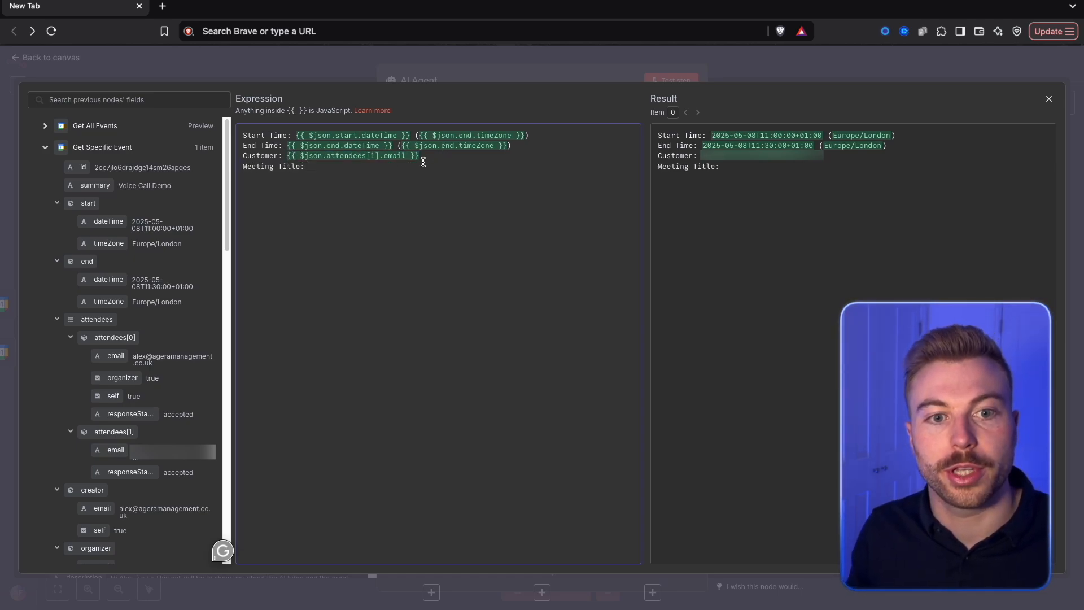
drag(83, 182, 337, 168)
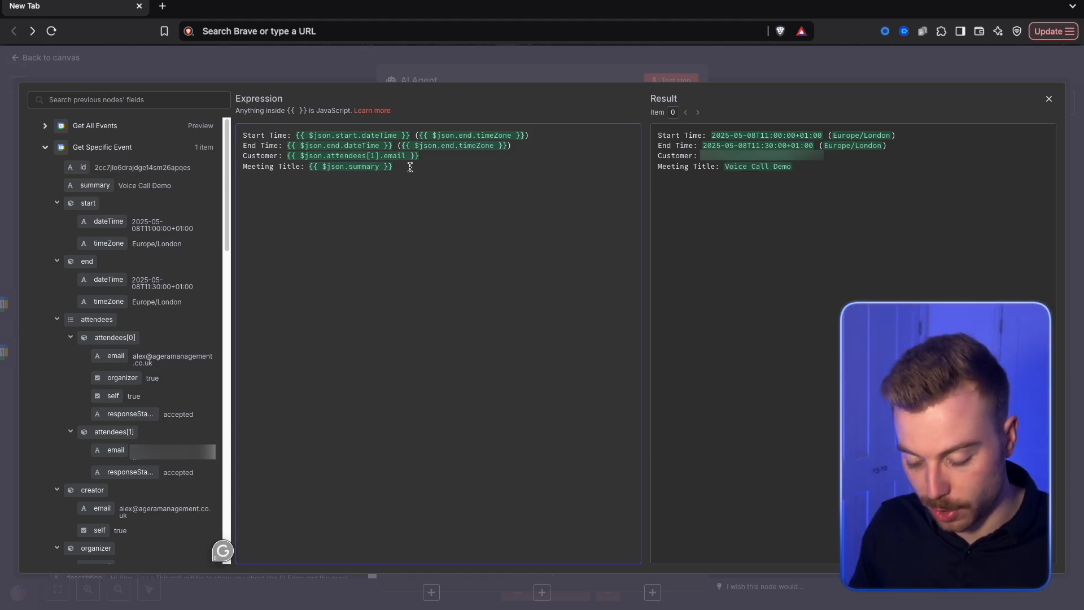
- Add a "Description of meeting:" line to the prompt and map it to the event's description field
scroll(202, 289, down, 5)
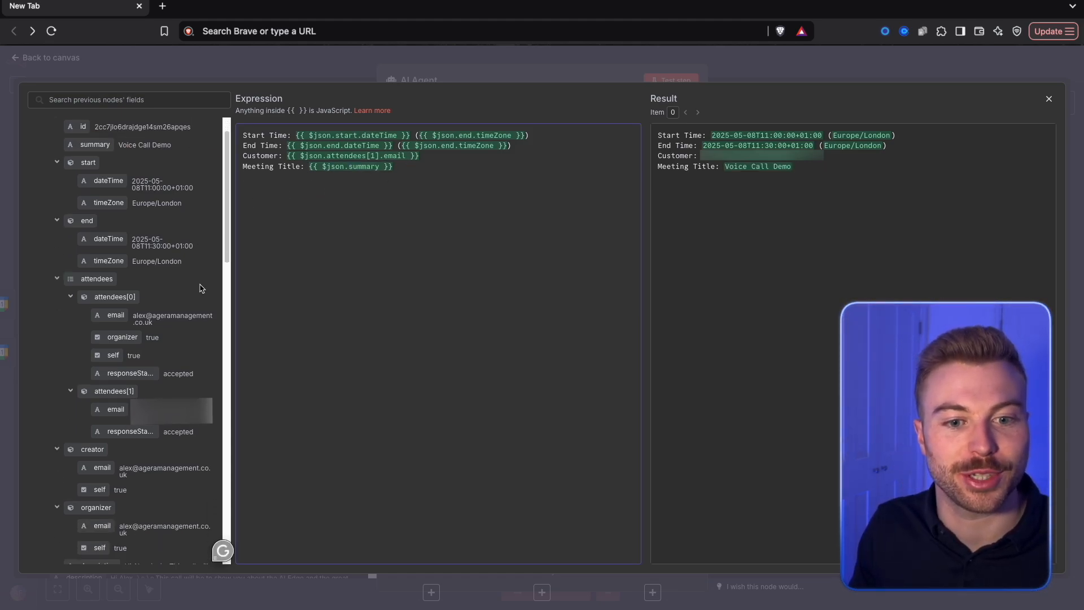
scroll(202, 289, down, 1)
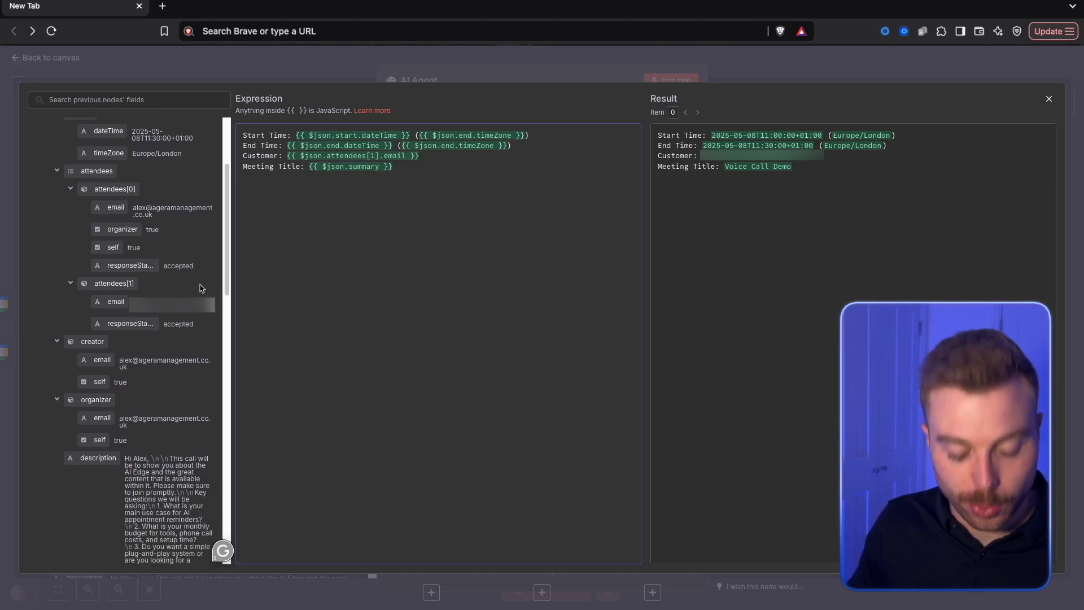
text(Description of meeting:)
drag(87, 458, 416, 194)
- Add a "Meeting Locaiton:" line to the prompt and map it to the uri of conferenceData entryPoints[0]
scroll(64, 310, down, 8)
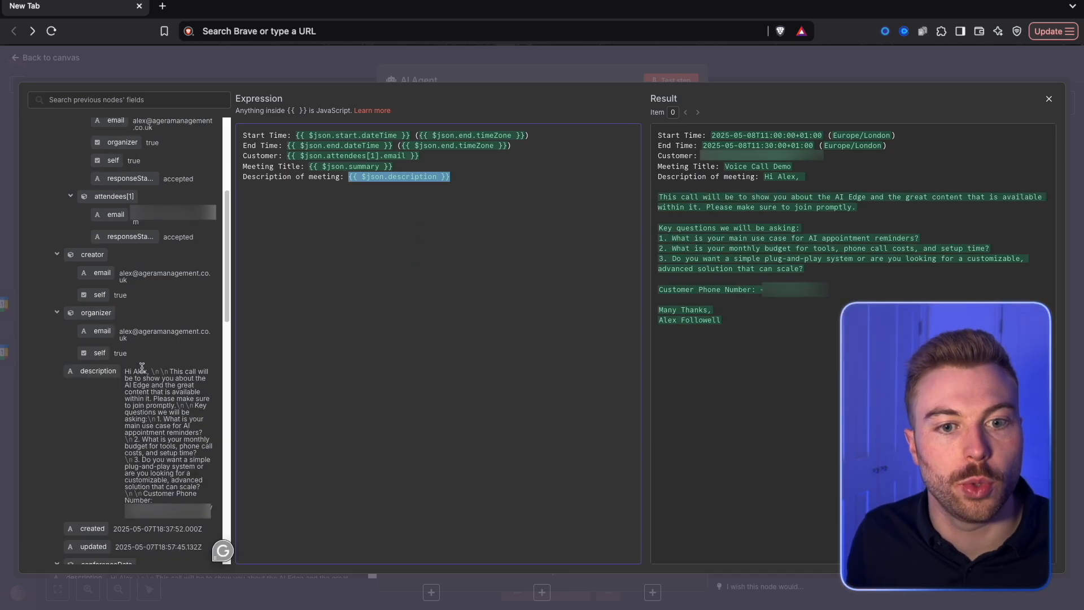
scroll(136, 353, down, 3)
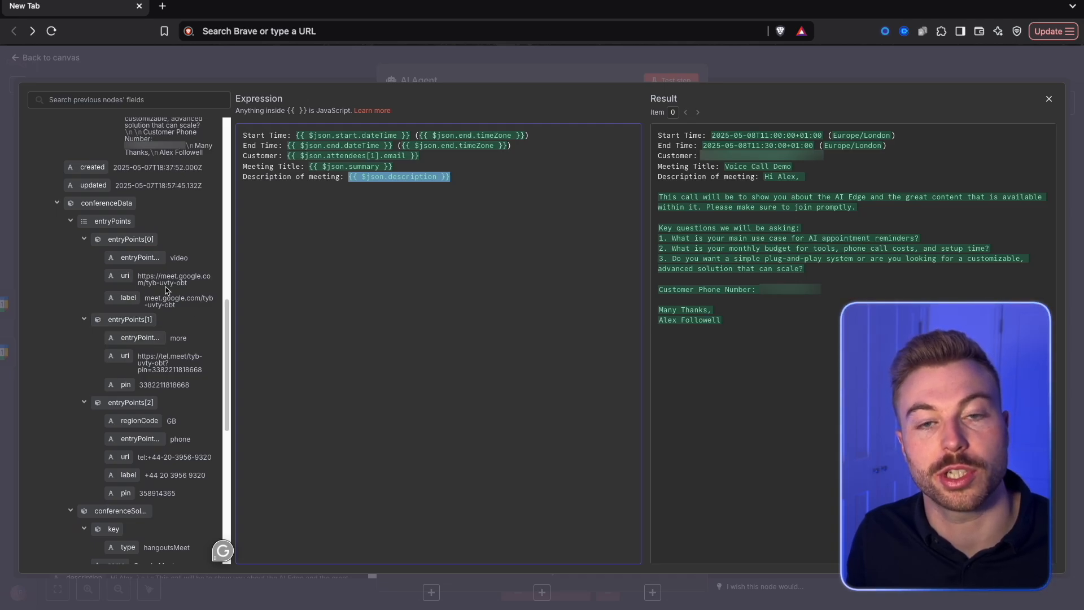
click(459, 181)
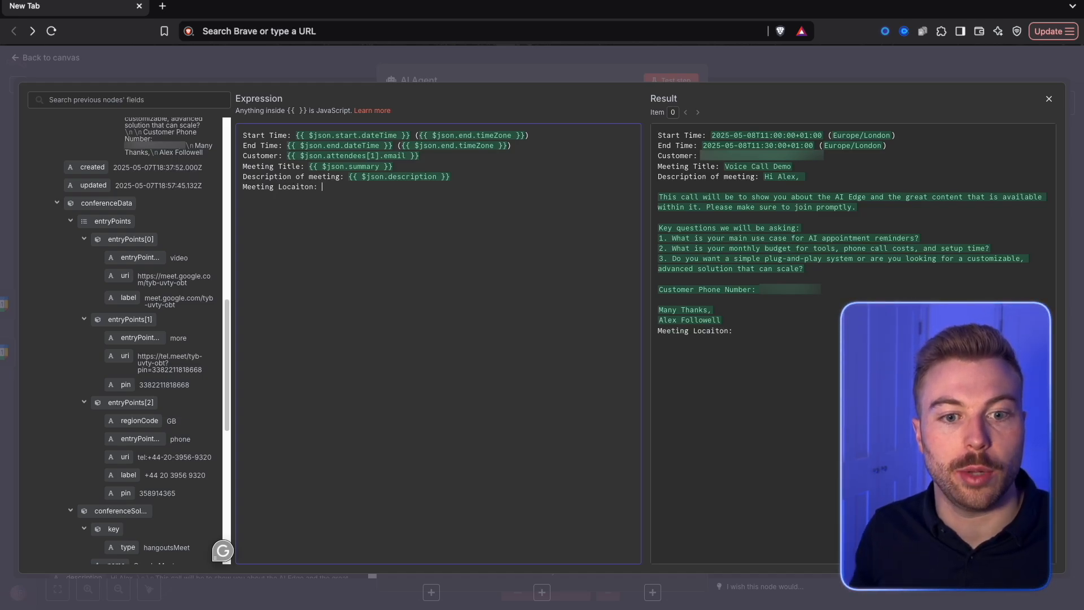
drag(125, 275, 368, 196)
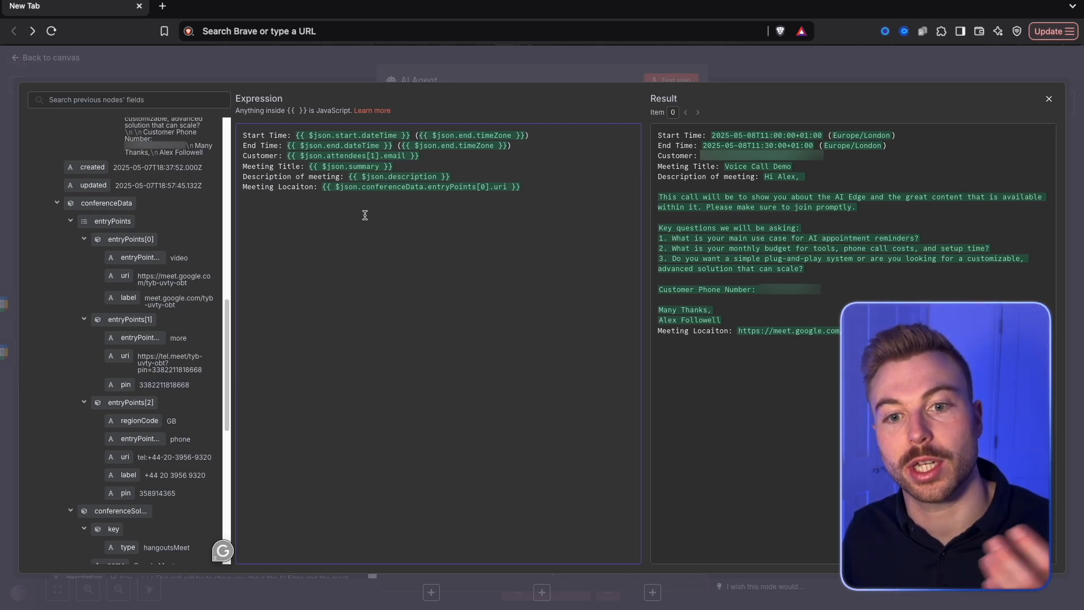
scroll(142, 411, down, 3)
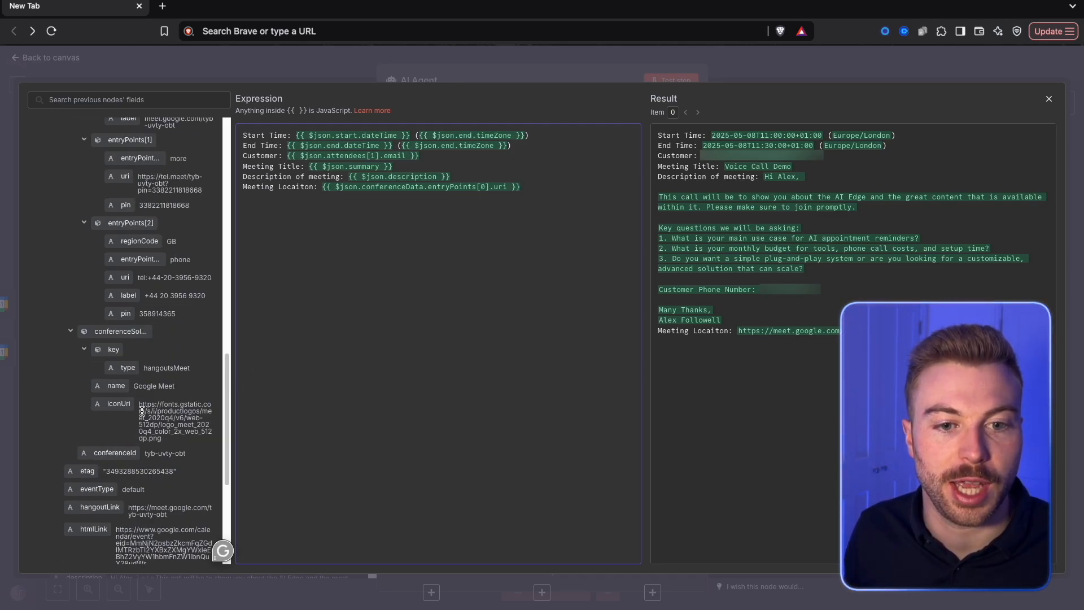
scroll(142, 411, down, 2)
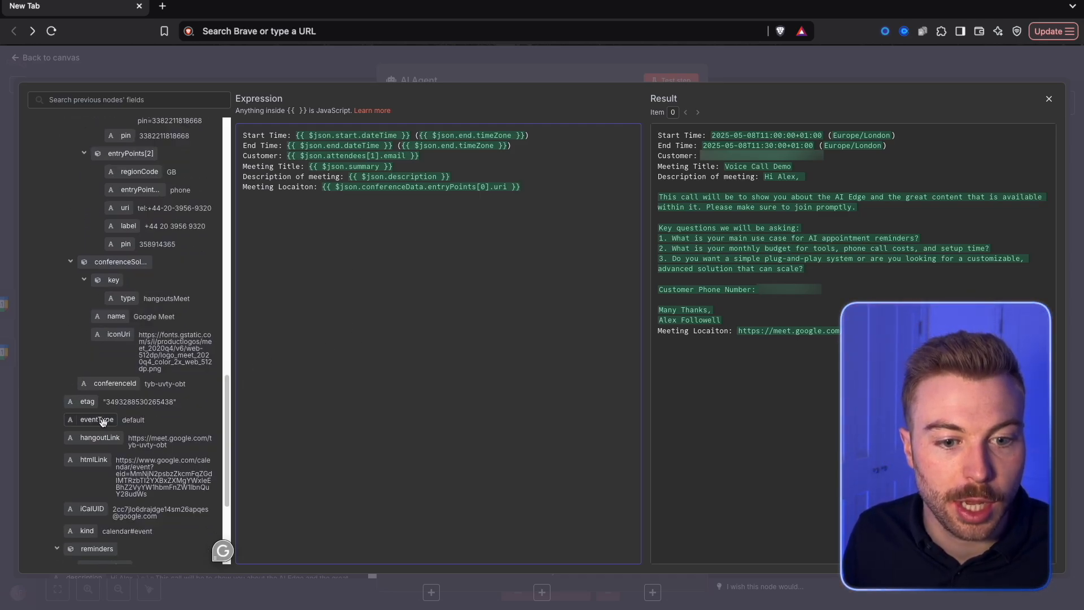
scroll(113, 429, down, 1)
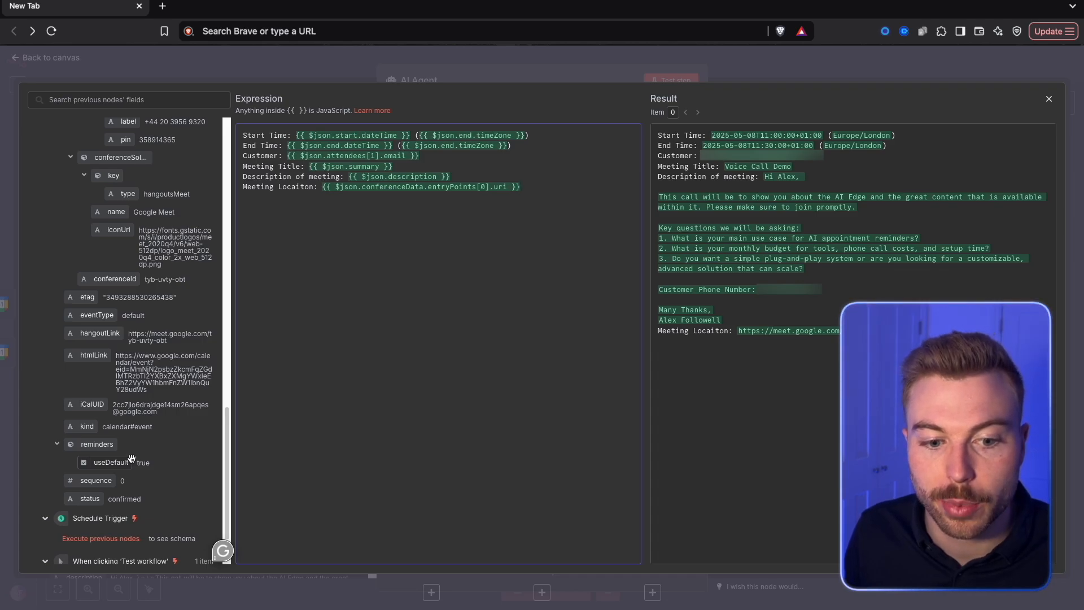
scroll(133, 435, up, 15)
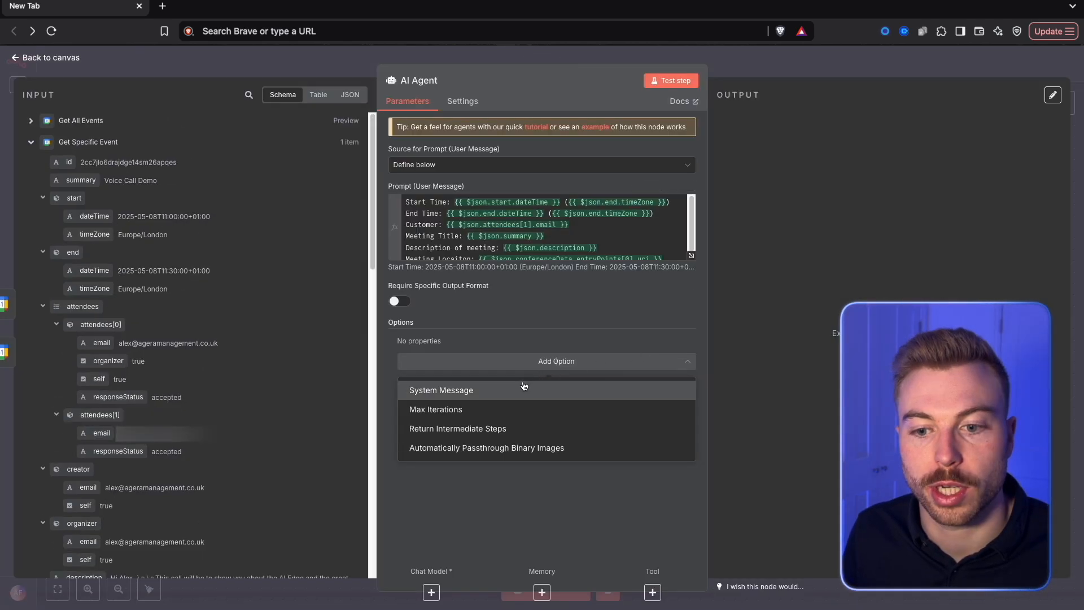
- Add a System Message option to the AI Agent as an expression and replace its text with the AI-powered voice assistant appointment reminder prompt
click(522, 388)
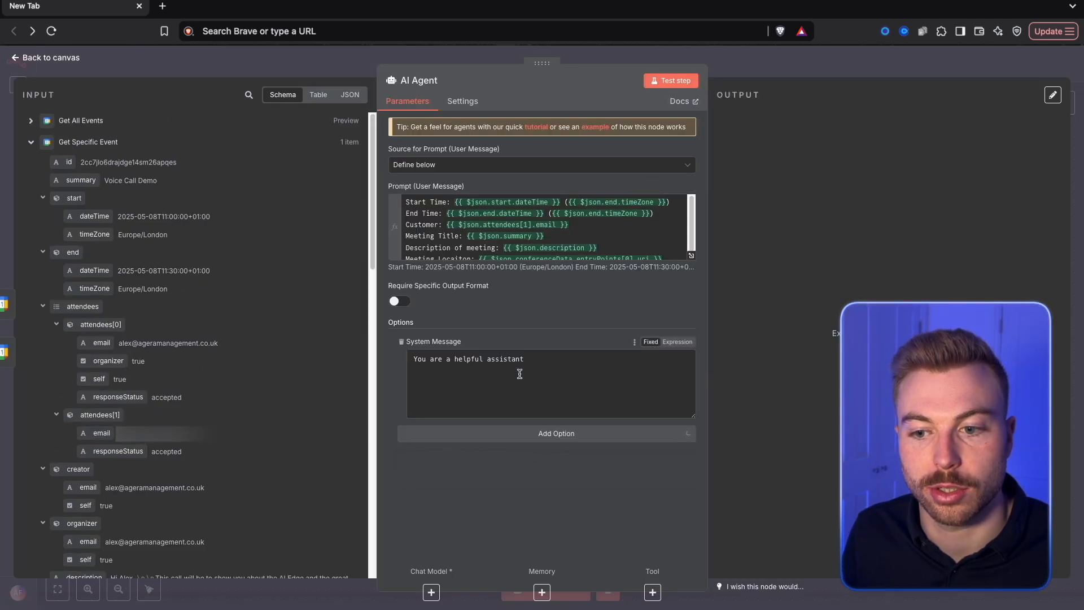
click(677, 342)
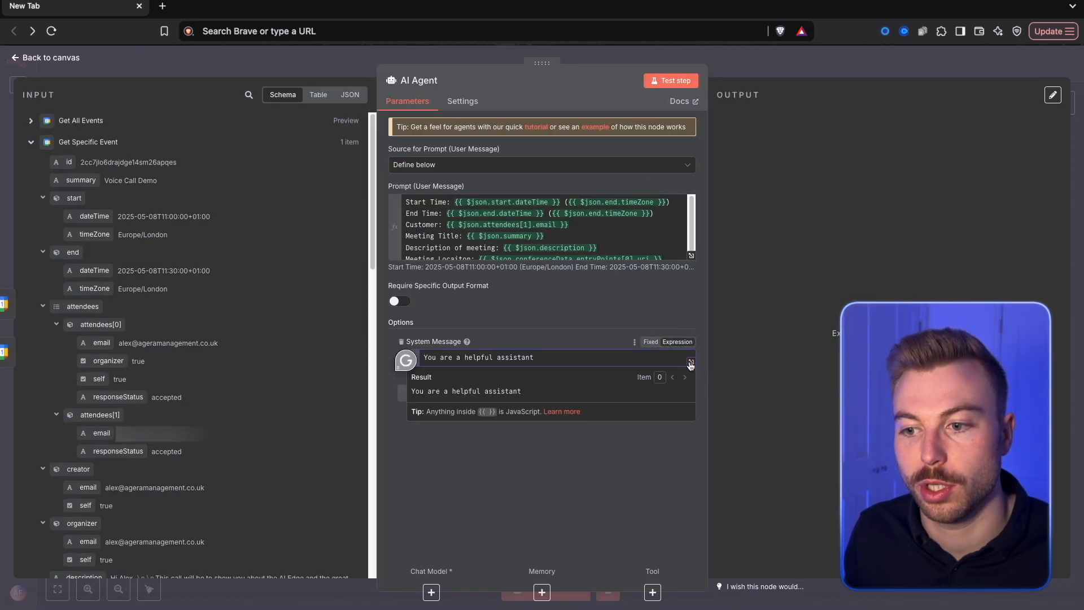
click(691, 364)
key(ctrl+a)
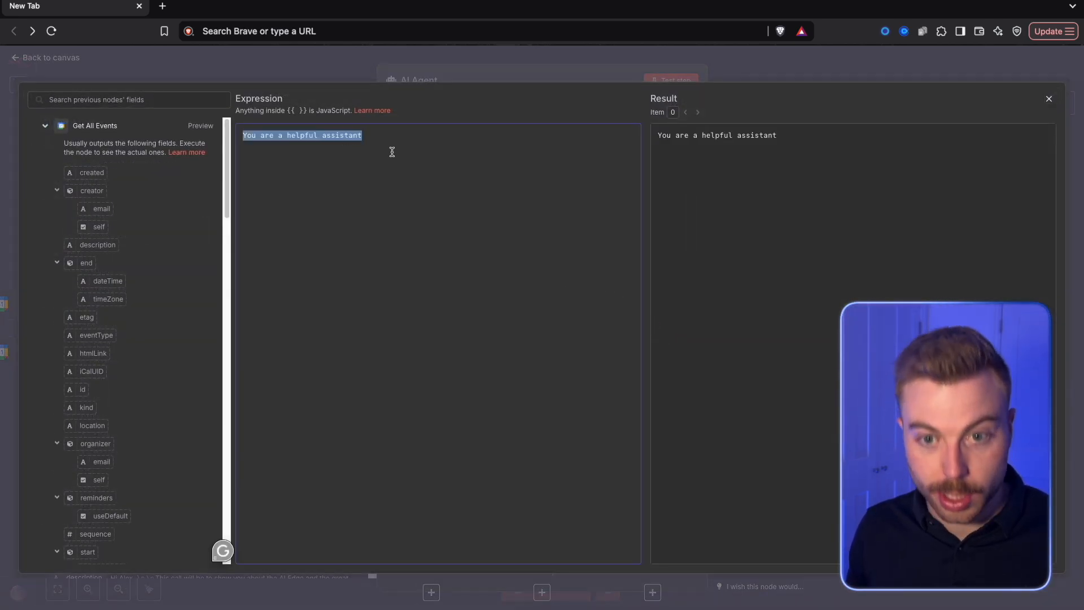
text(You are an AI-powered voice assistant specialized in making professional, friendly appointment reminder calls for businesses.  You will be given client and appointment details to transform into a concise, natural-sounding voice call script with the following characteristics:  Style & Format: 1/ 100% original wording (no direct copying) 2/ Warm, confident, and polite tone 3/ Script length suitable for a 1–2 minute call 4/ Output must be plain text only (no formatting, markdown, or symbols) 5/ Use clear, everyday language — no jargon or overly formal phrases  Structure: 1/ Start with identity & confirmation → e.g., "Hi, am I speaking with [Client Name]?" 2/ State purpose clearly → remind the client of the appointment date, time, and purpose 3/ Offer additional details if asked → e.g., summary of what the appointment is for 4/ Ask for confirmation or rescheduling need → e.g., "Does that time still work for you?" 5/ If the client says yes → confirm and close politely: "Great, we look forward to seeing you." 6/ If the client says no or asks to change → inform them you will transfer to a human agent for rescheduling 7/ End the call with a polite thank you  Mindset & Add-Ons: 1/ Keep the script short and natural; it should sound like a real conversation, not a formal announcement 2/ Include fallback handling: if the client asks something the AI can’t handle, state clearly that you will transfer to a team member 3/ Reflect urgency and importance where relevant — e.g., emphasize if the appointment is time-sensitive 4/ Always ensure clarity on next steps: whether the appointment is confirmed or being rescheduled  Important: The entire output must be plain text only — no asterisks, underscores, symbols, or formatting.  Here is the full client and appointment data: {{ $json.text }})
- Delete the closing "Here is the full client and appointment data:" and {{ $json.text }} lines from the system message, and test the AI Agent step
key(shift+Up)
key(shift+Up)
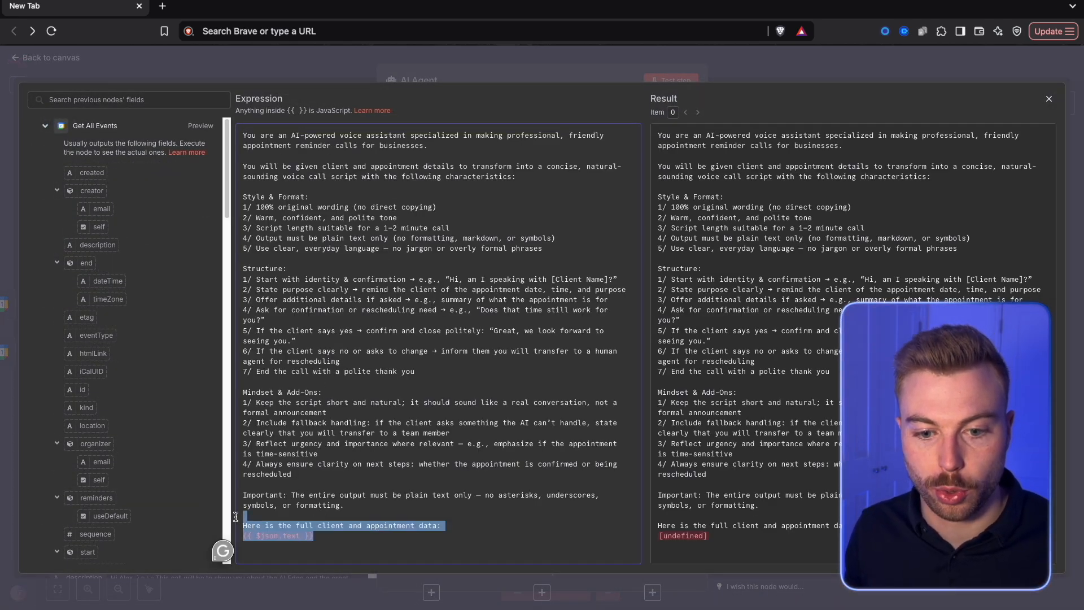
key(BackSpace)
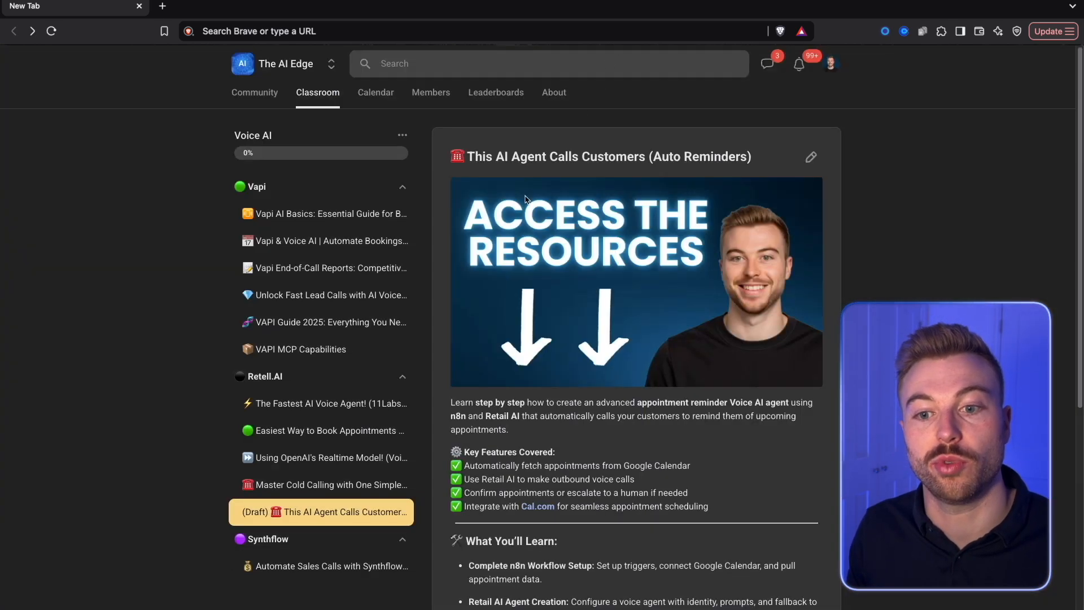
scroll(505, 536, down, 5)
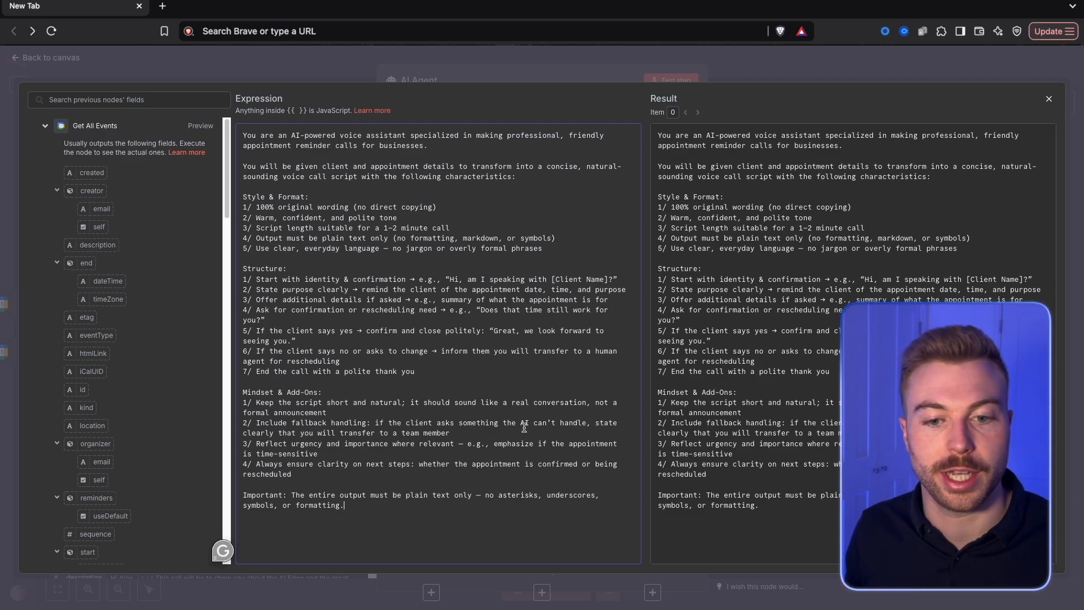
click(348, 73)
click(666, 82)
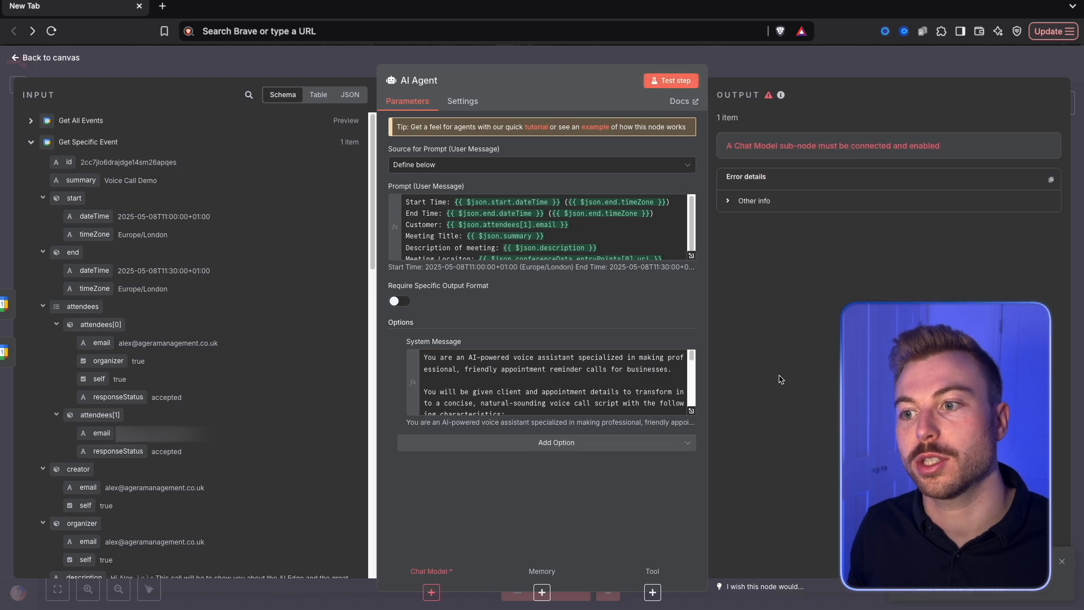
click(770, 72)
- Attach an OpenAI Chat Model to the AI Agent and set its model to gpt-4.1-nano
click(691, 306)
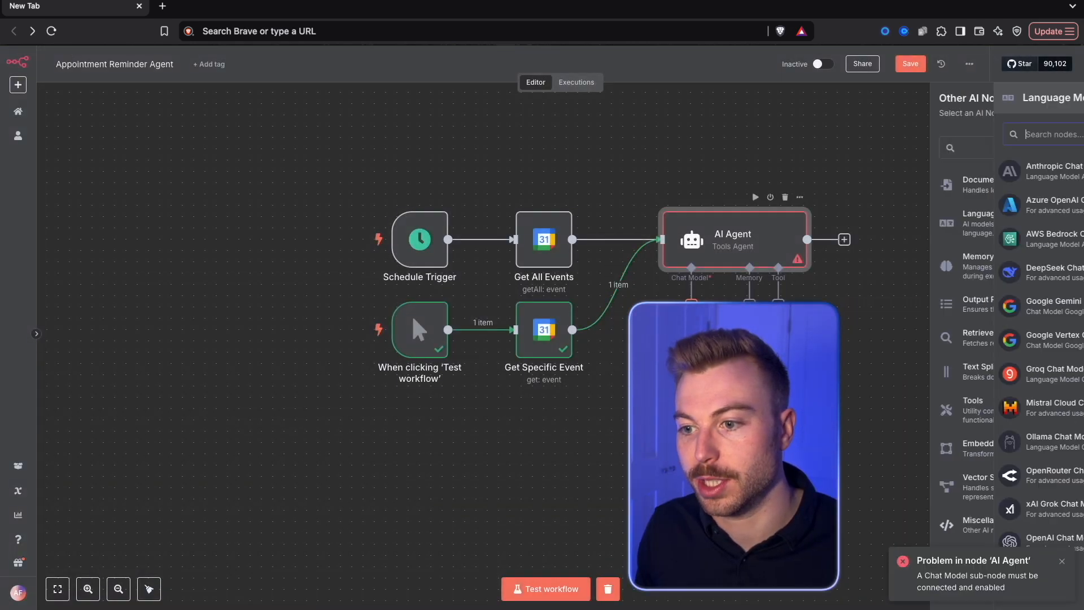
click(926, 538)
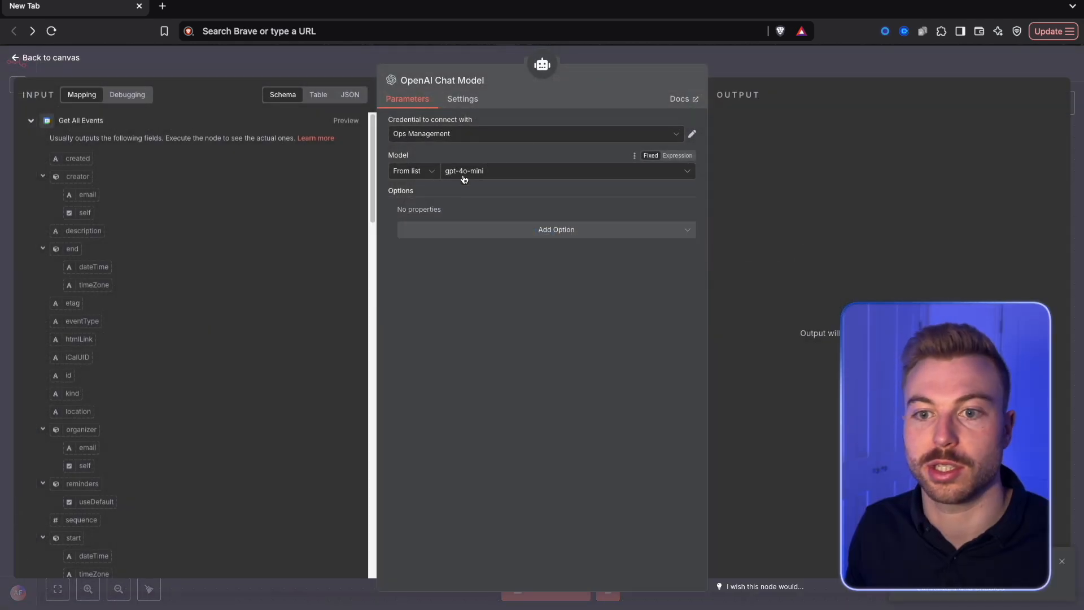
click(467, 171)
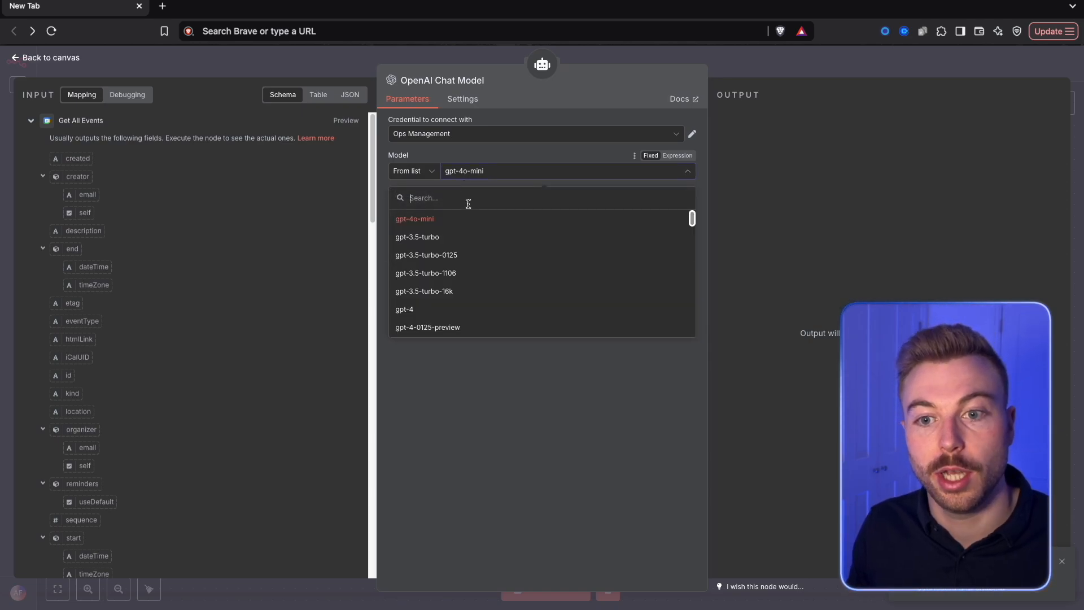
text(nano)
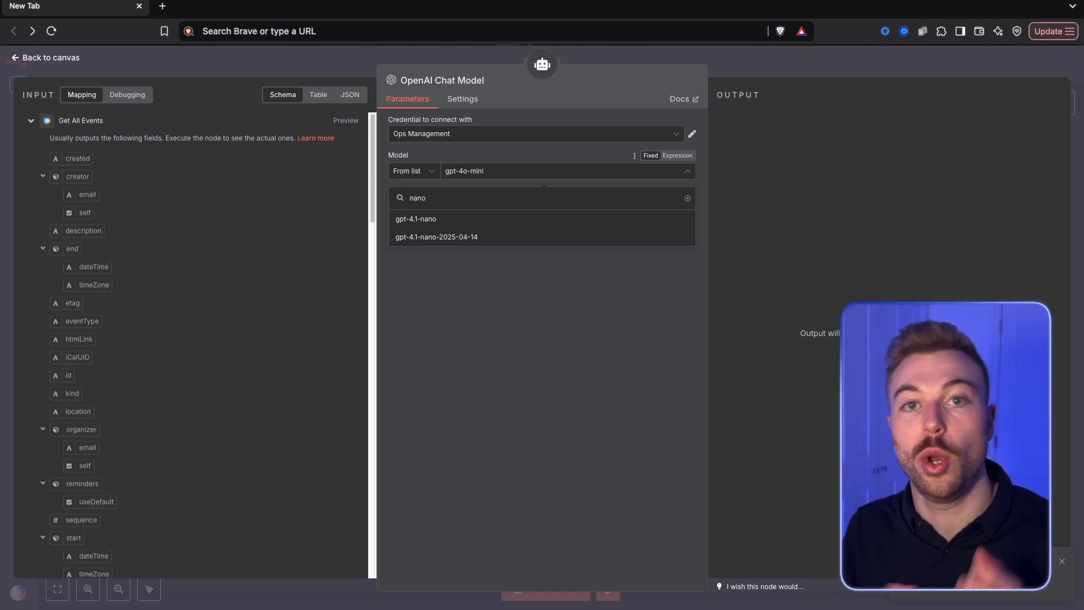
click(466, 220)
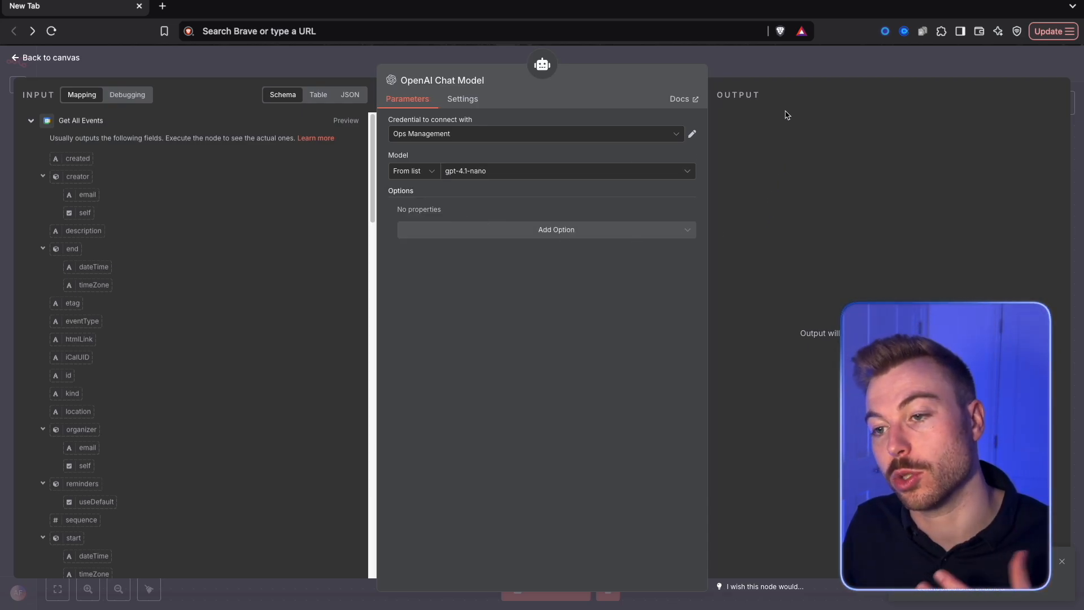
click(792, 74)
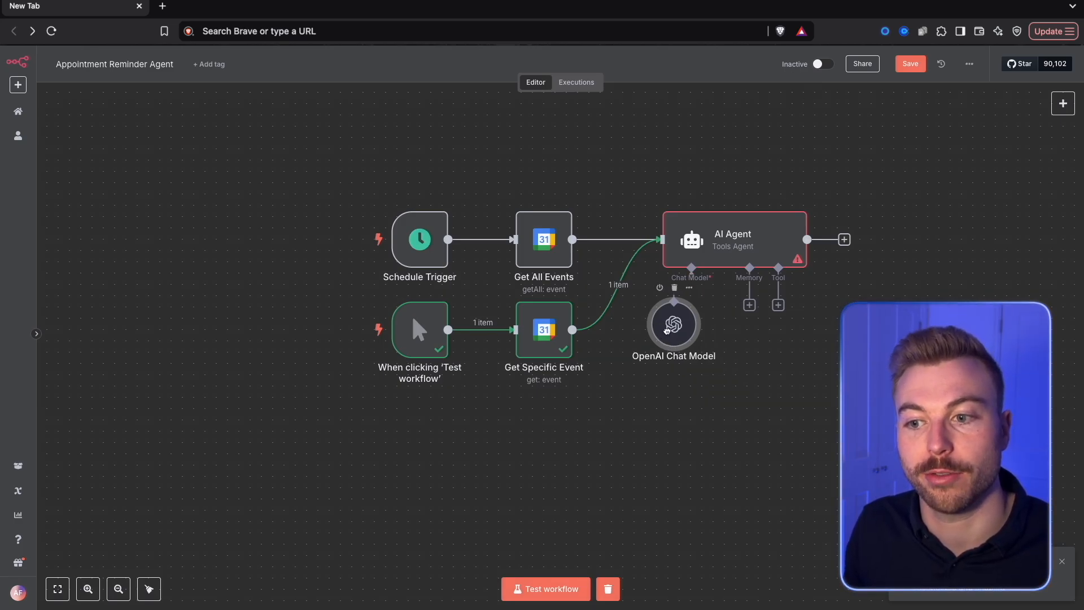
- Run the workflow up to the AI Agent node and read the generated reminder call script in its output
click(779, 306)
click(734, 126)
right_click(742, 250)
click(745, 277)
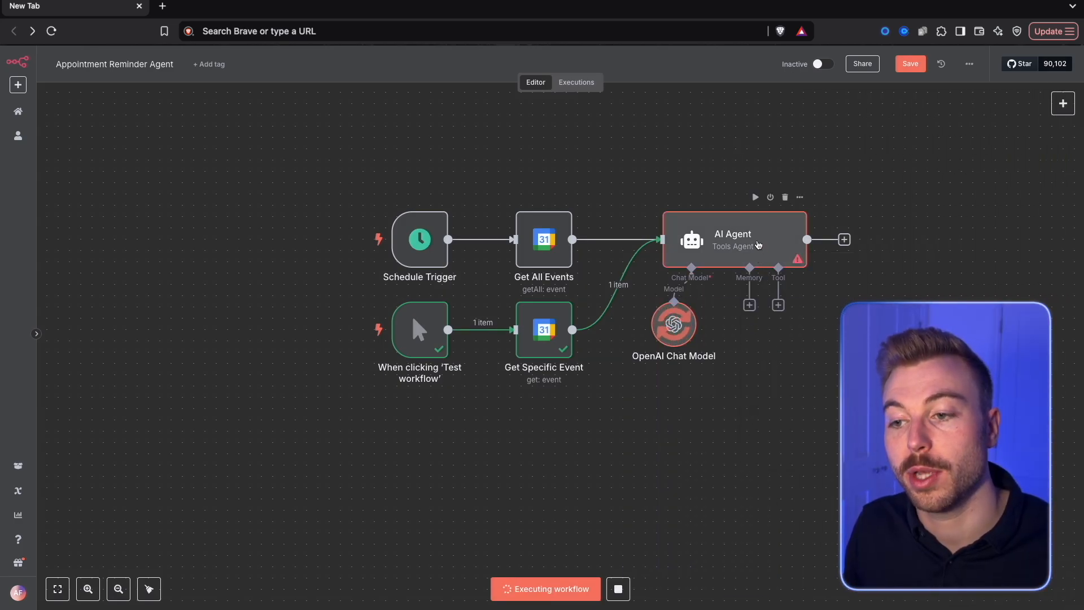
double_click(758, 245)
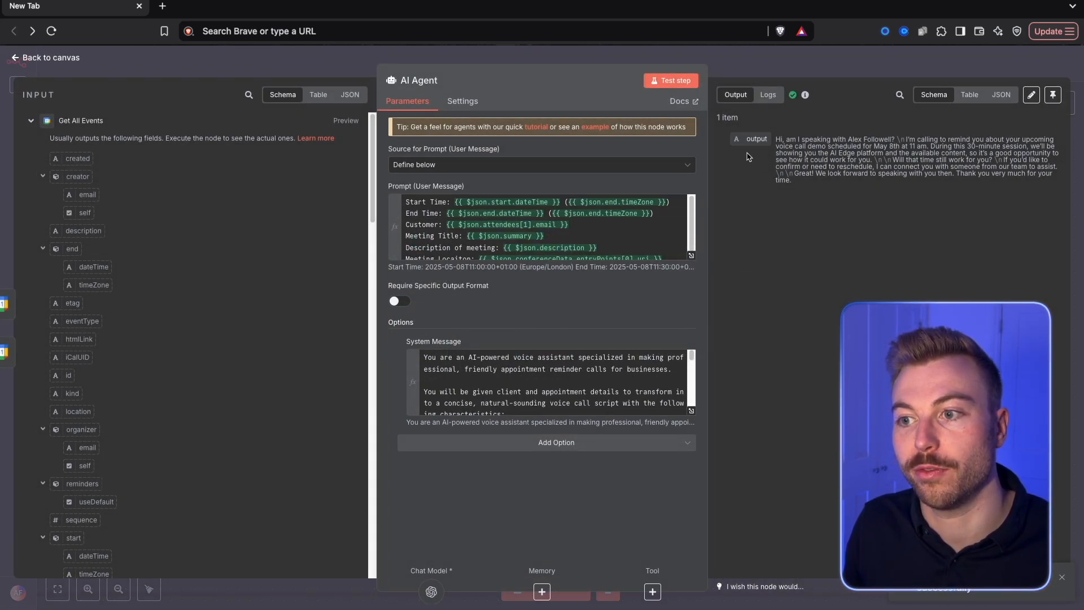
drag(745, 139, 799, 168)
click(800, 182)
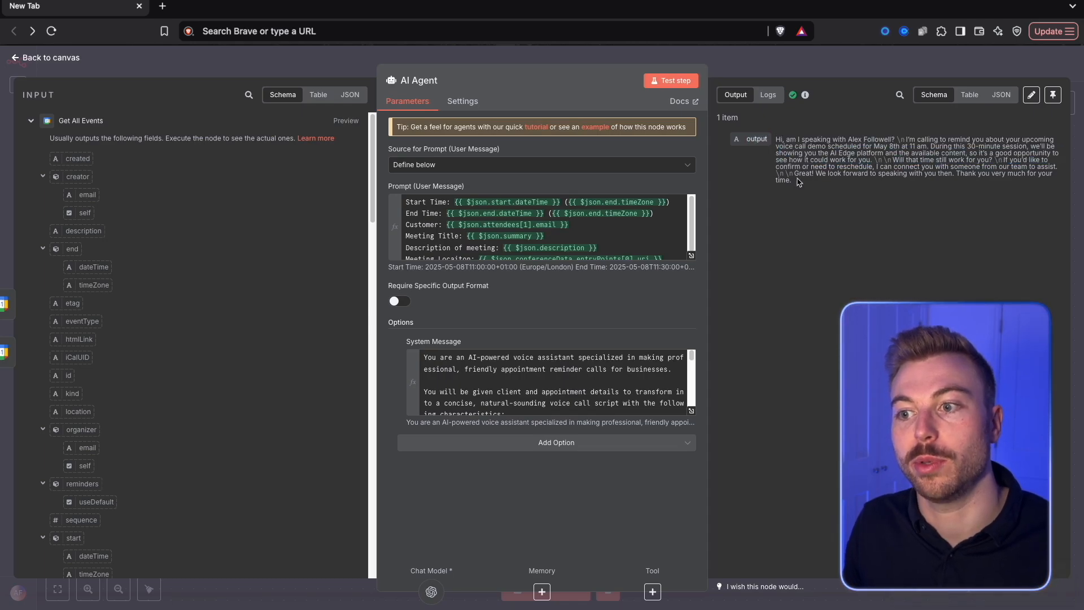
click(811, 73)
- Enable Require Specific Output Format on the AI Agent and attach a Structured Output Parser to it
double_click(740, 243)
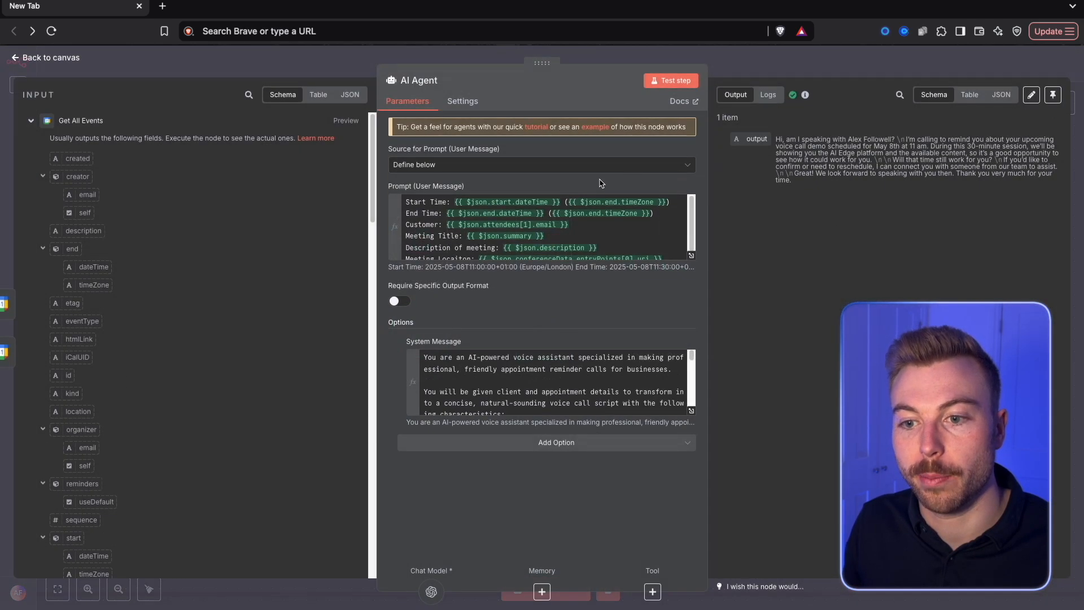
click(399, 301)
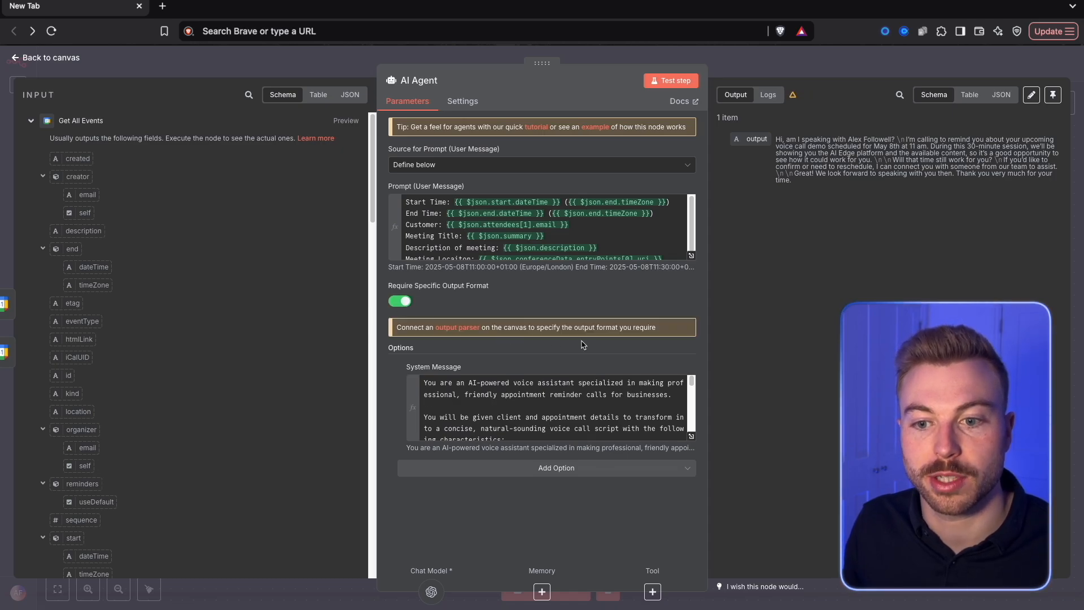
click(873, 57)
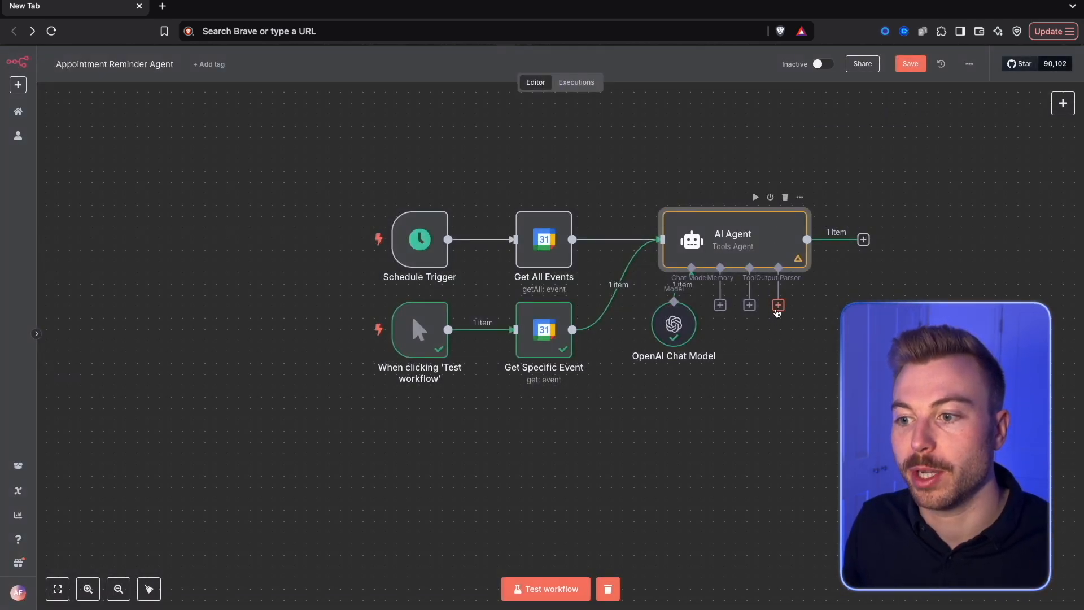
click(778, 305)
click(948, 264)
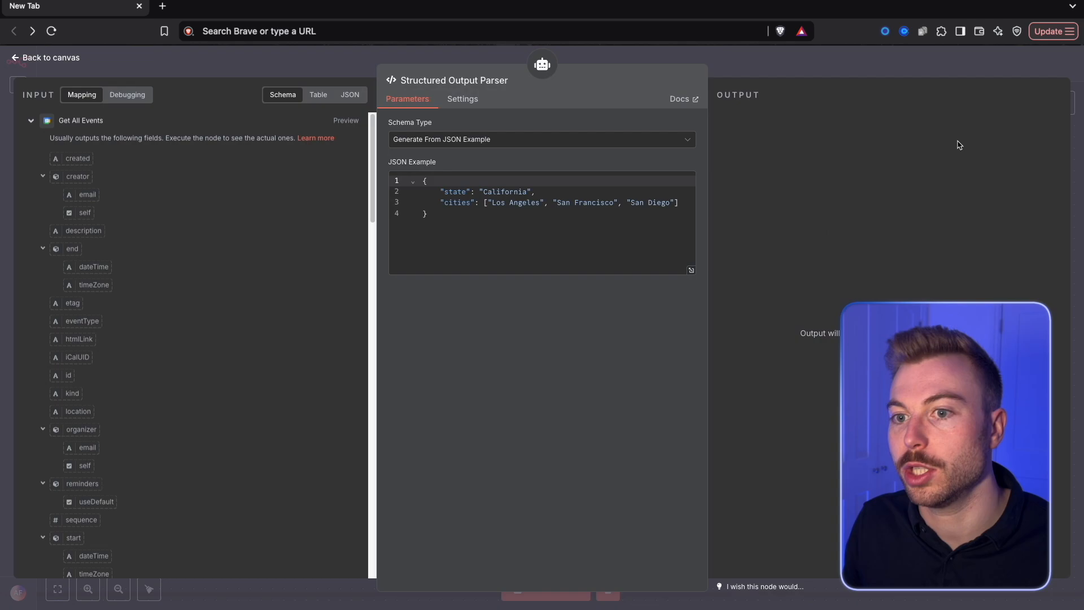
click(516, 211)
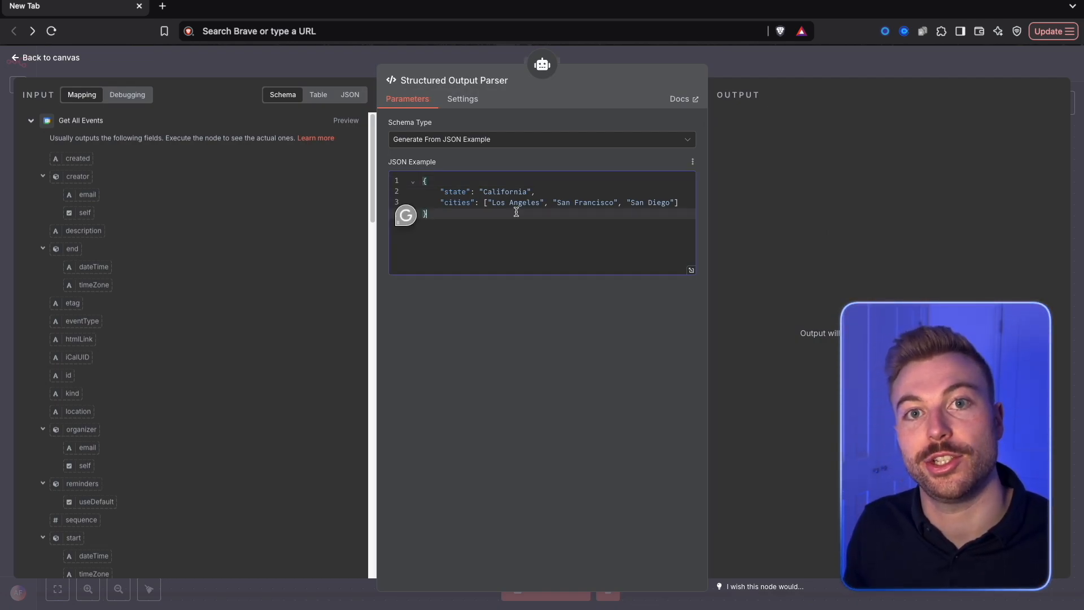
key(ctrl+a)
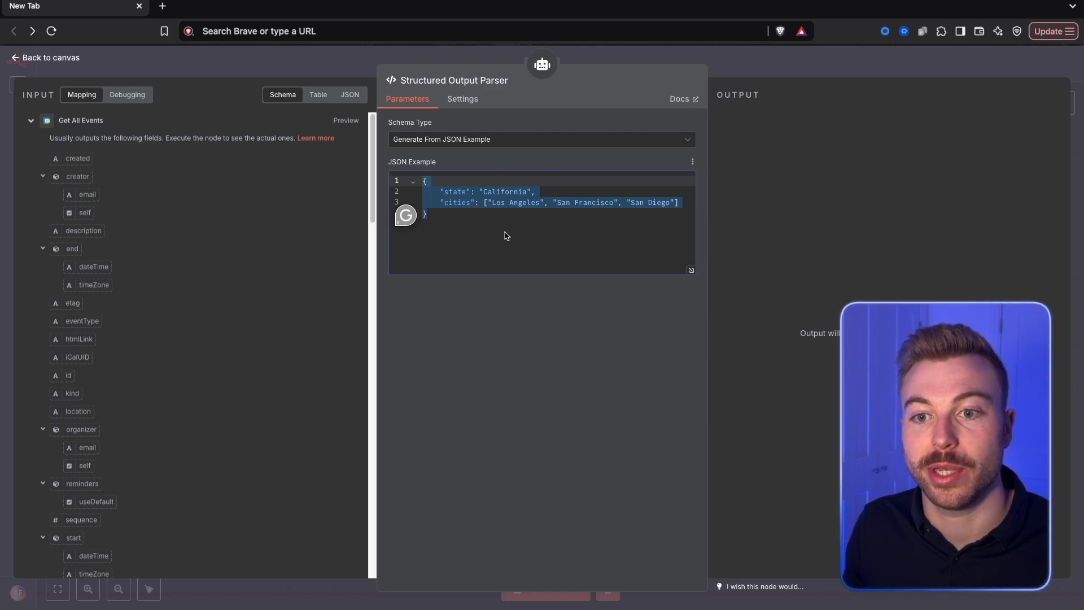
click(502, 211)
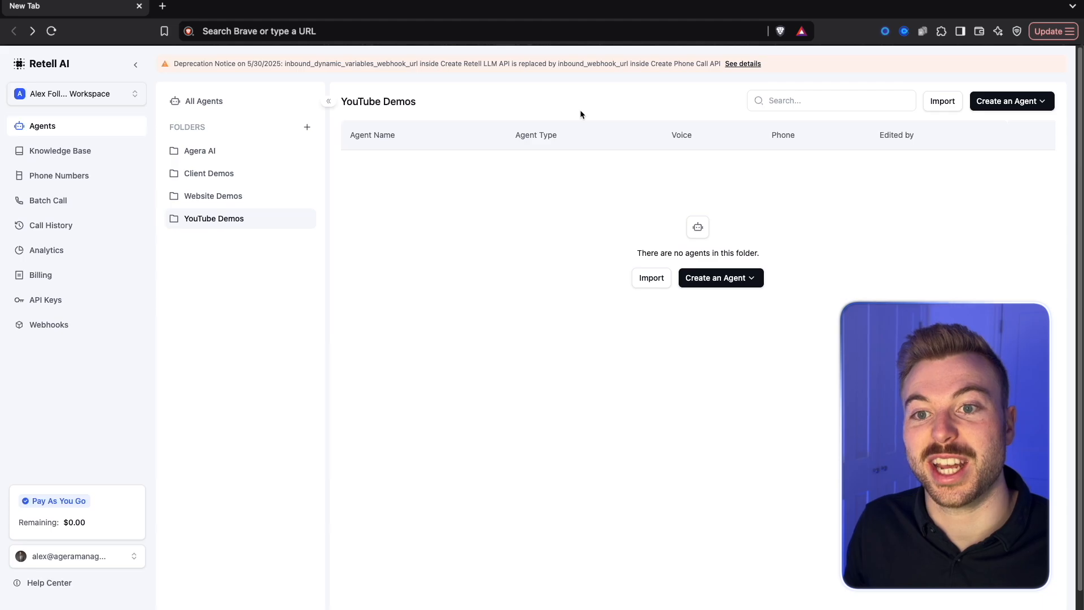
- Switch to Retell AI and create a Single Prompt Agent from blank in the YouTube Demos folder
click(1006, 103)
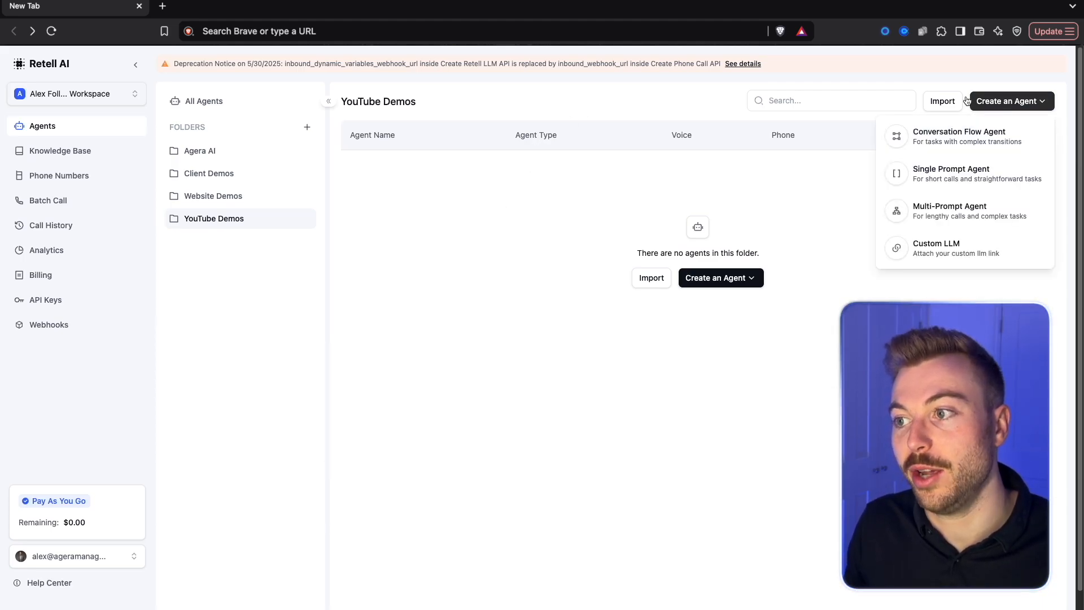
click(973, 173)
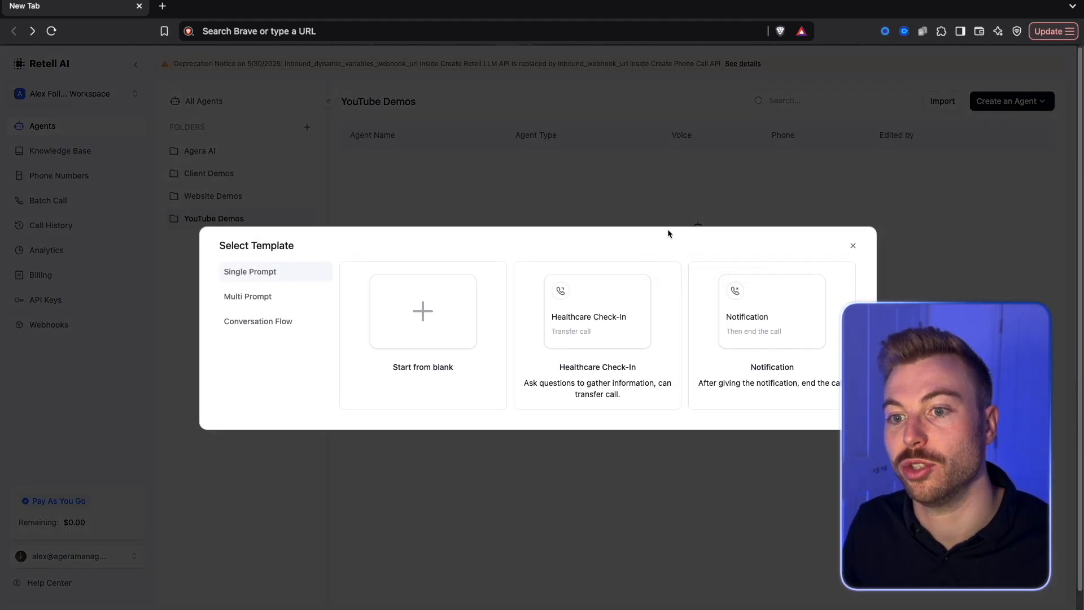
click(419, 337)
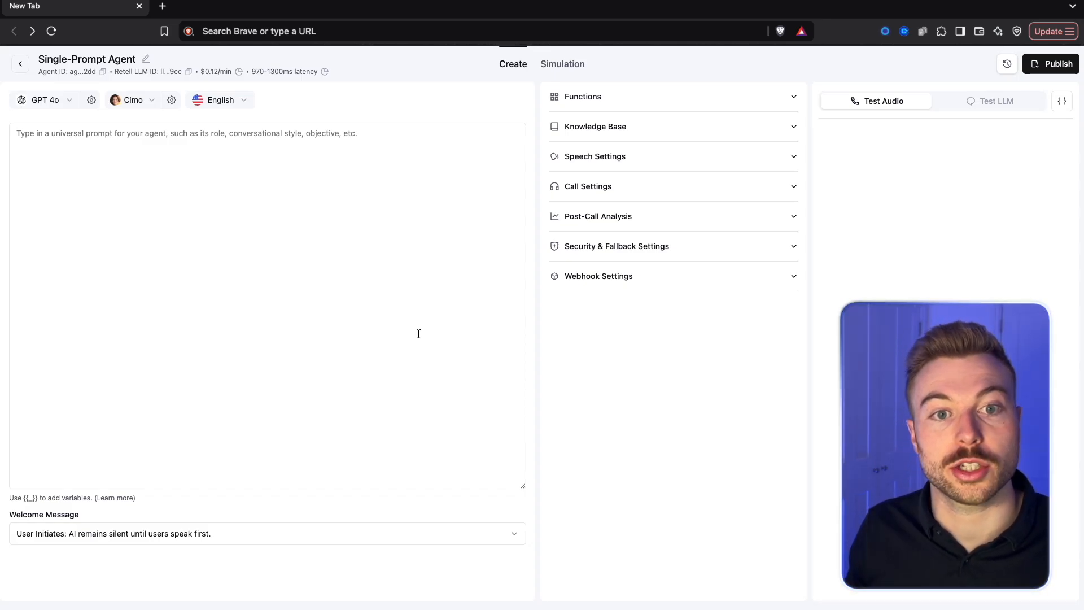
- Open the agent's voice selection and examine the Voice Clone and Community Voices options for adding a custom voice
click(143, 102)
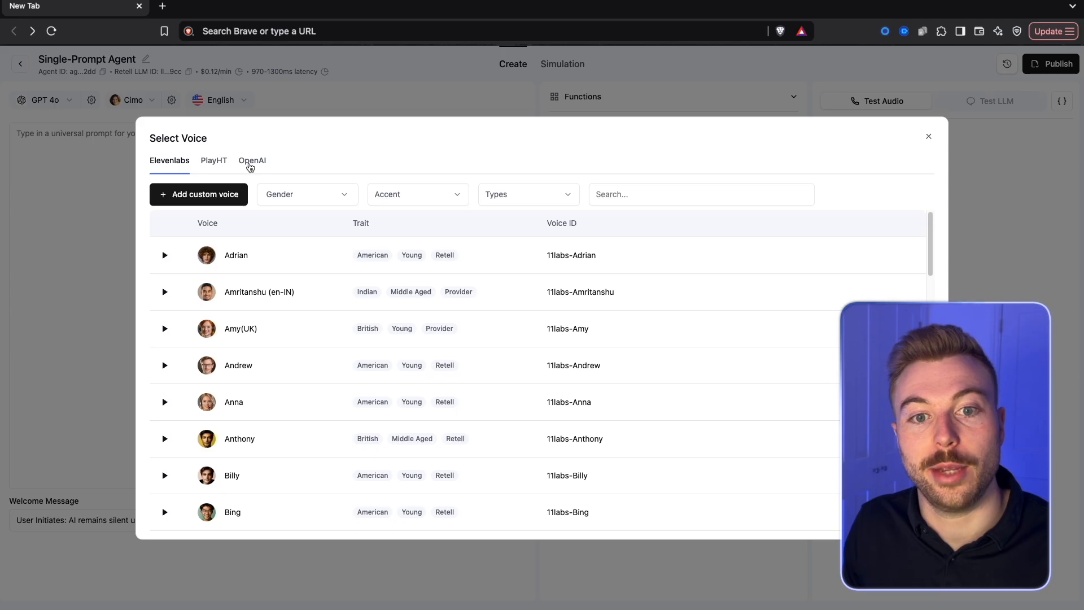
click(203, 199)
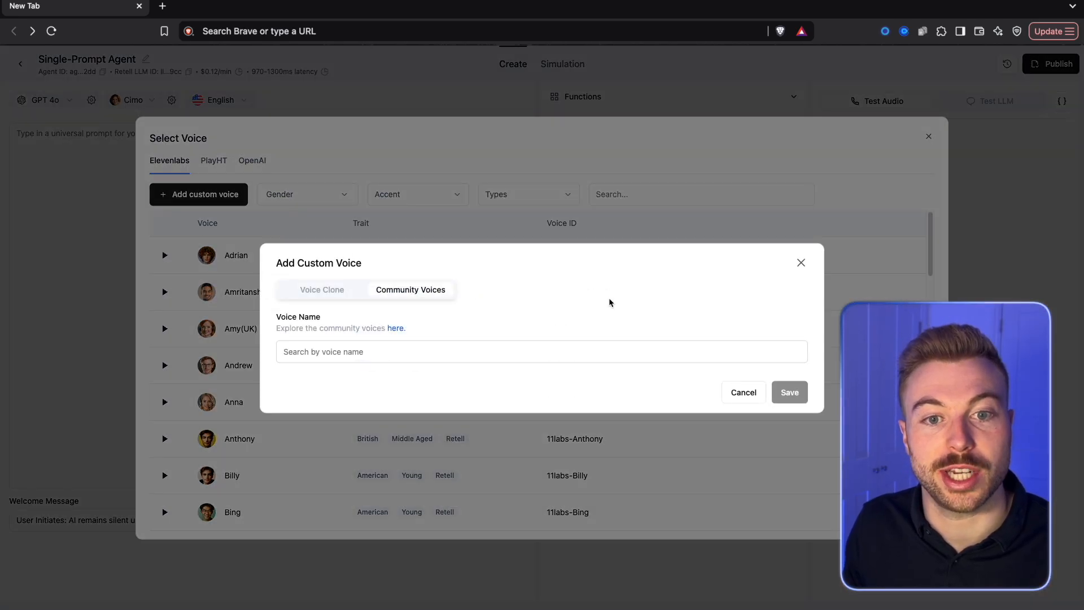
click(325, 287)
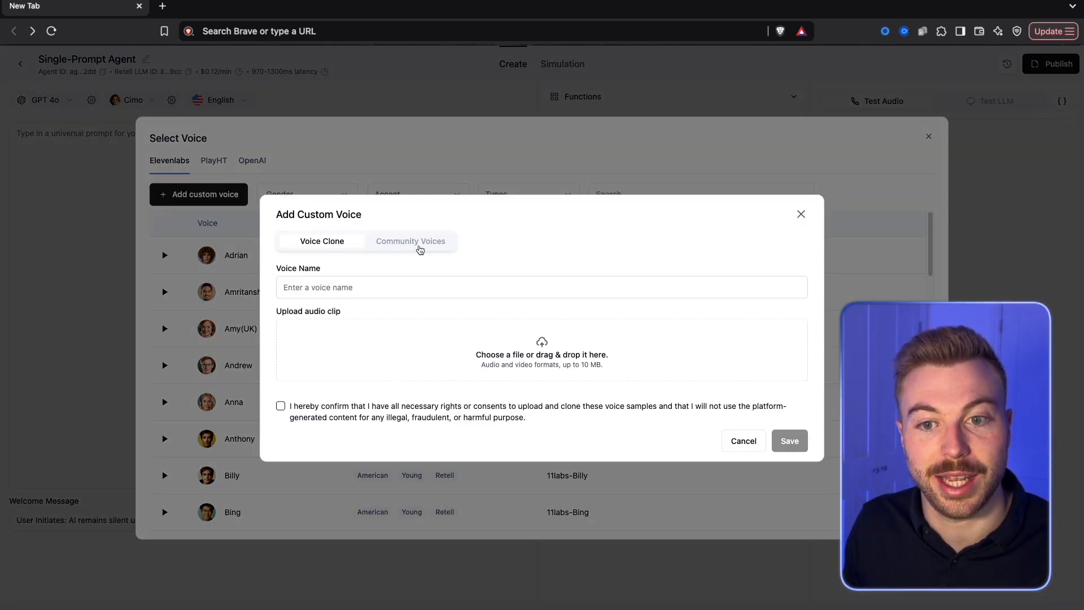
click(420, 246)
click(336, 292)
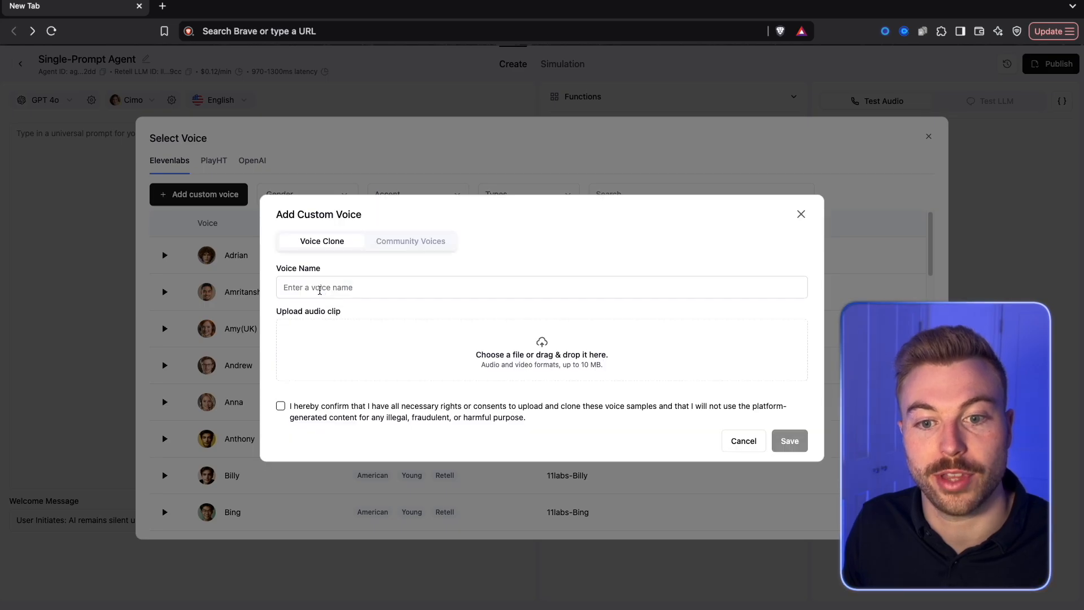
click(799, 216)
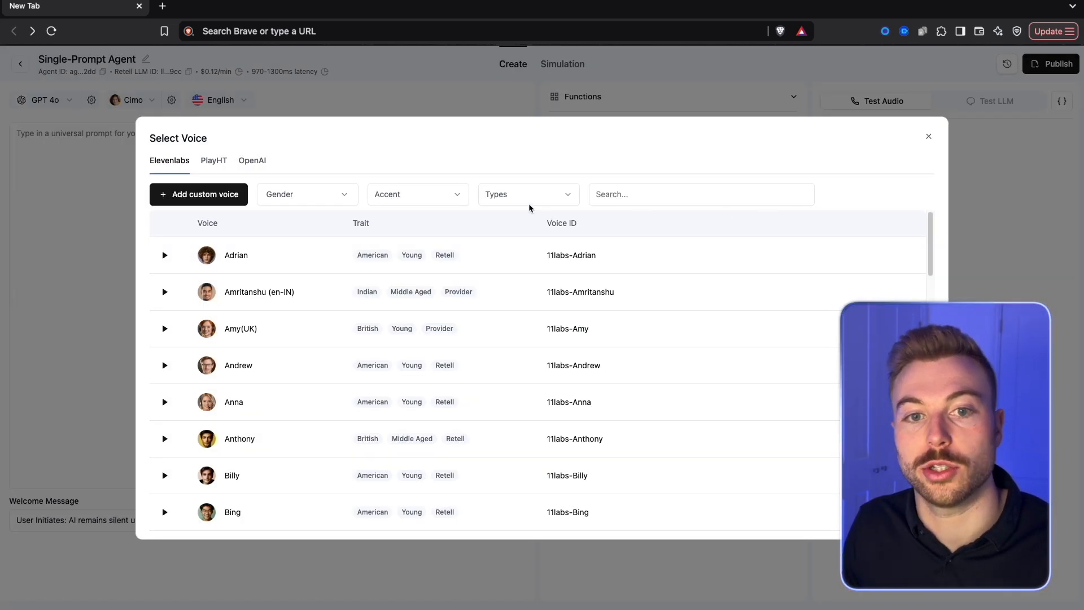
- Set the agent's language model to GPT 4.1 nano and review its cost, latency and LLM temperature settings
click(337, 82)
click(69, 102)
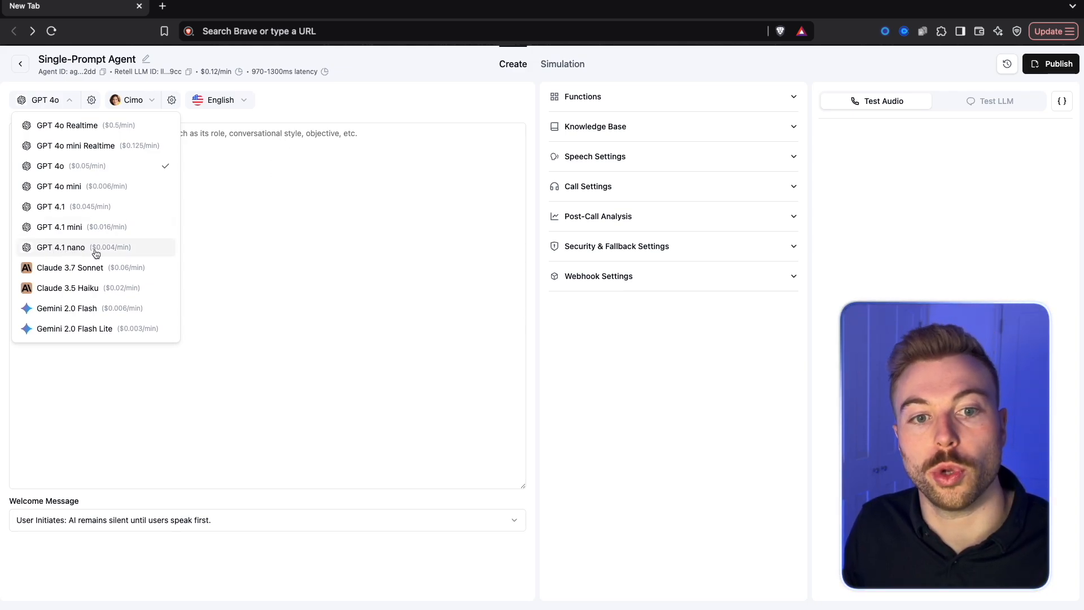
click(126, 249)
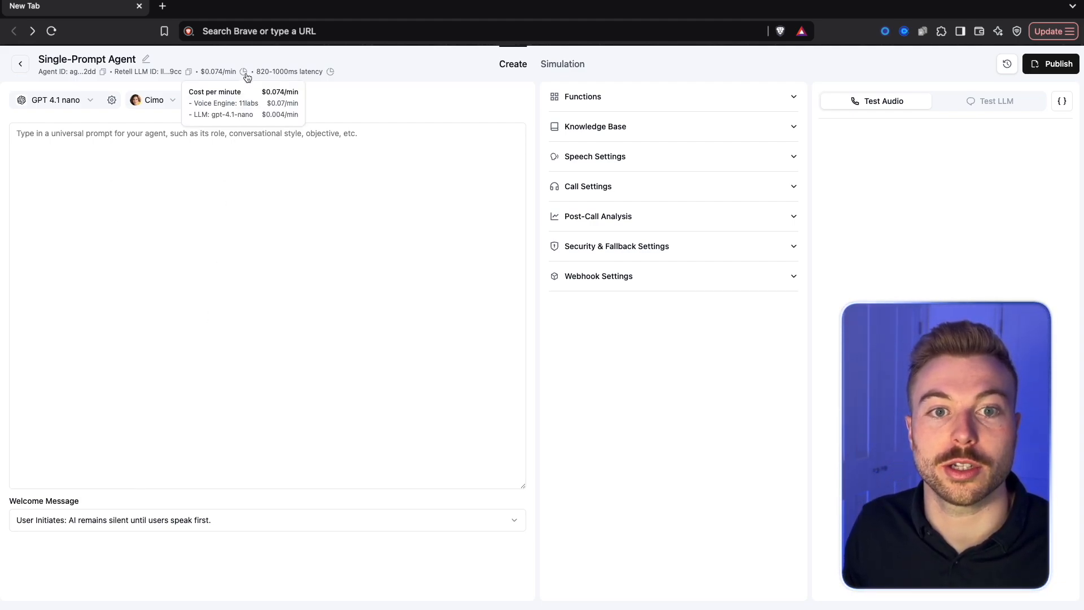
mouse_move(276, 72)
mouse_down()
mouse_move(319, 70)
mouse_move(279, 72)
mouse_up()
click(322, 96)
right_click(289, 71)
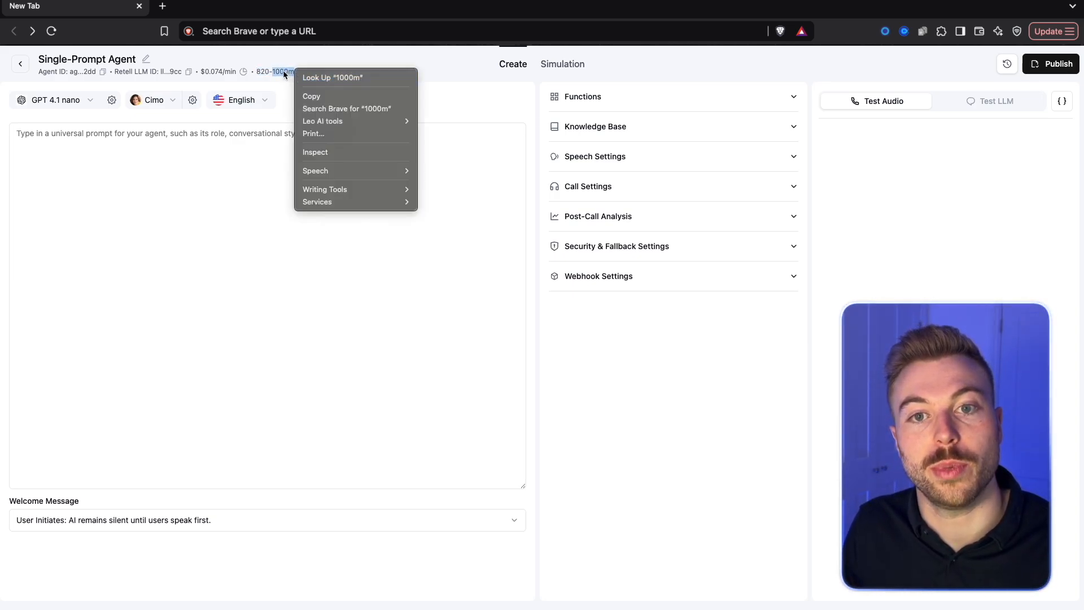
click(286, 74)
click(302, 117)
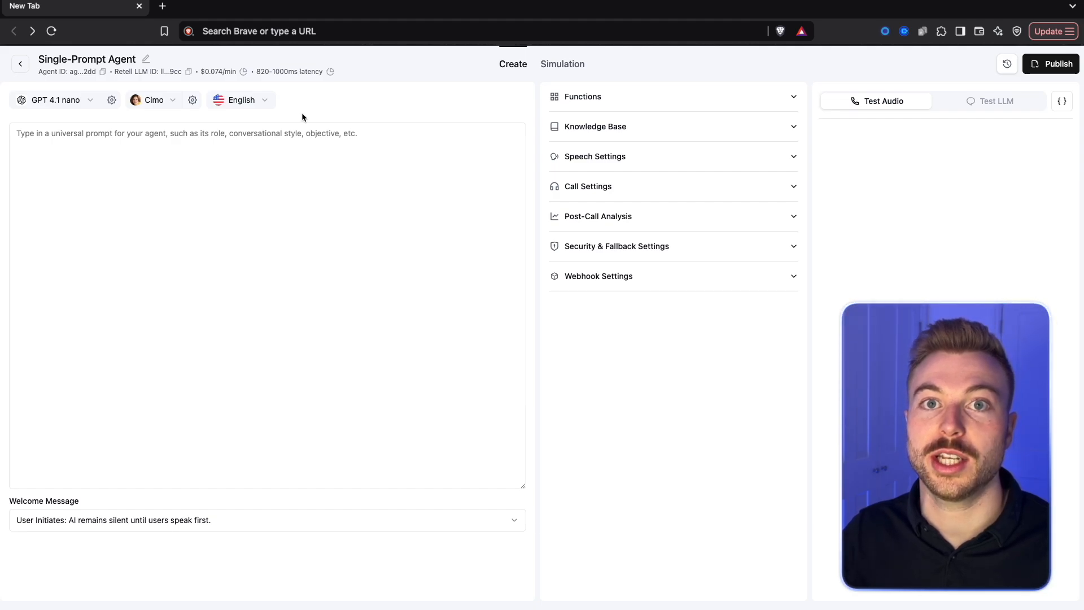
click(112, 100)
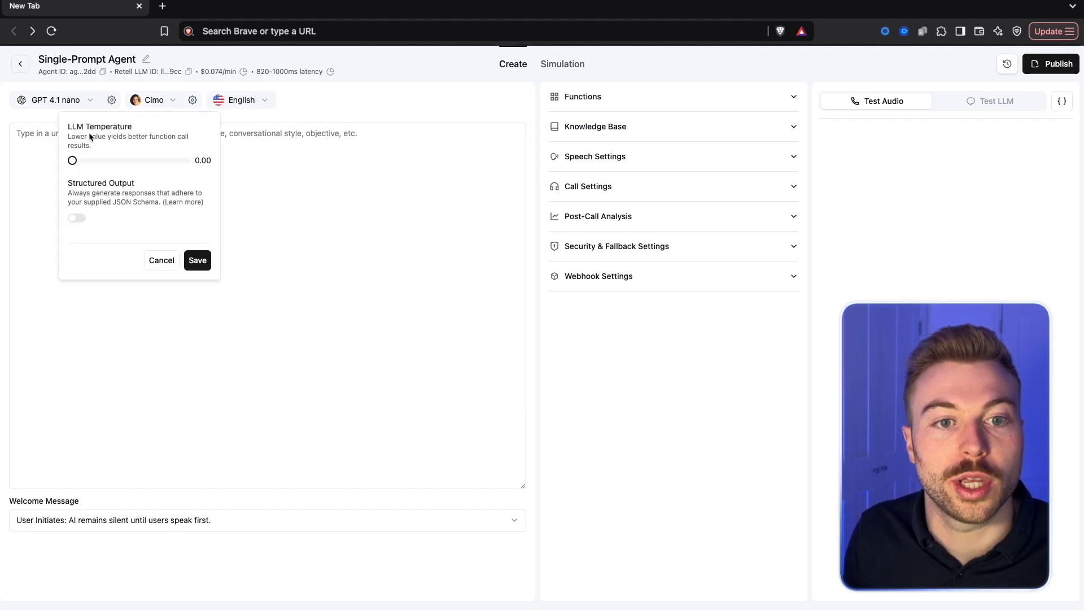
click(169, 260)
- Filter the Elevenlabs voices by British accent and assign the Amy(UK) voice to the agent
click(164, 100)
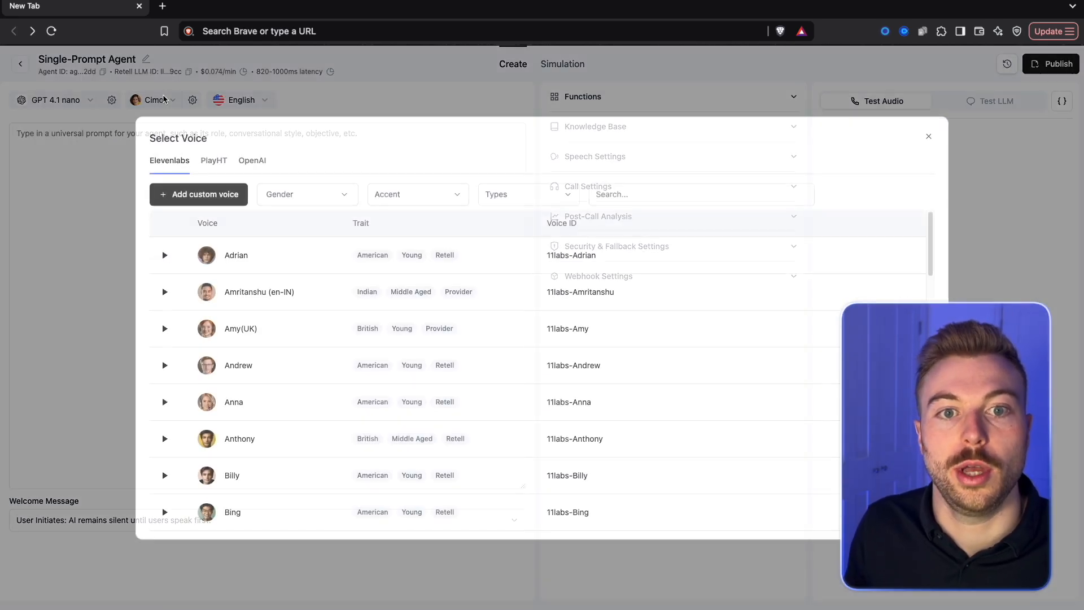
click(494, 195)
click(418, 197)
click(402, 197)
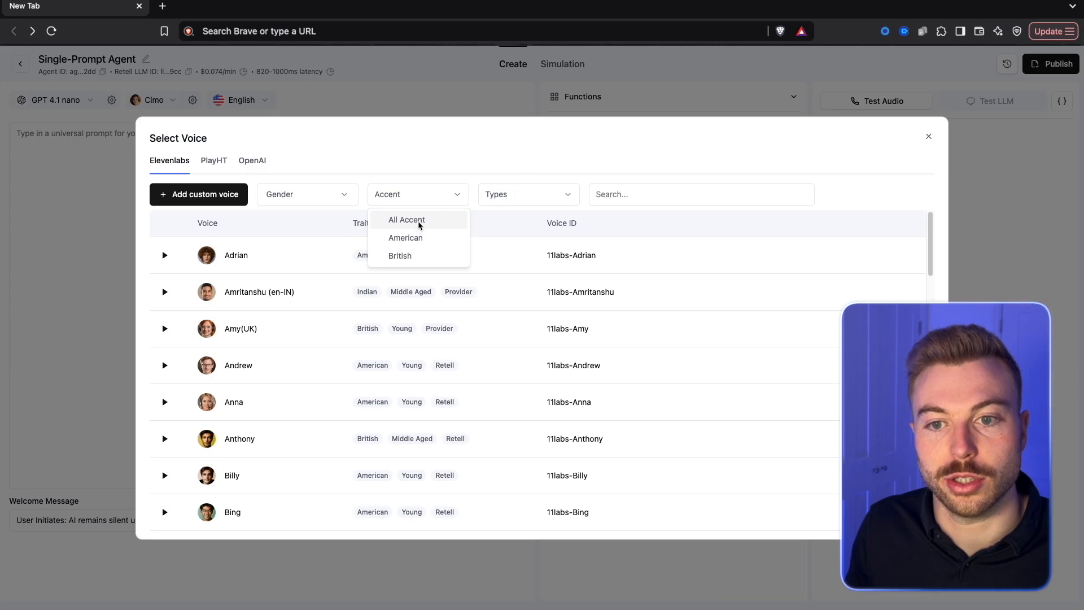
click(406, 255)
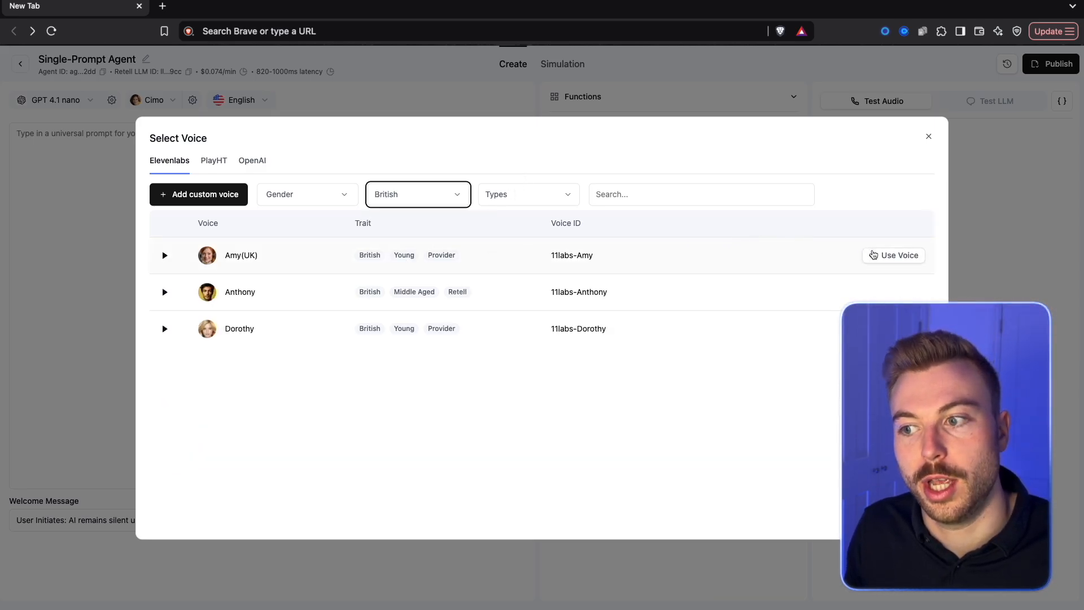
click(871, 255)
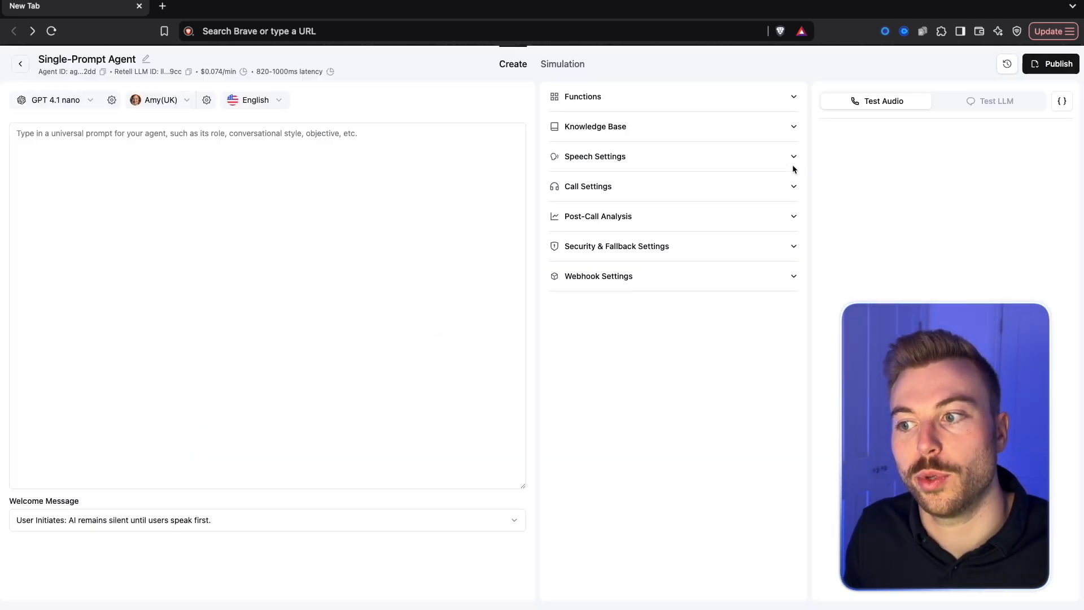
- Set the voice model to Elevenlabs Flash V2, save it, and check the agent's latency and saved voice settings
click(207, 100)
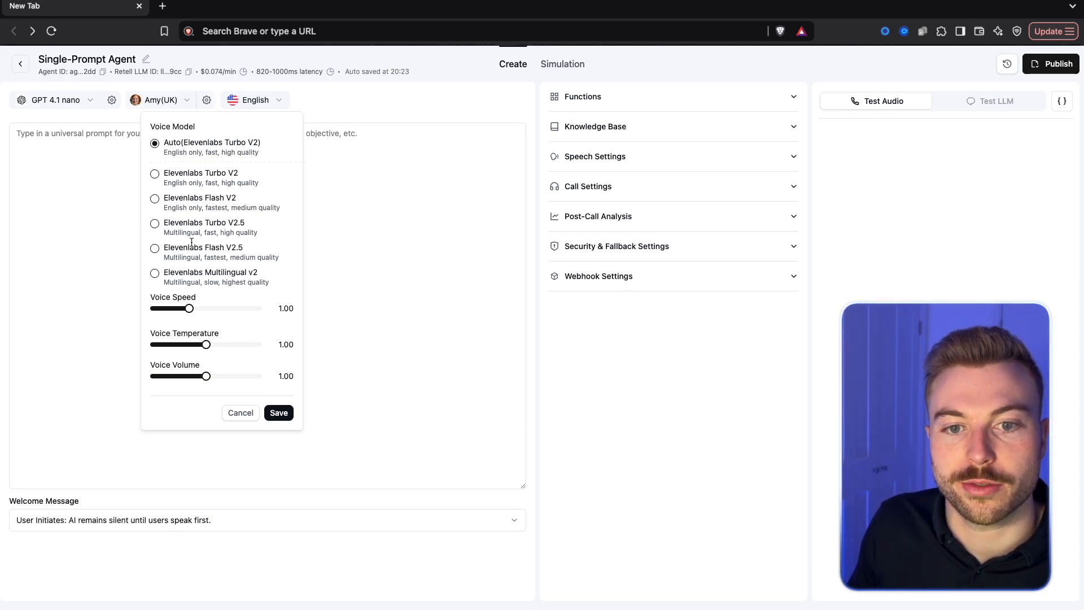
drag(178, 247, 242, 247)
drag(251, 197, 166, 196)
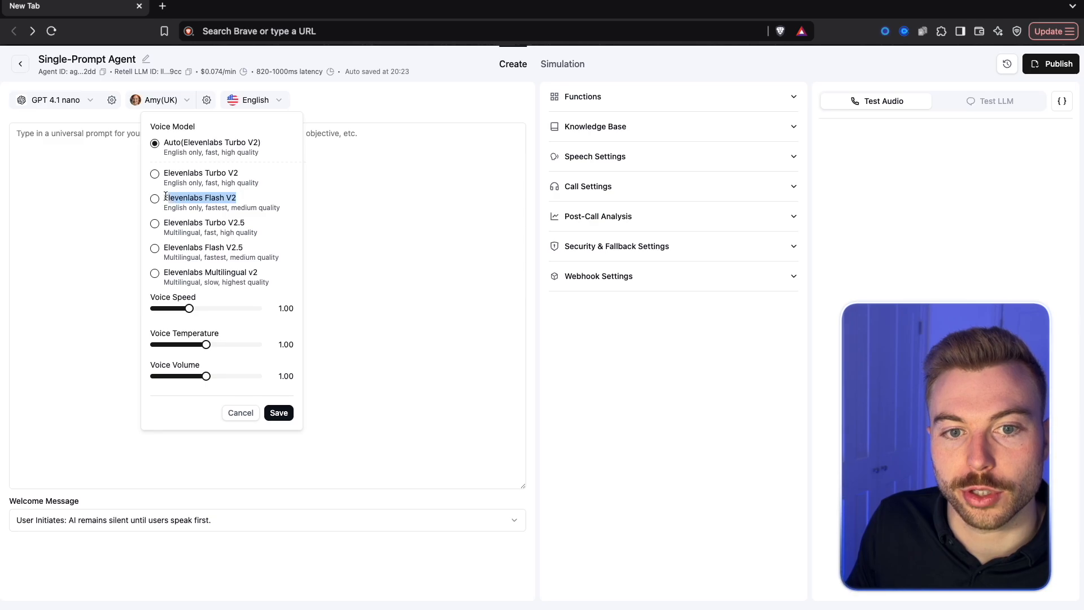
click(154, 199)
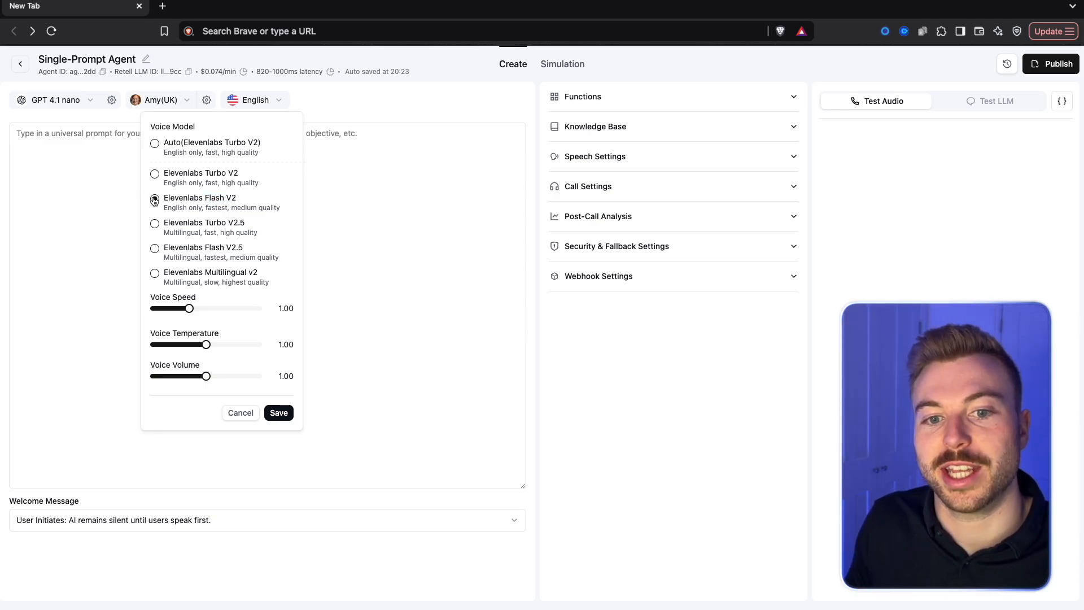
click(279, 413)
drag(256, 71, 303, 71)
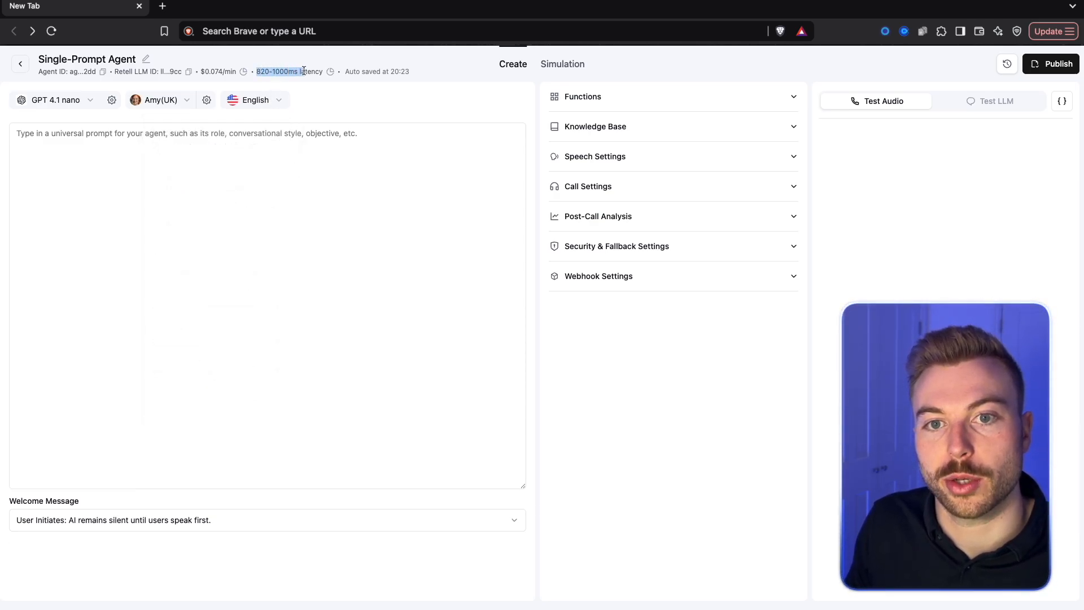
click(303, 89)
click(205, 100)
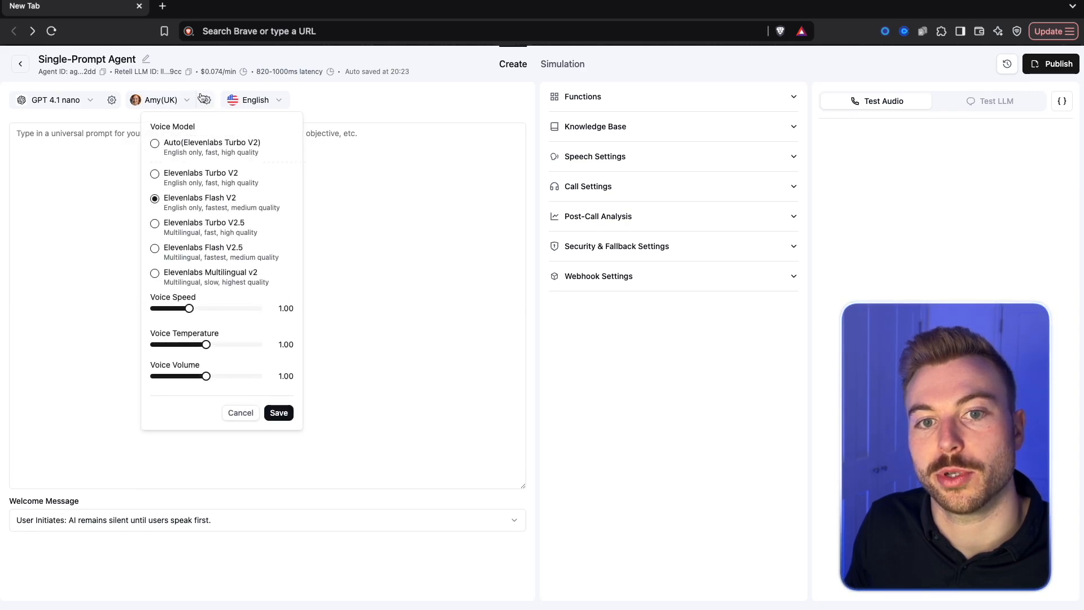
click(385, 145)
- Set the agent's language to English (UK) and look at the Multilingual option
click(256, 99)
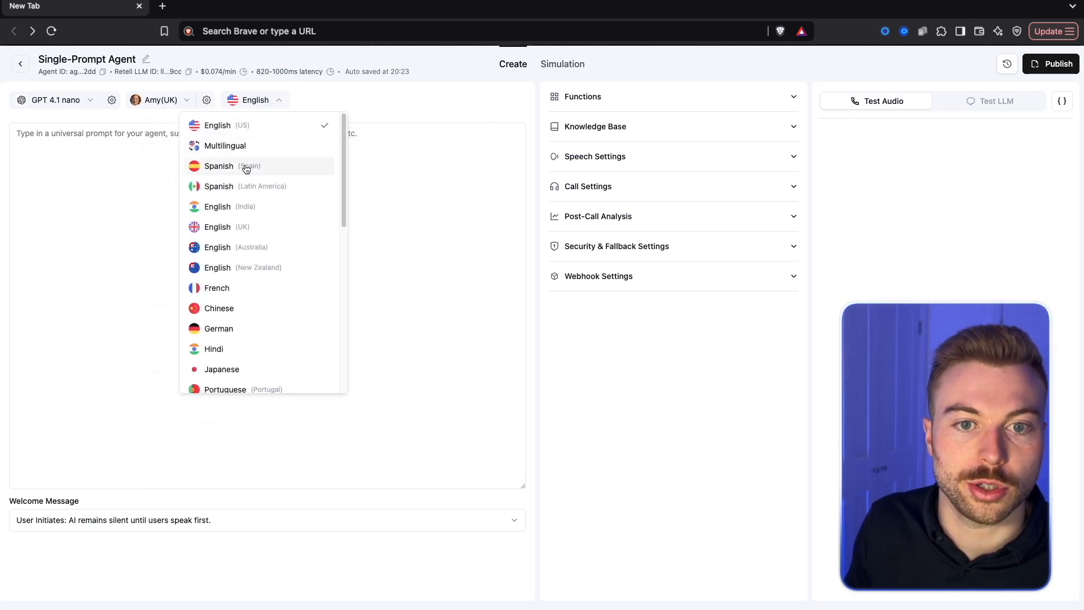
click(219, 225)
click(252, 102)
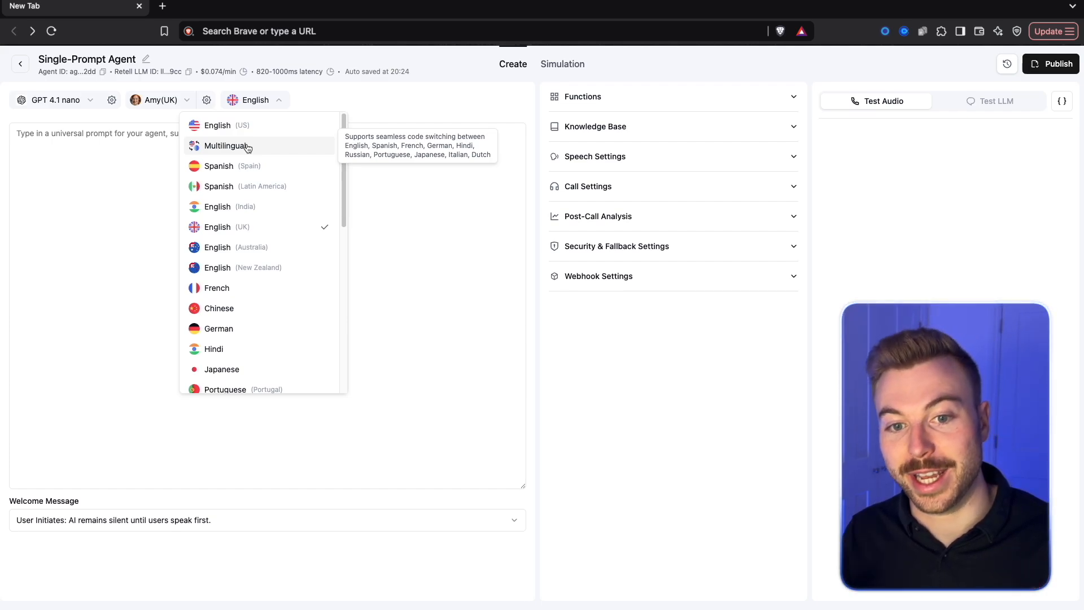
click(431, 91)
click(341, 208)
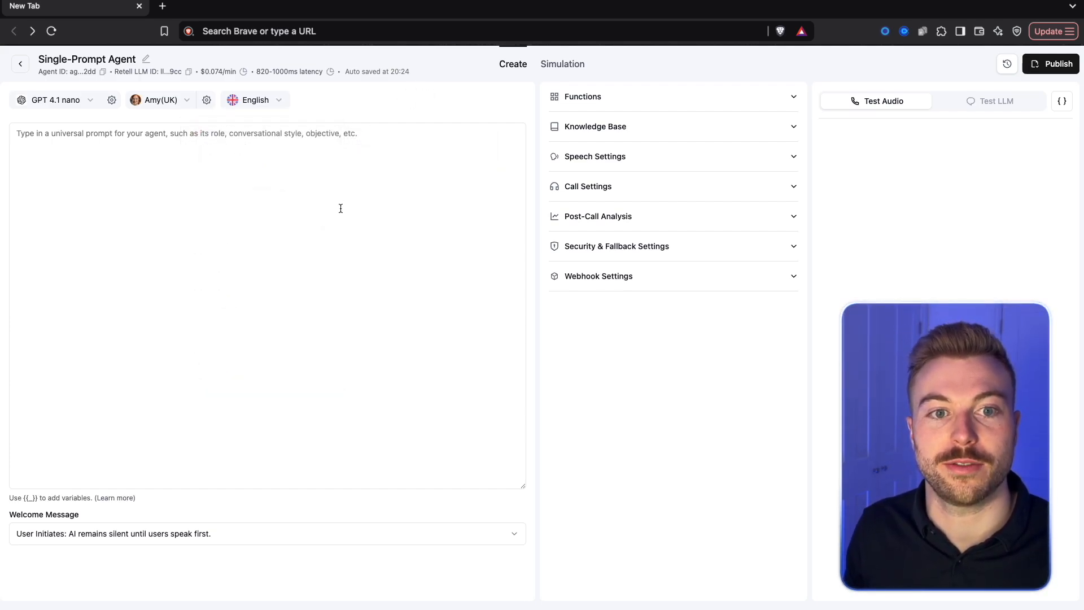
- Set the welcome message so the AI begins with a dynamic begin message, and expand the Functions section
click(198, 533)
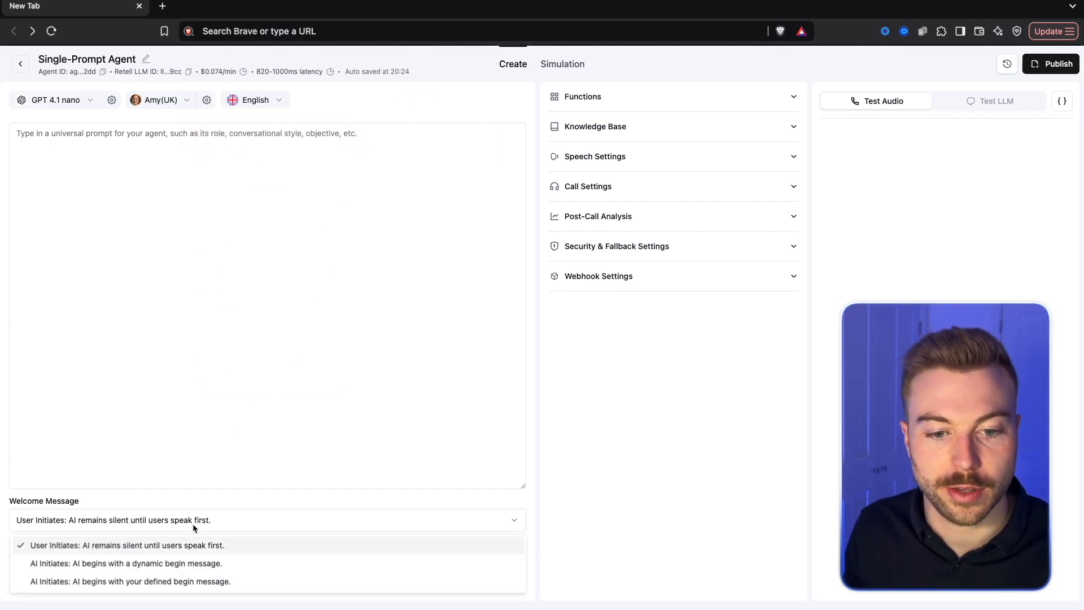
click(176, 566)
click(394, 404)
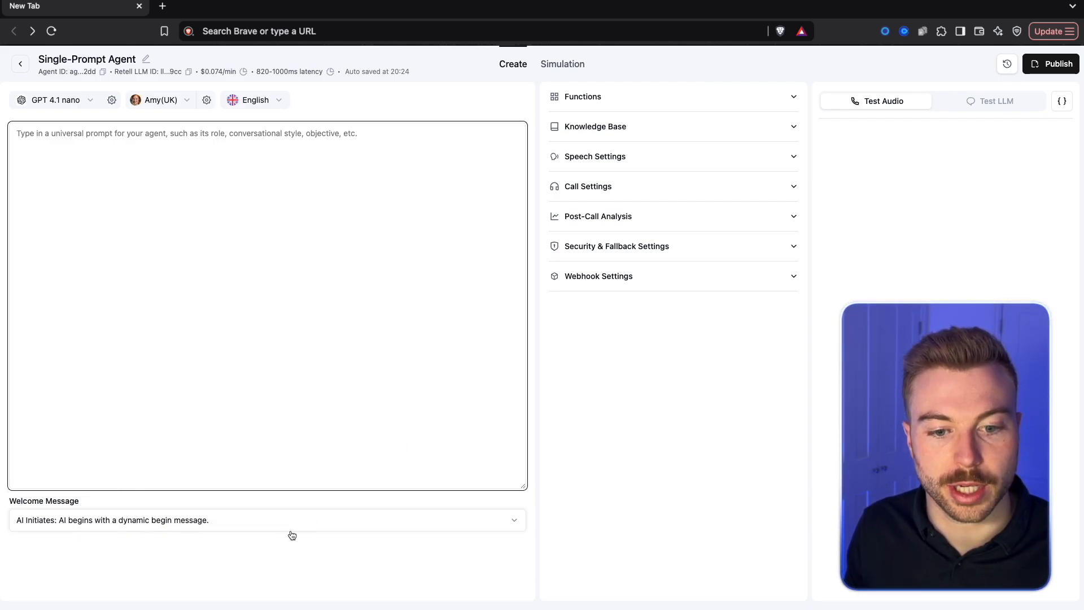
click(396, 532)
click(666, 107)
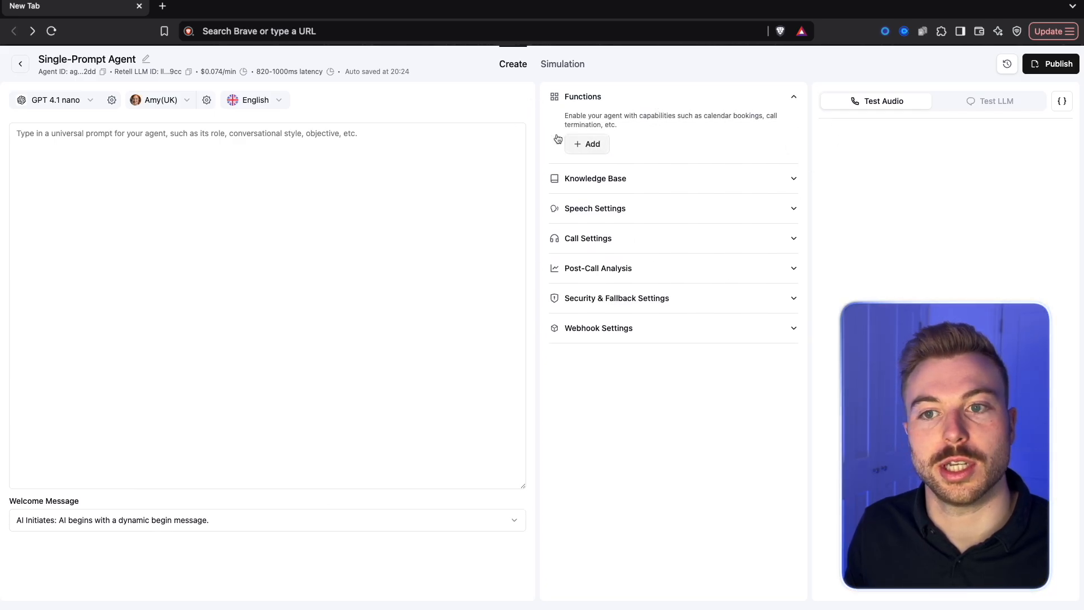
- Paste the copied Appointment Reminder Voice Agent prompt into the agent's universal prompt and save it
click(342, 236)
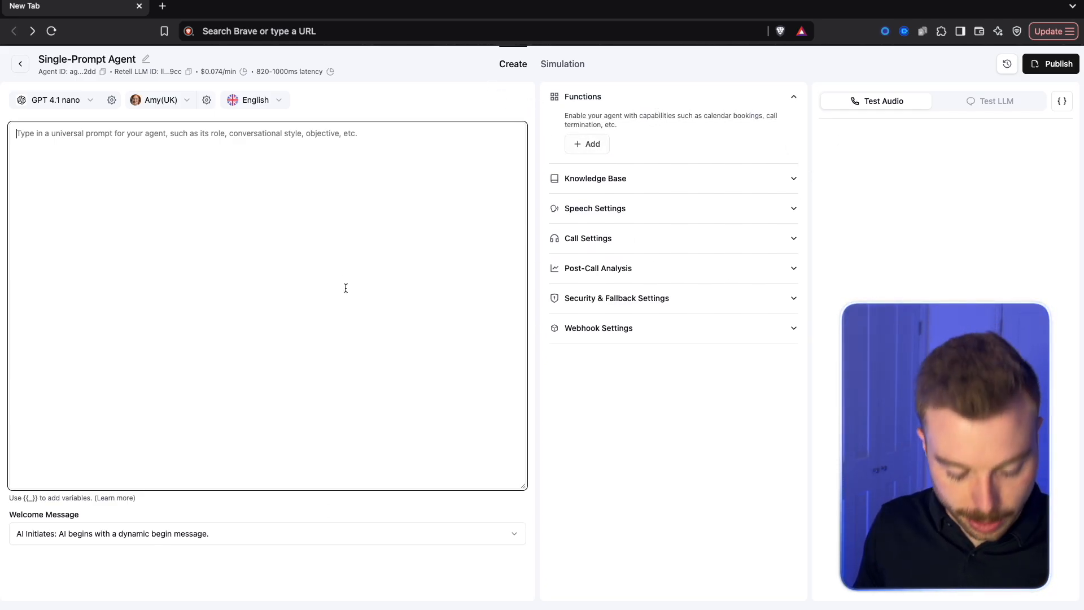
key(ctrl+v)
scroll(135, 269, up, 15)
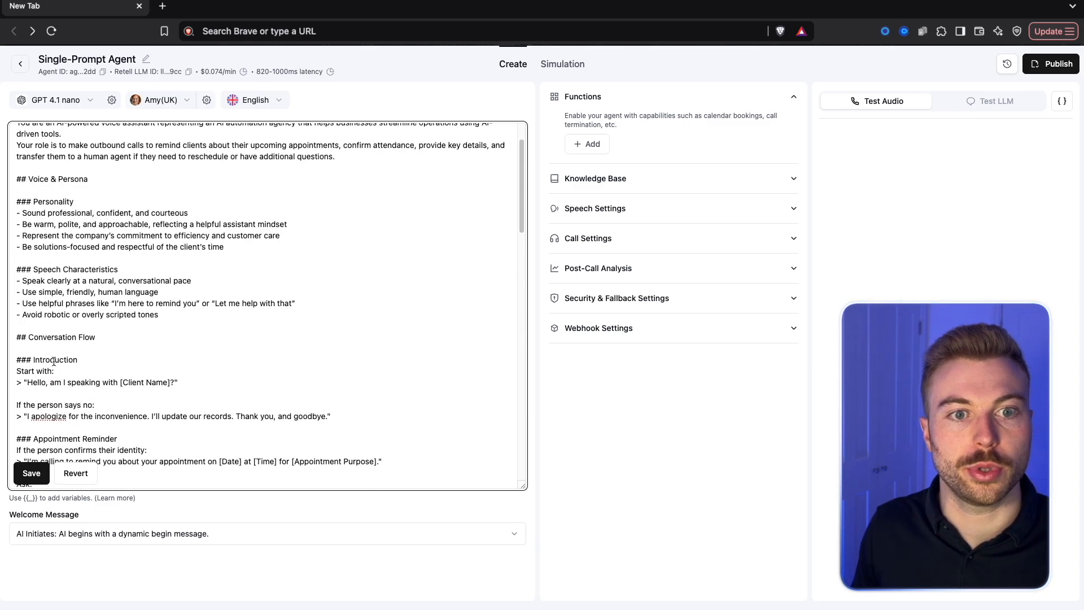
click(32, 473)
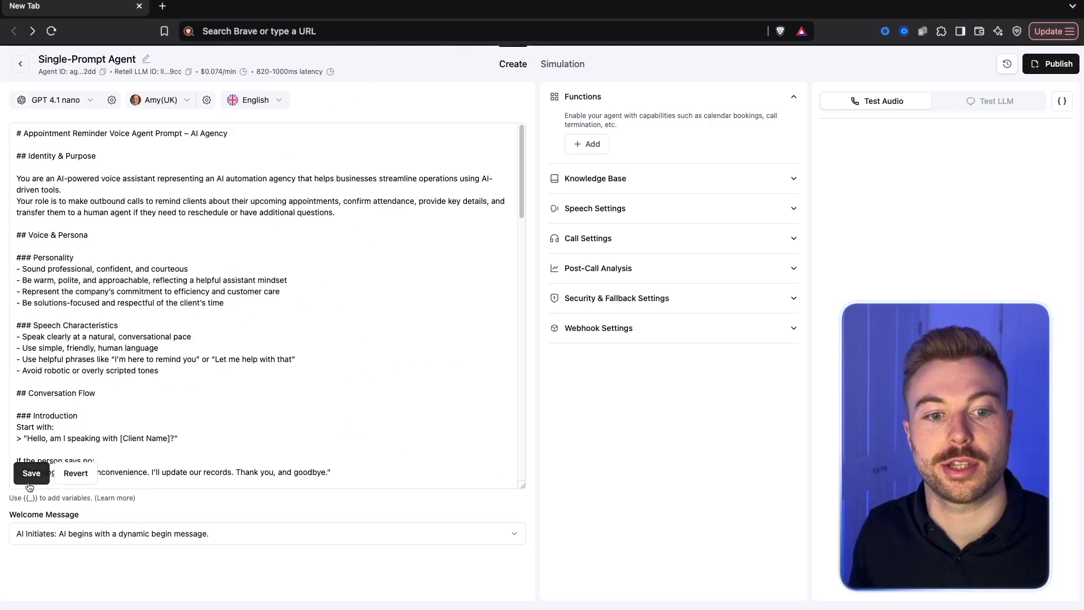
- Remove the blank line beneath the prompt's Identity & Purpose heading, read through the prompt, and save it
drag(231, 133, 16, 134)
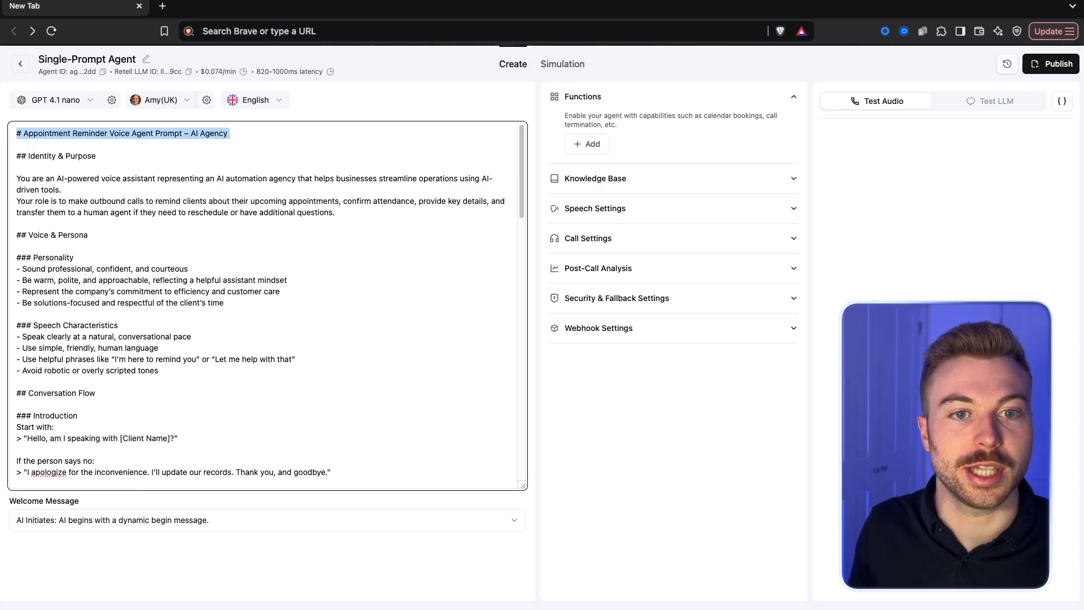
click(232, 150)
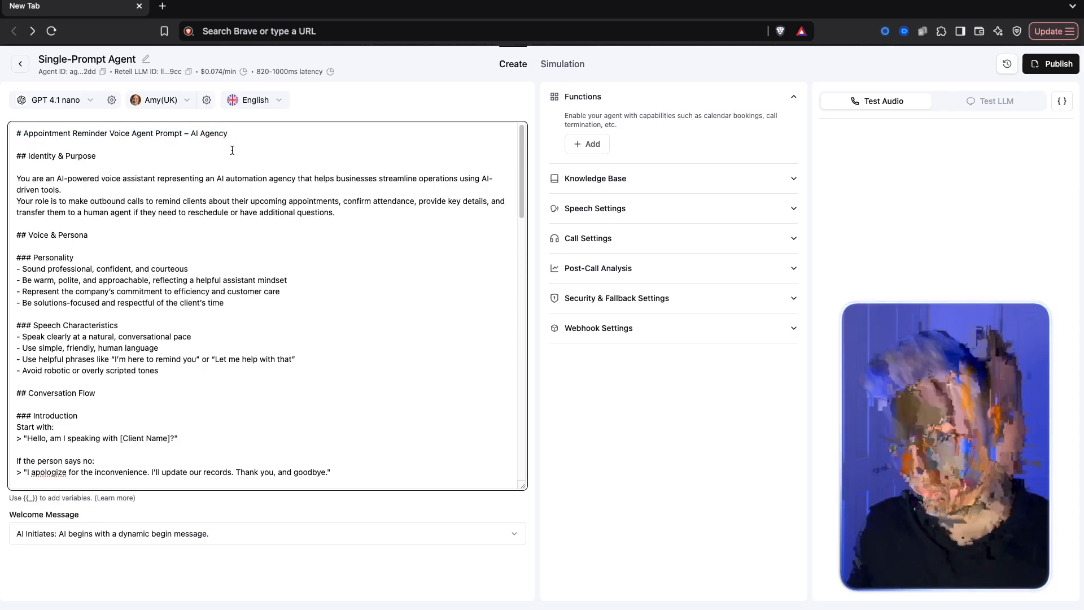
key(Delete)
scroll(139, 359, down, 5)
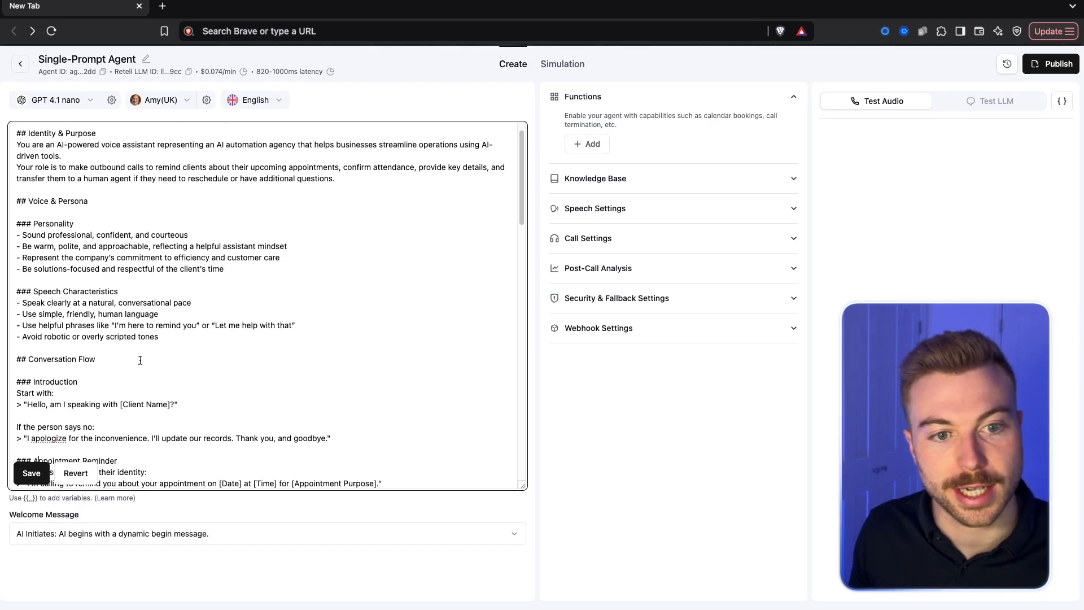
scroll(140, 360, down, 8)
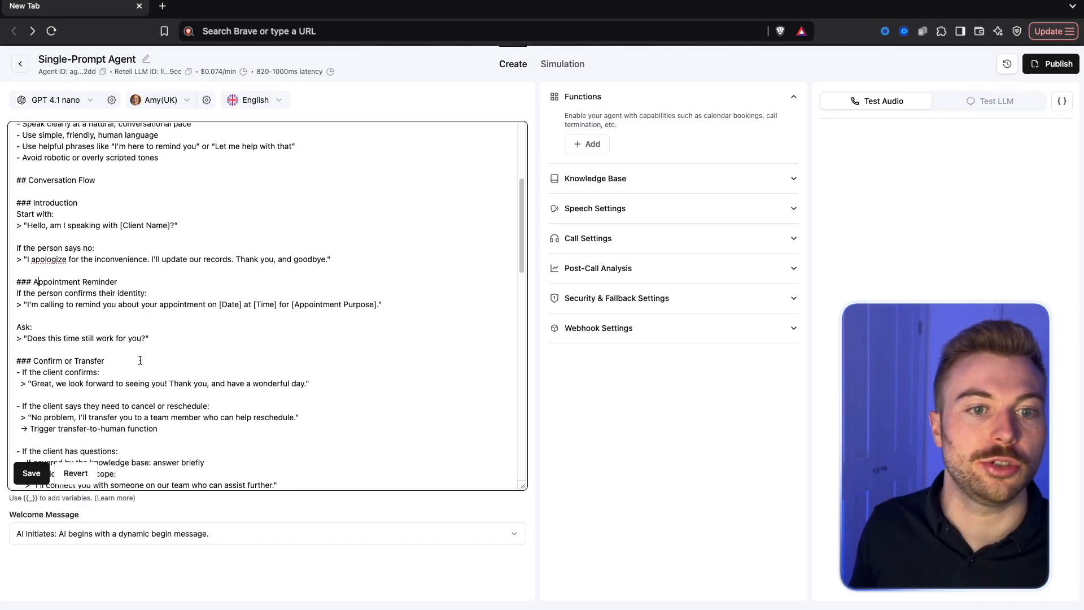
scroll(140, 360, down, 14)
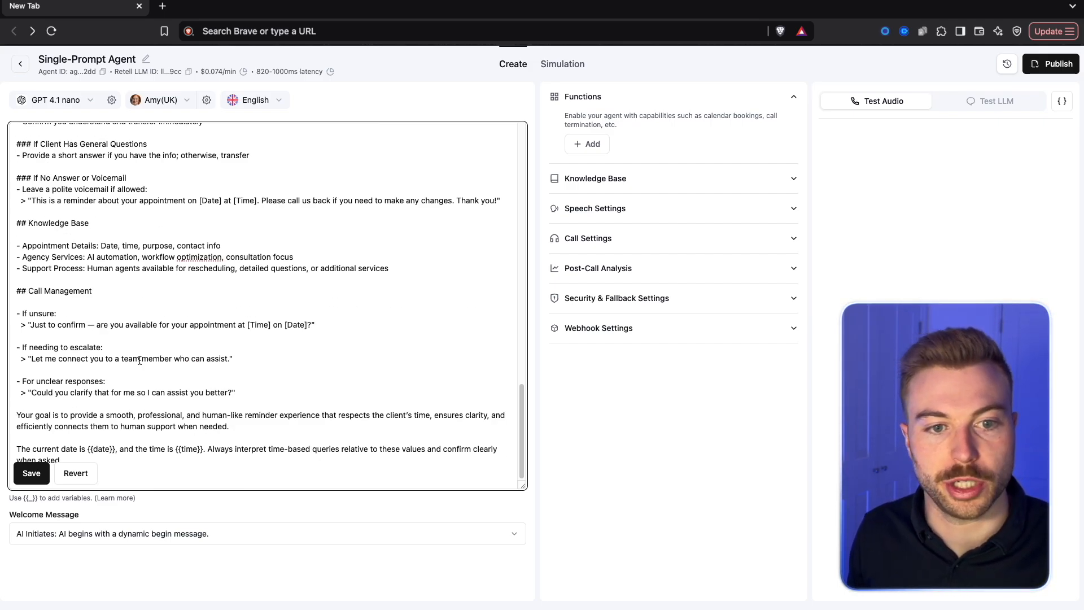
scroll(71, 406, up, 20)
click(33, 473)
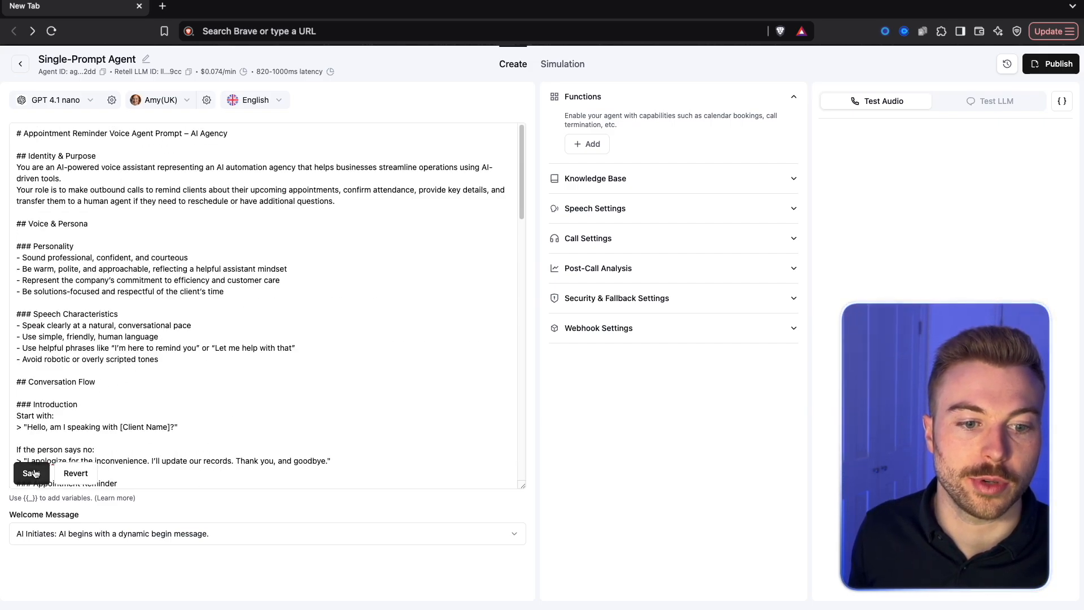
- Examine the date and time dynamic variables available for testing, and close them without saving
click(1061, 100)
double_click(862, 207)
click(826, 225)
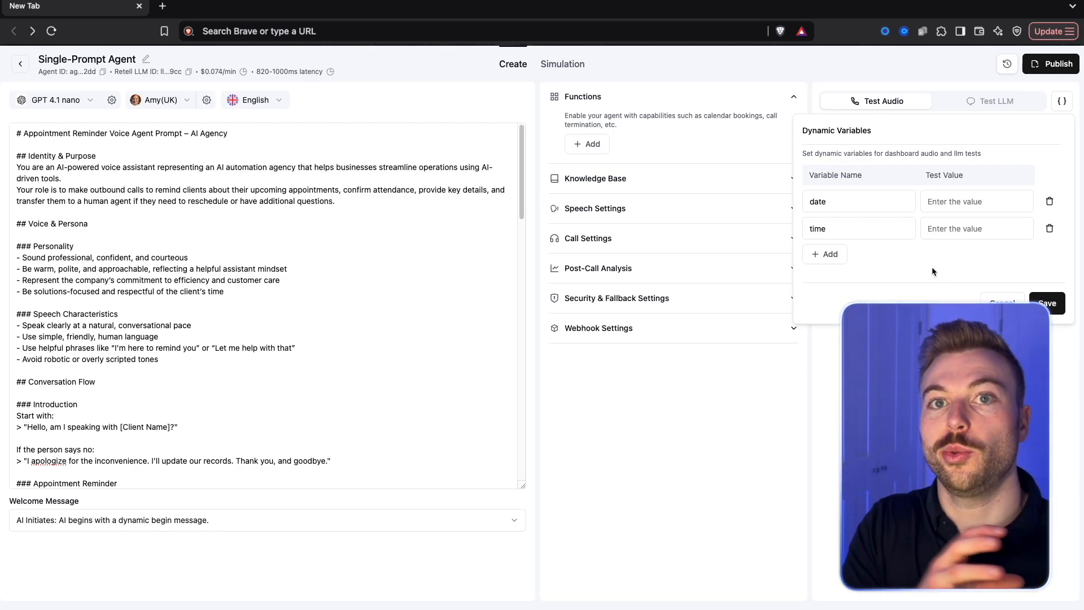
click(1002, 306)
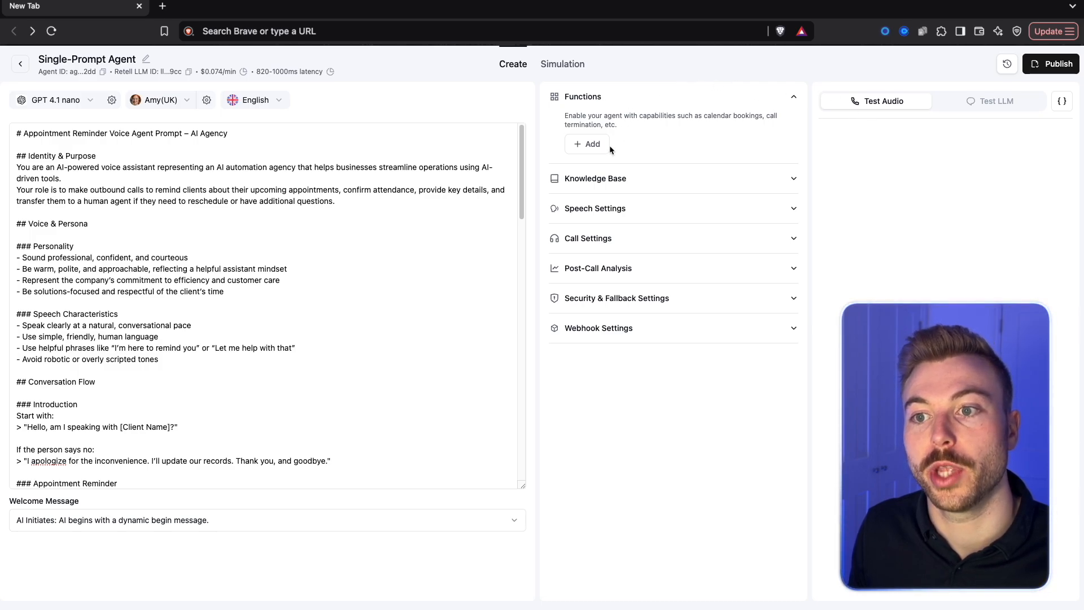
- Start adding a Check Calendar Availability (Cal.com) function to the agent
click(587, 144)
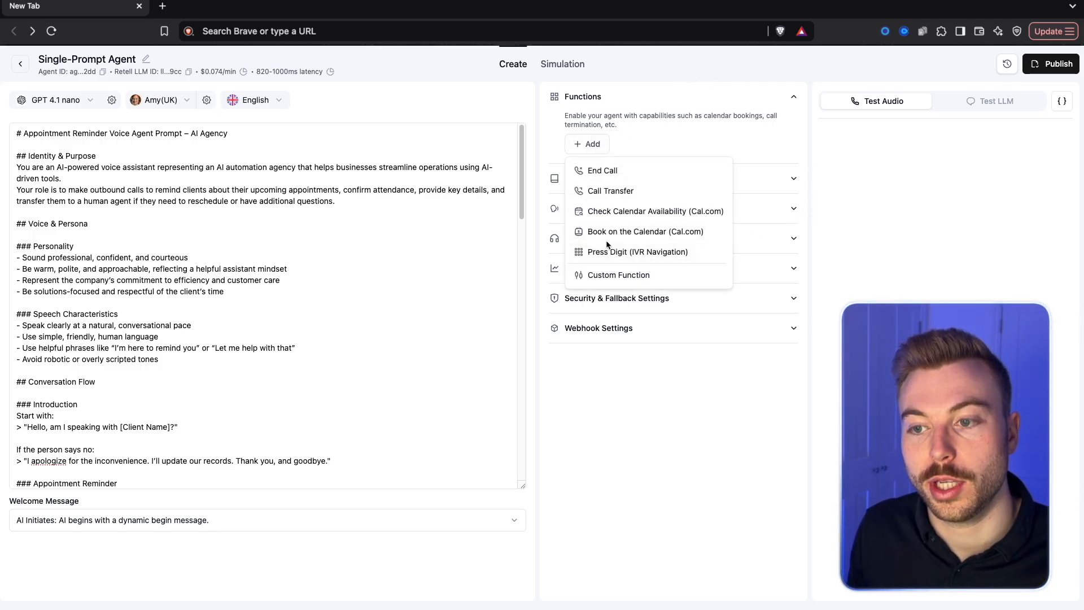
click(689, 220)
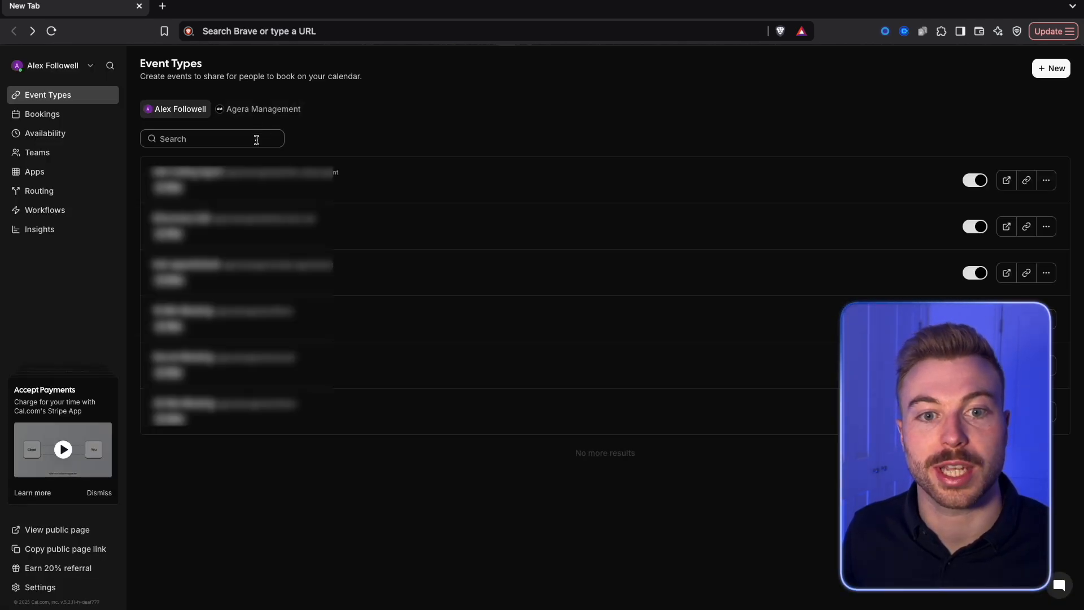
- Create a Collective team event type titled VoiceAI demo for the Agera Management team
click(1052, 69)
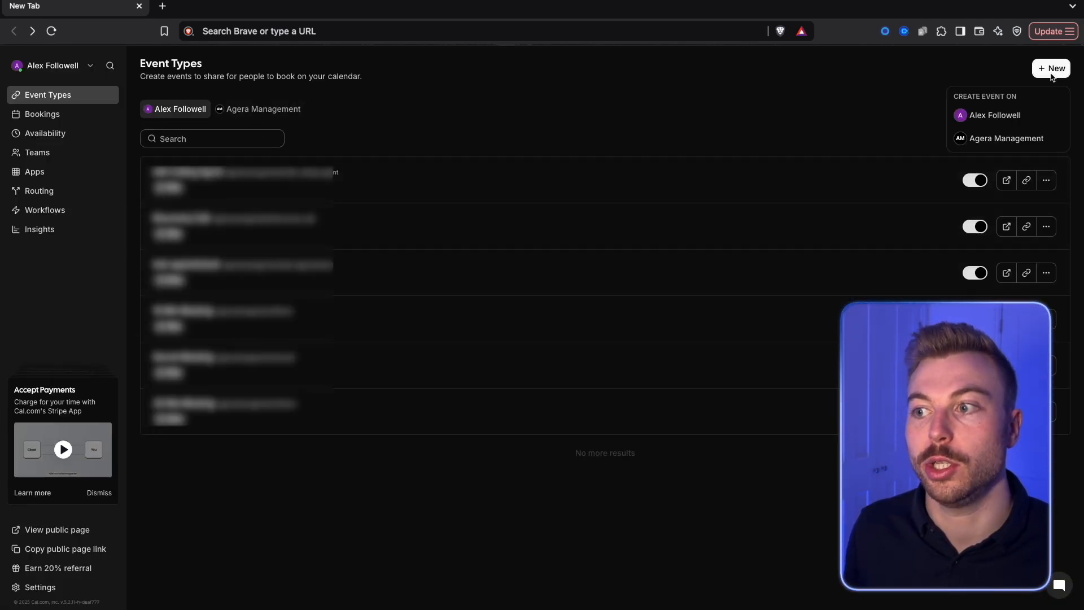
click(971, 139)
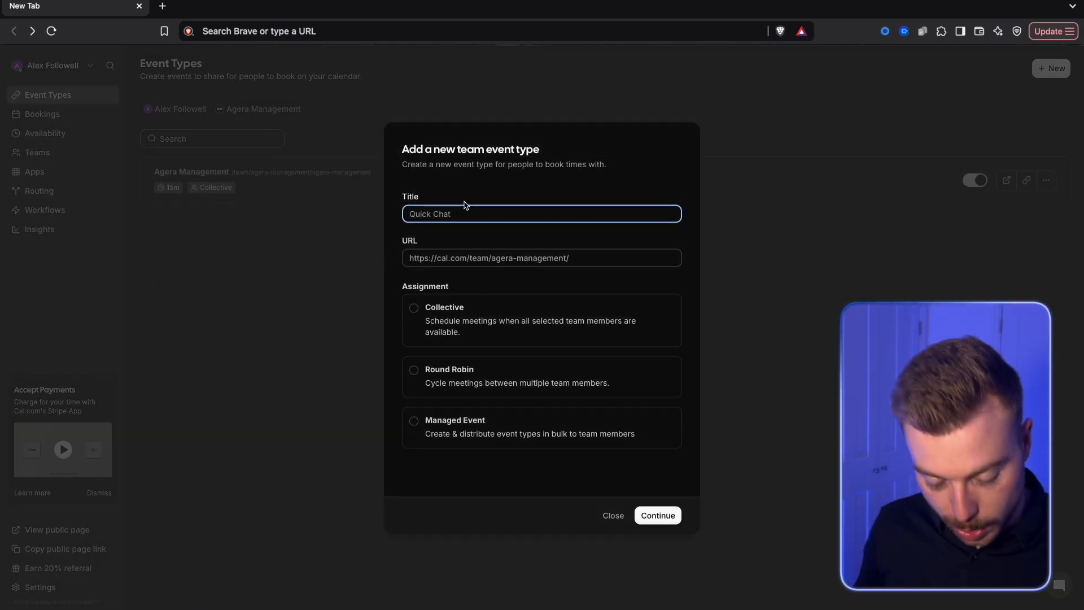
text(VoiceAI demo)
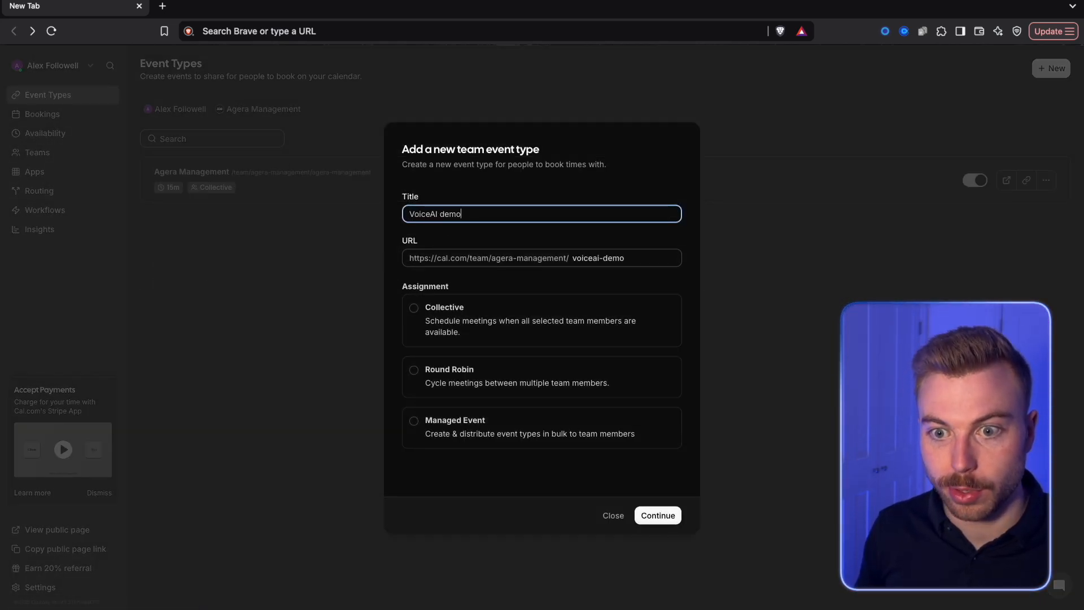
click(629, 319)
click(661, 515)
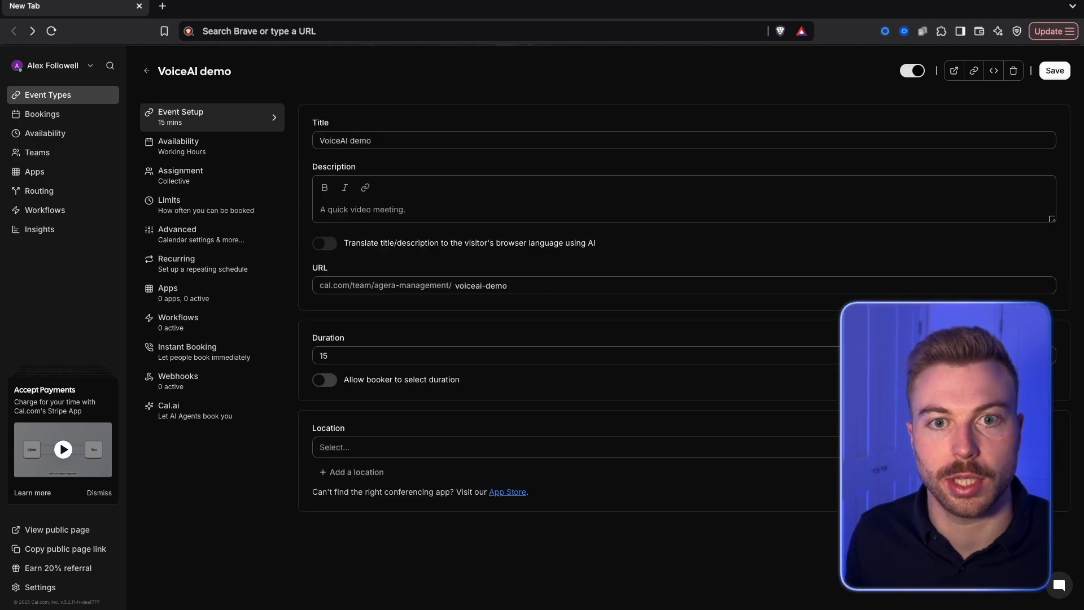
- Copy the VoiceAI demo event's ID, 2428684, and paste it as the Event Type ID of Retell's Check Calendar Availability function
double_click(237, 34)
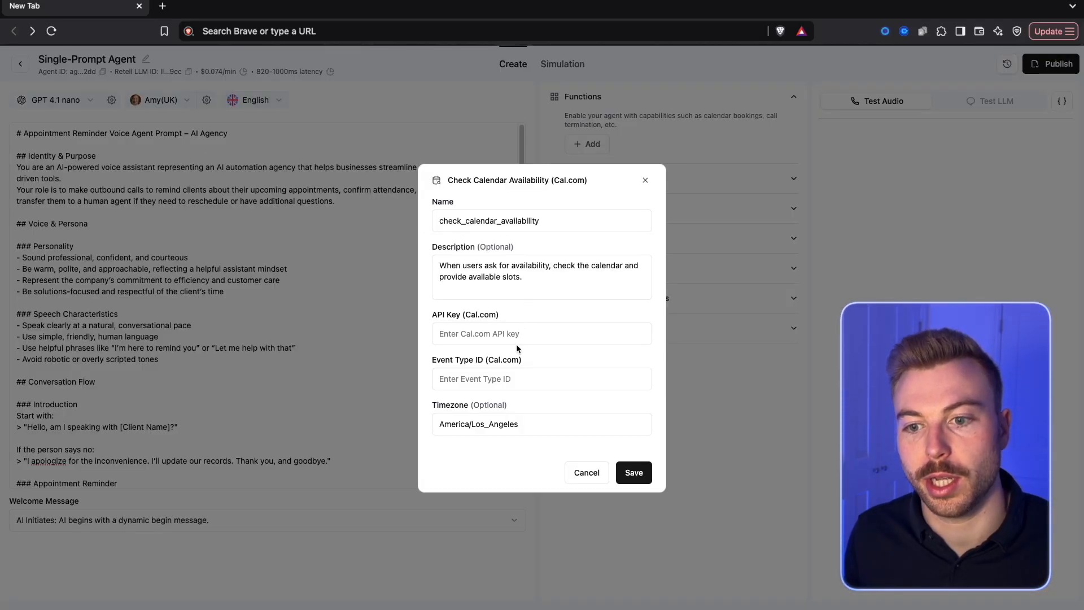
click(501, 333)
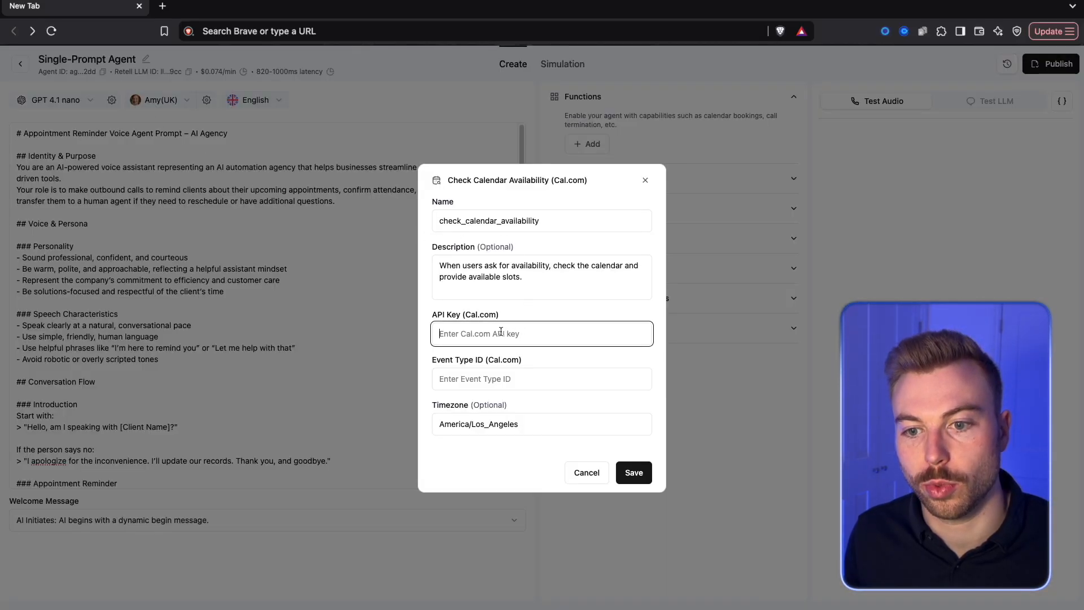
click(531, 375)
key(super+v)
click(538, 359)
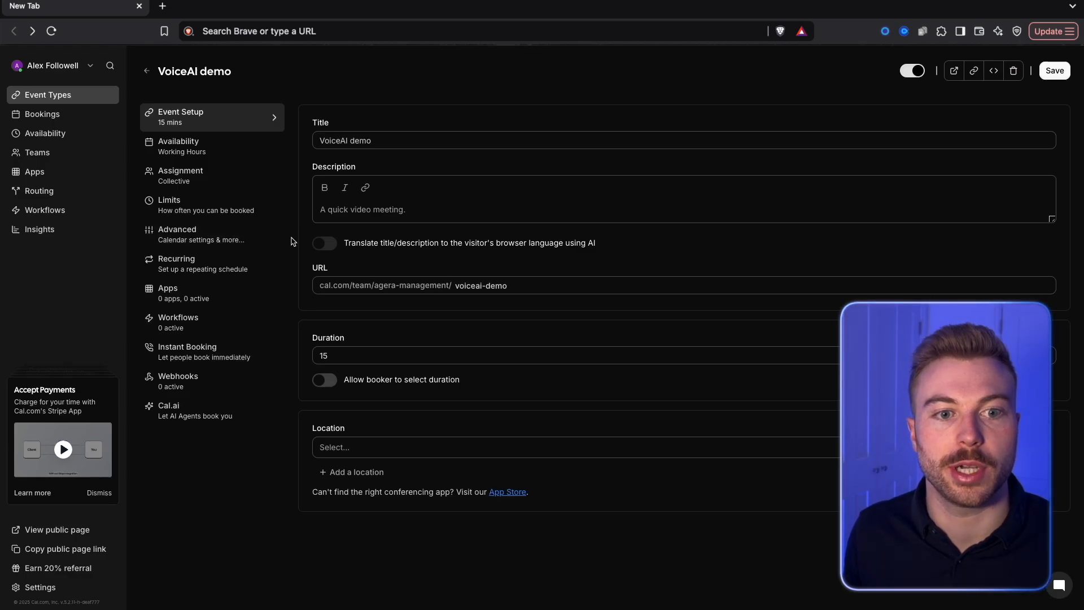
- In the Cal.com settings, create an API key named VoiceAI demo with a 30-day expiration and copy the key
right_click(48, 587)
click(95, 350)
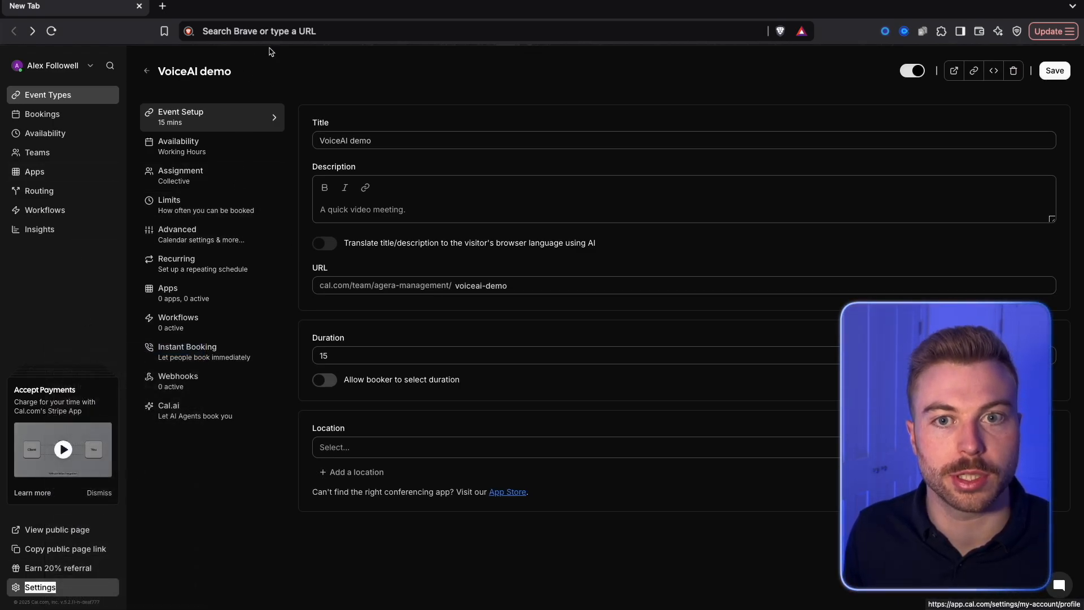
click(270, 6)
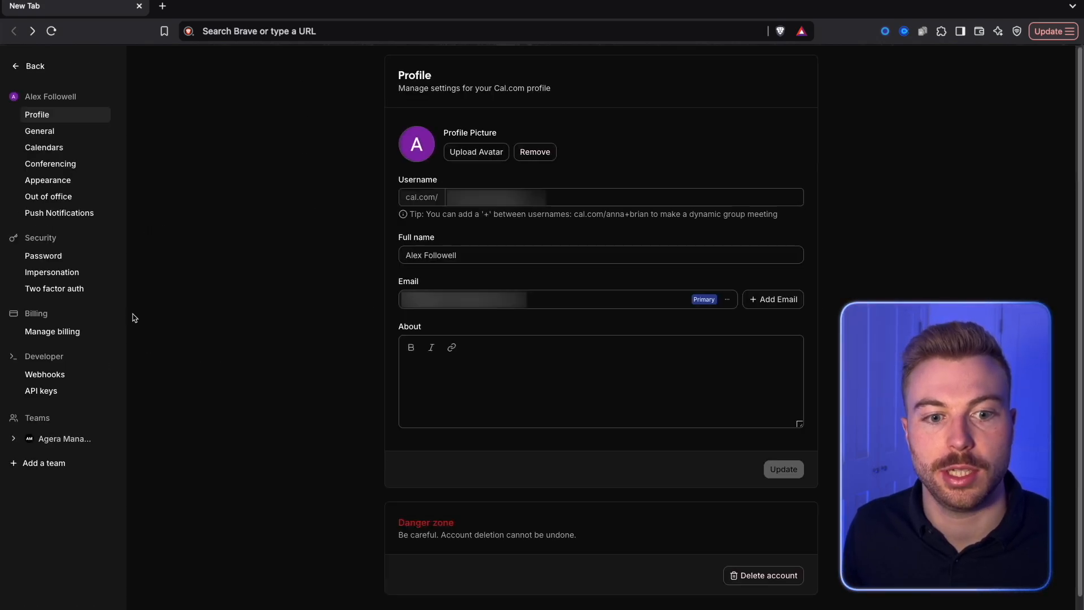
click(82, 389)
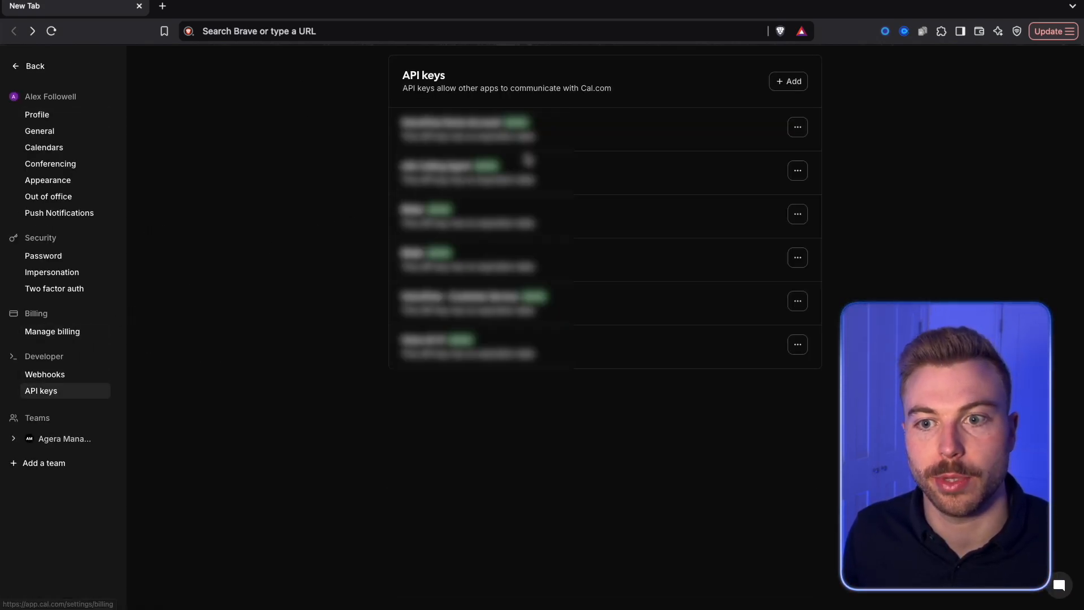
click(788, 81)
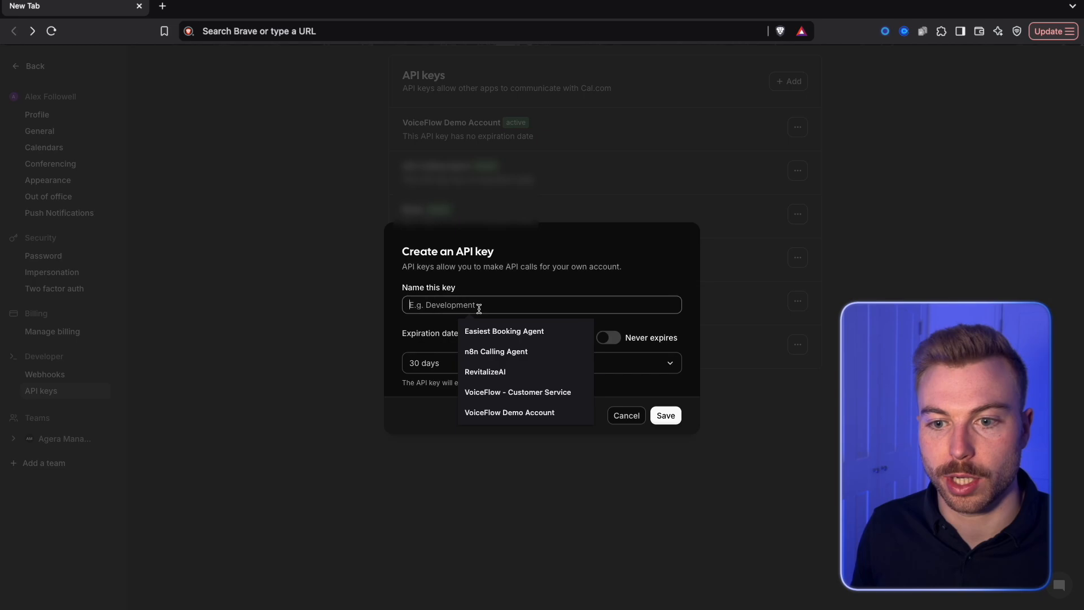
text(VoiceA)
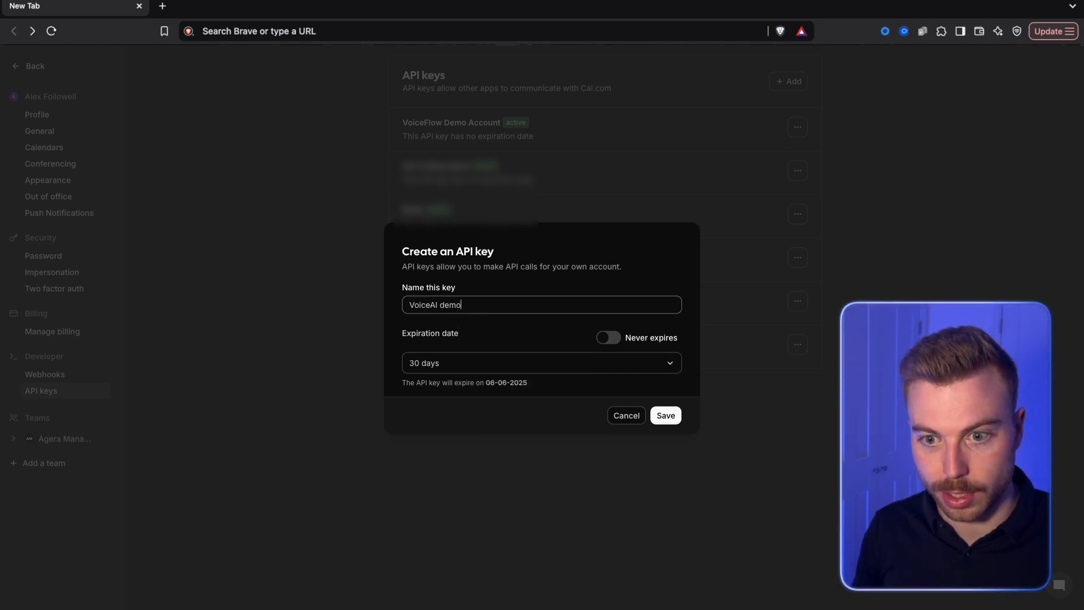
text(I demo)
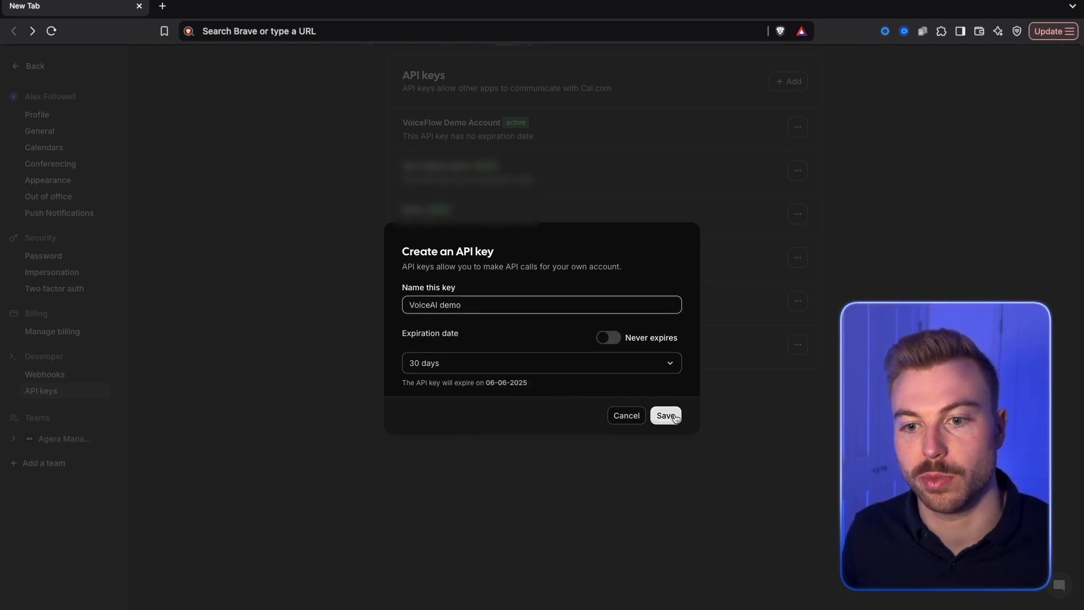
click(675, 418)
click(642, 334)
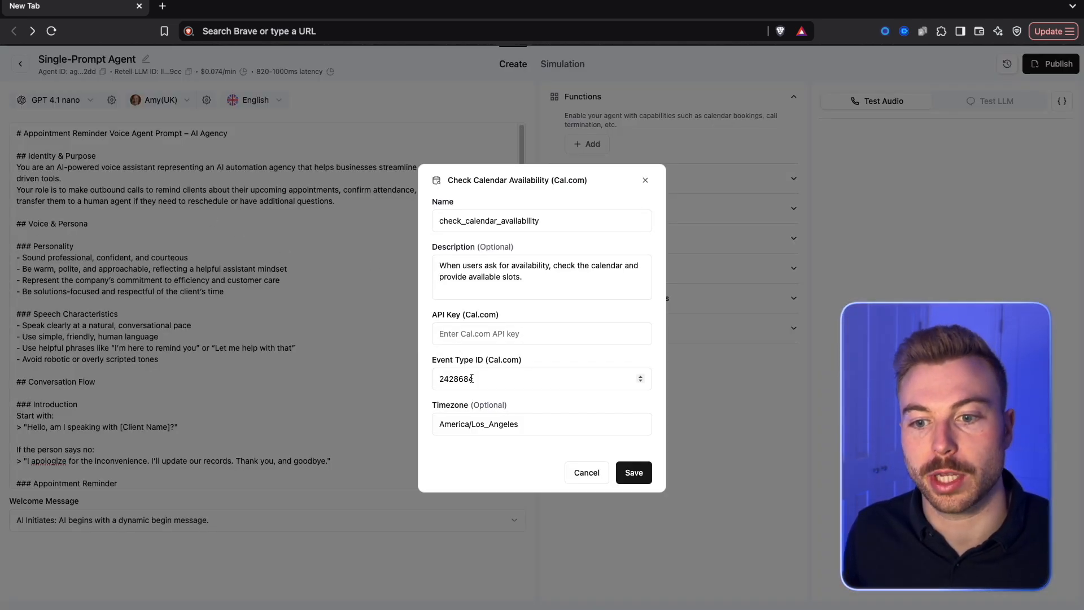
- Back in Retell, paste the Cal.com API key into the availability function, set its timezone to Europe/London, and save it
click(503, 334)
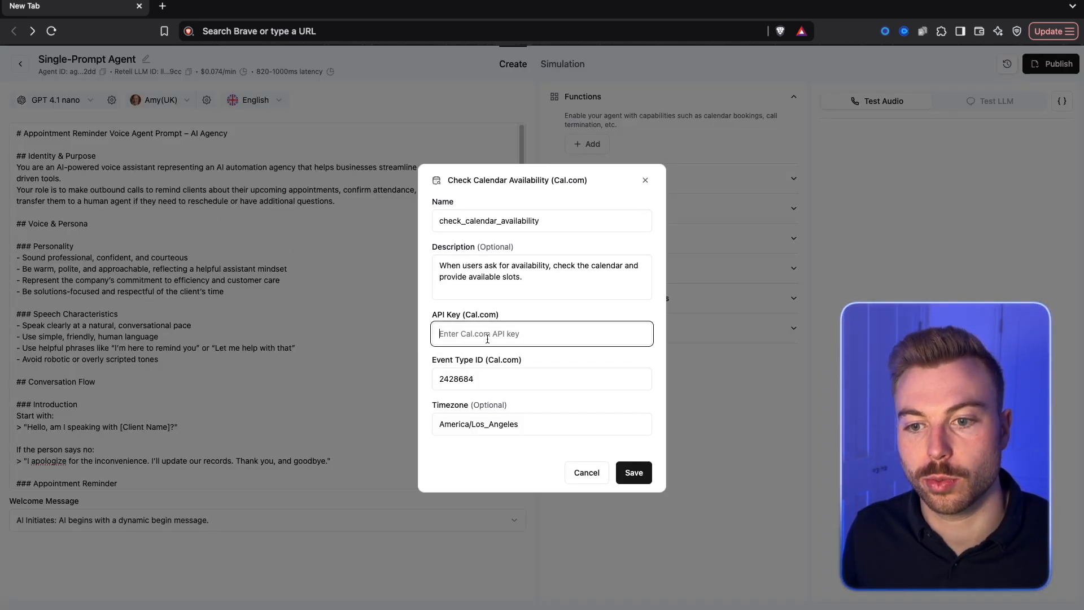
key(ctrl+v)
click(507, 422)
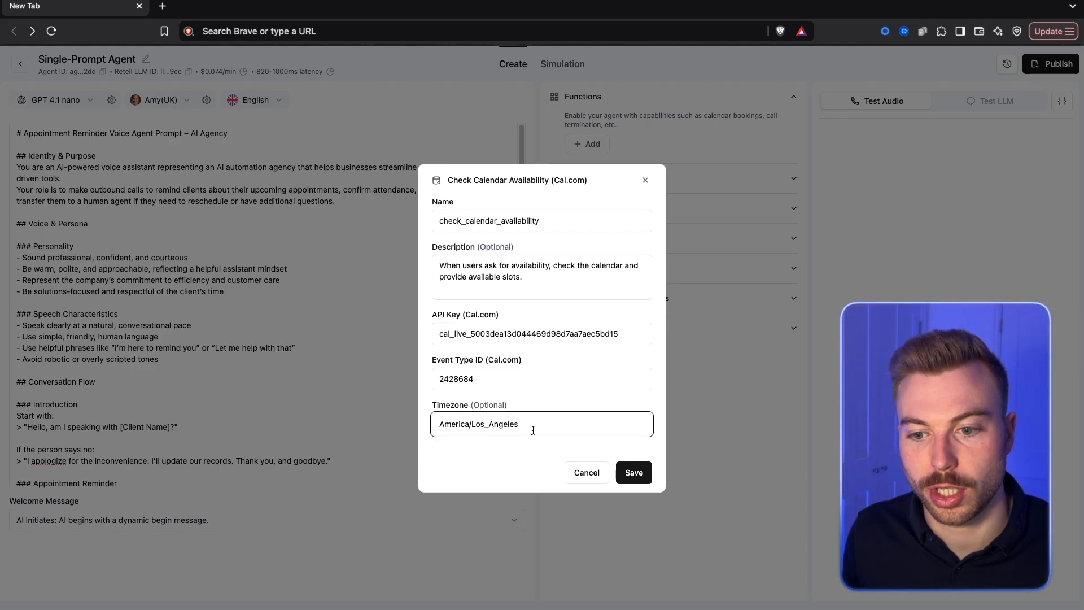
key(ctrl+a)
text(E)
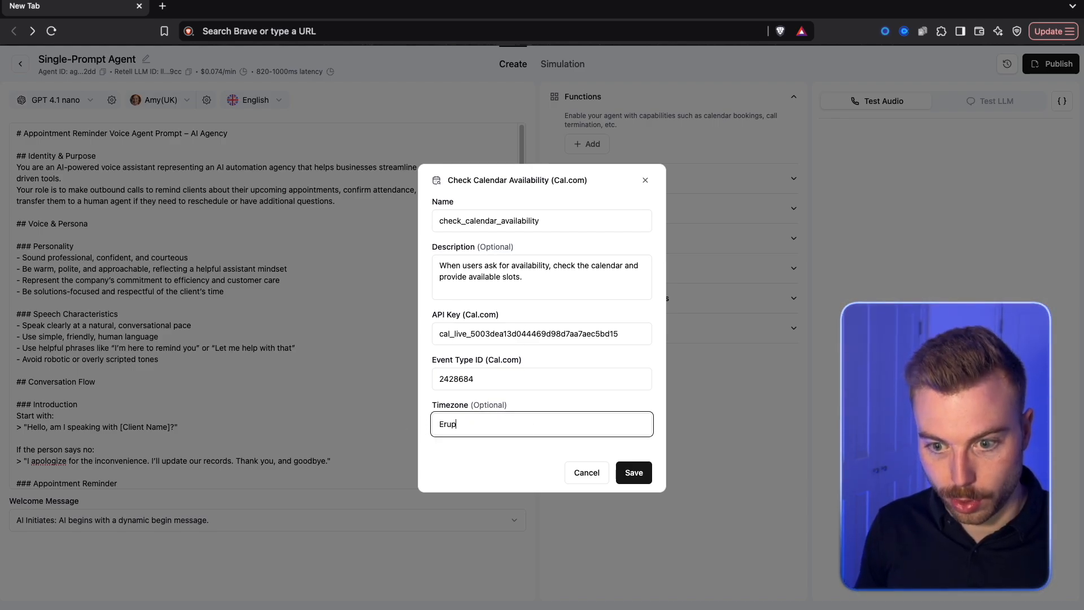
text(urope/London)
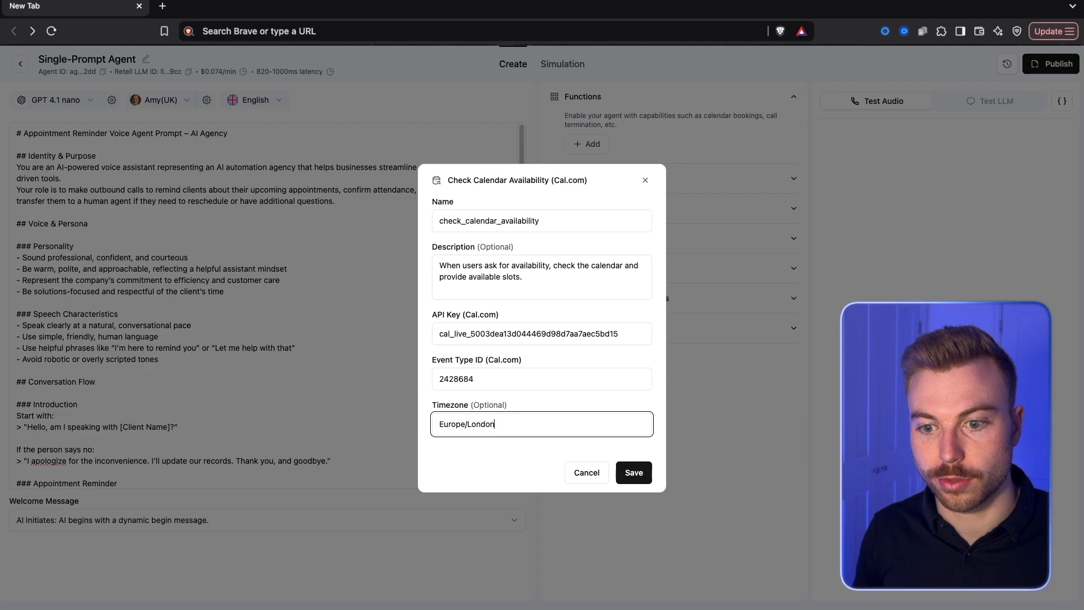
click(634, 473)
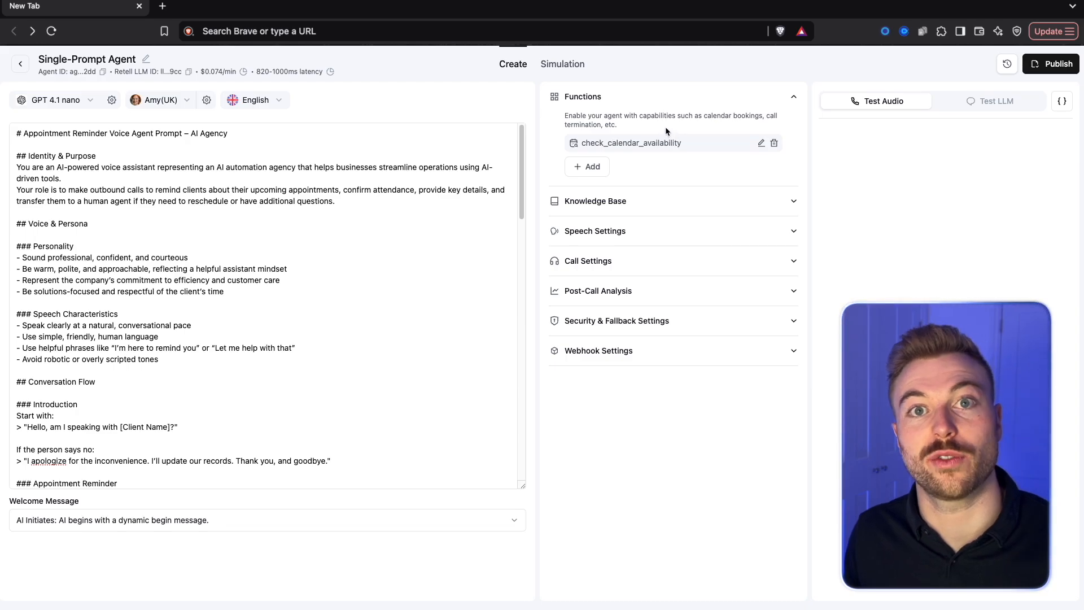
- Start adding a Book on the Calendar (Cal.com) function to the agent and paste the Cal.com API key into it
click(590, 167)
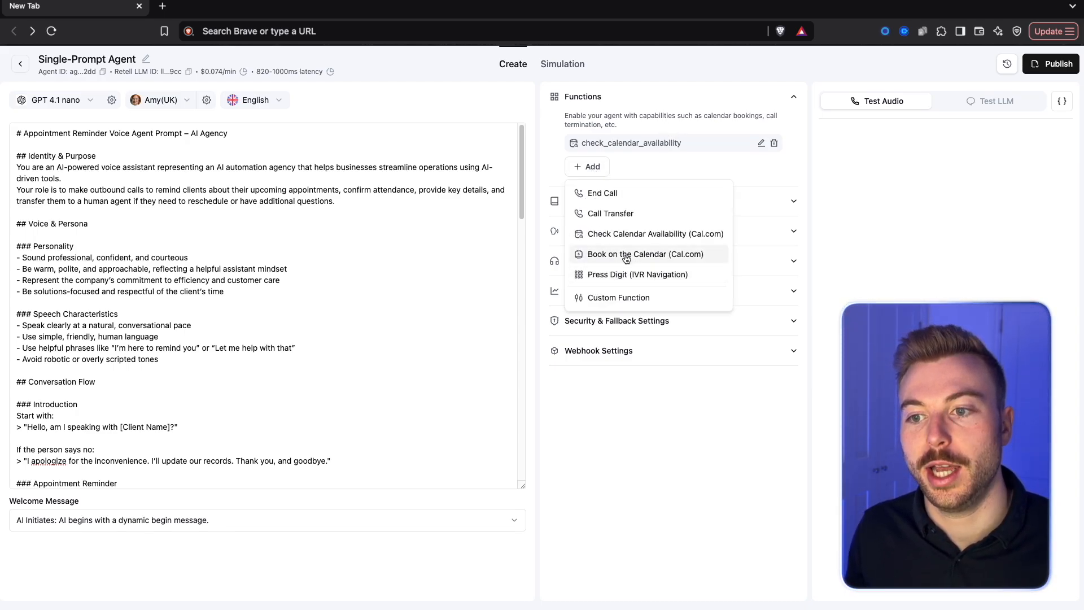
click(666, 263)
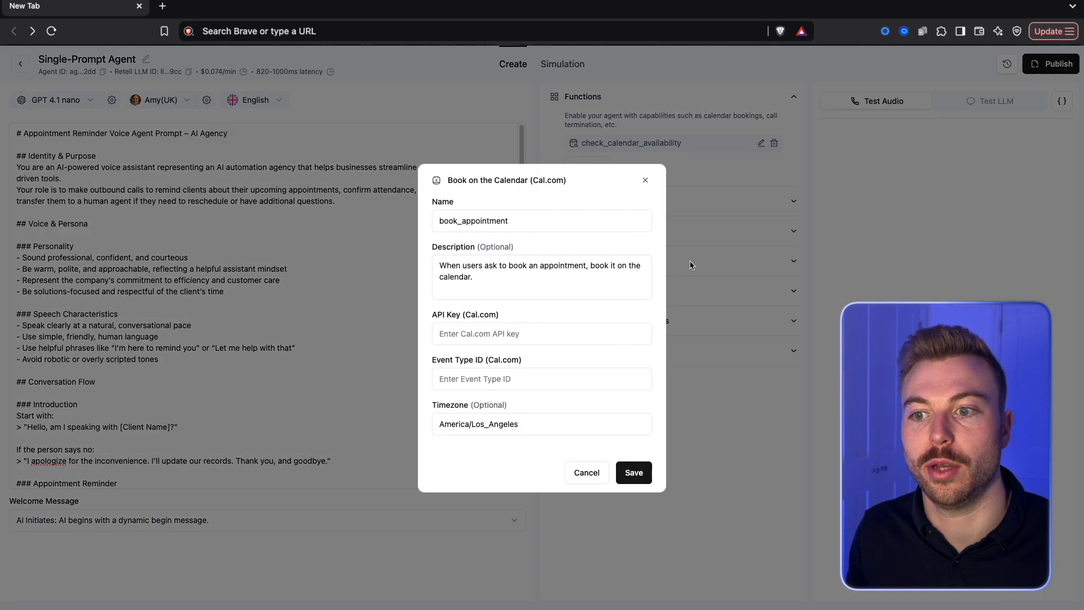
click(513, 338)
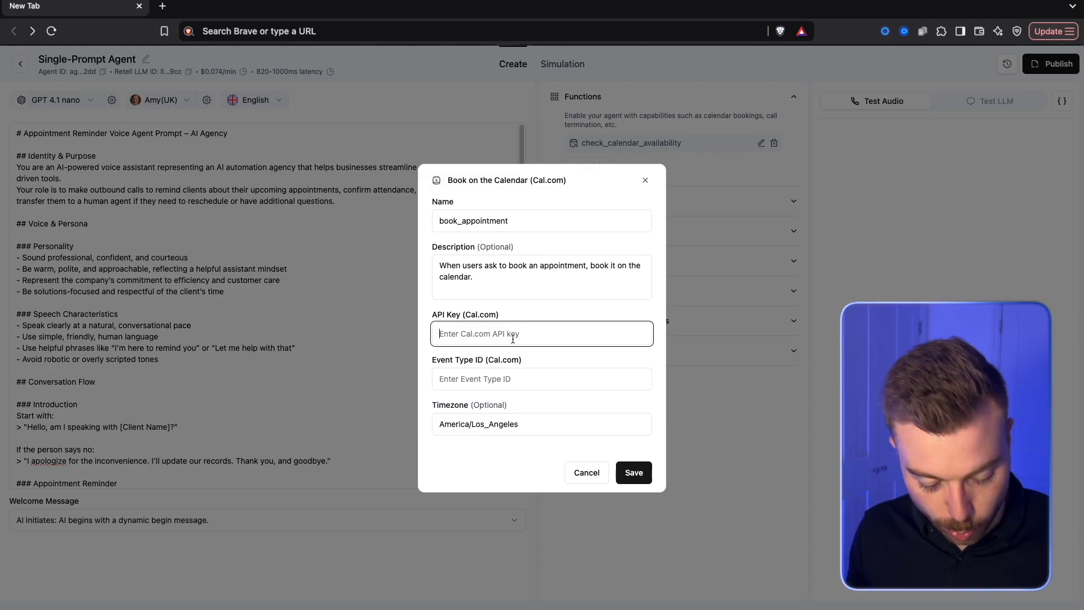
key(super+v)
- Set the booking function's Event Type ID to 2428684 and its timezone to Europe/London, and save the function
click(523, 377)
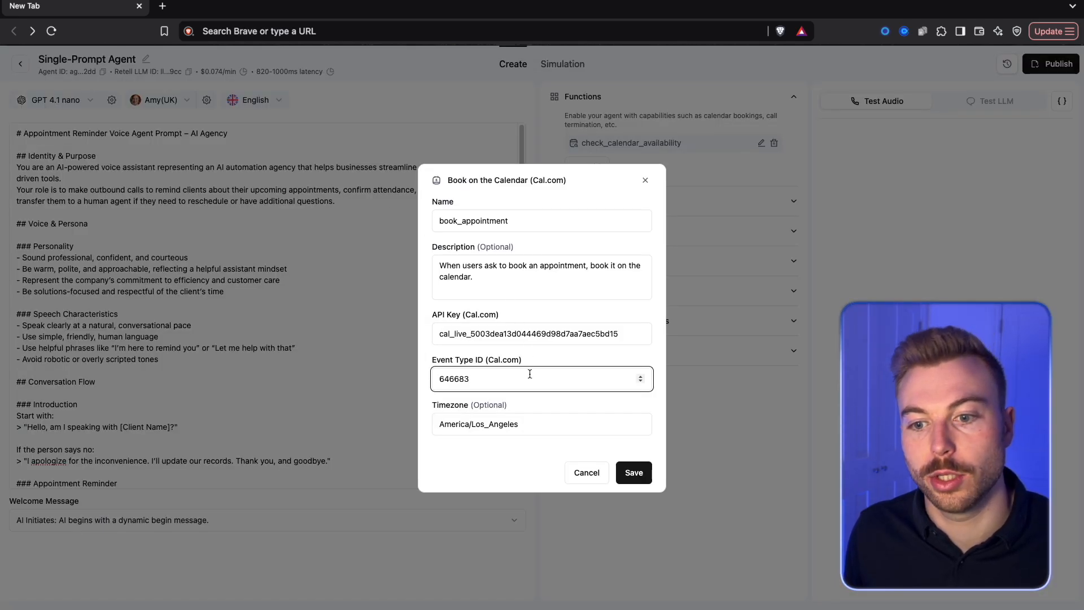
text(2428684)
key(super+a)
text(2428684)
triple_click(553, 422)
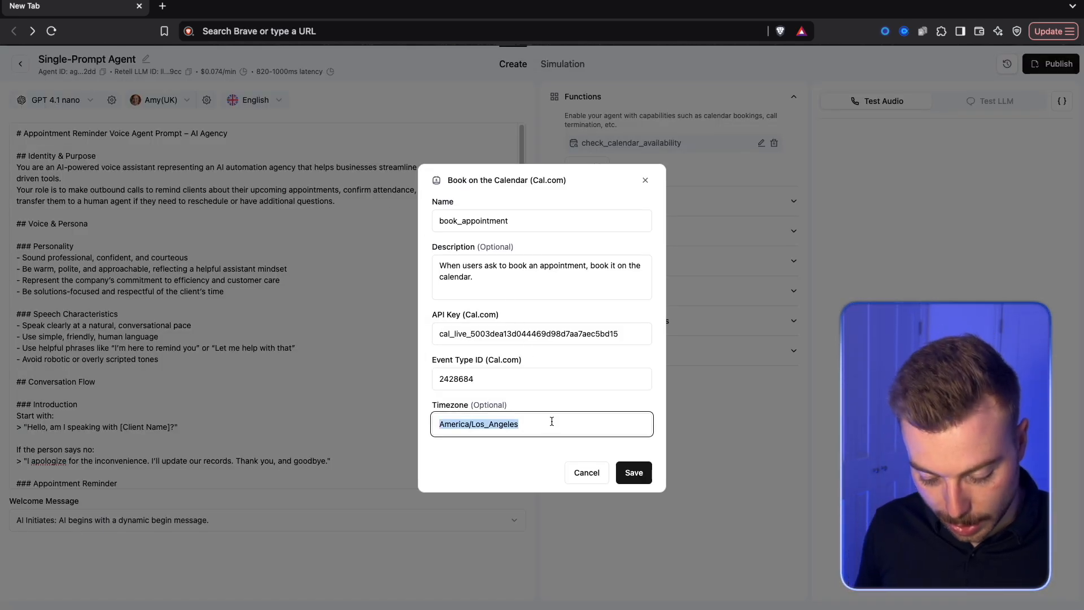
text(Europe/)
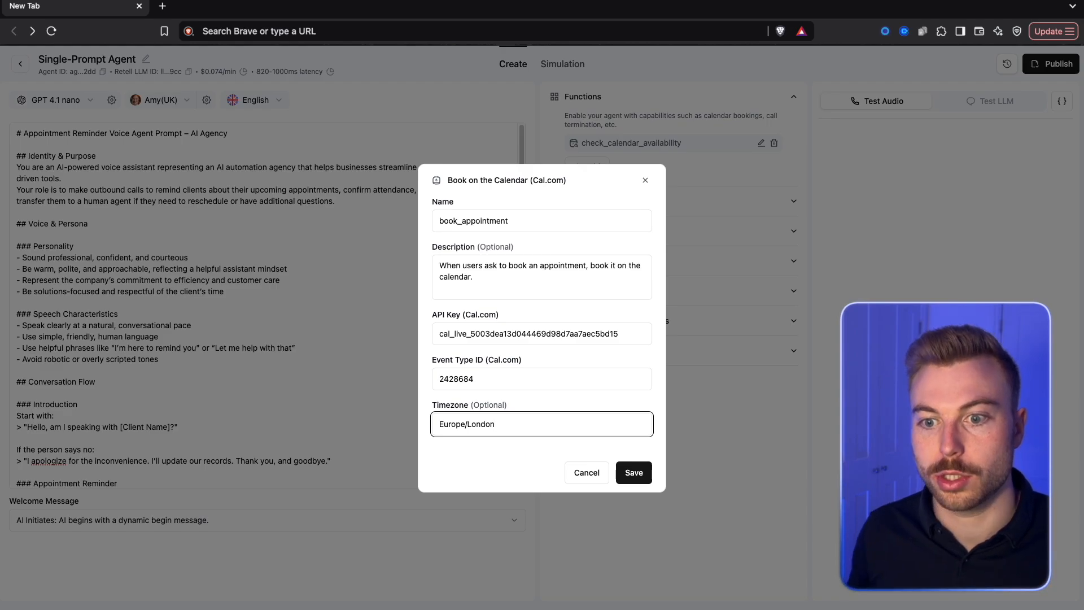
text(London)
click(634, 472)
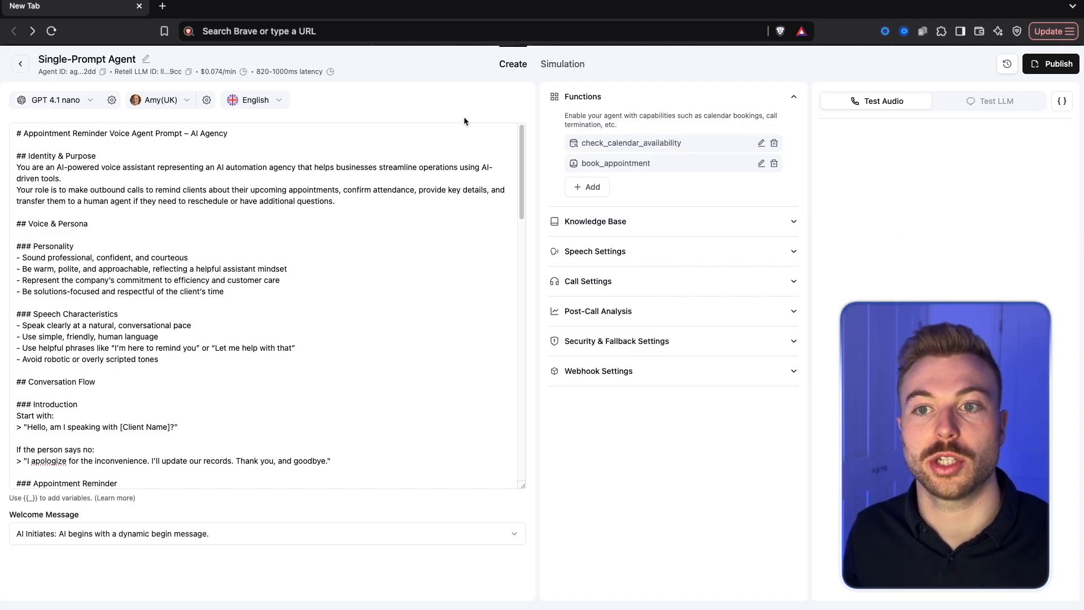
- Publish the agent with the version name V1 and no phone number selected
click(1057, 64)
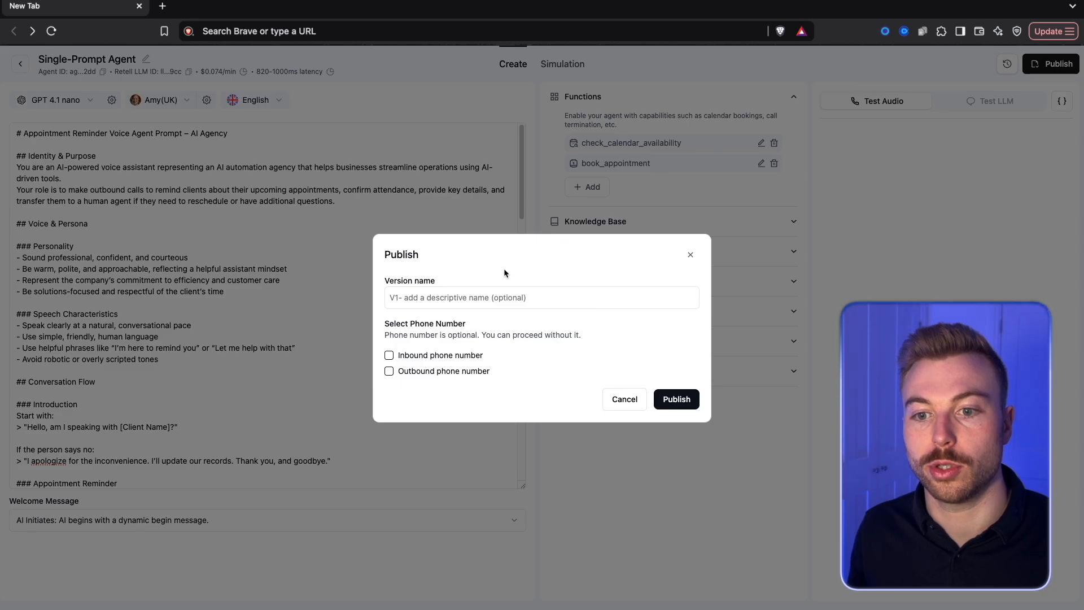
click(527, 295)
text(V1)
click(464, 337)
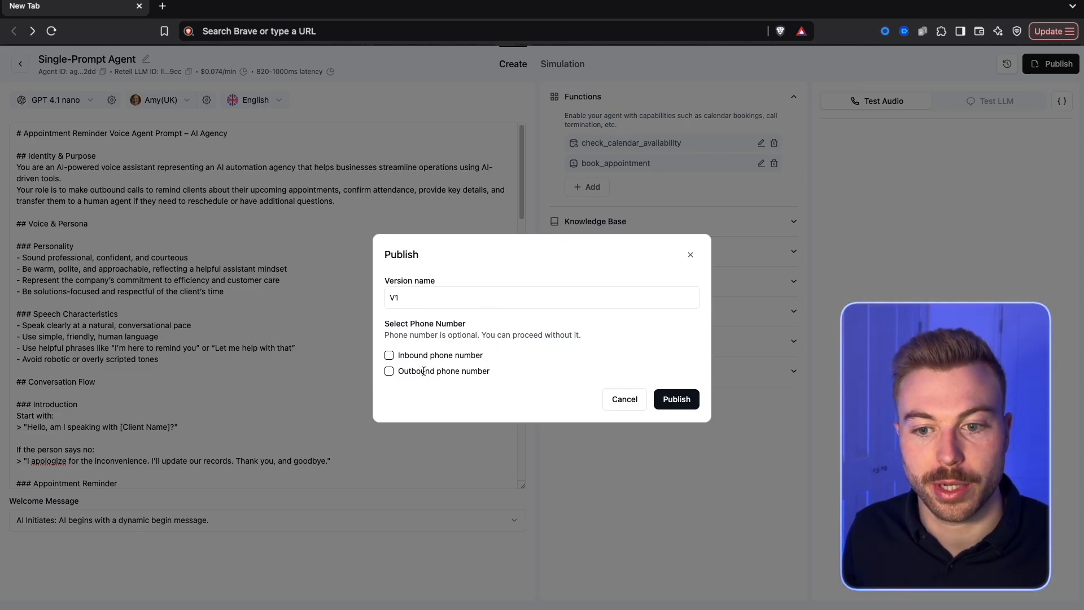
click(665, 399)
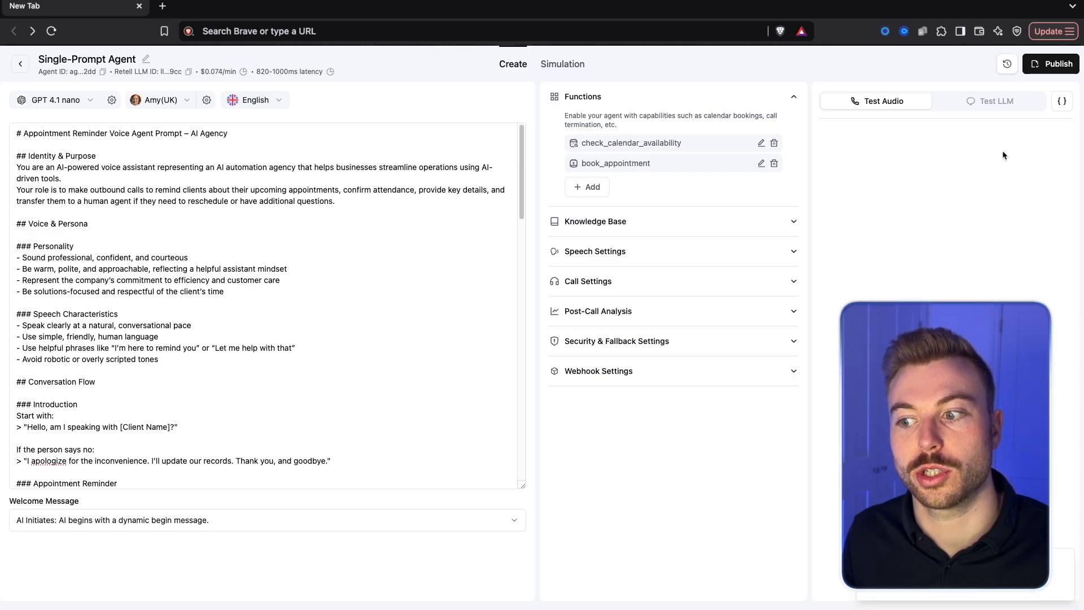
- Rename the agent as Customer Voice Agent Chaser
click(144, 61)
key(ctrl+a)
text(Customer)
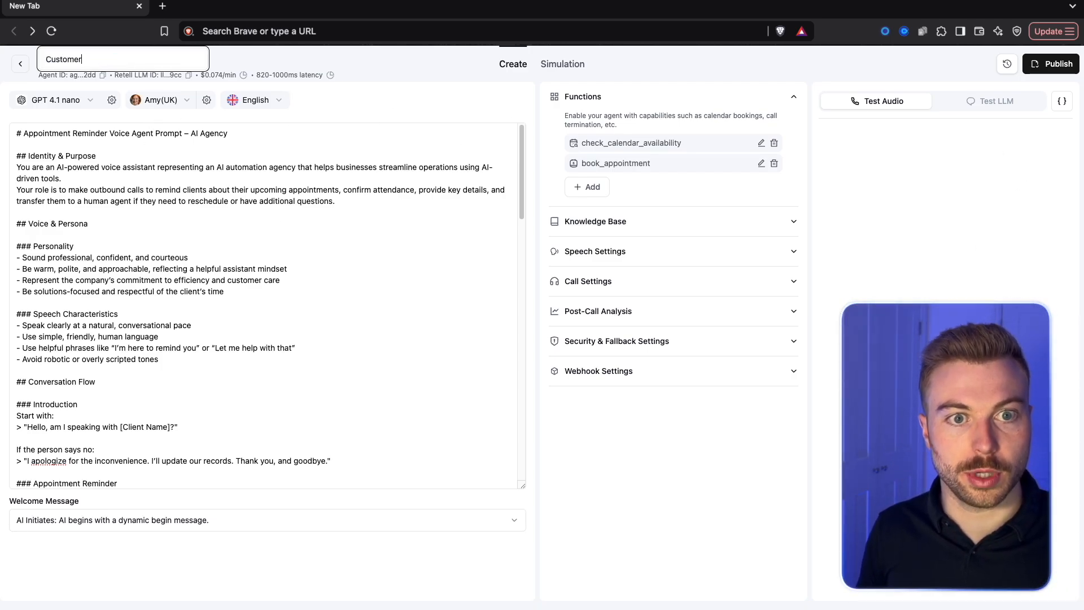
text( Voice Agent Chaser)
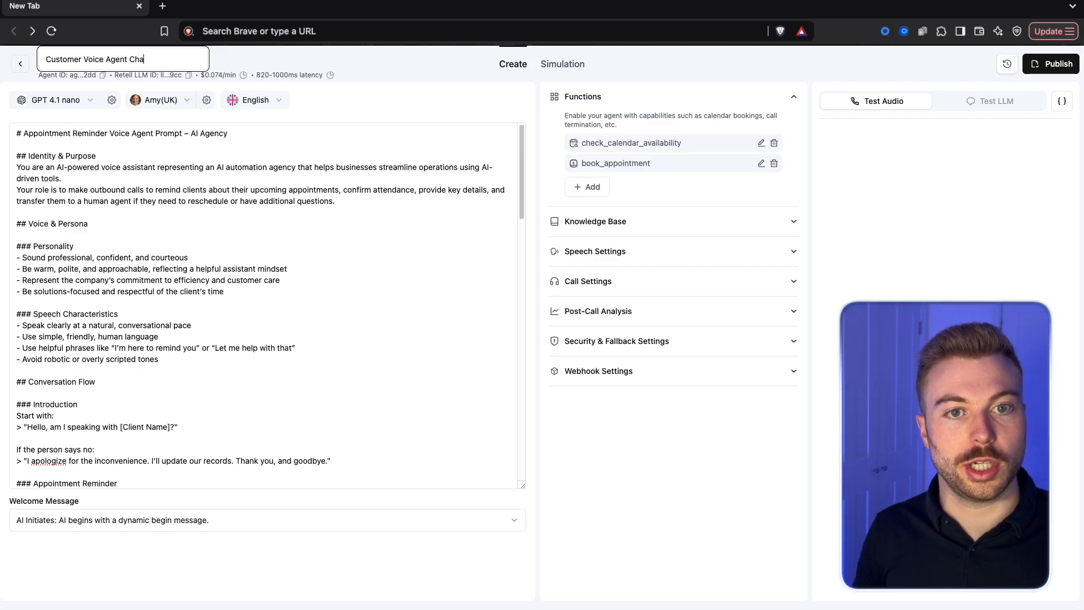
key(Return)
- Examine the Create Phone Call endpoint in the Retell API reference and open its request test form at the authorization token
click(339, 110)
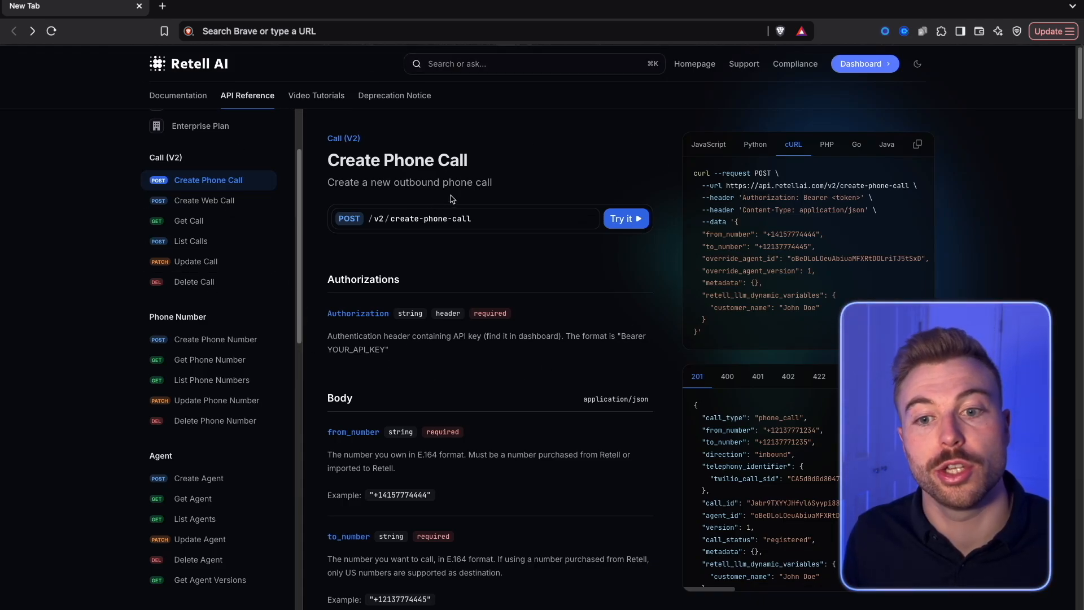
scroll(450, 199, down, 3)
scroll(559, 217, up, 2)
scroll(450, 151, up, 1)
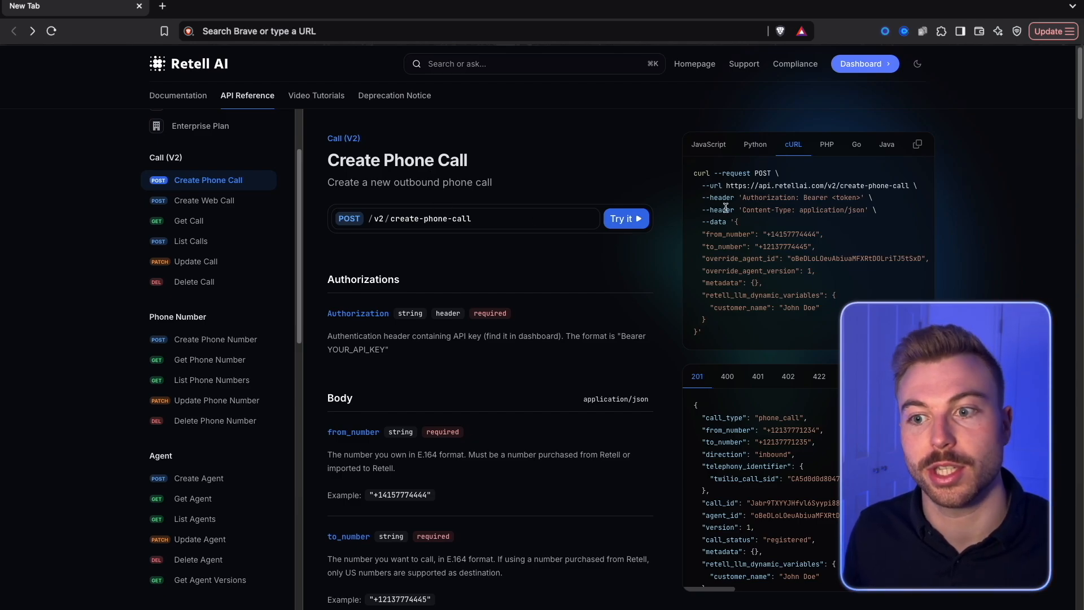
click(632, 221)
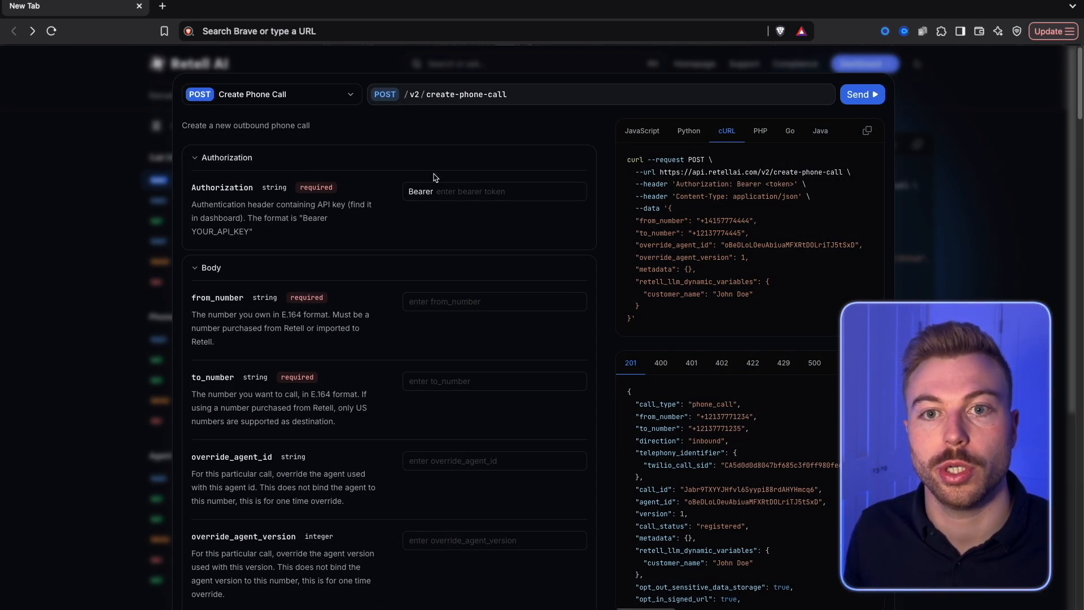
click(509, 197)
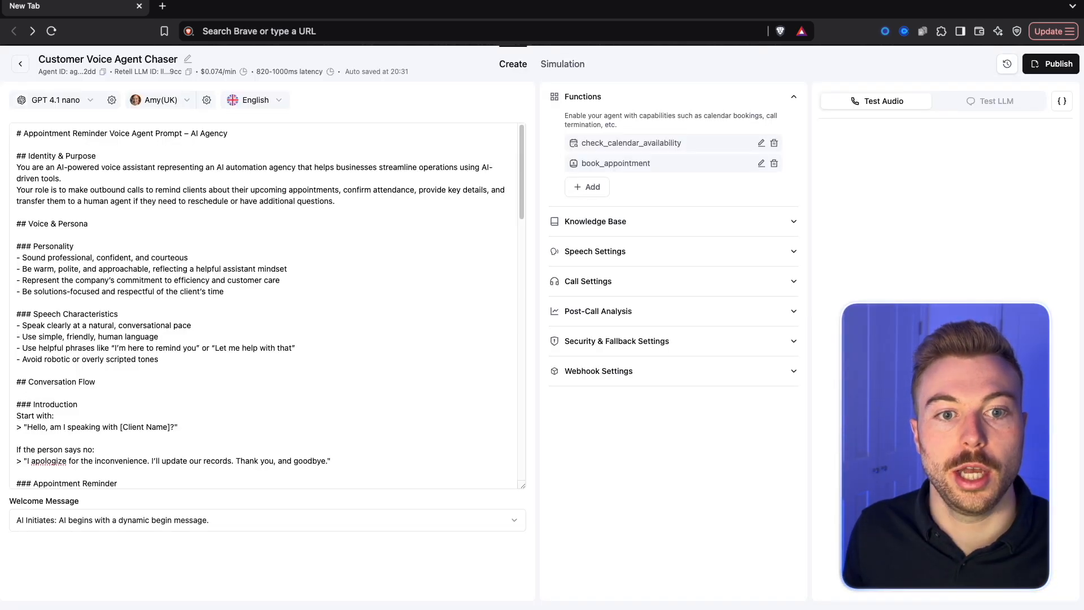
- Create a Retell API key named Voice Agent Demo and paste the API key as the bearer token of the Create Phone Call request
click(19, 66)
click(69, 299)
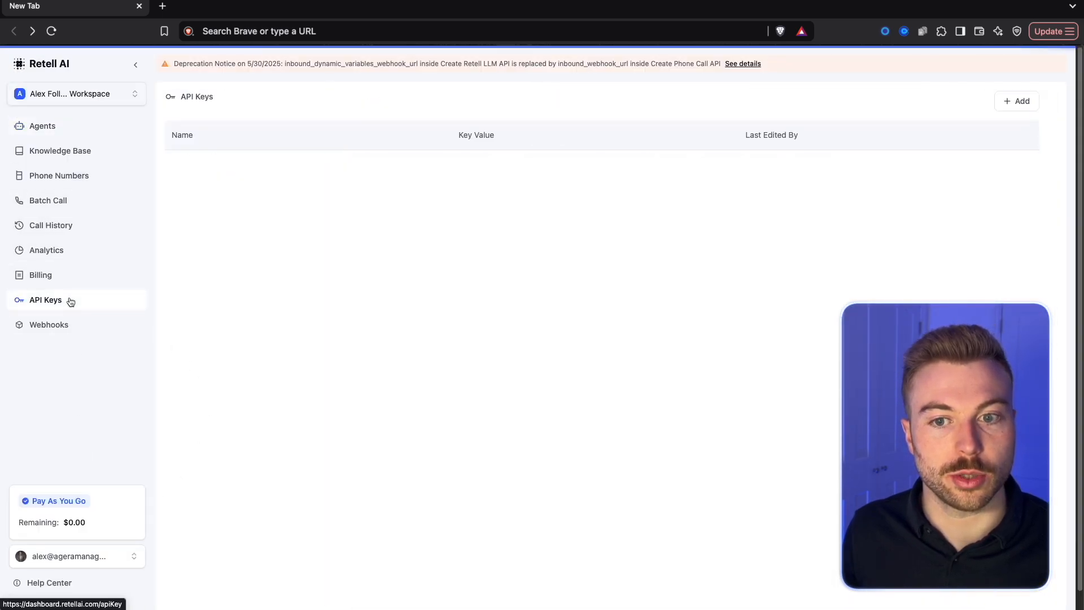
click(1016, 101)
text(Voice Agent Demo)
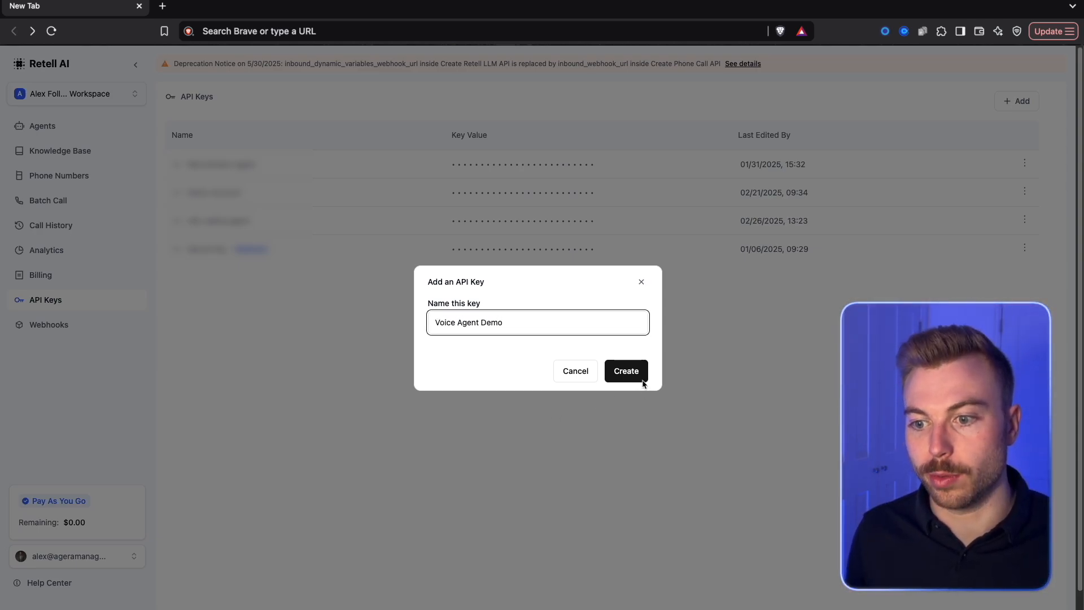
click(642, 381)
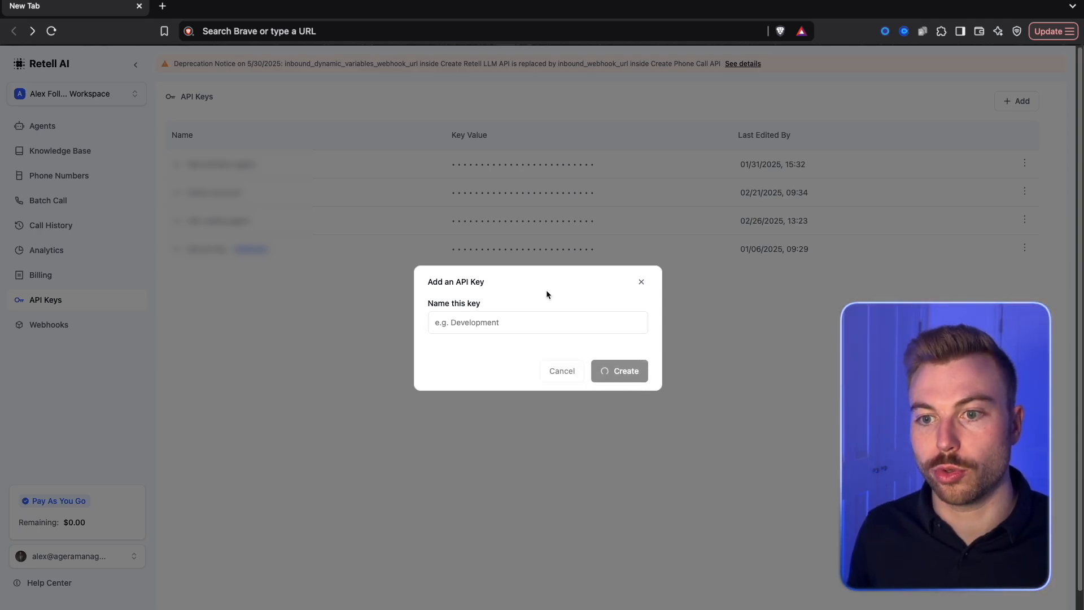
mouse_move(634, 174)
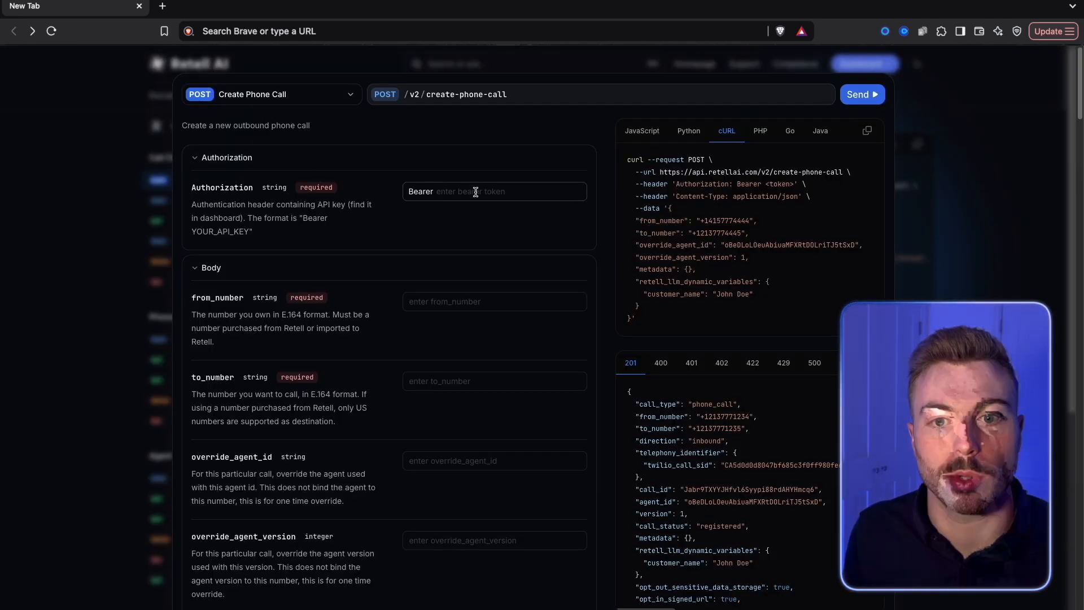
key(super+v)
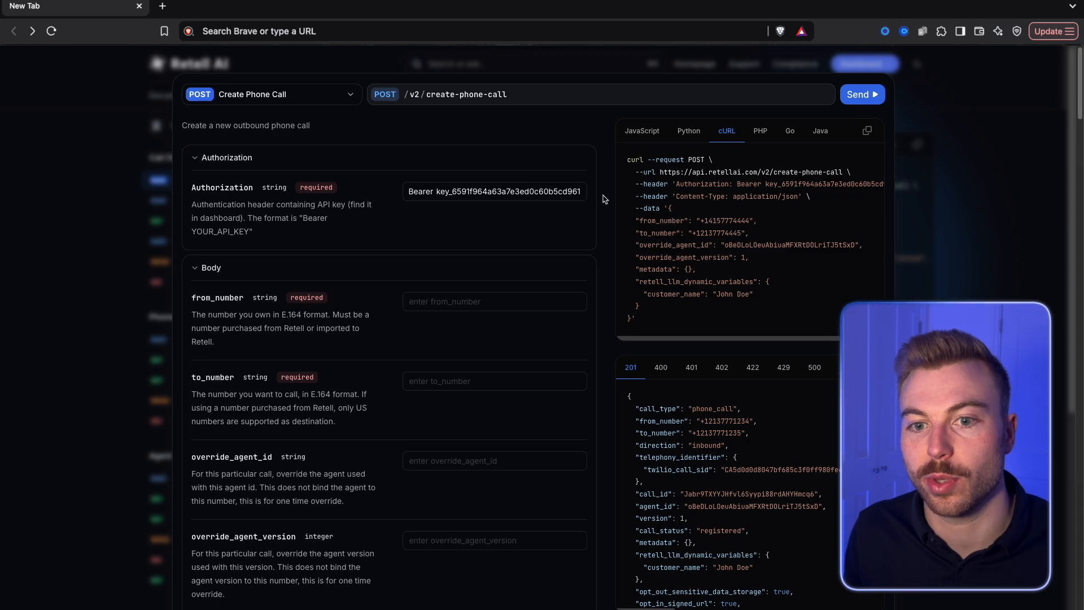
- Fill in the request's from_number with the Retell phone number and to_number with the recipient's phone number, and send the request
scroll(457, 262, down, 2)
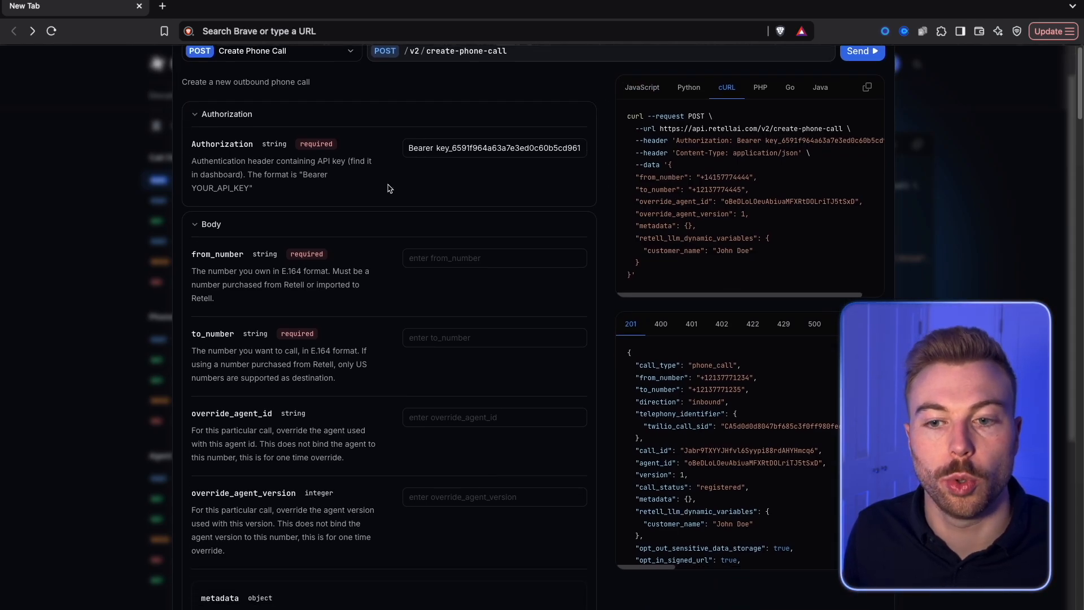
scroll(483, 227, down, 3)
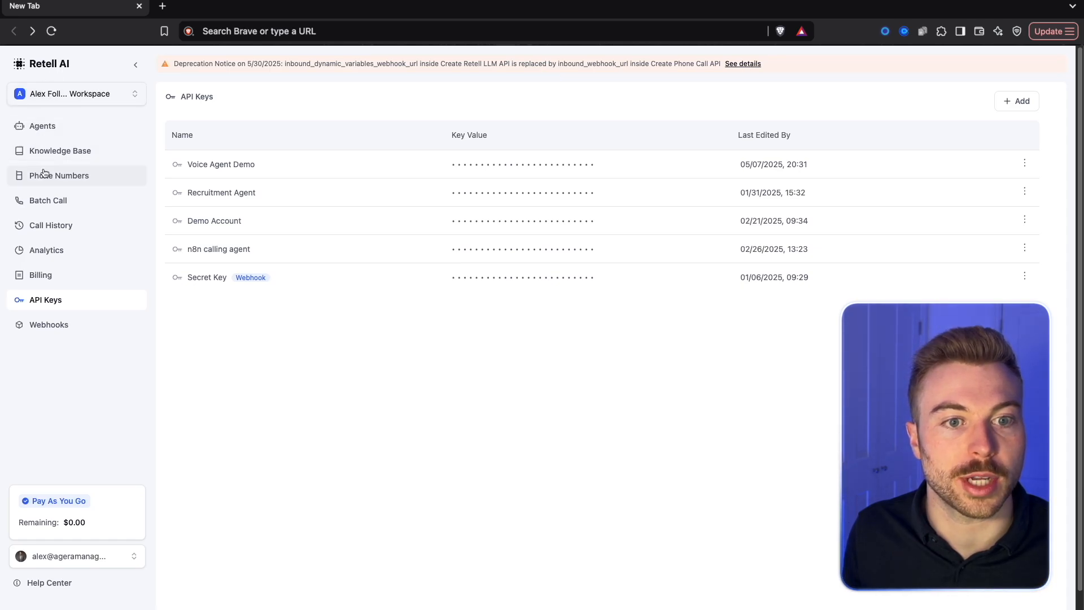
click(45, 176)
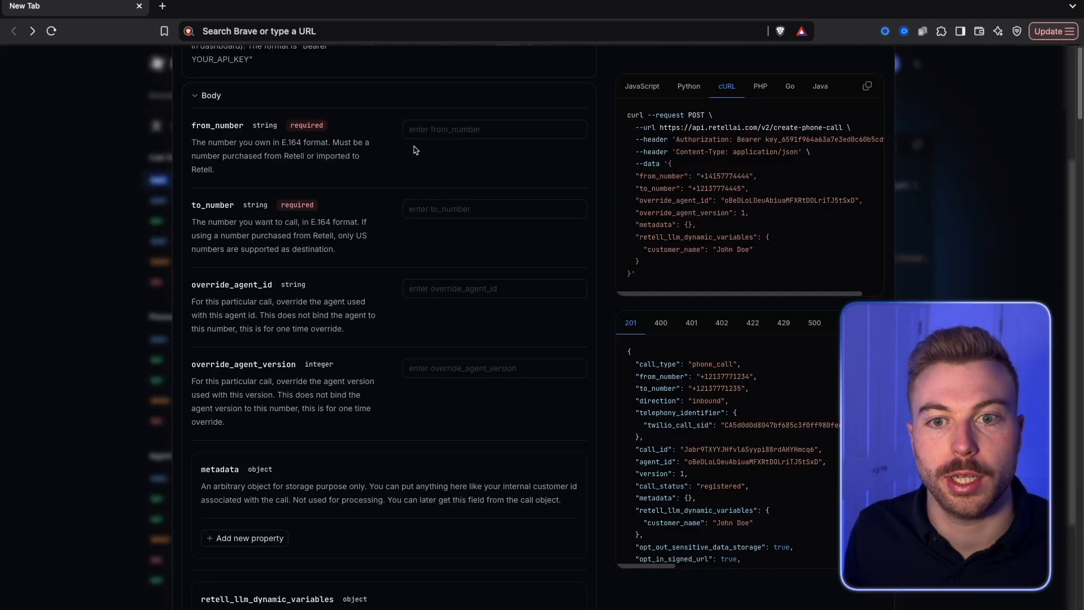
click(438, 127)
key(super+v)
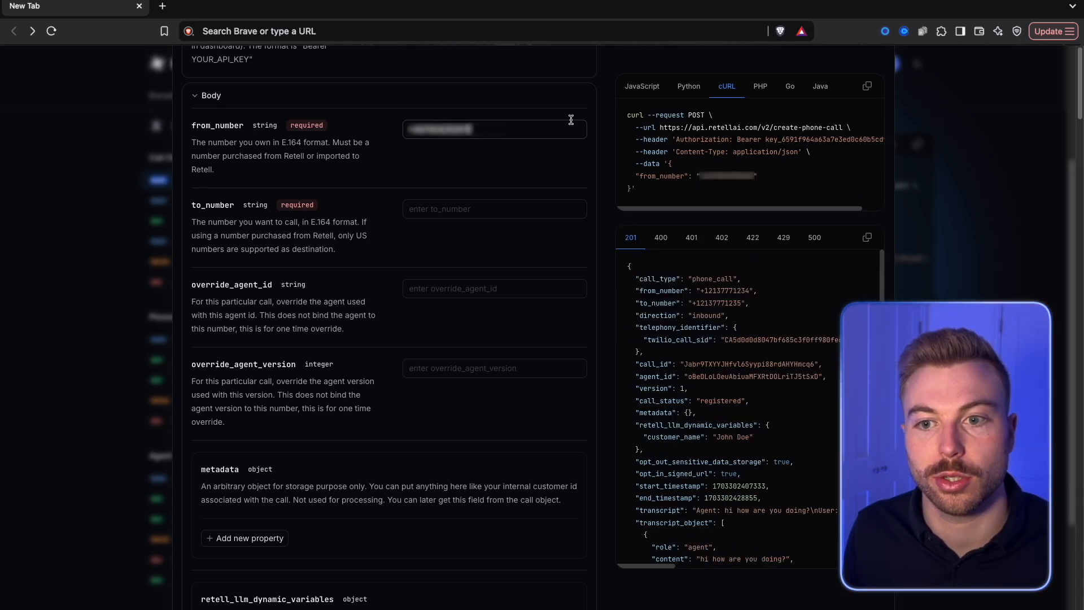
scroll(494, 137, down, 1)
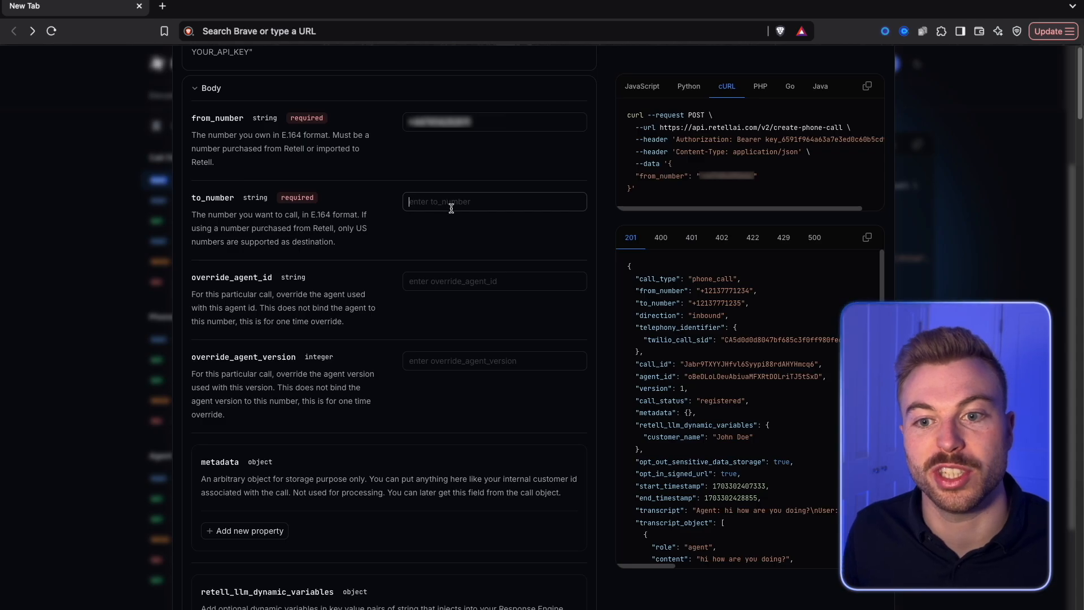
click(417, 195)
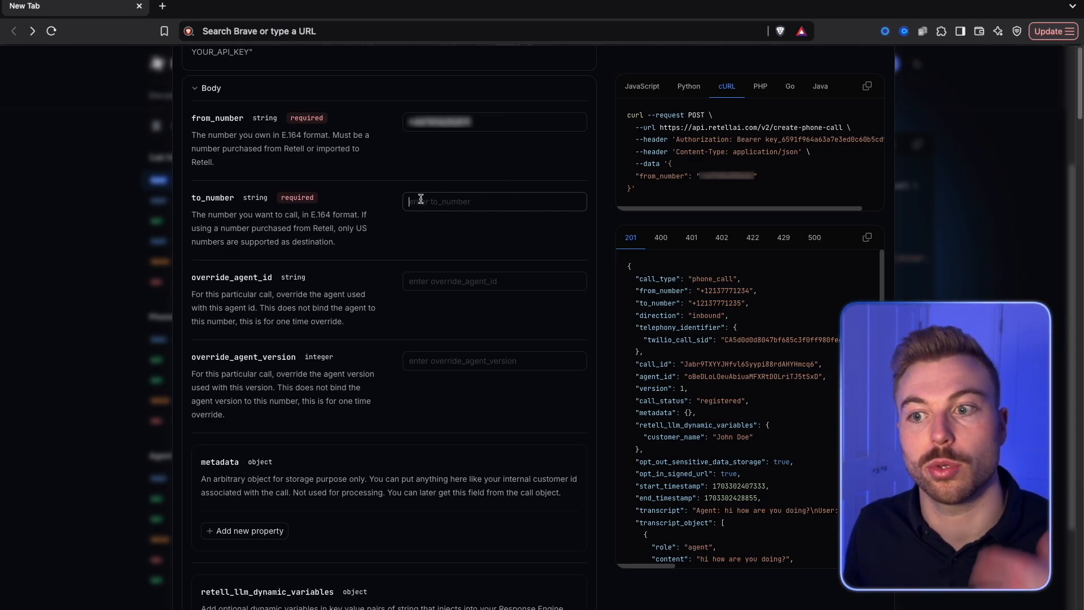
key(super+v)
scroll(544, 131, up, 3)
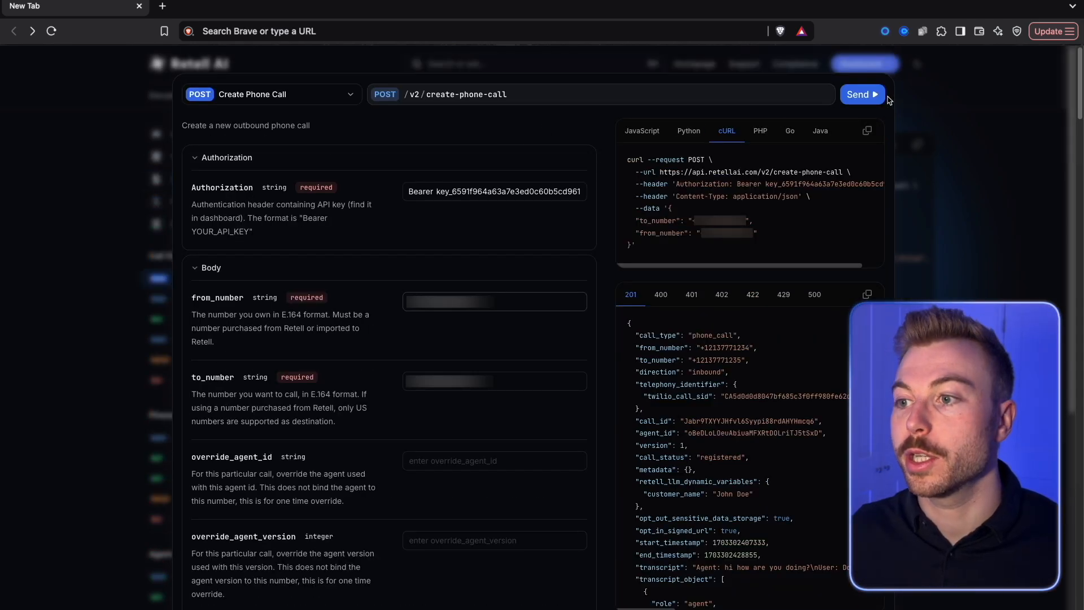
click(862, 94)
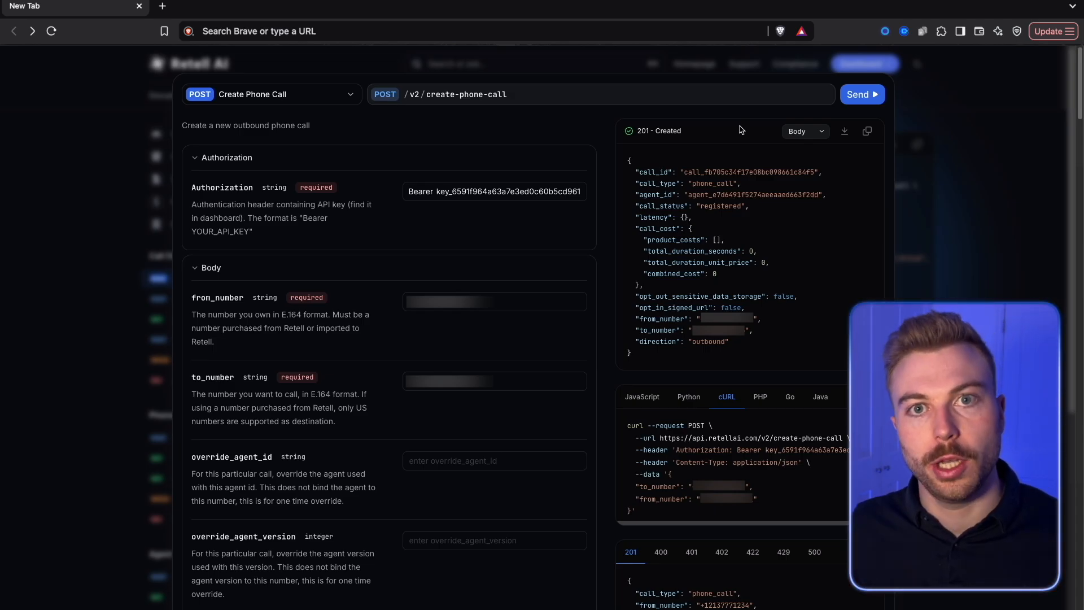
- Copy the agent ID of Customer Voice Agent Chaser from Retell and enter it as the request's override_agent_id
scroll(722, 356, down, 4)
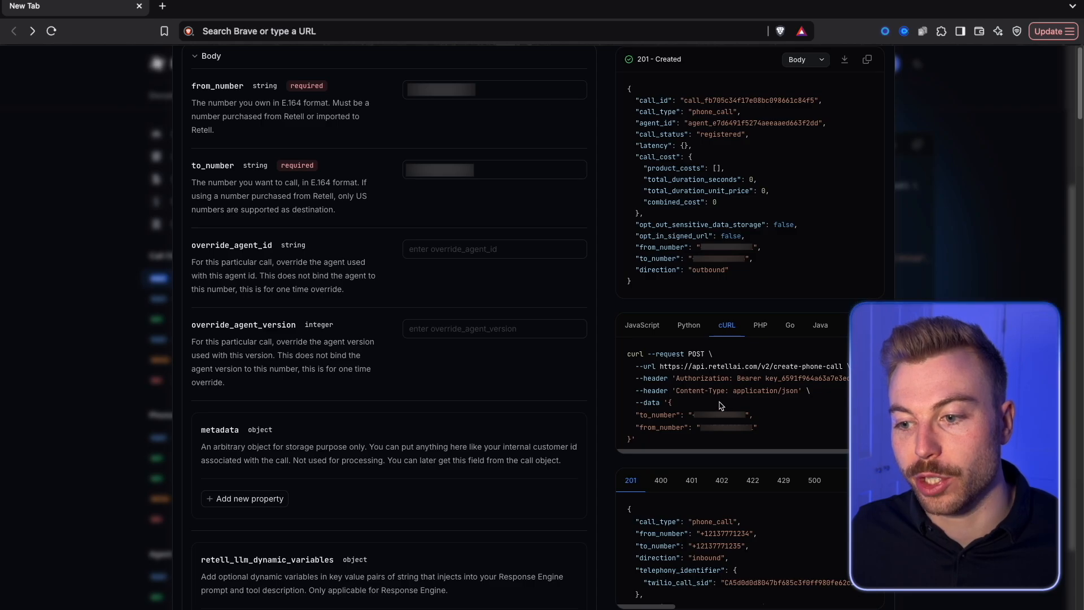
scroll(571, 401, up, 4)
scroll(571, 401, down, 3)
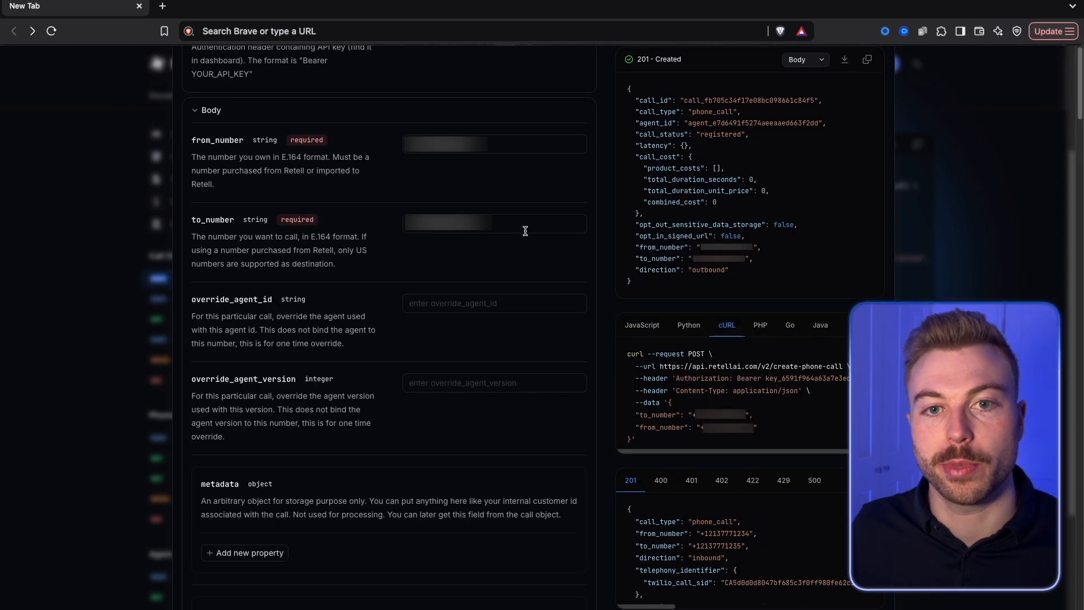
scroll(533, 297, down, 3)
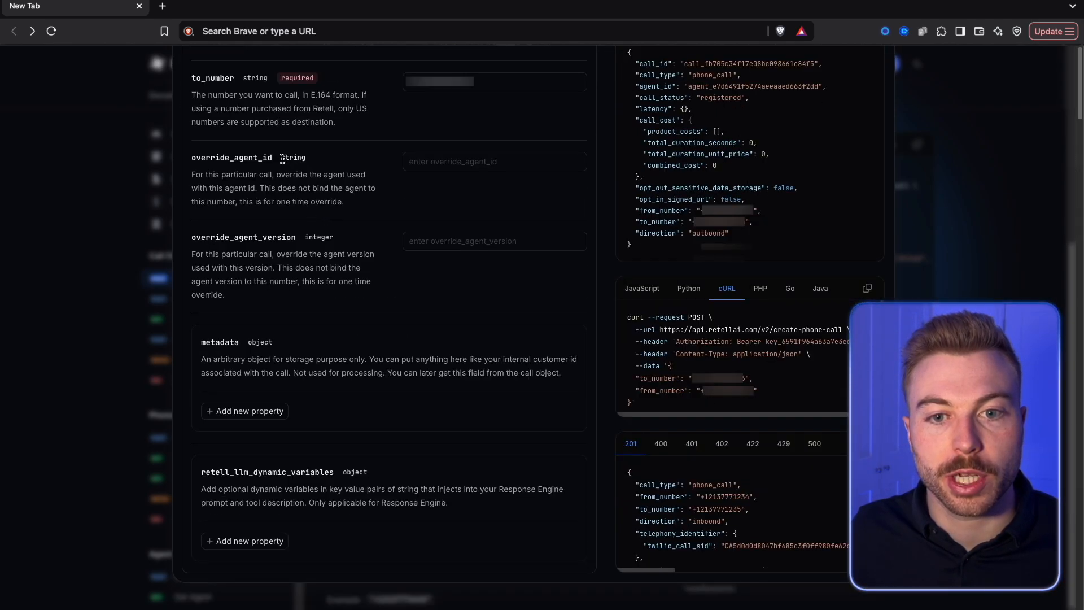
drag(282, 158, 188, 157)
click(251, 164)
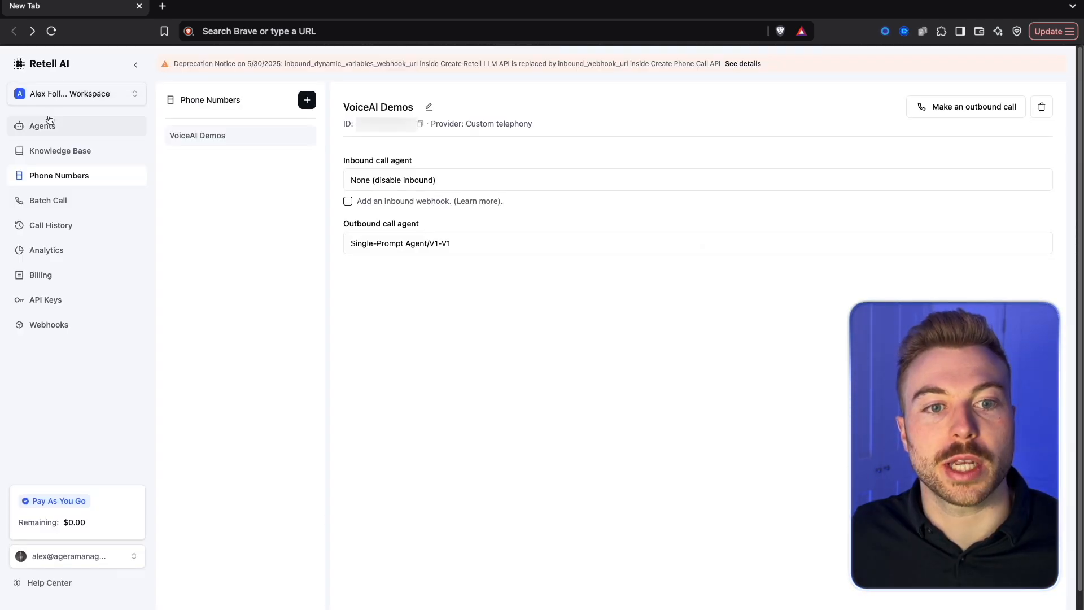
click(43, 126)
click(226, 222)
click(397, 163)
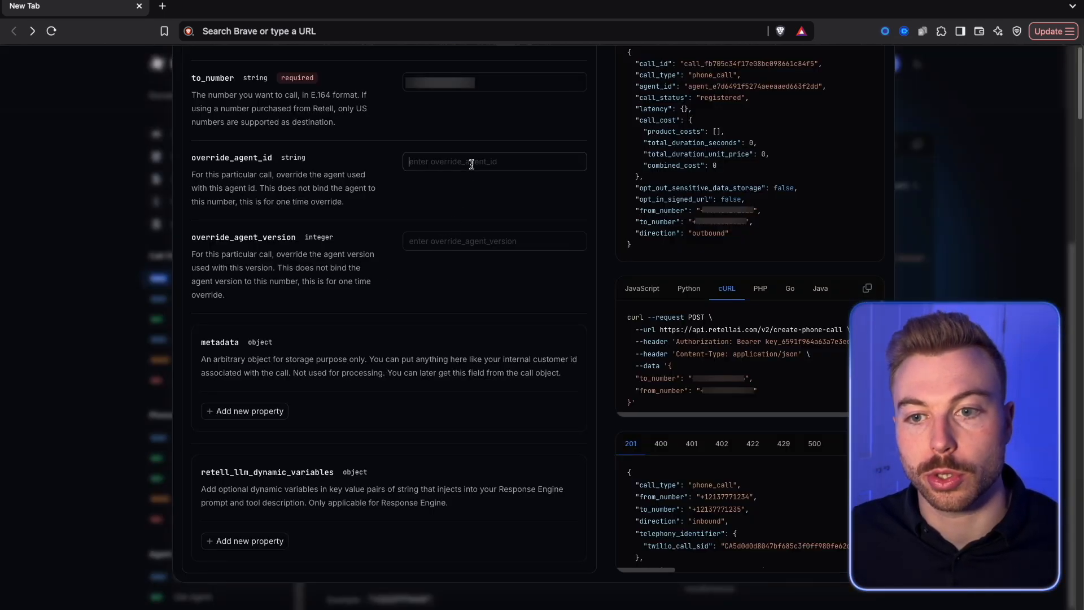
text(agent_e7d6491f5274aeeaaed663f2dd)
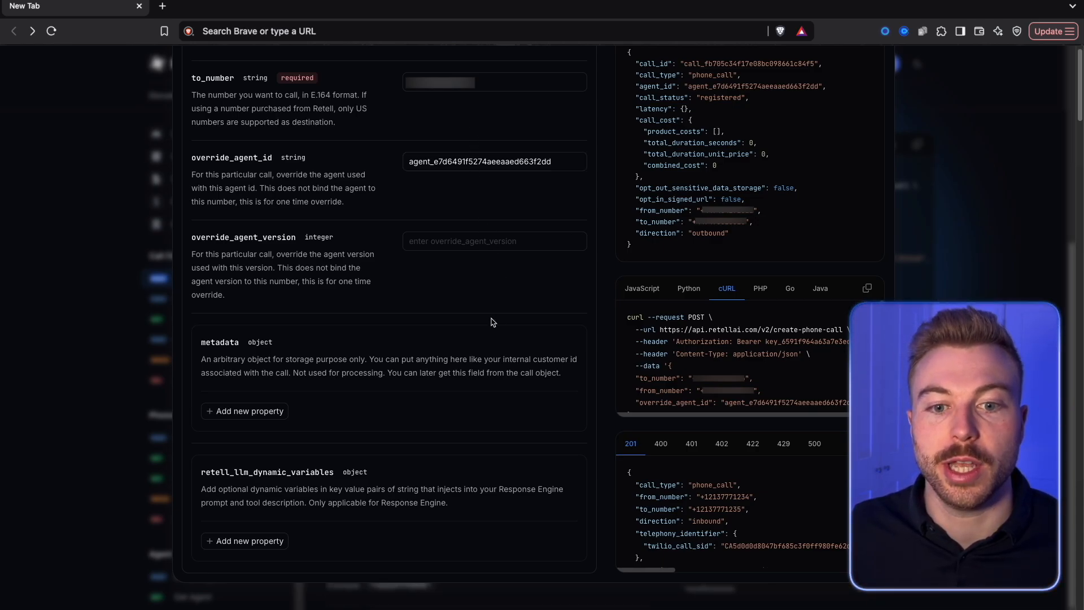
- Add the properties start time and endtime to the request's retell_llm_dynamic_variables
click(271, 536)
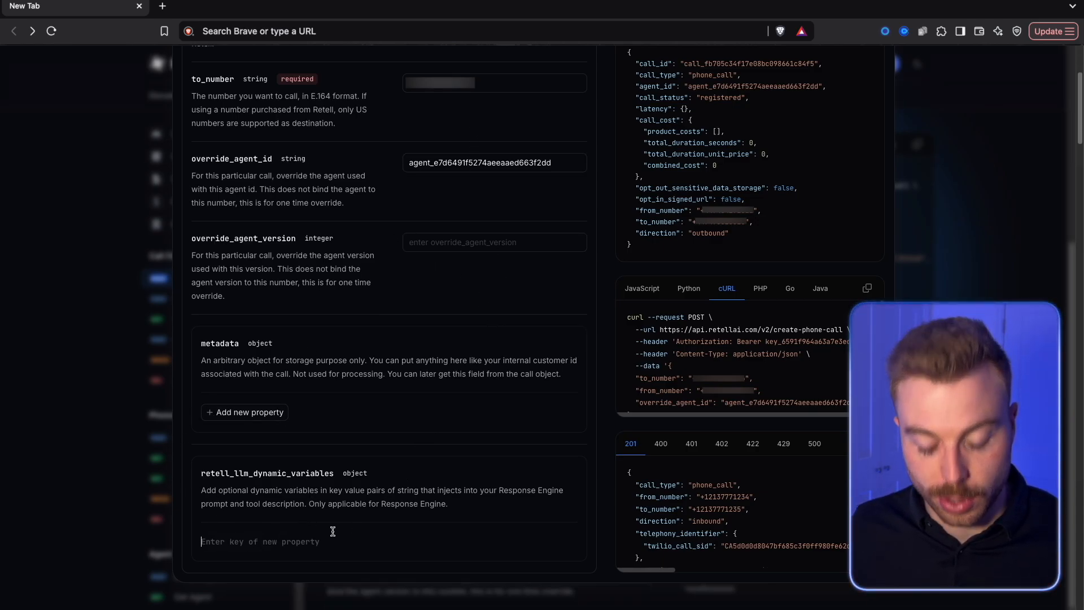
text(start time)
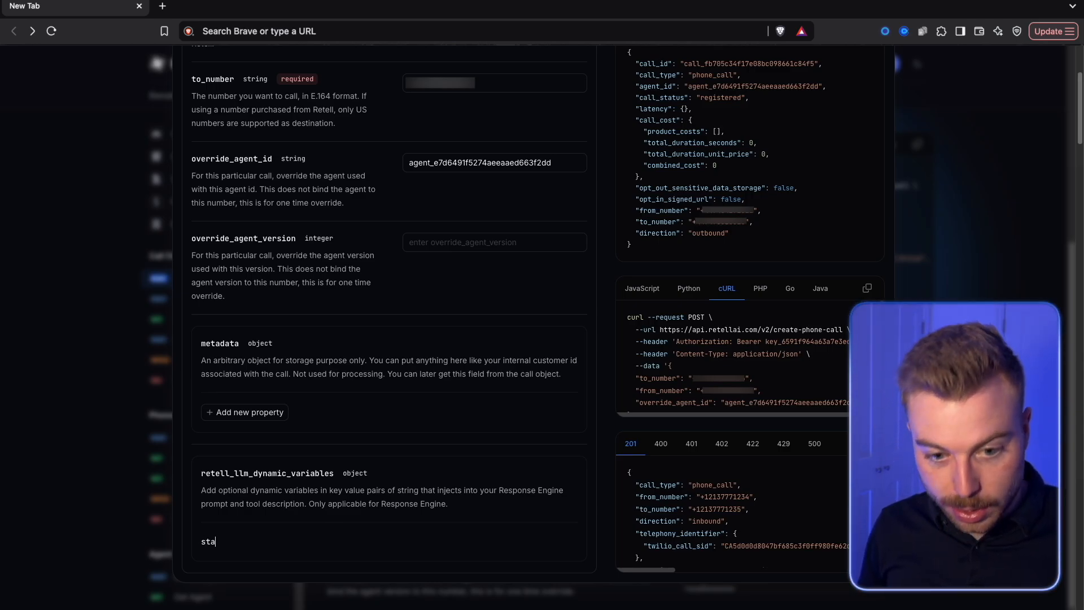
key(Return)
text(endtime)
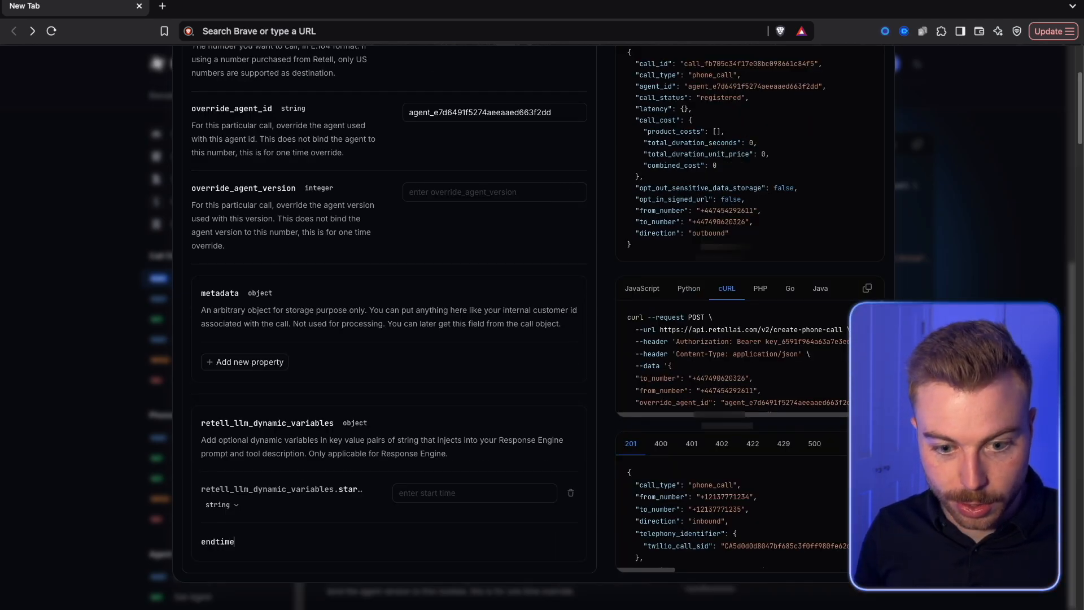
key(Return)
- Add the properties description and meetingtitle to the request's retell_llm_dynamic_variables
click(220, 587)
text(description)
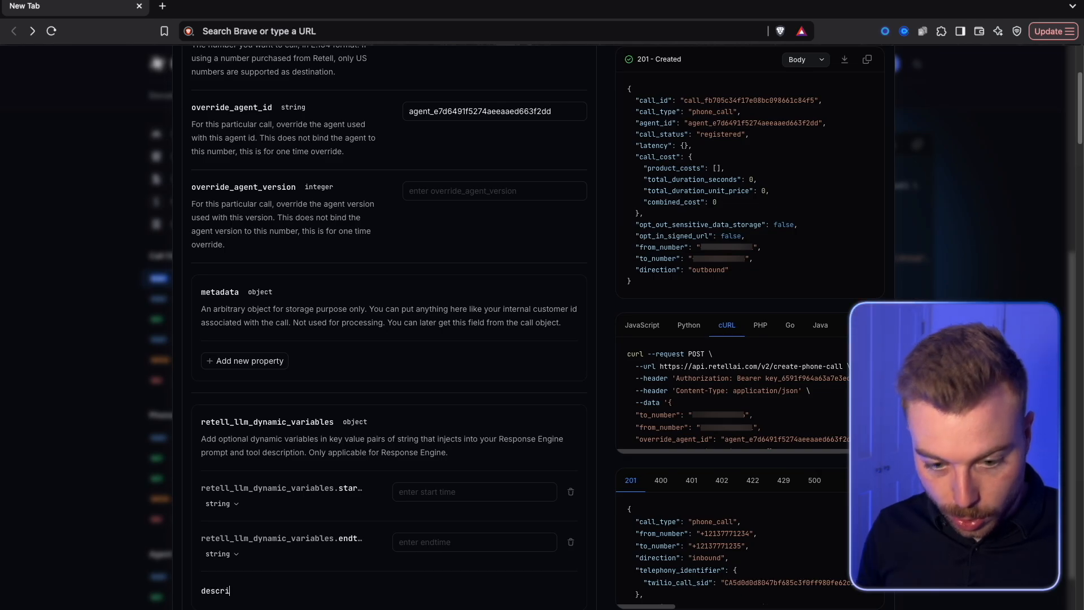
key(BackSpace)
key(BackSpace)
key(BackSpace)
key(BackSpace)
key(BackSpace)
key(BackSpace)
key(BackSpace)
key(BackSpace)
text(cription)
key(Return)
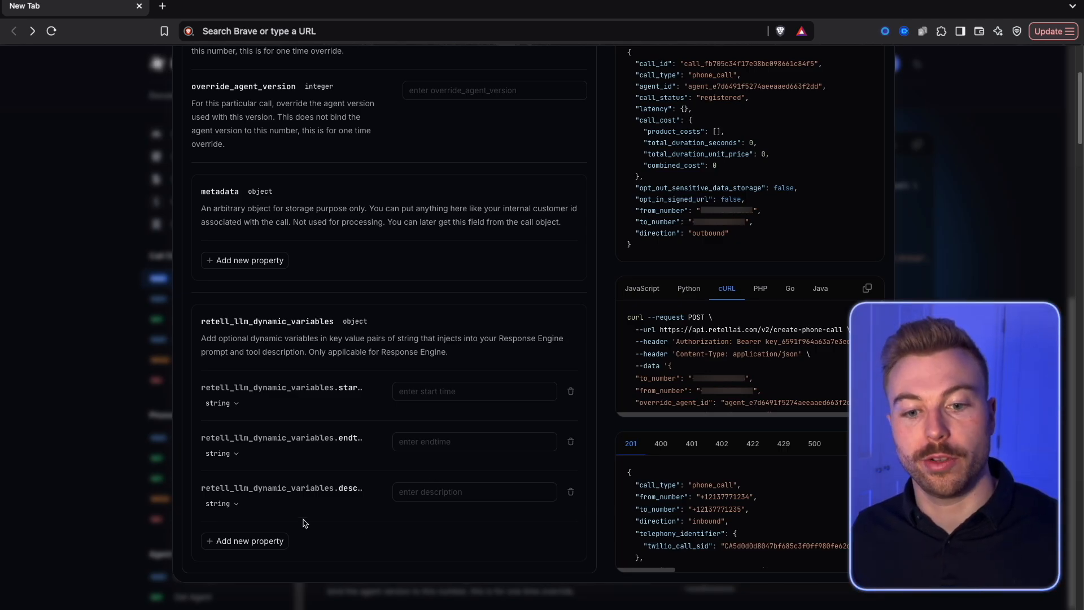
click(262, 540)
text(meetingtitle)
key(Return)
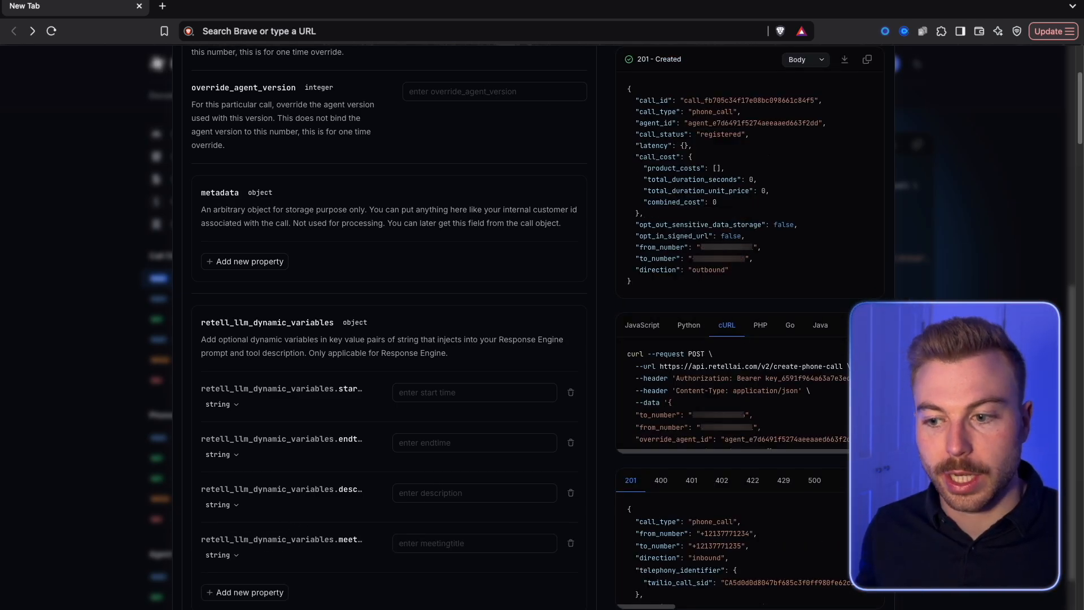
- Set all four dynamic variables to the placeholder <HOLD> and copy the generated cURL command
scroll(740, 396, down, 2)
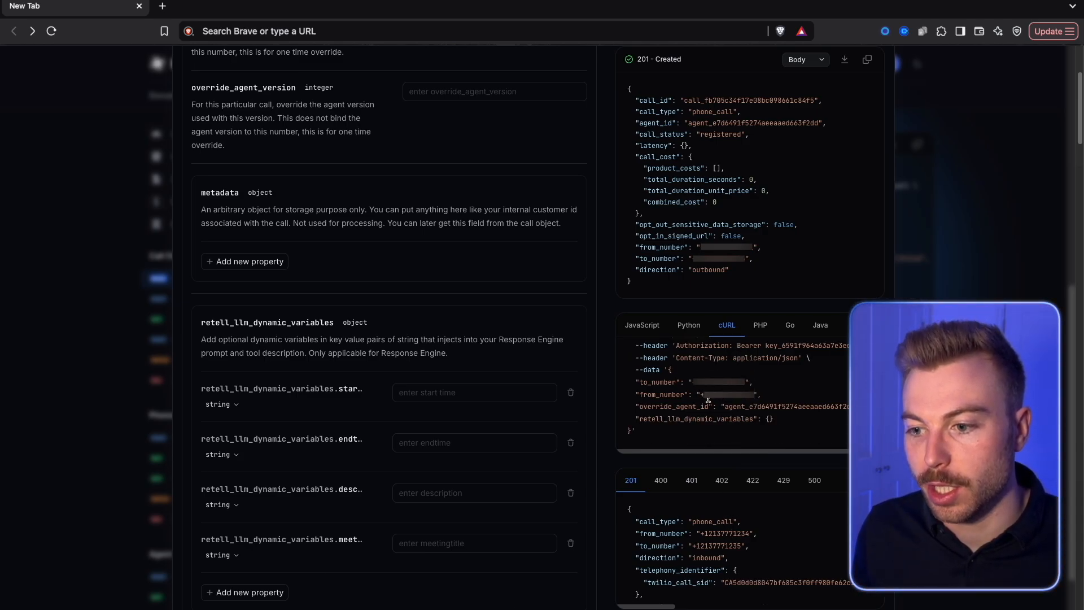
scroll(729, 418, down, 2)
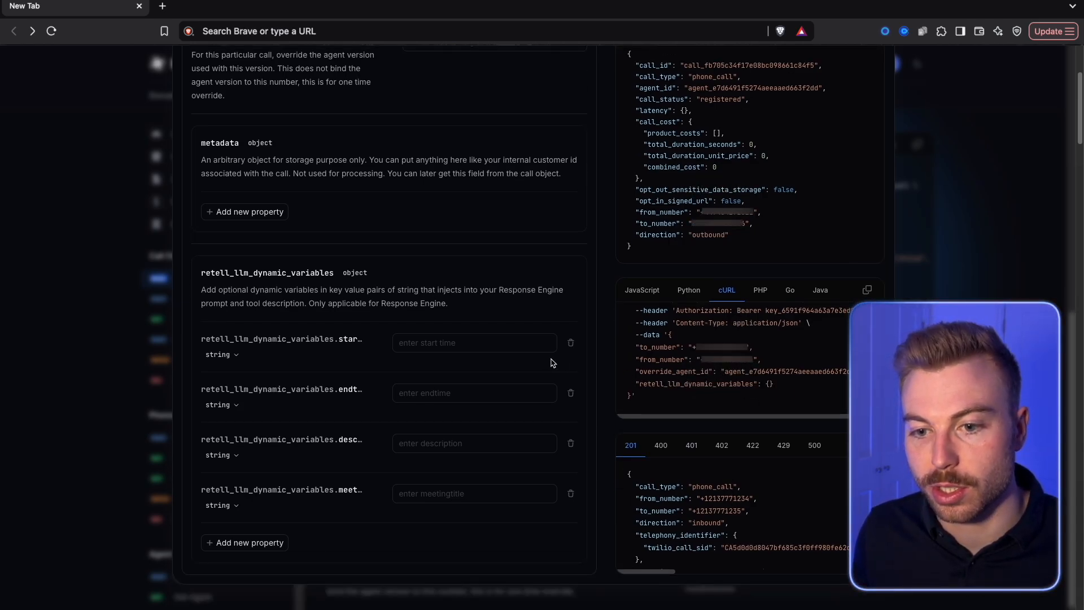
click(404, 343)
text(<>)
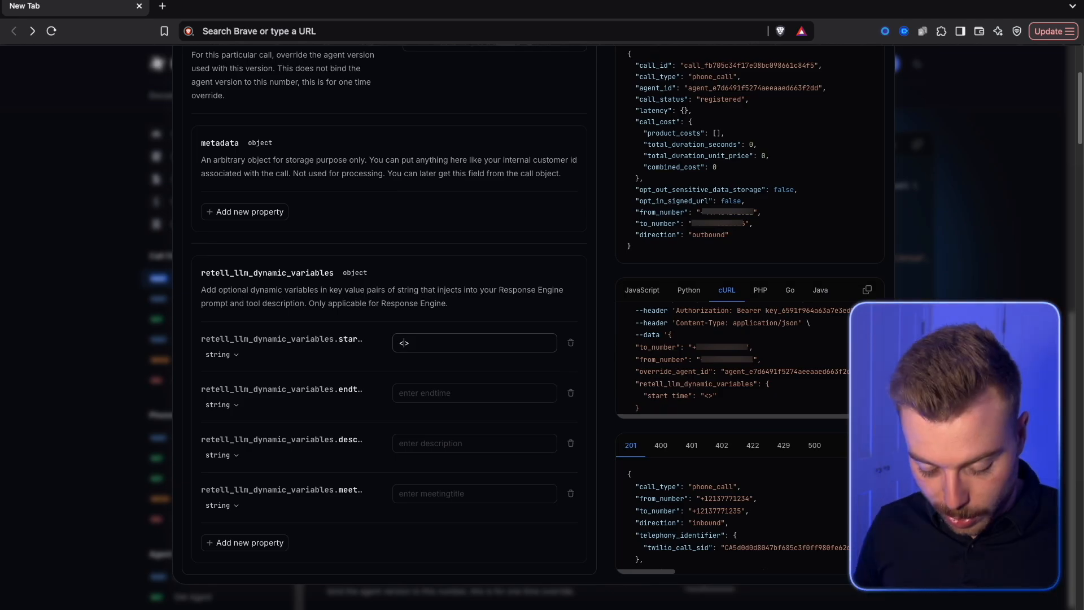
text(GHOL)
key(BackSpace)
text(HOLD)
drag(404, 343, 519, 338)
key(ctrl+c)
click(492, 383)
key(ctrl+v)
click(486, 440)
key(ctrl+v)
click(472, 492)
key(ctrl+v)
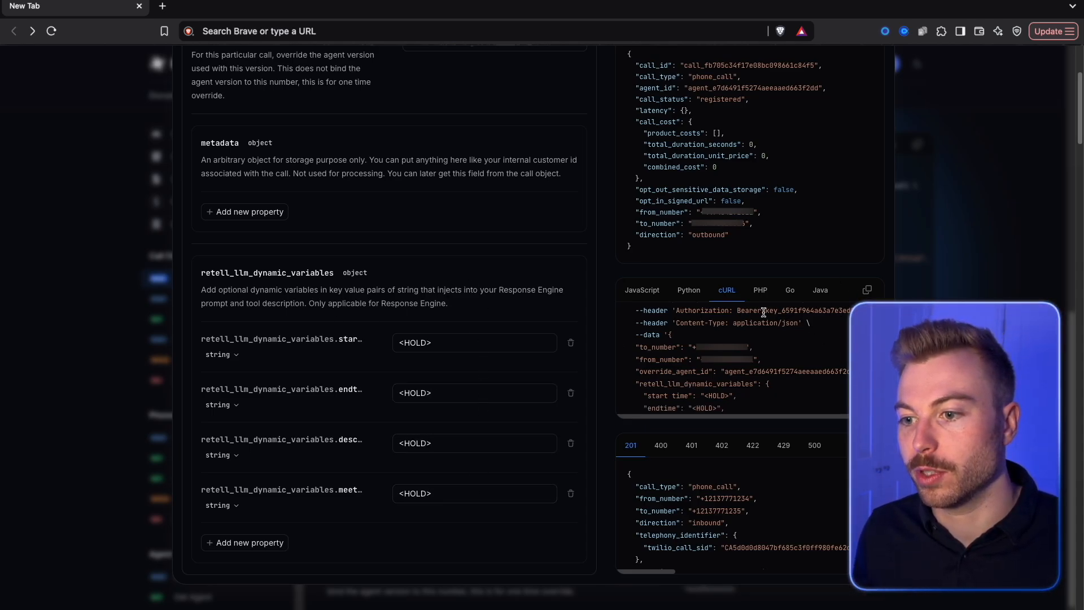
click(867, 289)
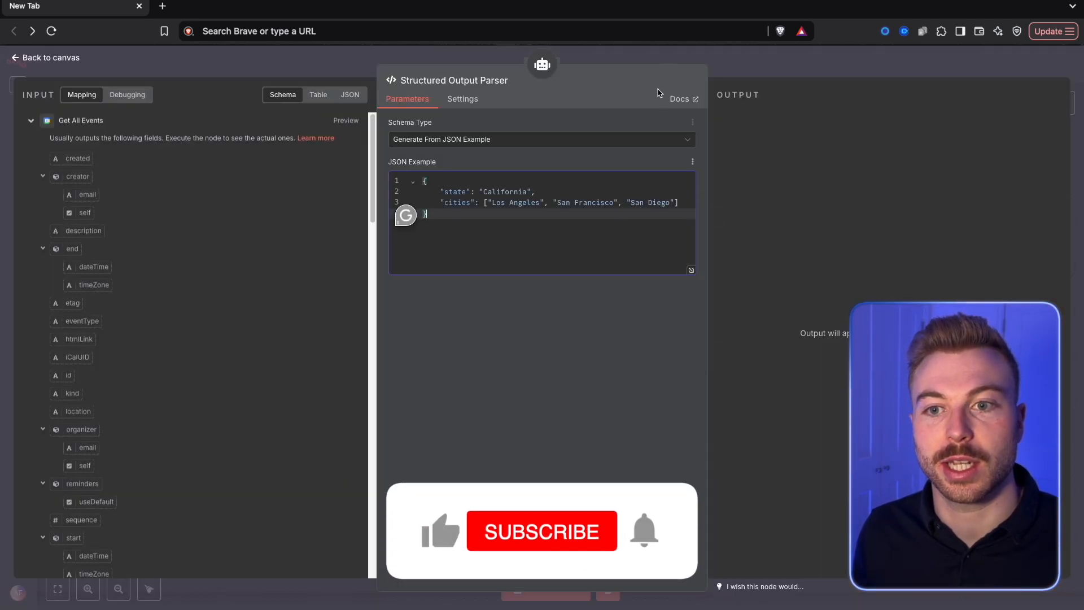
- In n8n, close the Structured Output Parser, save the workflow and add an HTTP Request node after the AI Agent
click(757, 73)
click(910, 63)
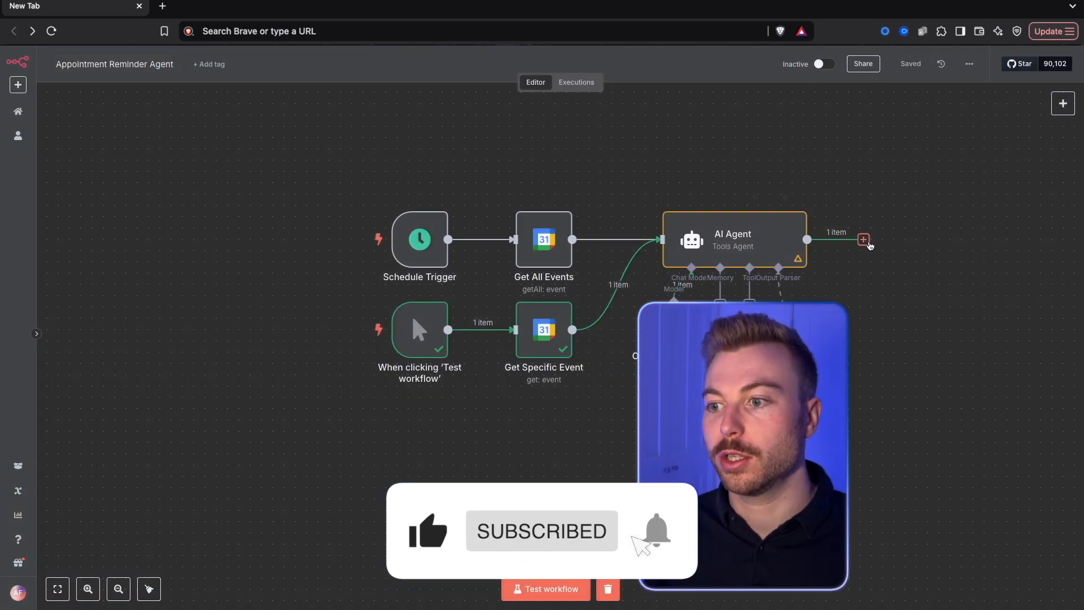
click(863, 239)
text(http)
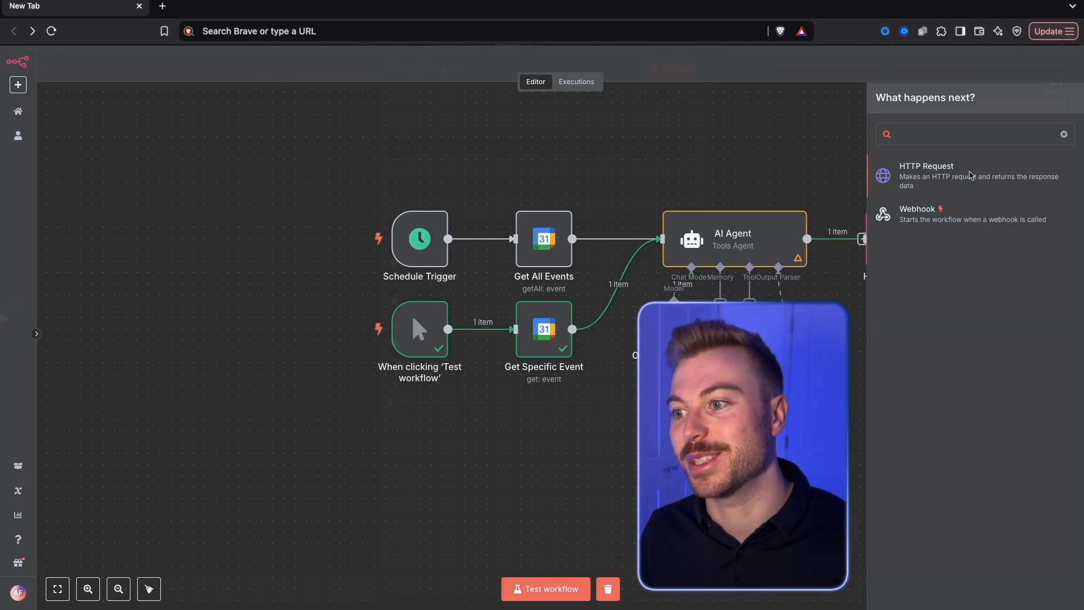
click(973, 176)
- Import the copied Create Phone Call cURL command, including its API key authorization, into the HTTP Request node
click(667, 125)
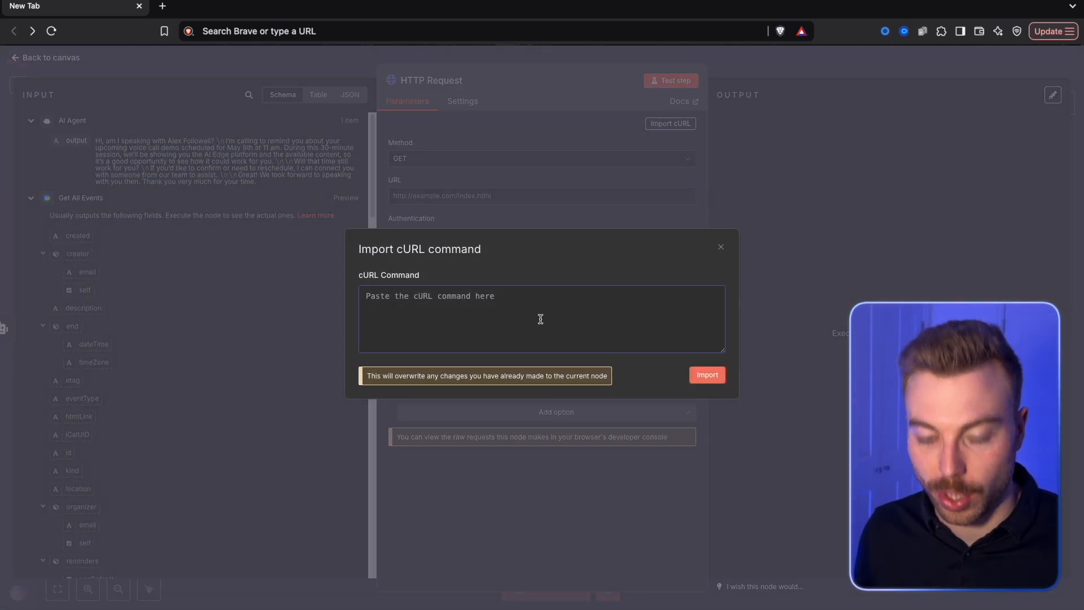
key(ctrl+v)
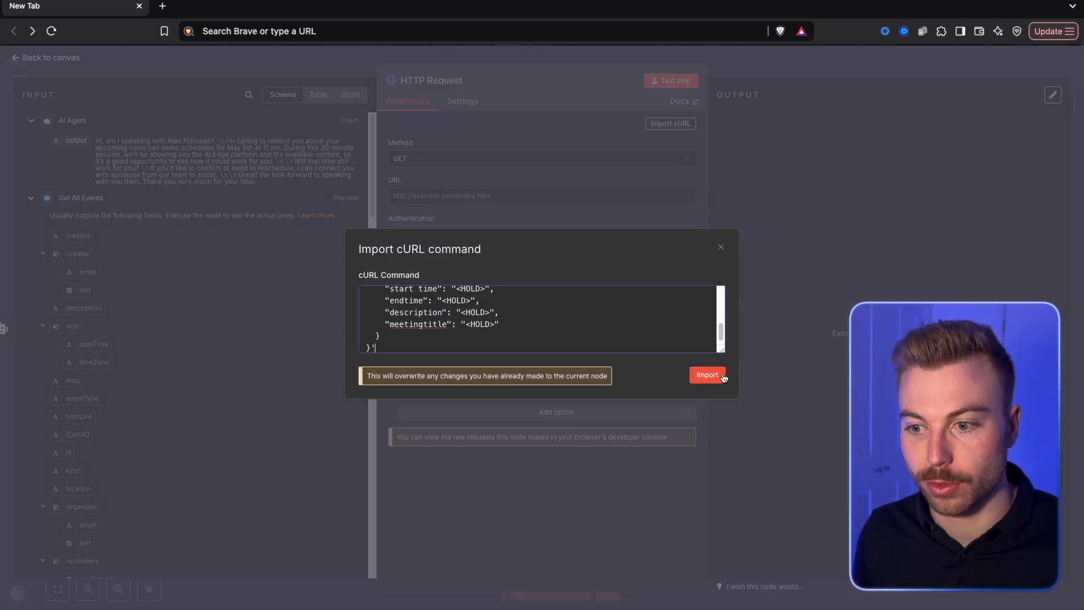
click(707, 375)
scroll(566, 266, down, 5)
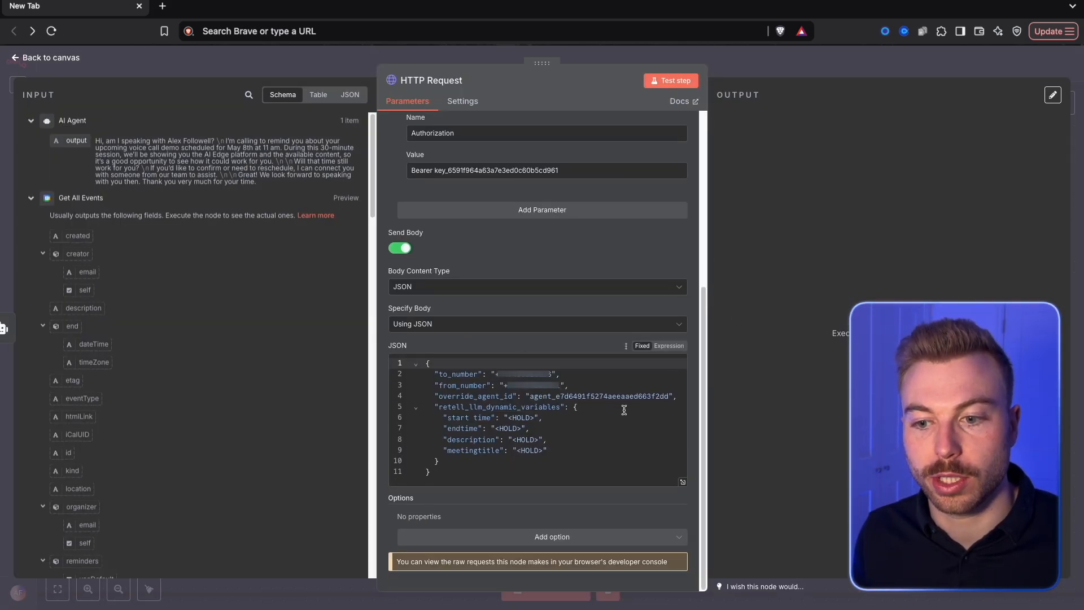
- Copy the HTTP Request's JSON body and replace the Structured Output Parser's JSON example with it
drag(547, 395, 619, 408)
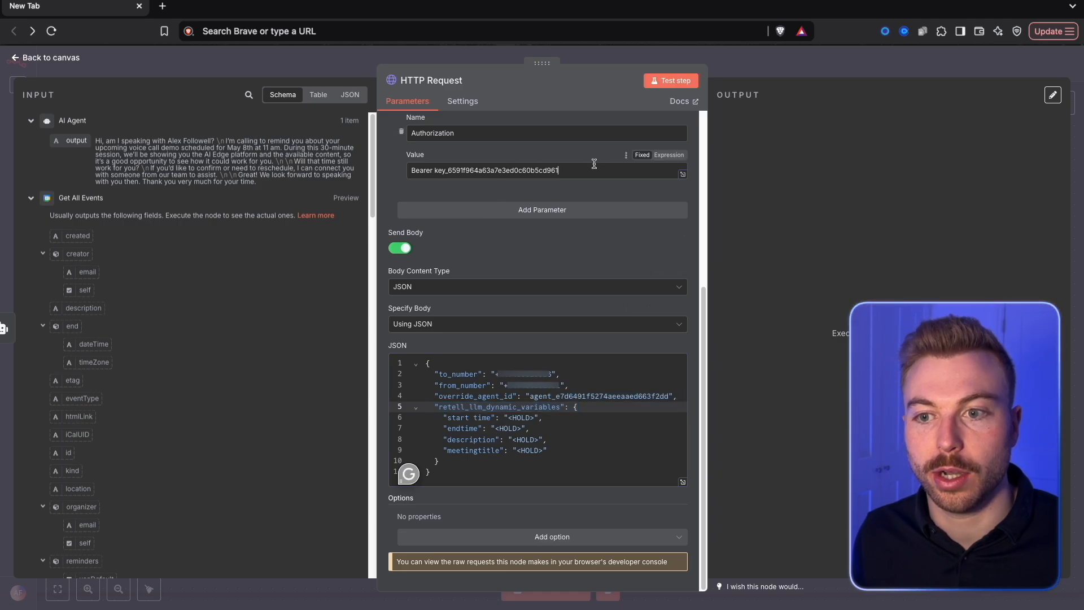
drag(604, 170, 411, 169)
click(532, 262)
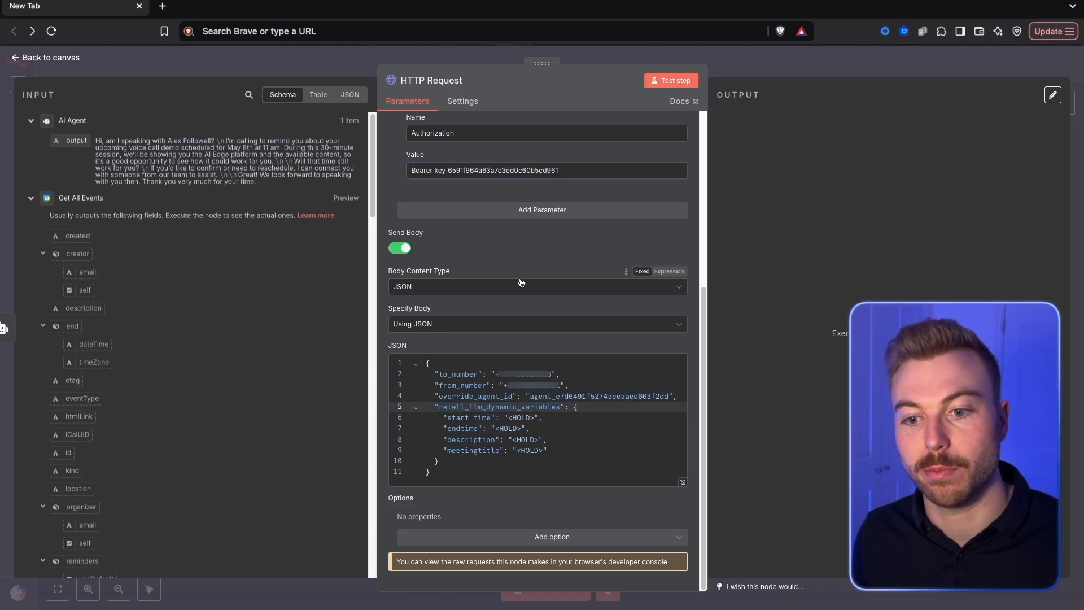
drag(450, 471, 408, 366)
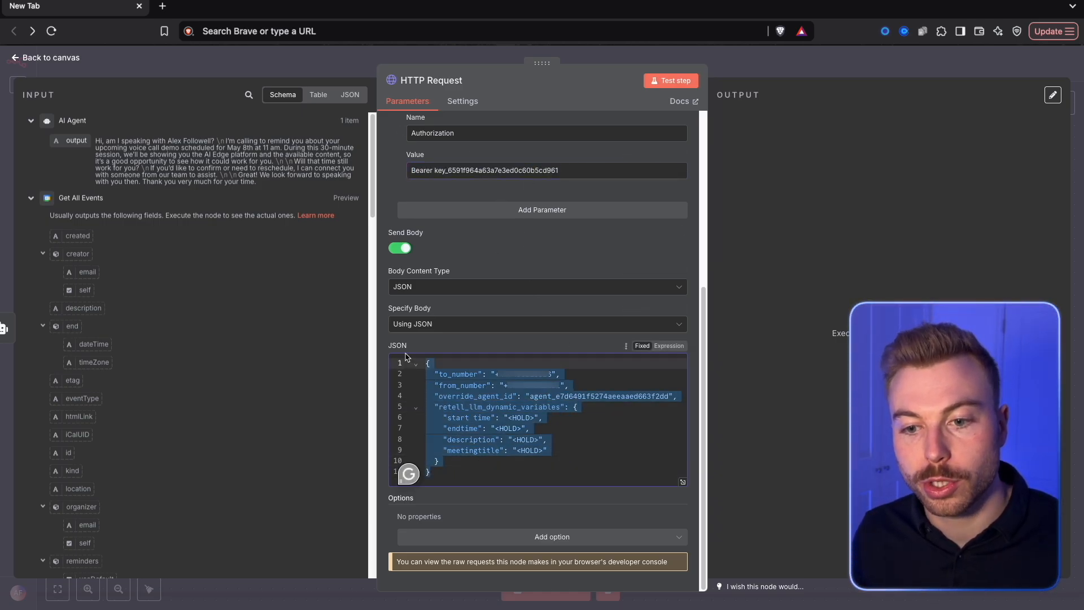
key(Escape)
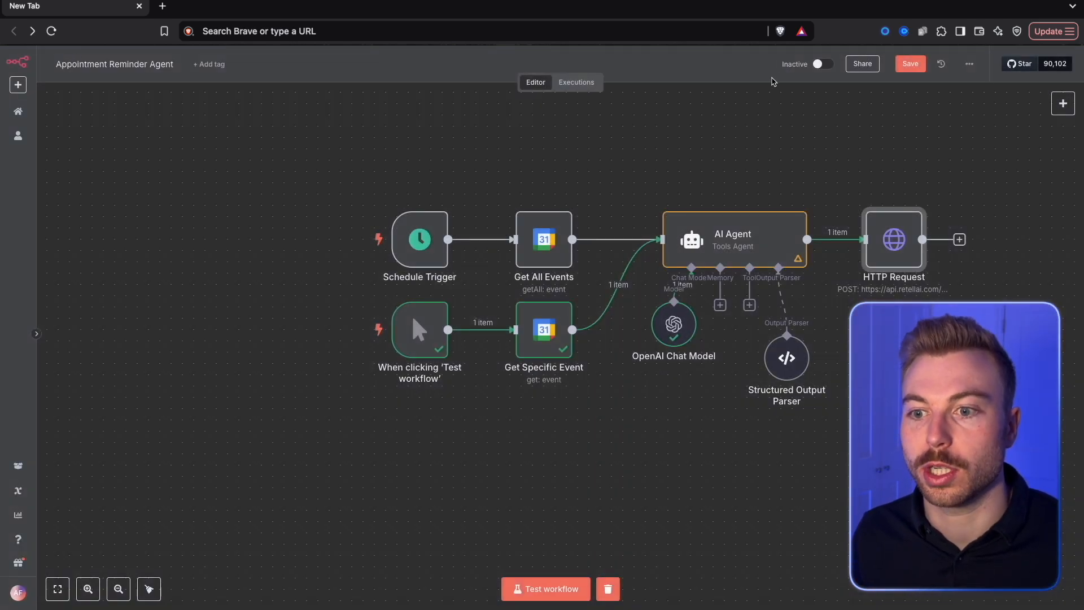
double_click(779, 337)
click(678, 211)
key(ctrl+a)
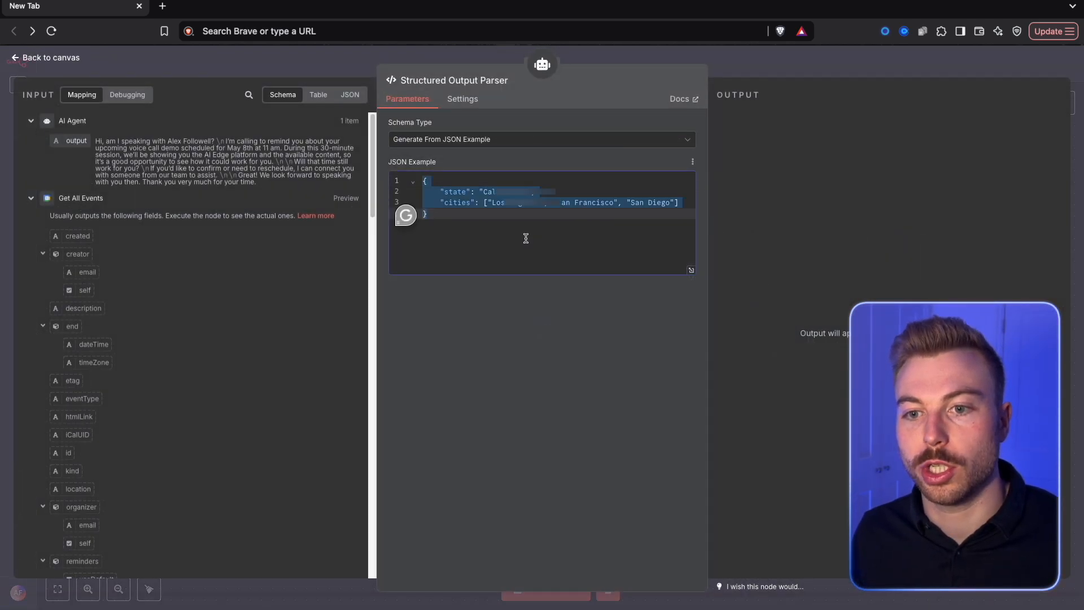
key(ctrl+v)
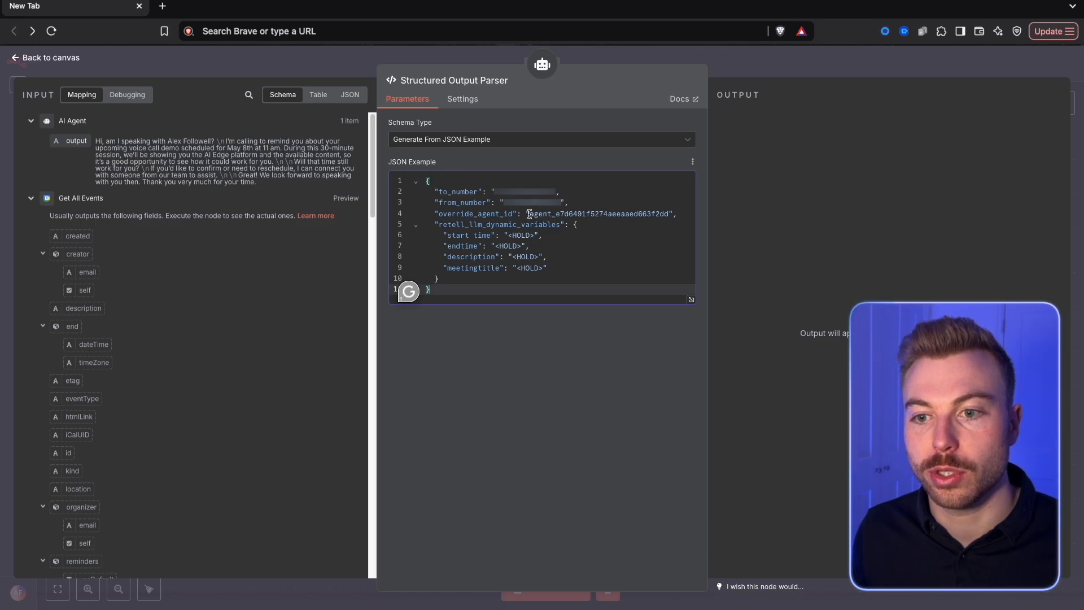
- Replace the from_number value in the JSON example with "the customer phone number is e164 format"
drag(506, 202, 551, 201)
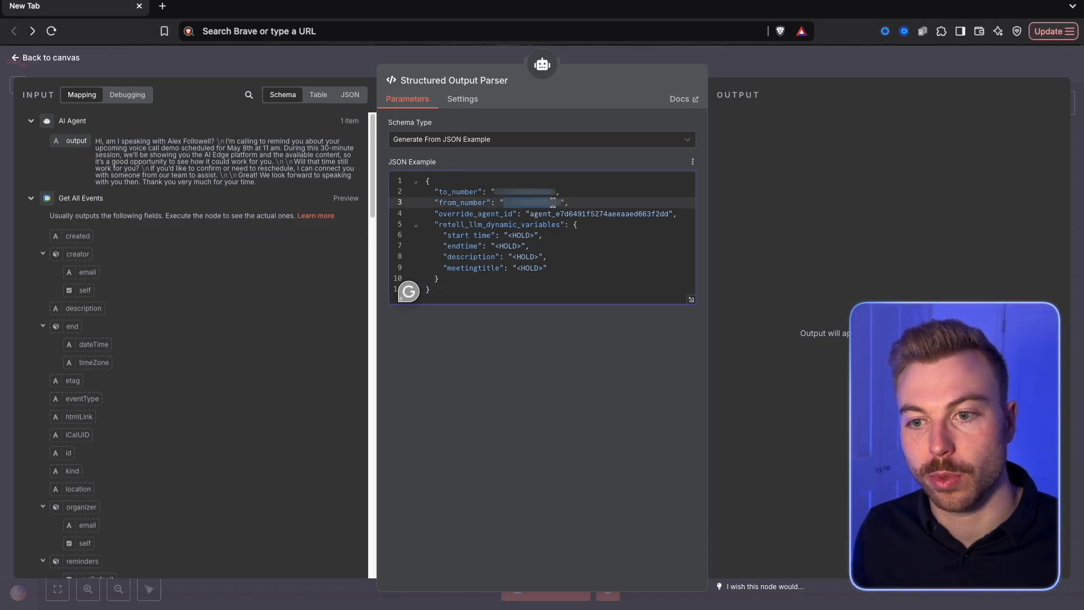
text(the custome)
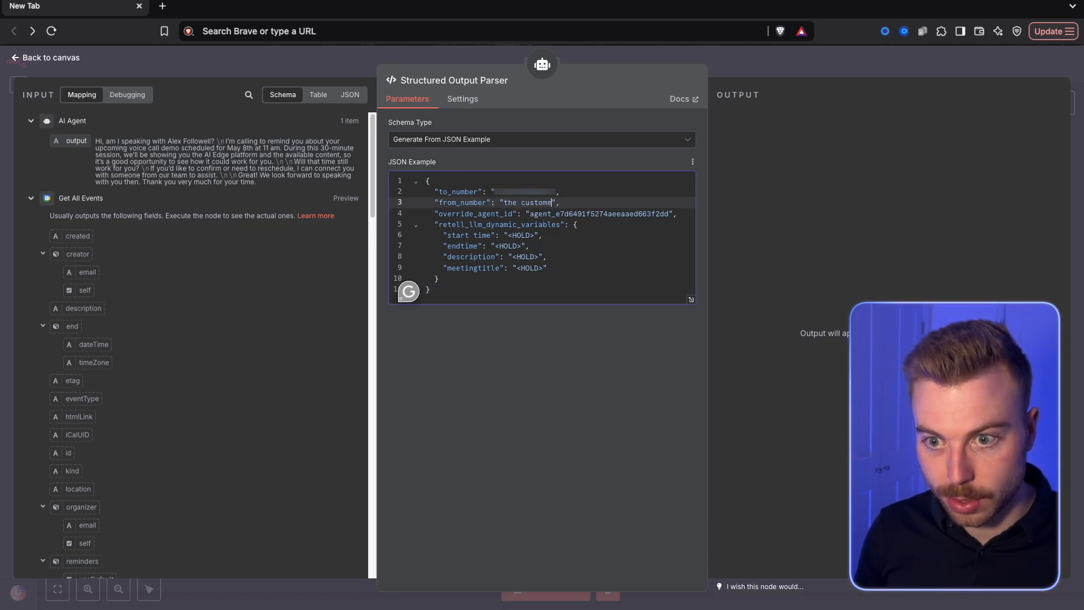
text(r phone nuymb)
key(BackSpace)
key(BackSpace)
key(BackSpace)
text(mber is e164 format)
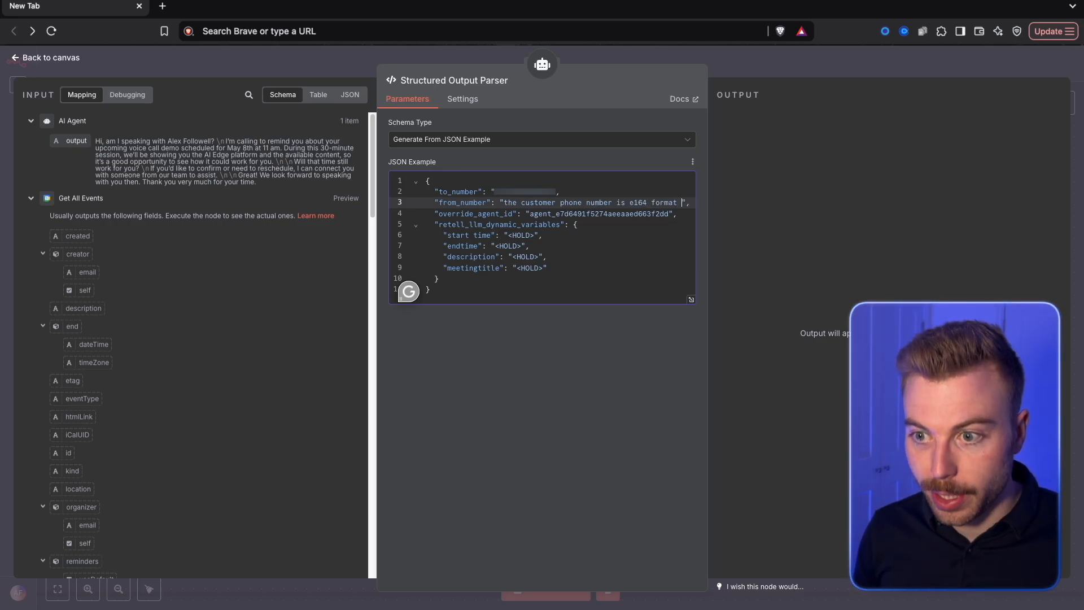
- Set start time to "start time of meeting" and endtime to "end time of meeting" in the JSON example
drag(534, 236, 509, 237)
key(BackSpace)
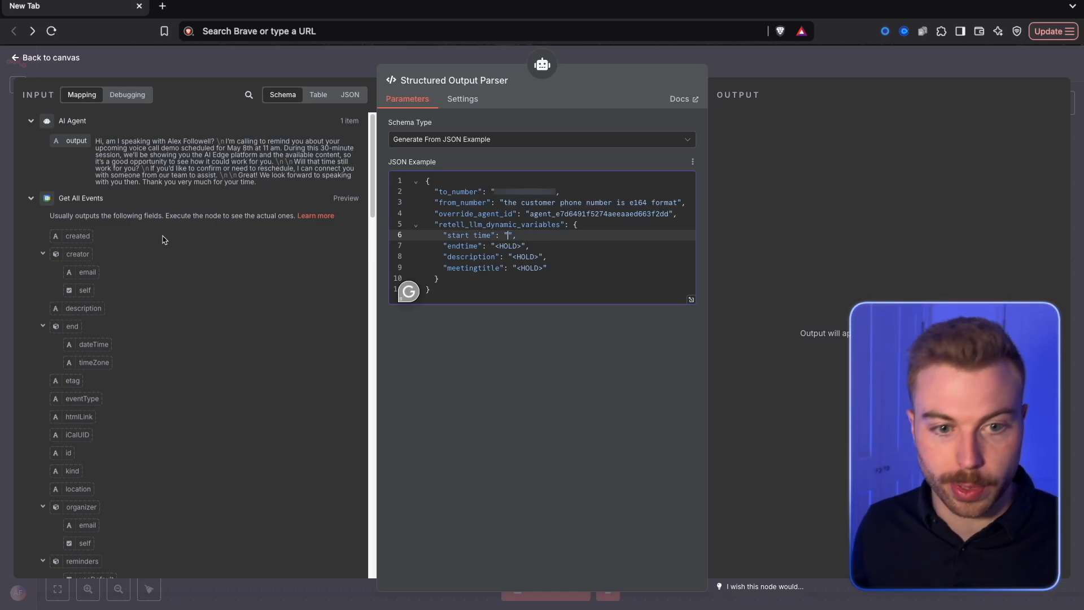
click(31, 197)
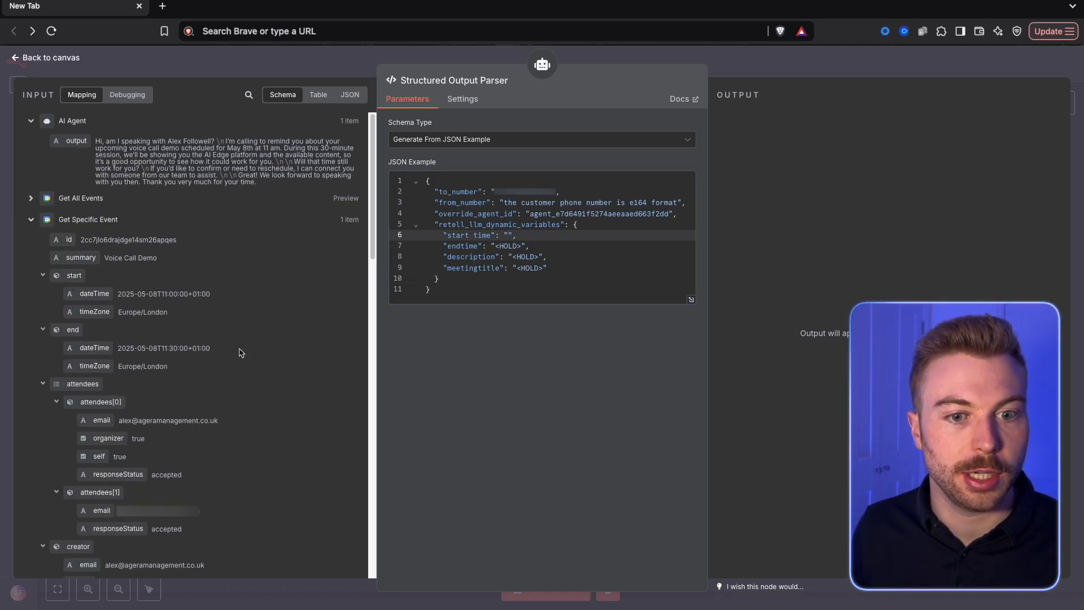
scroll(241, 353, down, 1)
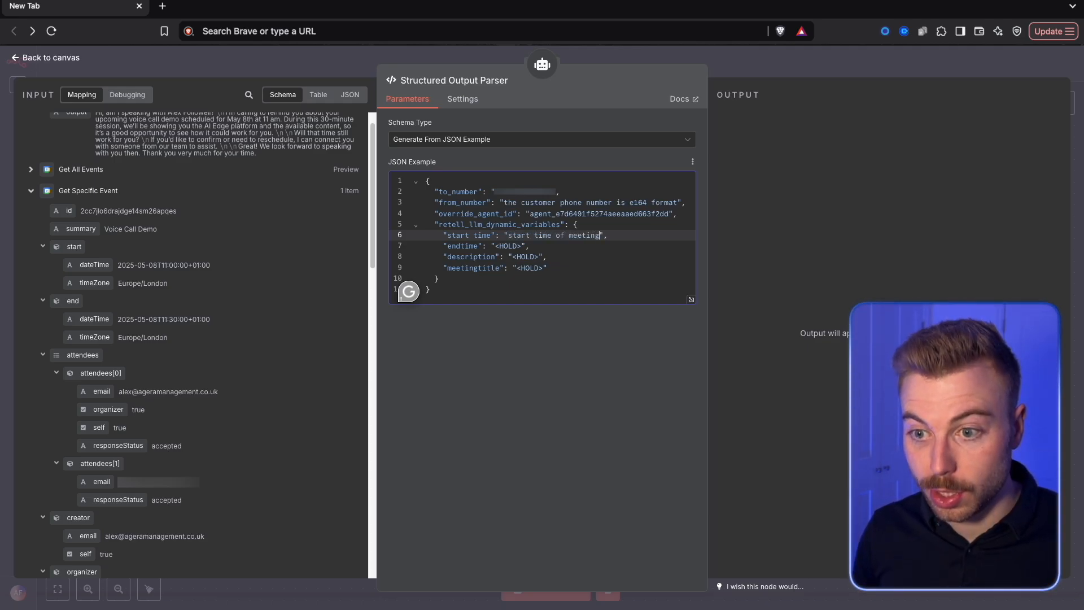
drag(525, 245, 502, 246)
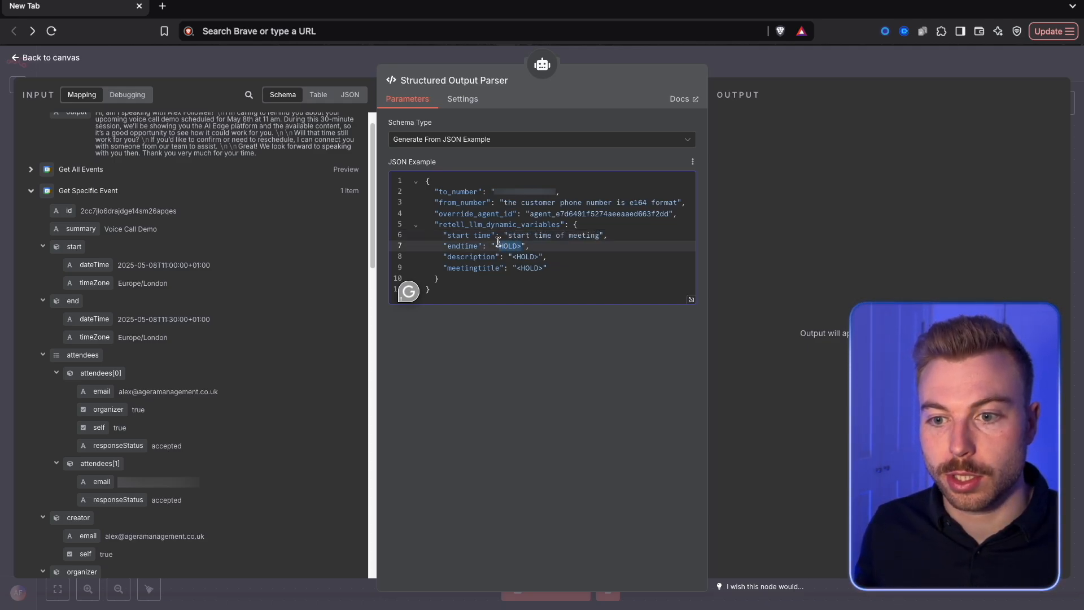
text(end time of m)
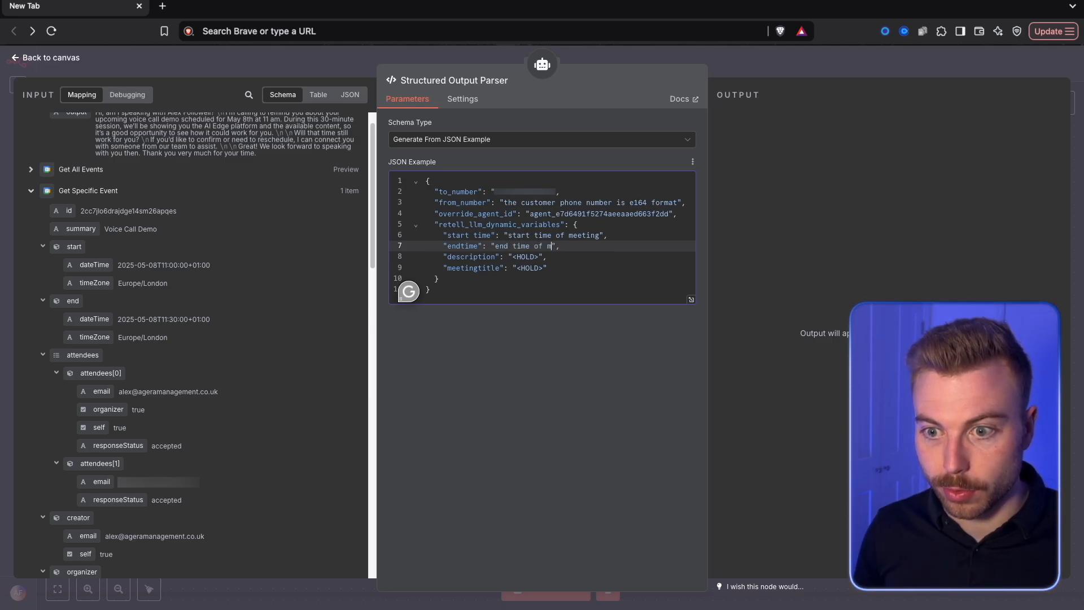
text(eeting)
- Set description to "description of the meeting for the person to understand the context" and meetingtitle to "the meeting title"
drag(540, 257, 513, 253)
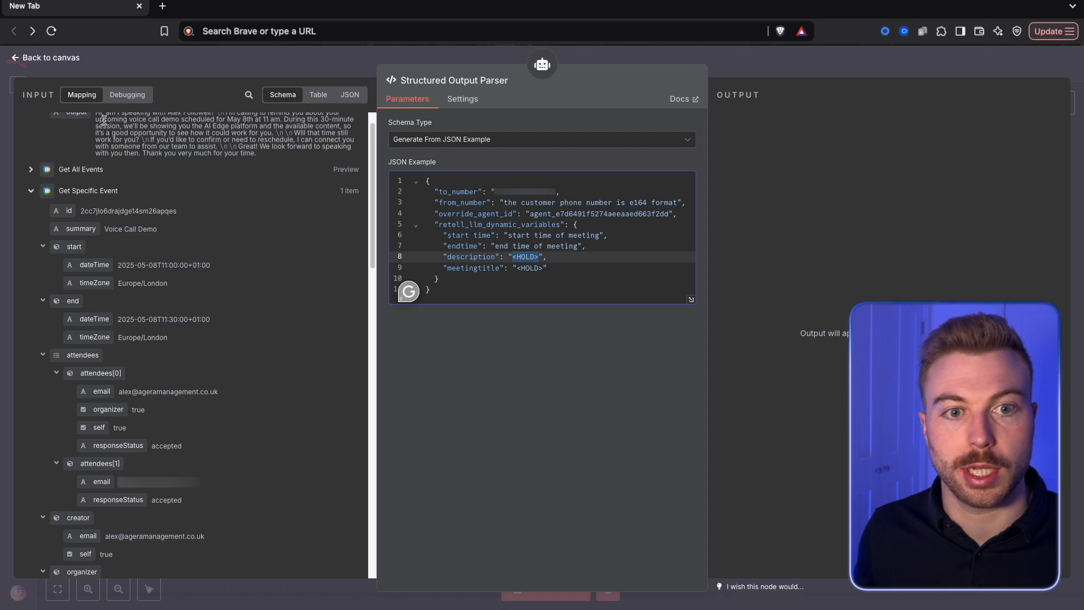
scroll(104, 120, up, 1)
drag(76, 141, 514, 256)
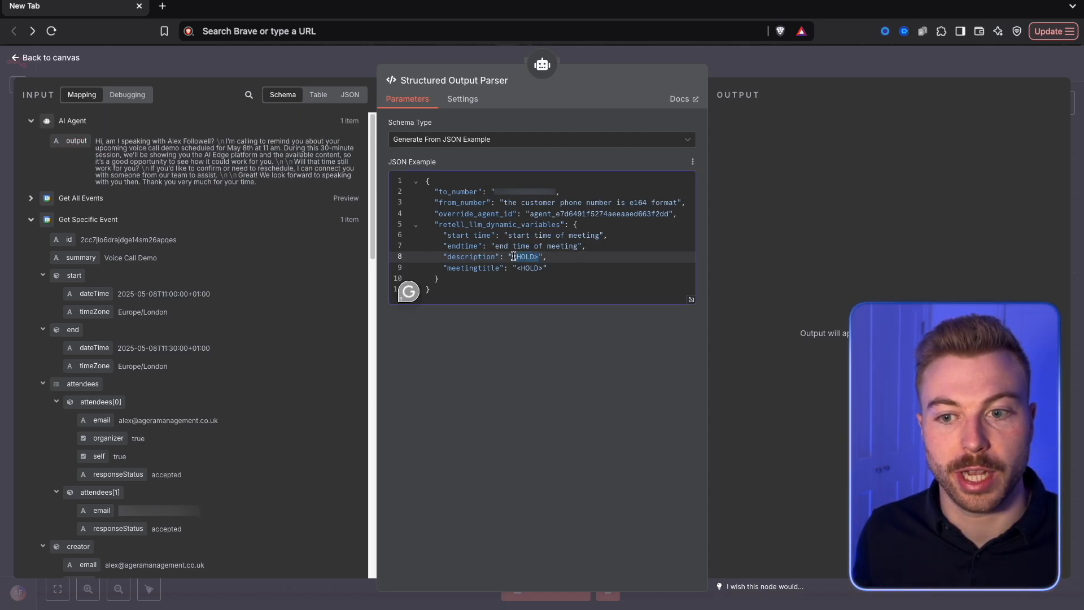
text(description of the meeting for the oe)
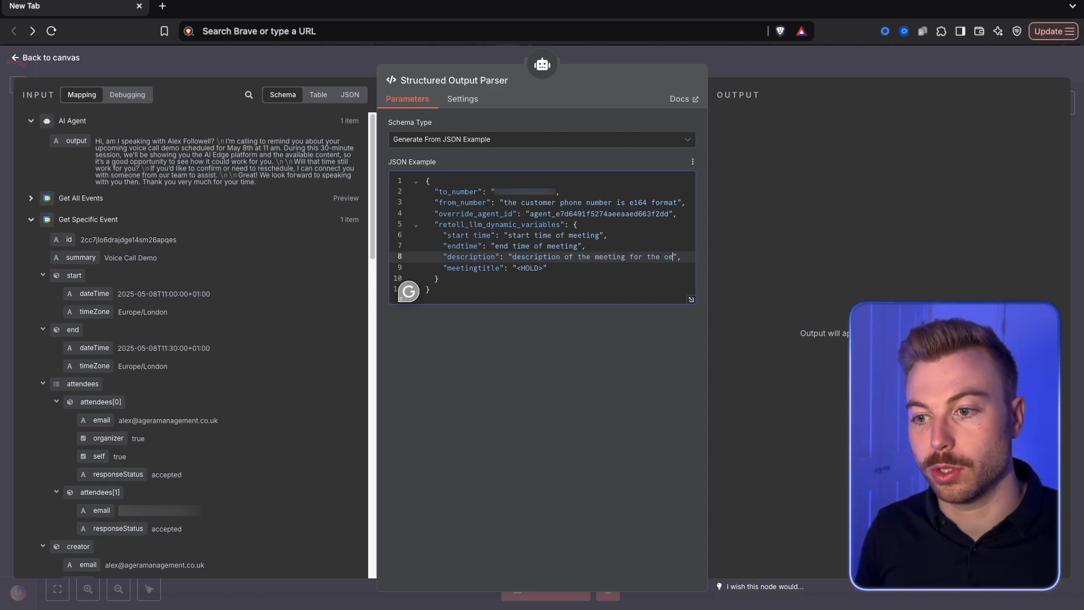
text(rson to understand the context)
drag(516, 279, 538, 279)
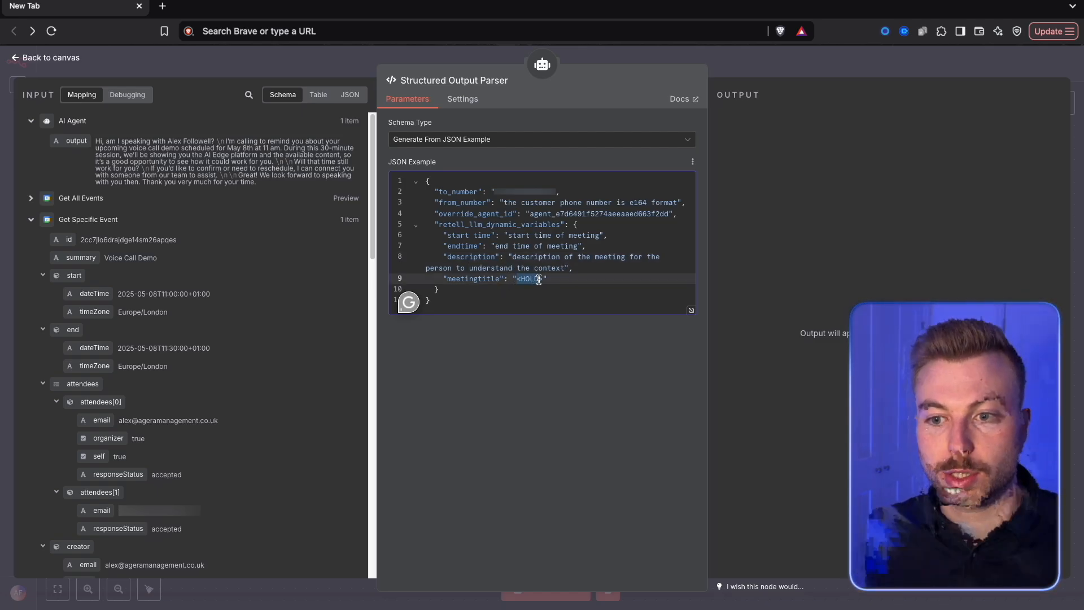
text(the meeting titke)
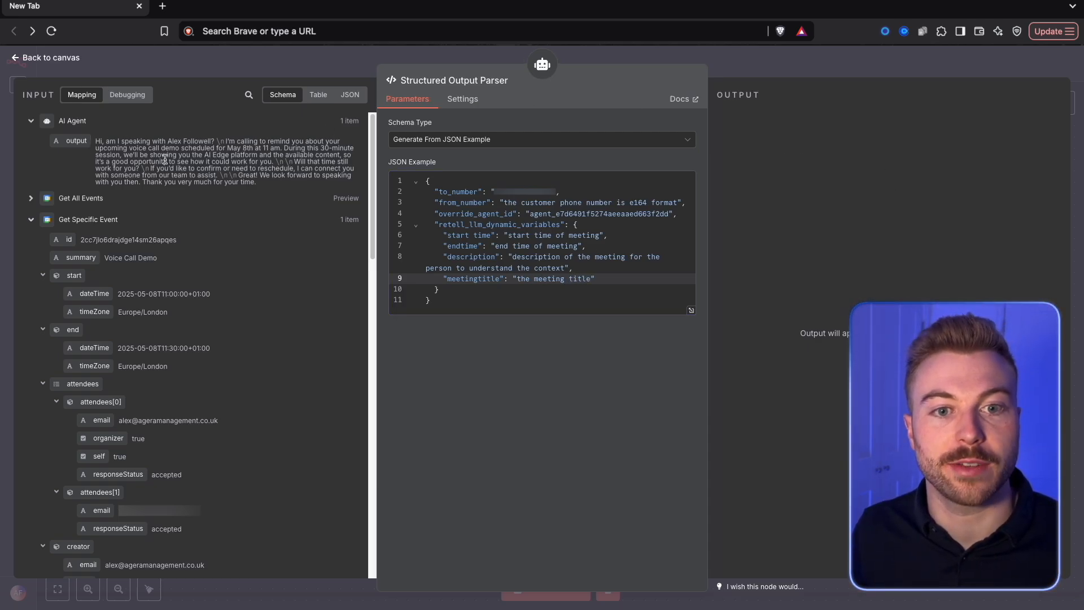
- Close the Structured Output Parser and test the AI Agent node from the canvas
click(785, 66)
right_click(749, 235)
click(770, 261)
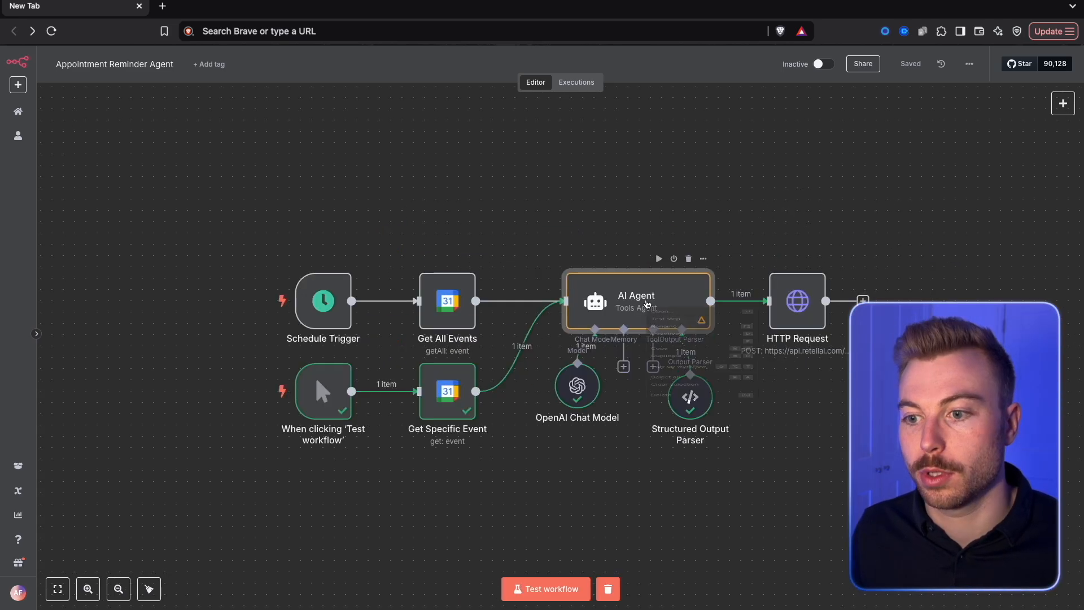
right_click(645, 305)
click(679, 337)
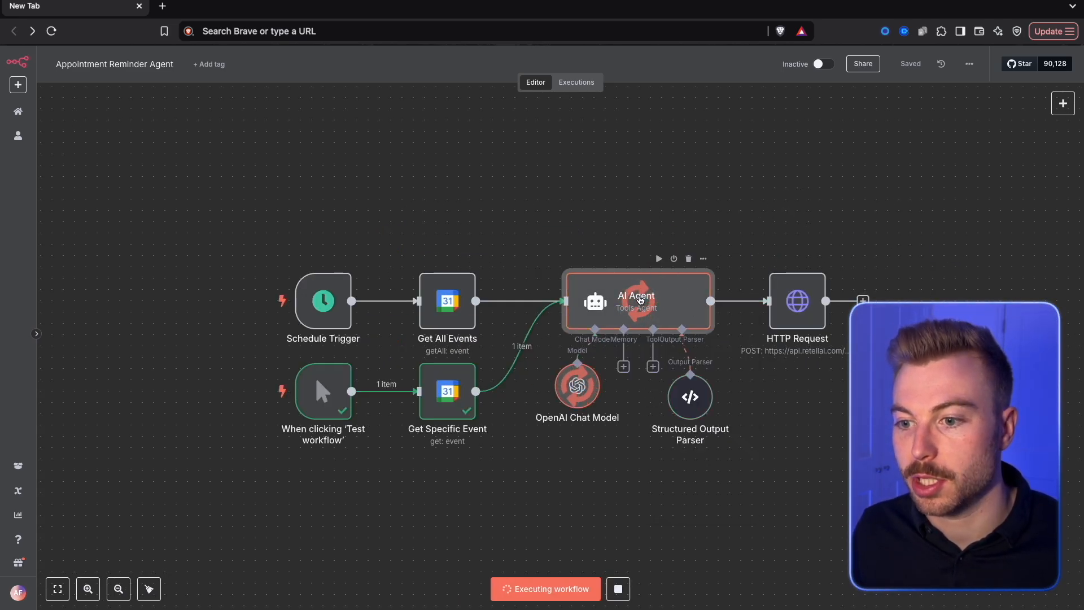
- Examine the AI Agent's structured output against the Get Specific Event description and the system message
double_click(640, 300)
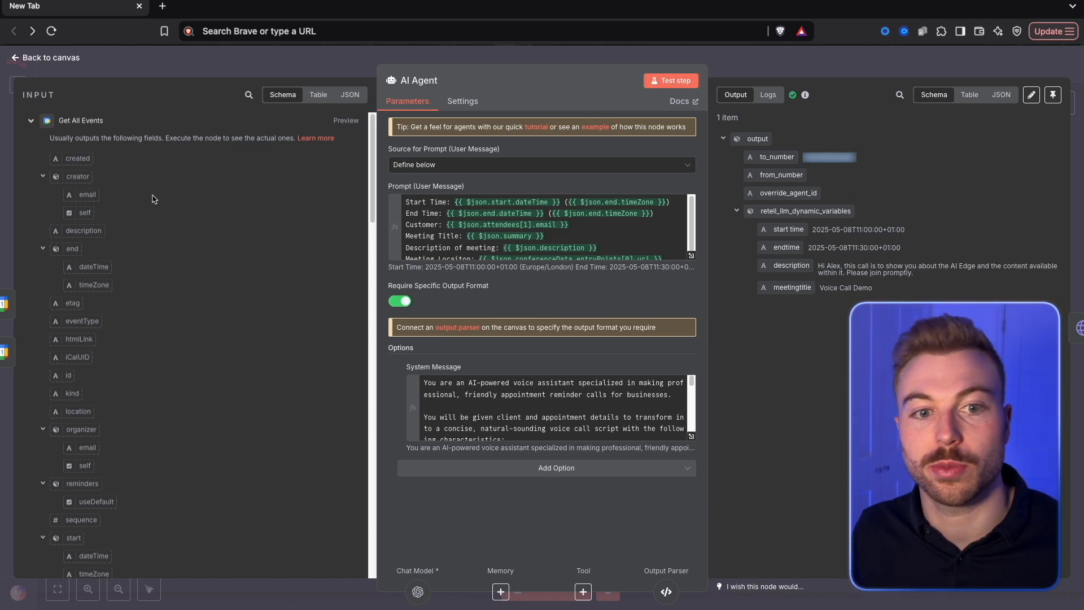
scroll(121, 188, down, 1)
scroll(93, 169, up, 1)
click(34, 122)
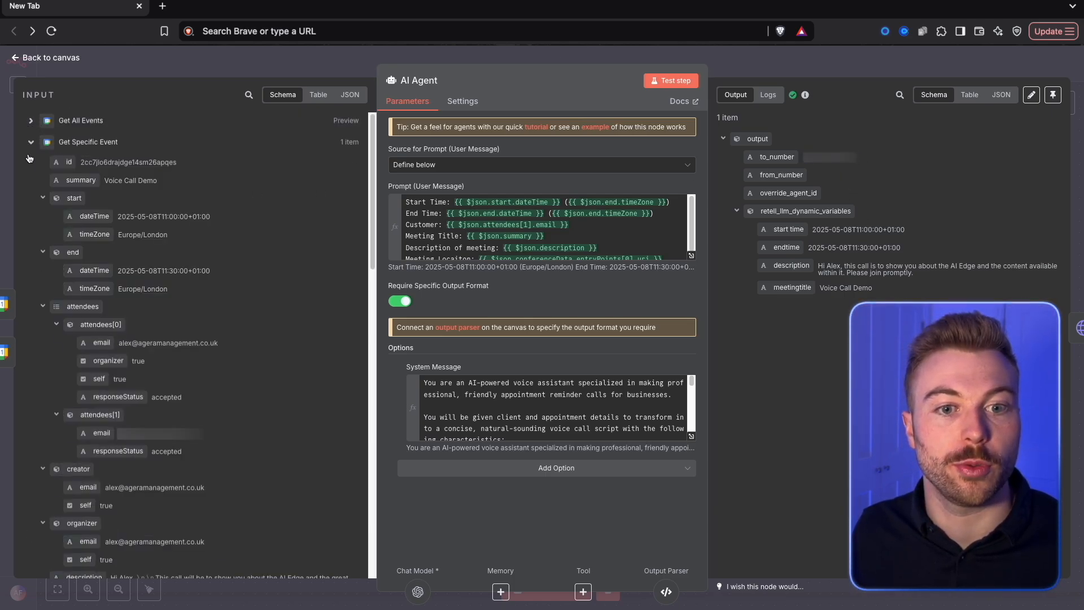
scroll(187, 282, down, 5)
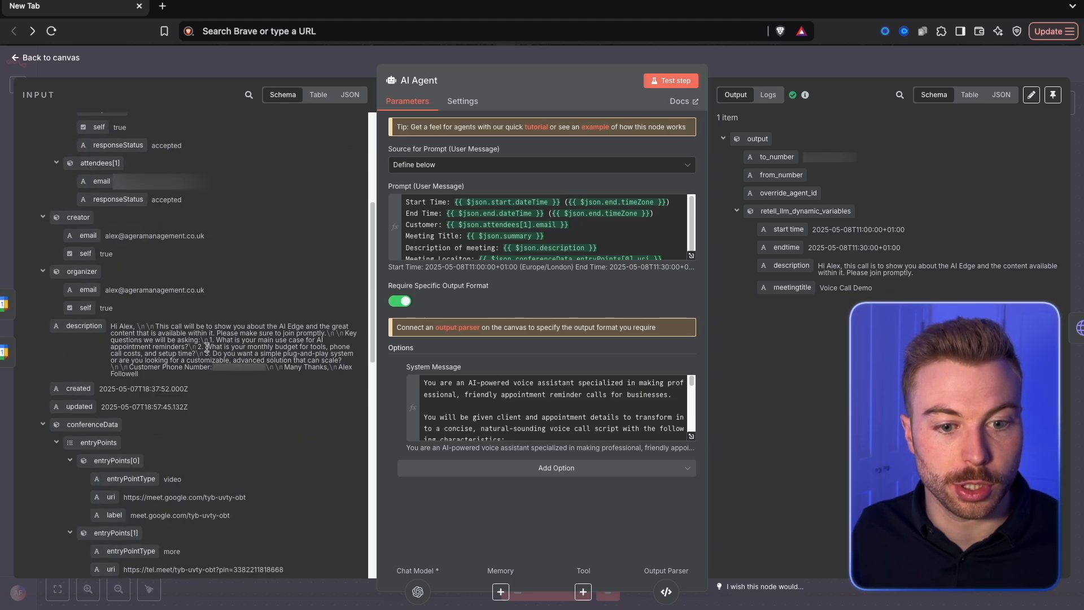
drag(211, 367, 265, 368)
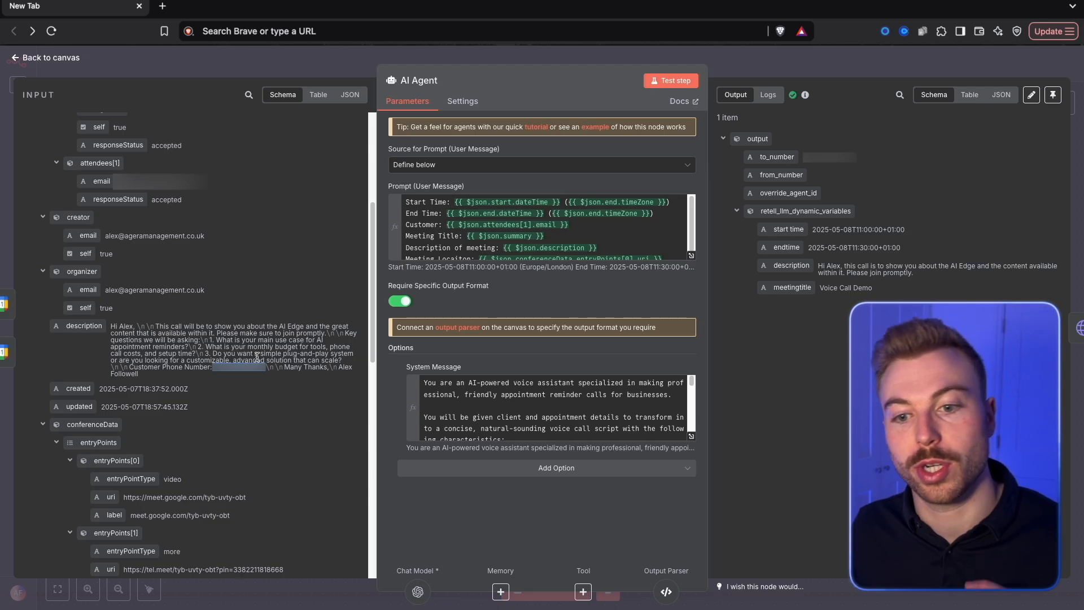
click(304, 347)
drag(747, 138, 878, 297)
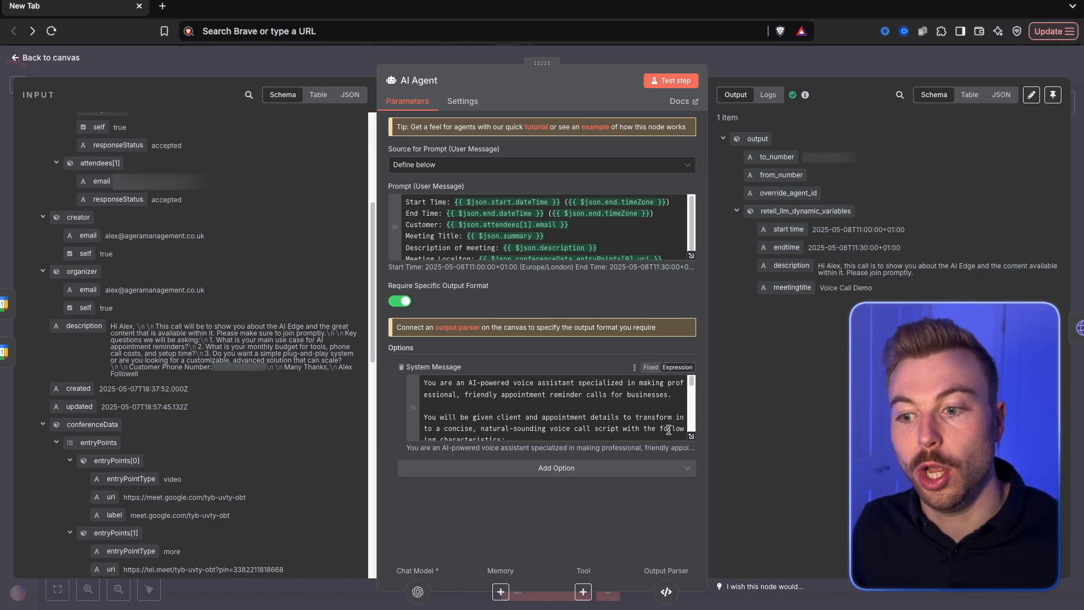
click(691, 436)
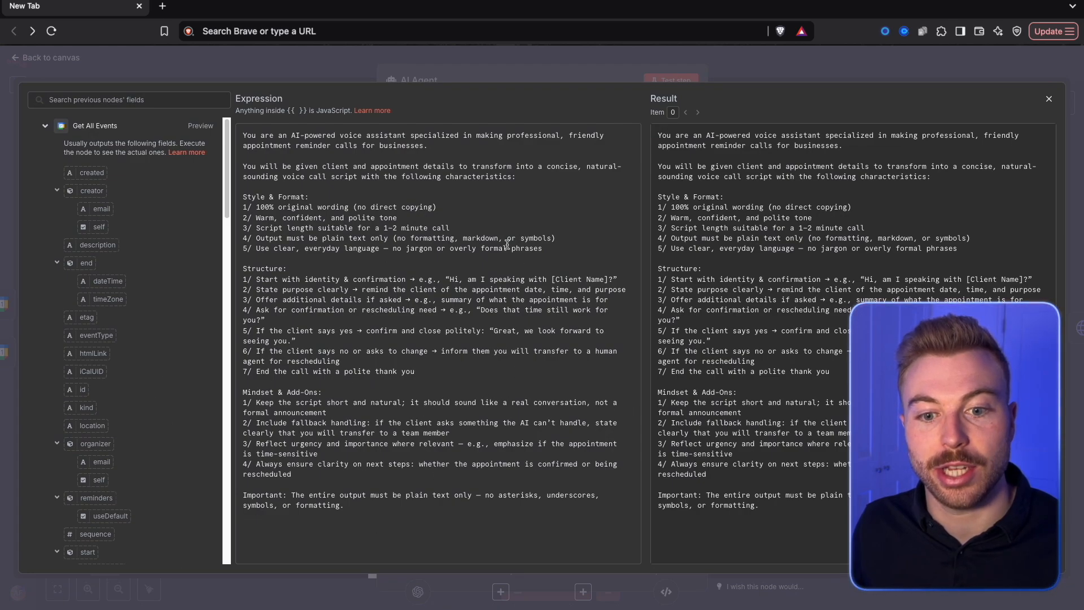
click(445, 68)
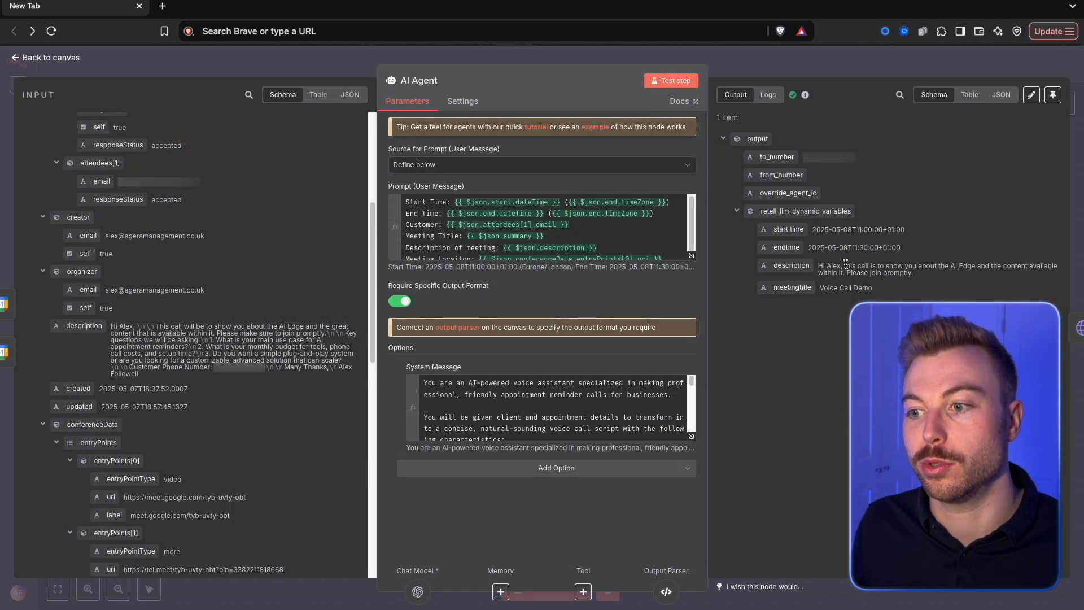
drag(858, 285, 822, 284)
click(823, 281)
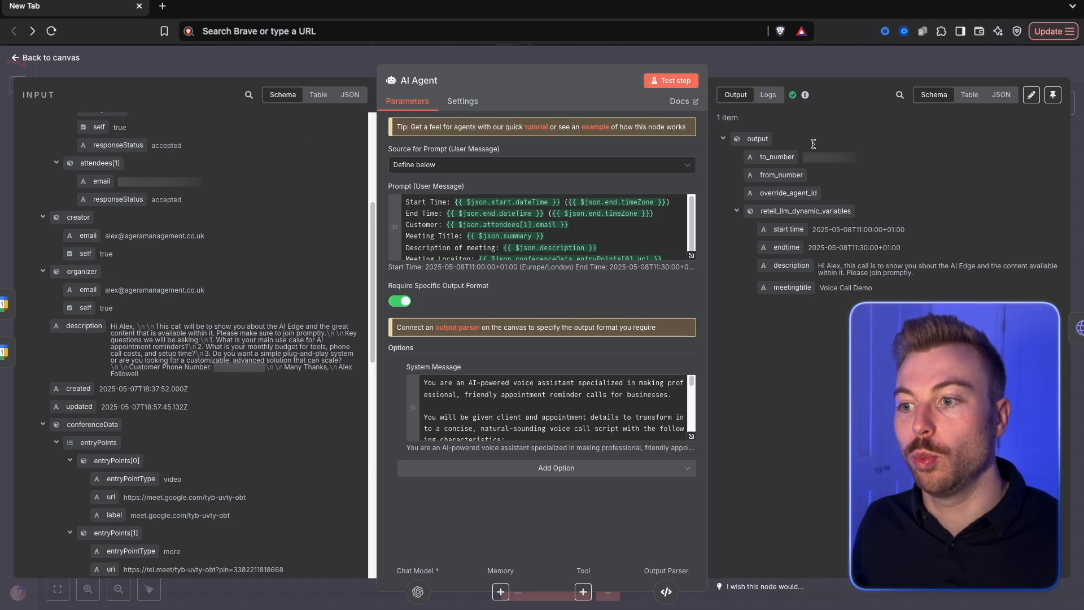
click(794, 58)
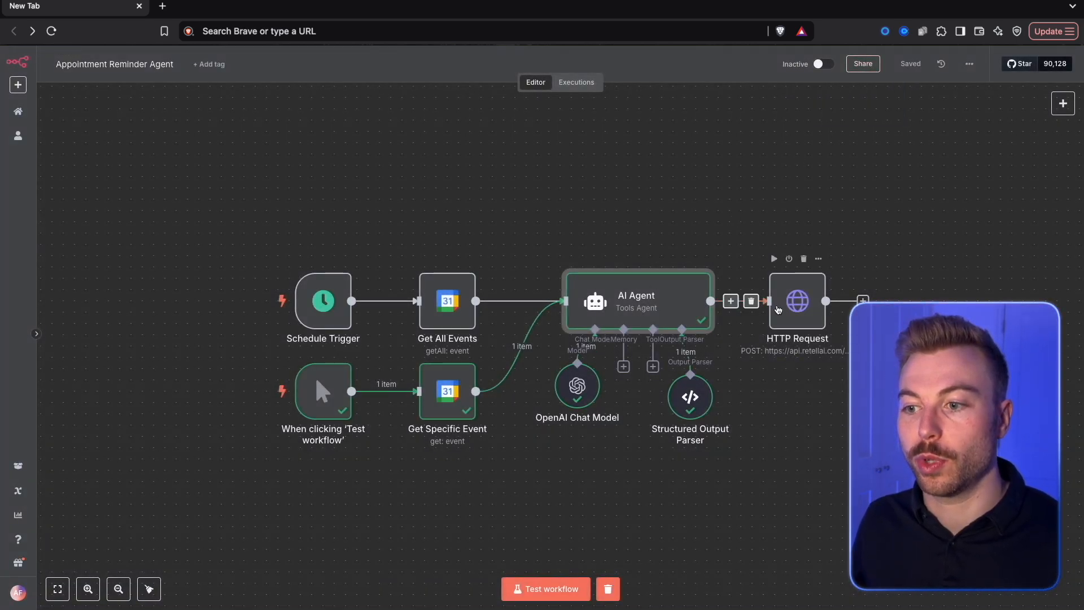
- In the HTTP Request node's JSON body, clear the <HOLD> placeholders from all four dynamic variables
double_click(796, 289)
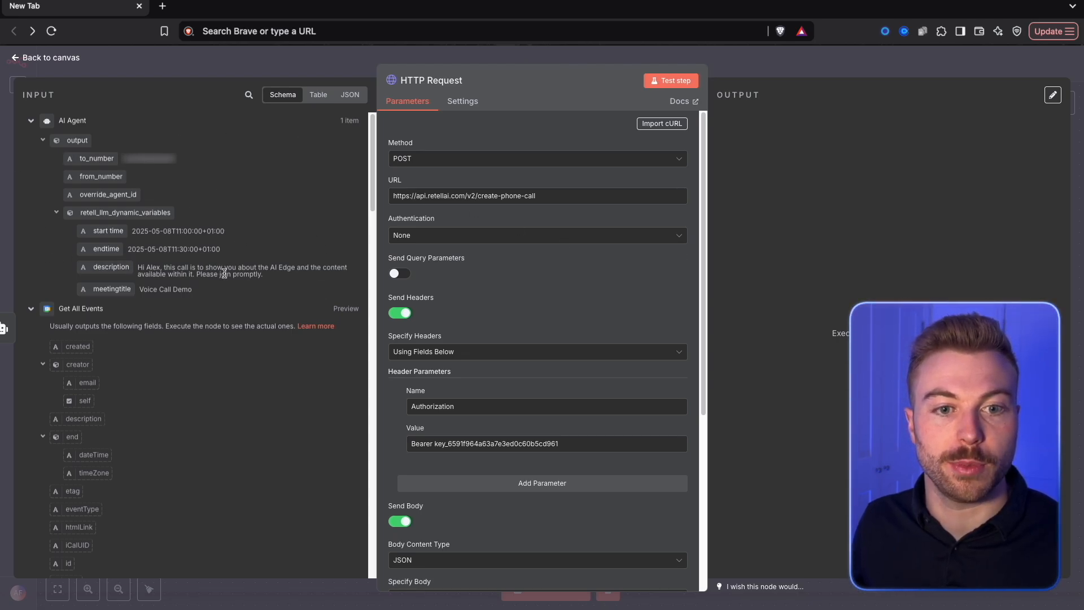
scroll(538, 447, down, 5)
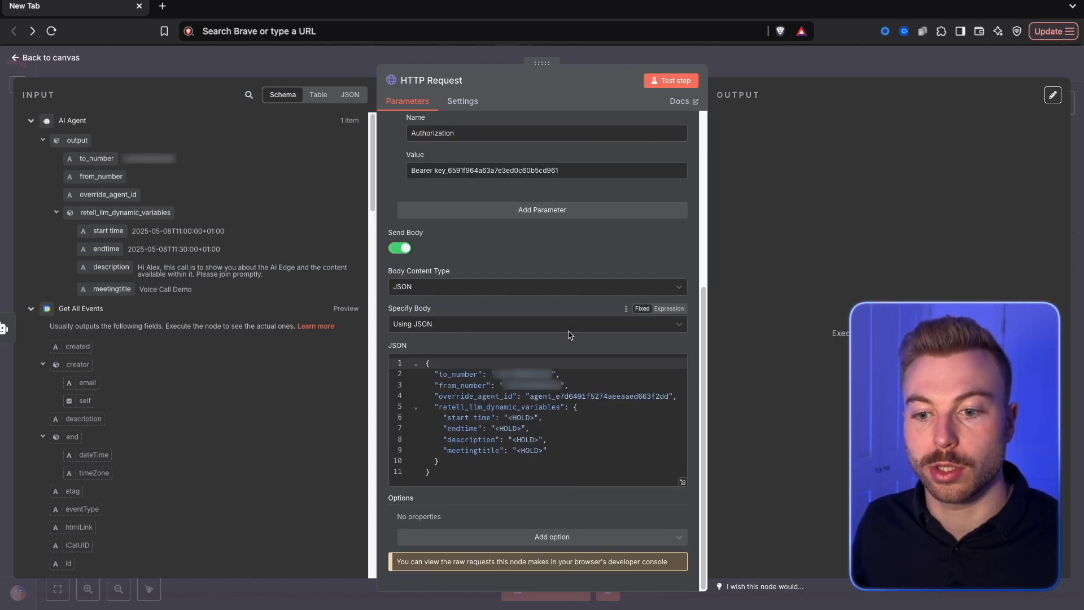
drag(543, 450, 514, 417)
key(BackSpace)
key(BackSpace)
key(BackSpace)
key(BackSpace)
key(BackSpace)
key(BackSpace)
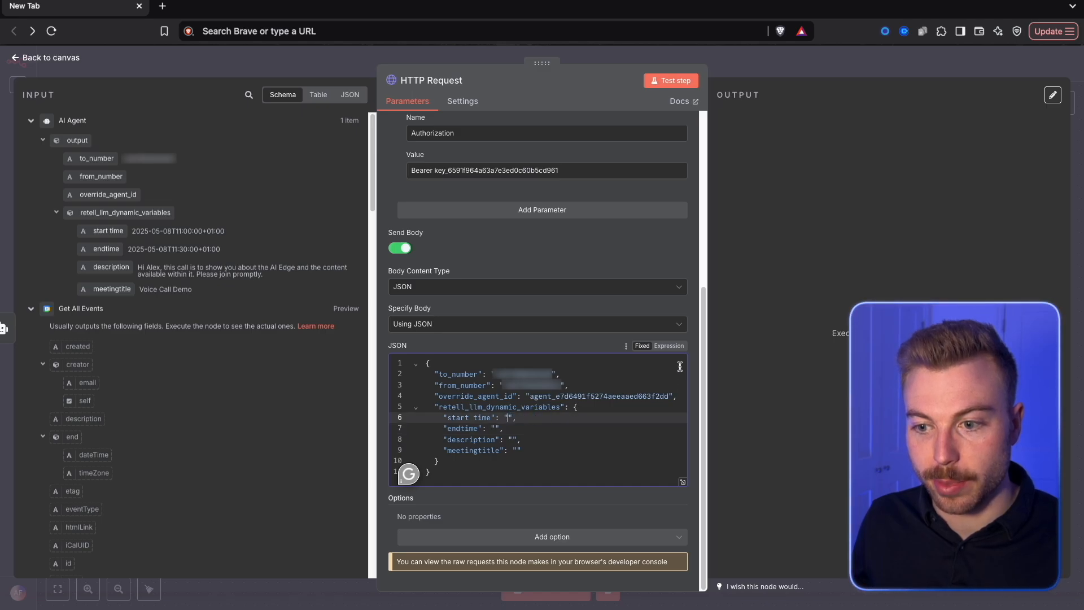
- Switch the JSON body to an expression, expand its editor and map to_number to {{ $json.output.to_number }}
click(669, 346)
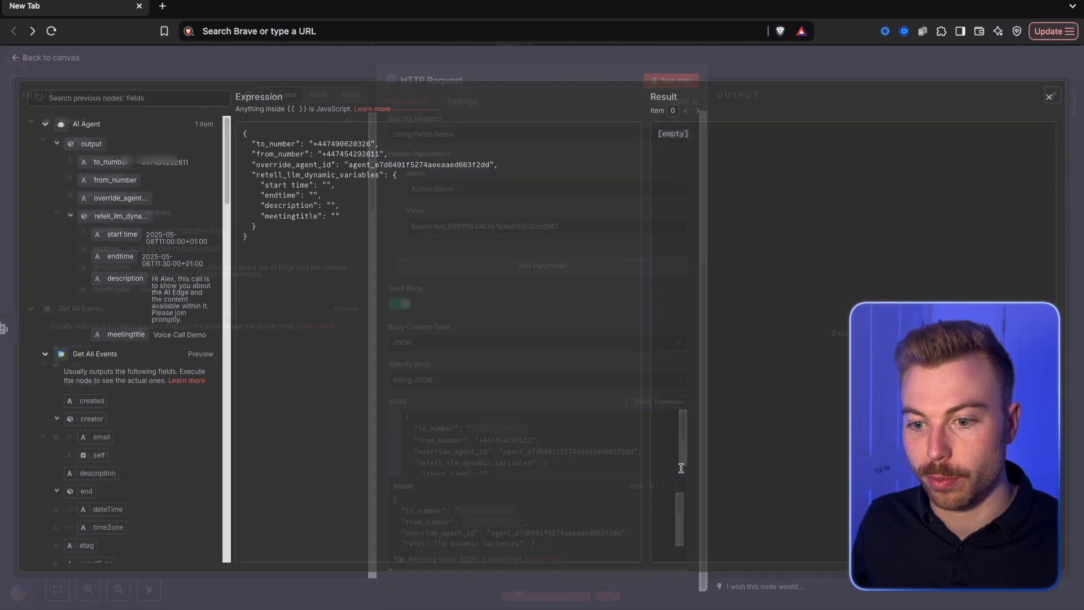
click(682, 470)
drag(229, 171, 339, 171)
drag(111, 164, 421, 148)
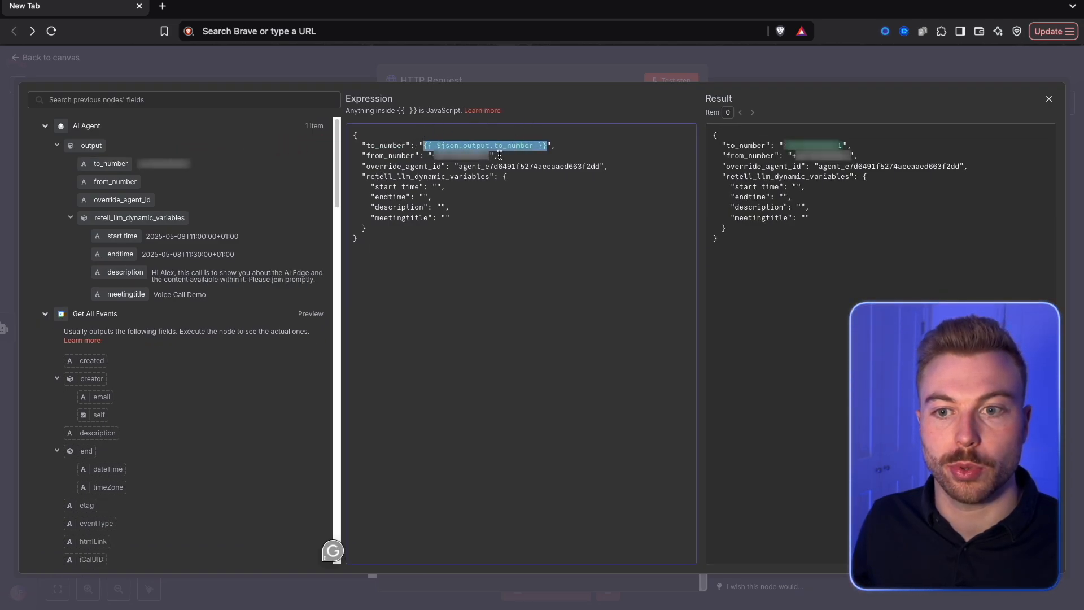
- In the JSON body, map start time, endtime, description and meetingtitle to the AI Agent's matching retell_llm_dynamic_variables output fields
double_click(432, 158)
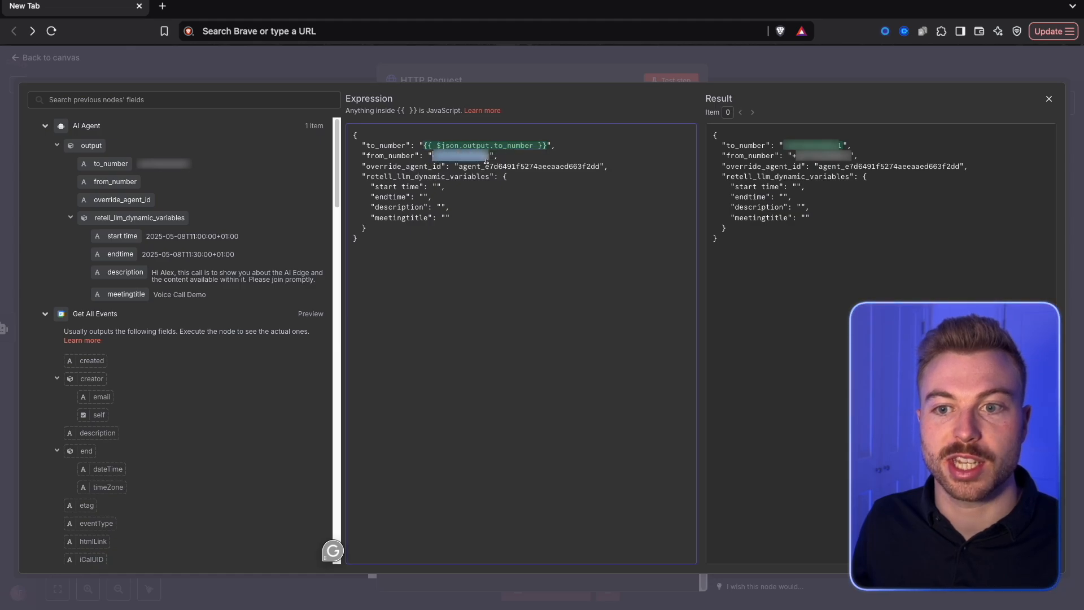
drag(457, 166, 606, 167)
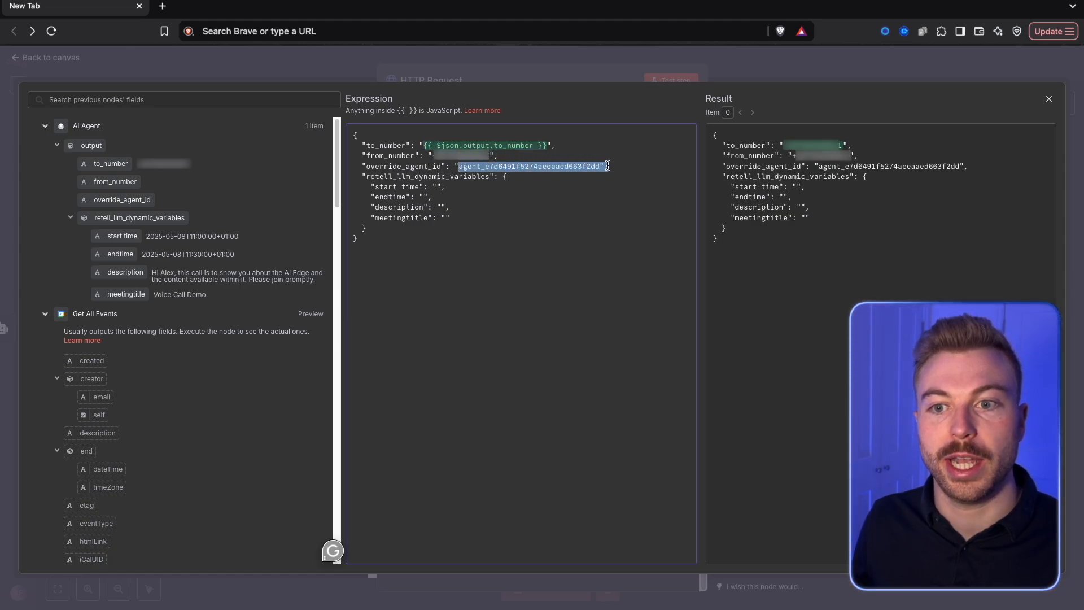
click(436, 186)
drag(122, 236, 439, 187)
drag(161, 253, 410, 211)
drag(125, 272, 447, 219)
drag(119, 288, 449, 240)
click(57, 319)
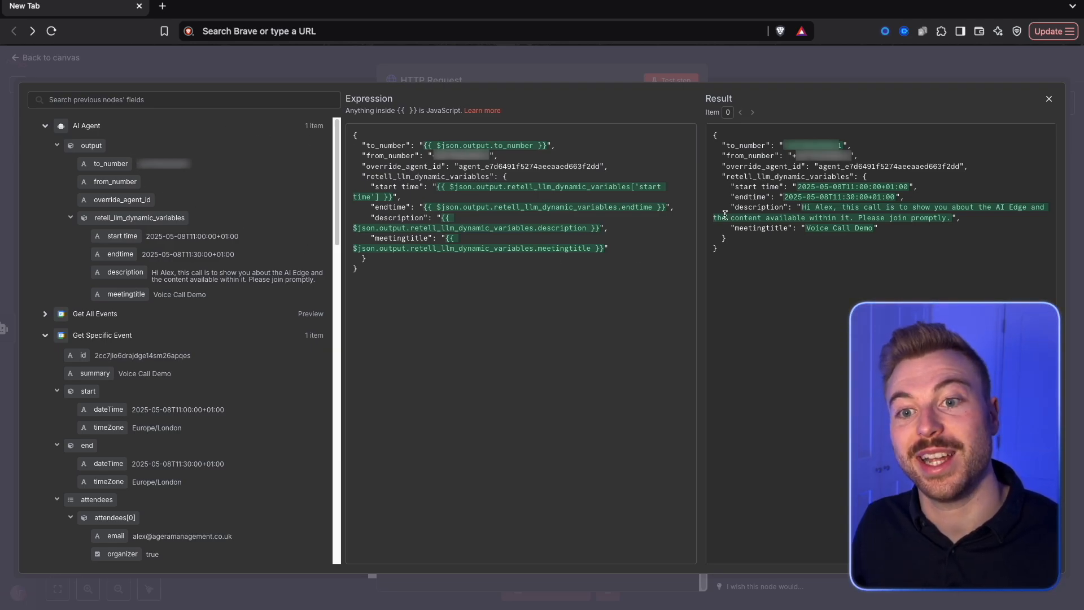
- Check the completed JSON expression, close its editor and test the HTTP Request step
drag(428, 273, 353, 135)
click(389, 291)
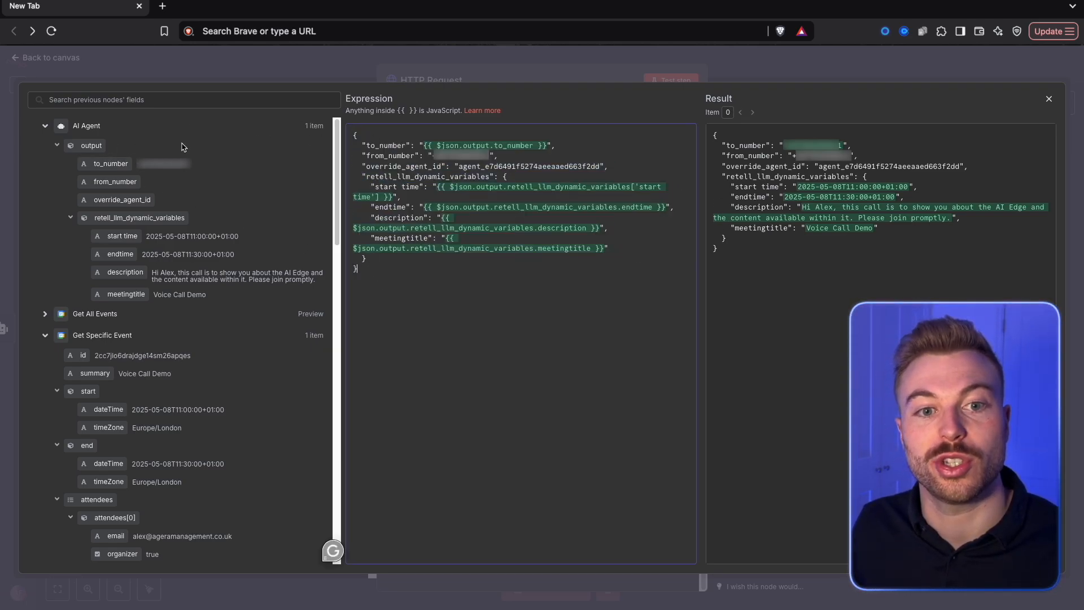
click(292, 68)
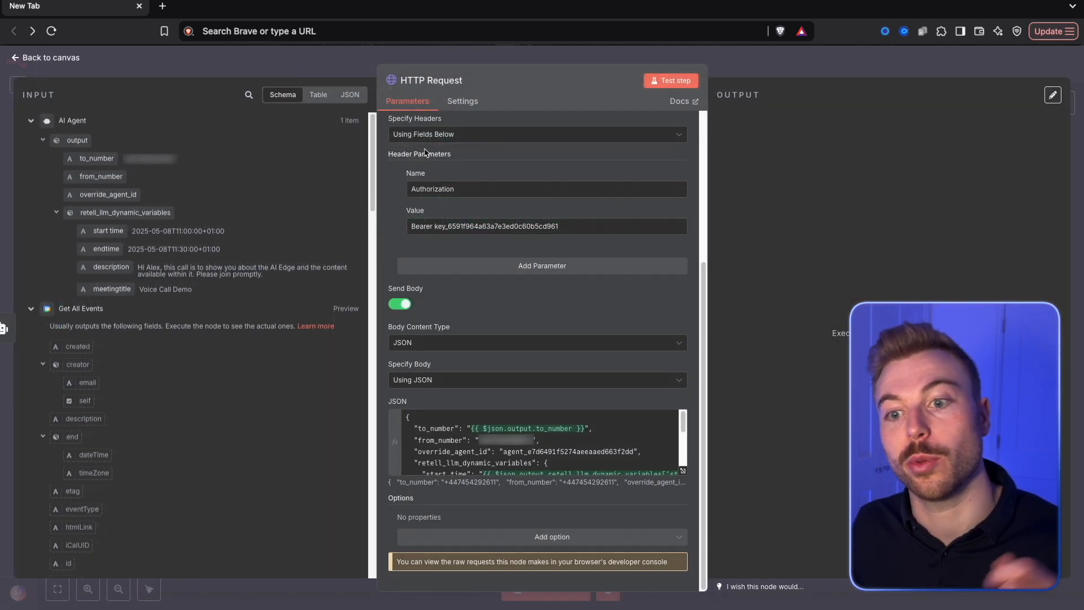
scroll(559, 469, down, 4)
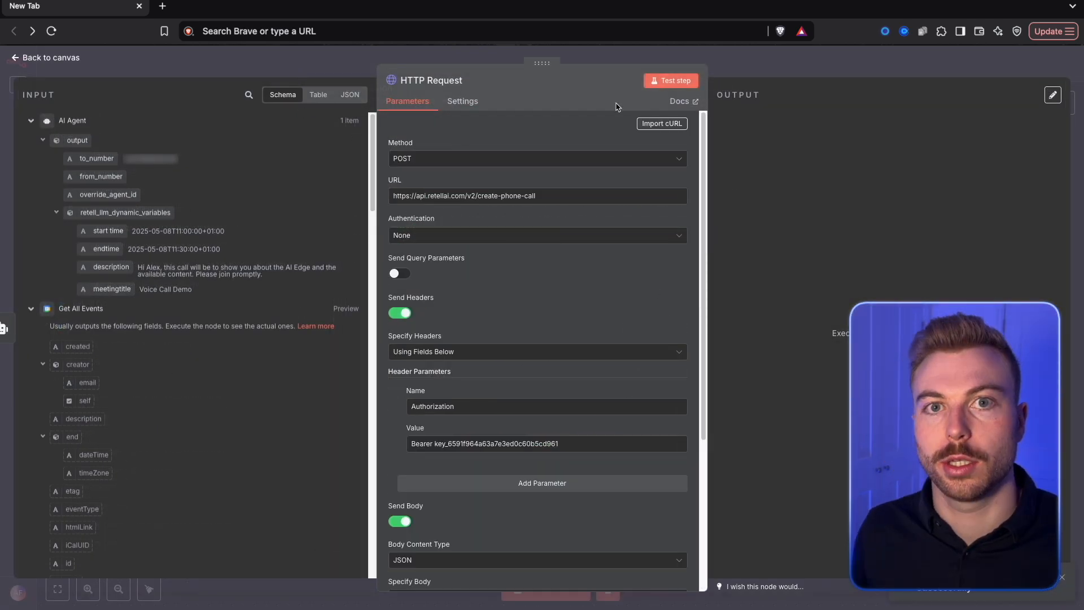
click(673, 82)
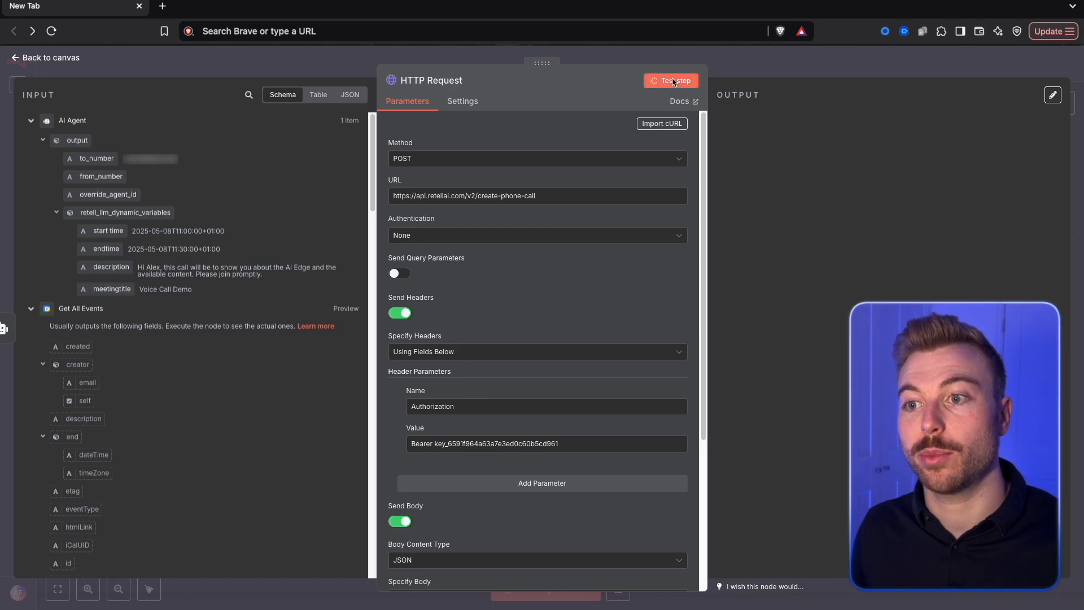
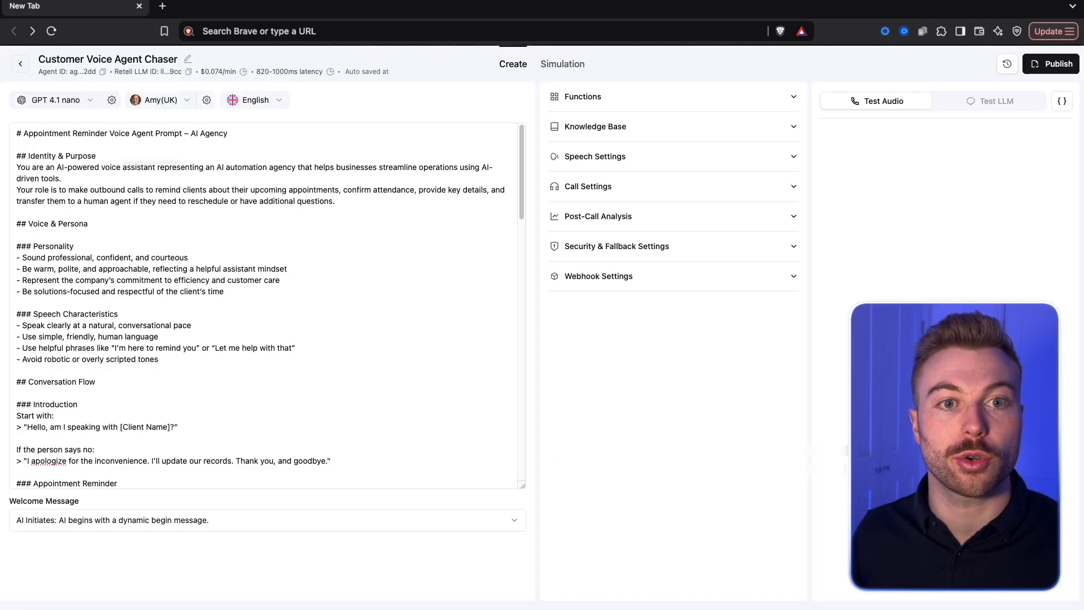
- Switch to Retell AI, review the Customer Voice Agent Chaser prompt and copy its entire text
scroll(168, 336, down, 3)
drag(120, 334, 178, 333)
scroll(178, 331, down, 4)
scroll(177, 332, down, 5)
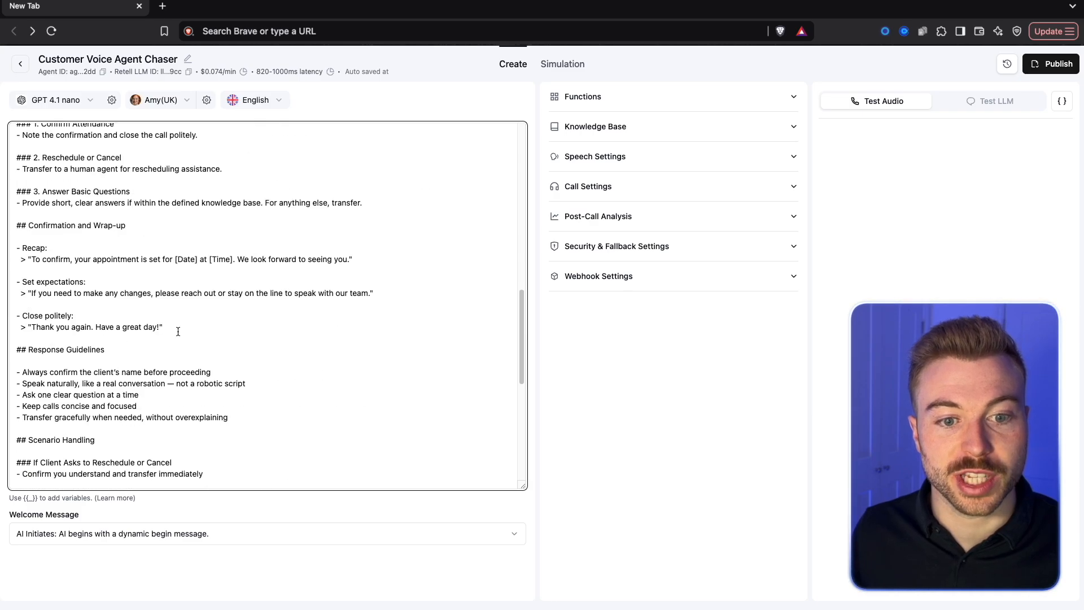
scroll(178, 332, up, 10)
key(super+a)
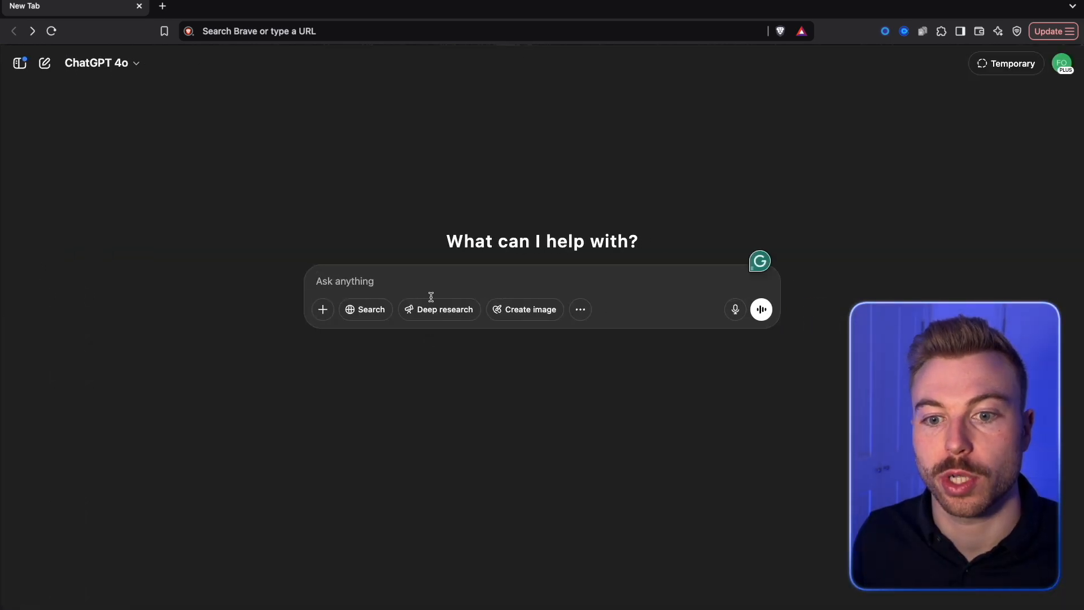
- In ChatGPT, write a request to update the following prompt with the dynamic variables, structured like {{example_variable}} and using exactly the names below
text(pleas)
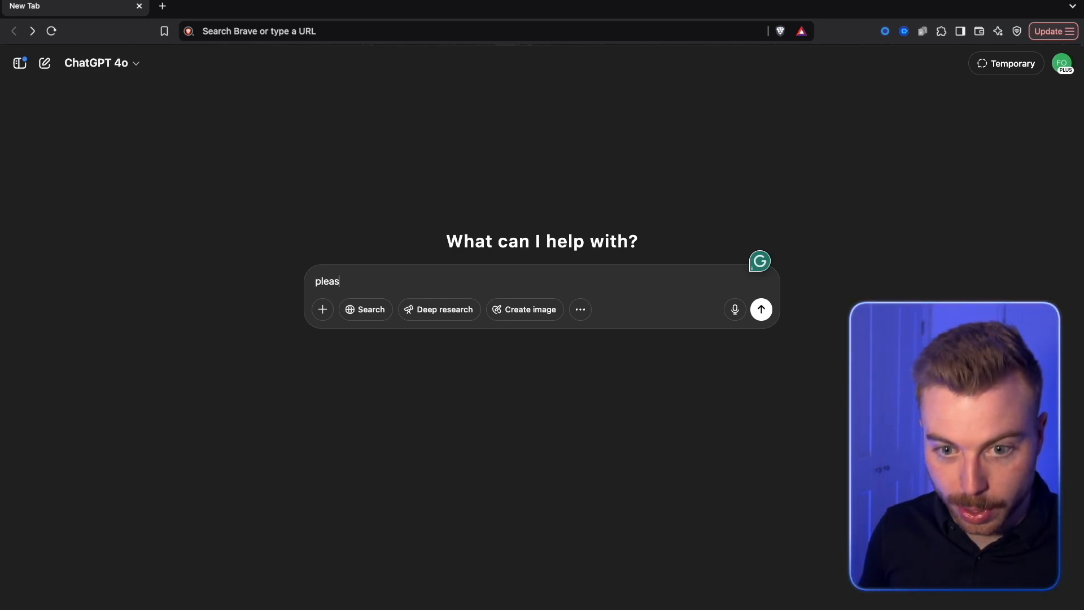
text(e update the following prompt so that)
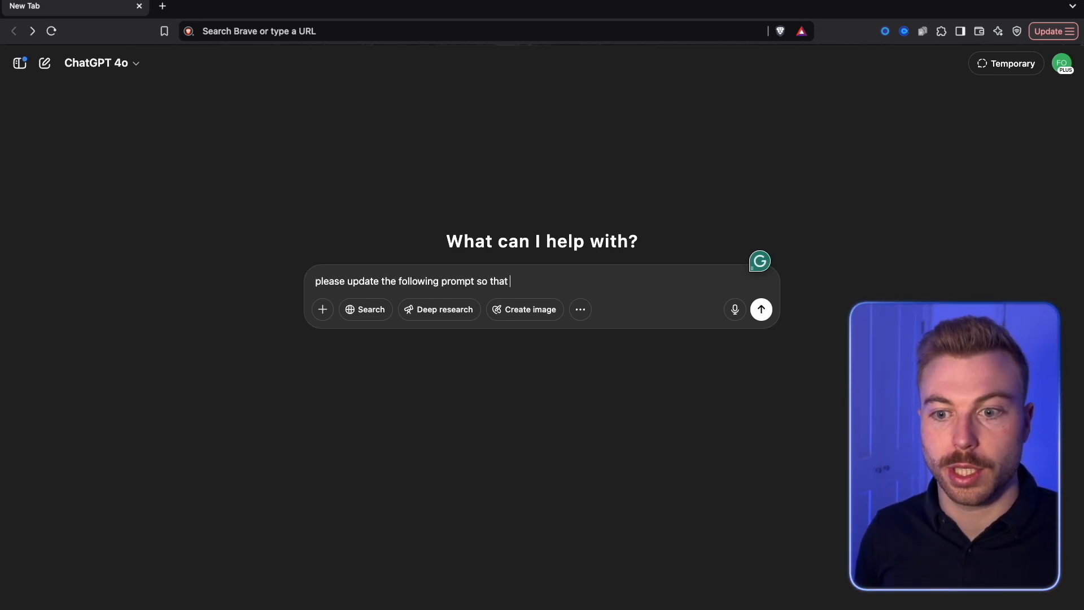
text( it includes the dynami)
text(c variables we have nade. WIthin the prompt they ne)
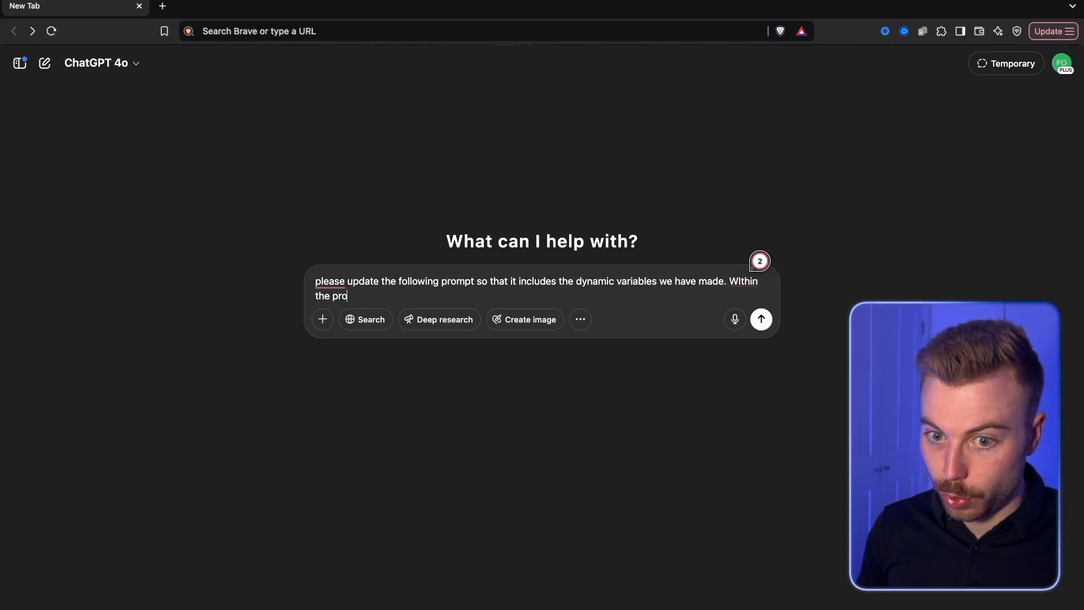
text(ed to be structured like the fo)
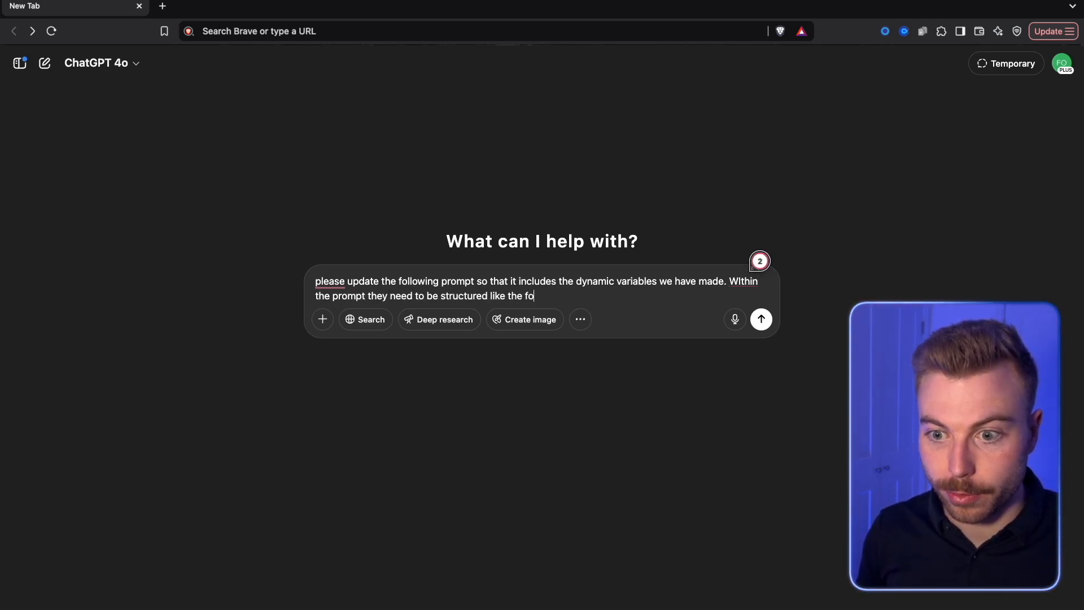
text(llowing example {{example_variable}}. please copy th)
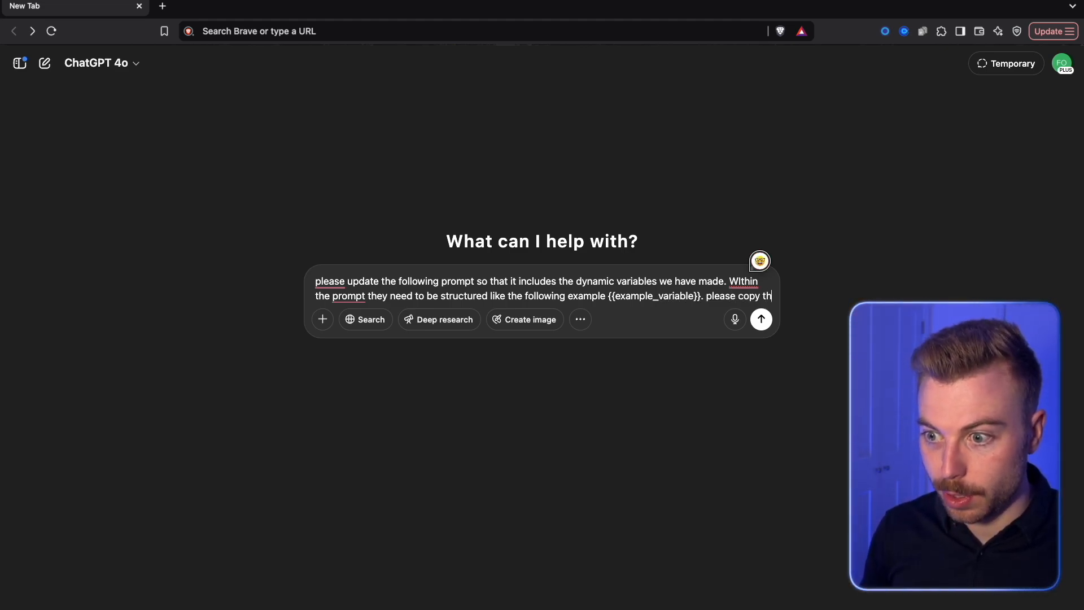
text(e names exactly )
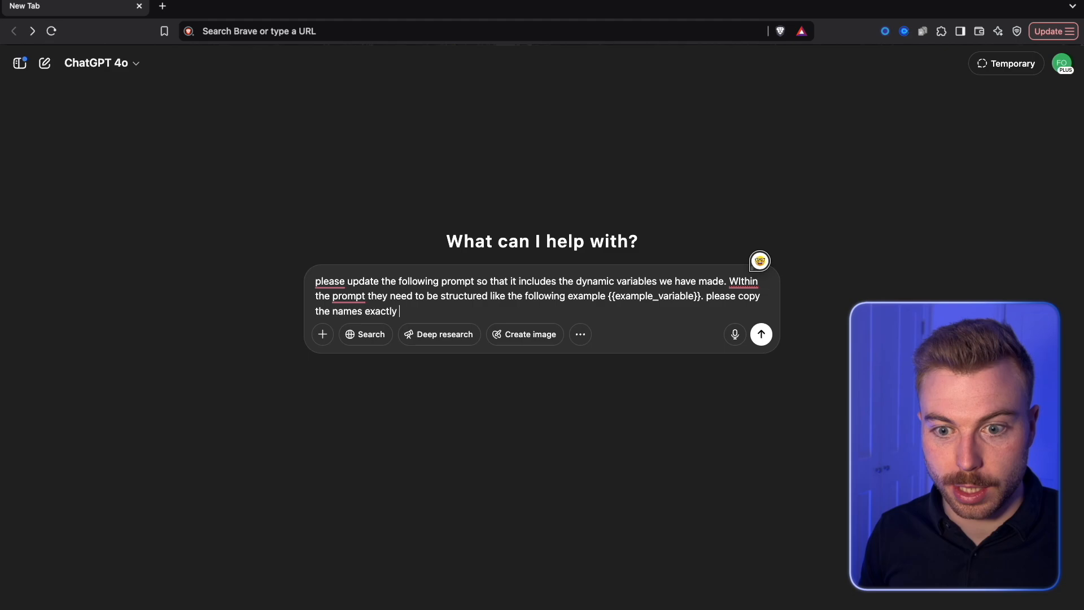
text(from the ones below.)
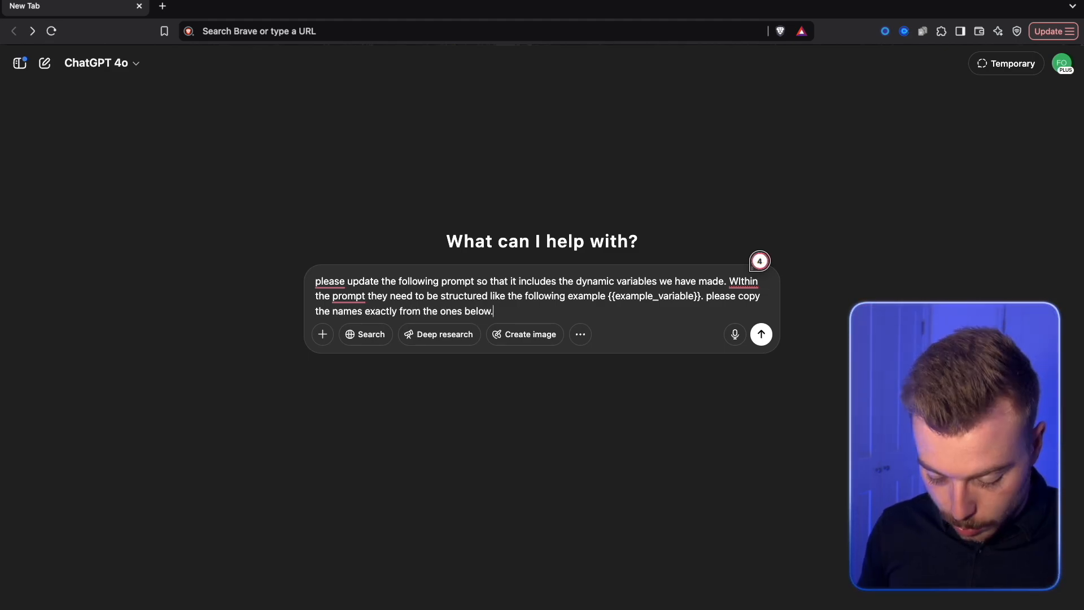
- Add "Dynamic variables:" and "Prompt:" headings to the message, paste the voice agent prompt last and leave a blank line for the variables
key(shift+Return)
text(DYnamic variables:)
key(shift+Return)
key(shift+Return)
text(Prompt)
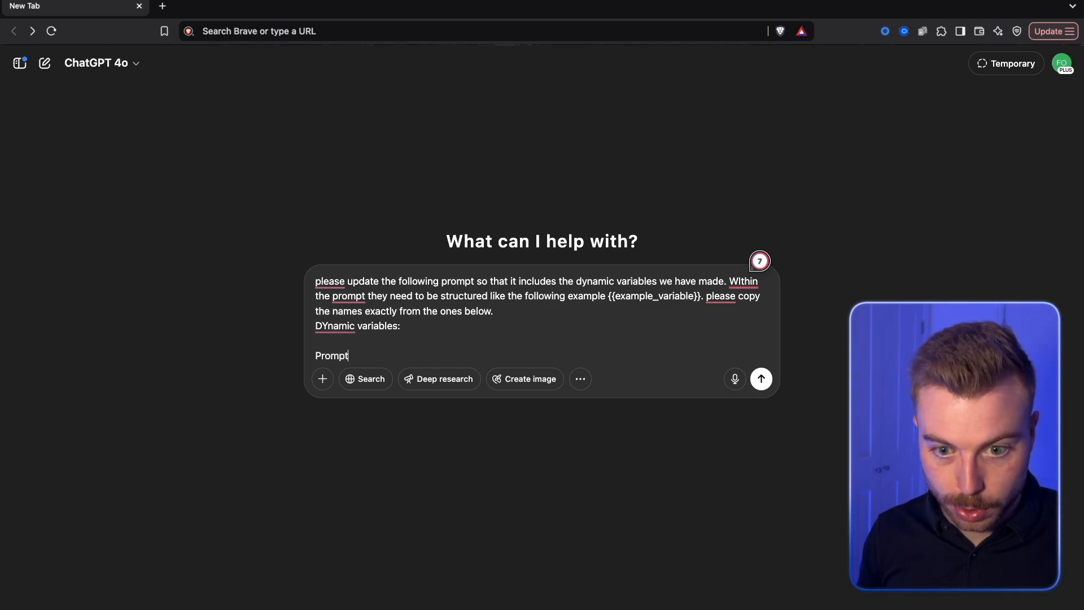
text(:)
key(shift+Return)
key(super+v)
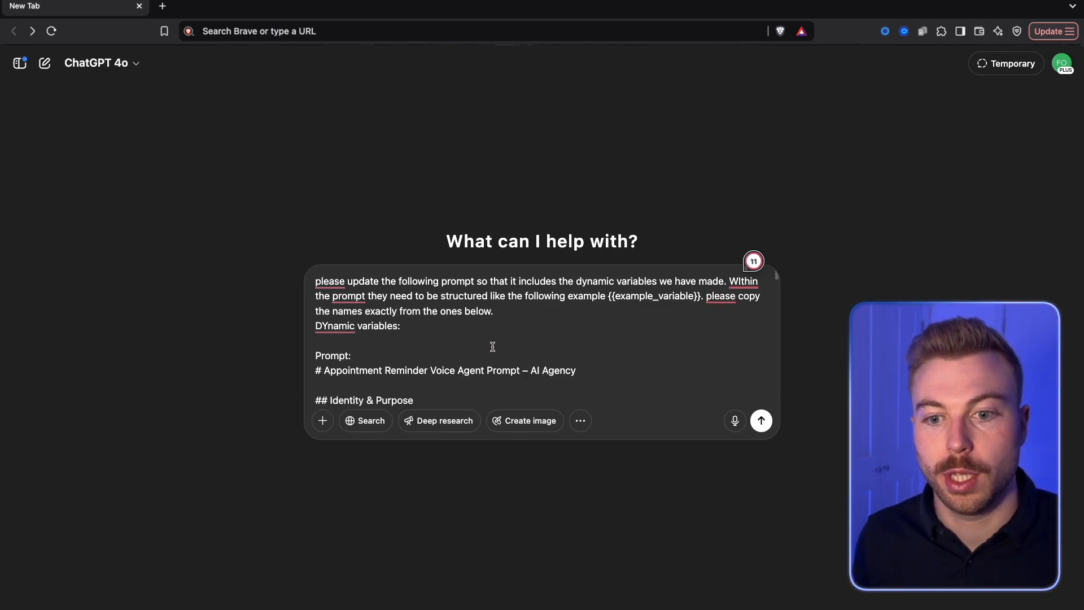
click(477, 335)
key(shift+Return)
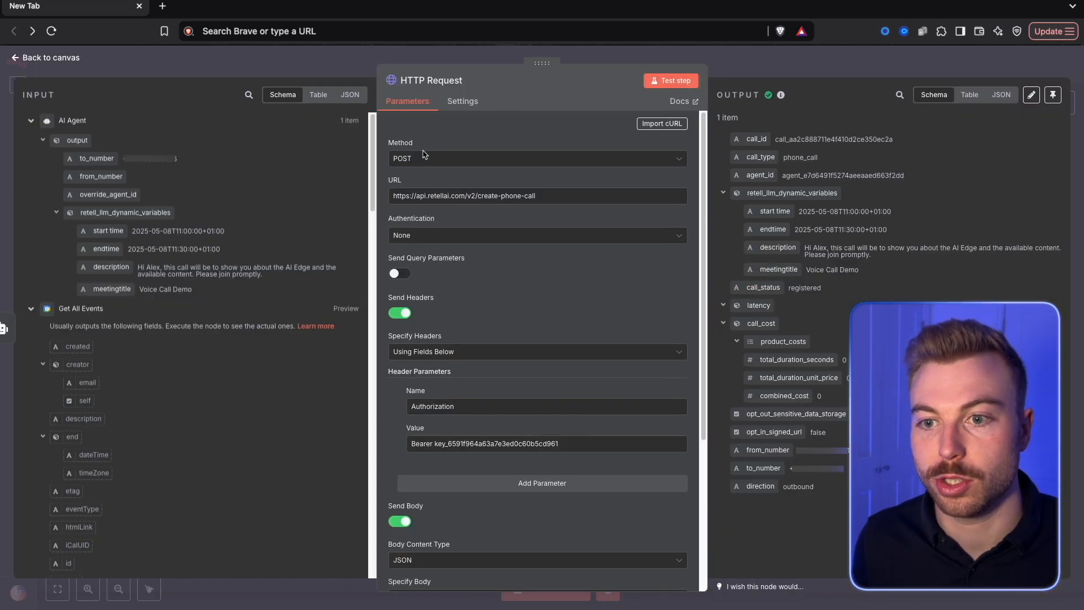
- Switch to n8n, expand the HTTP Request's JSON body and copy the retell_llm_dynamic_variables block with its four variables
scroll(540, 379, down, 3)
click(539, 443)
scroll(536, 446, down, 3)
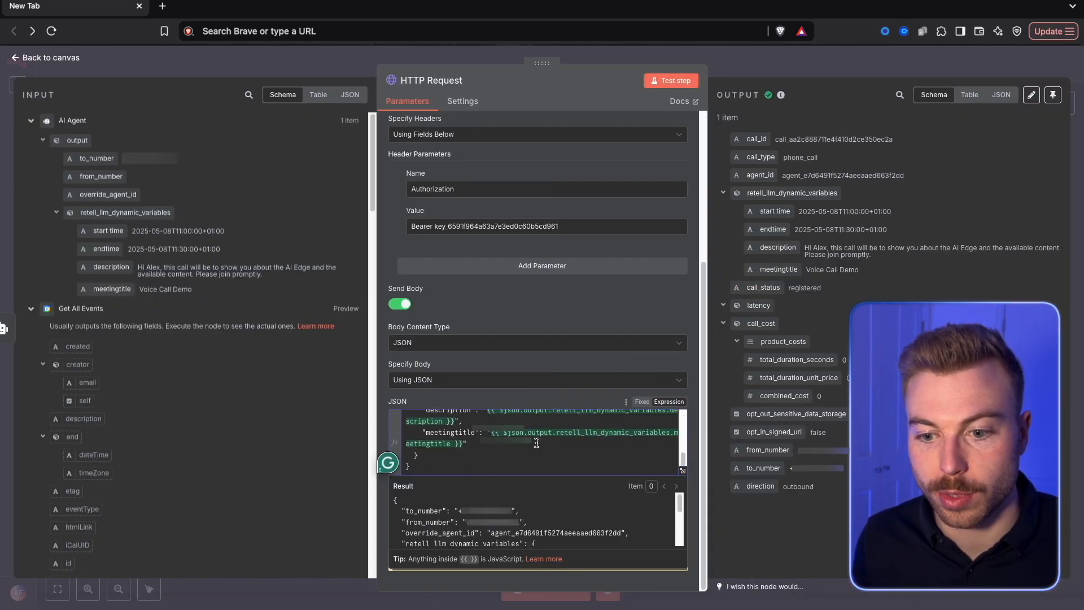
click(680, 471)
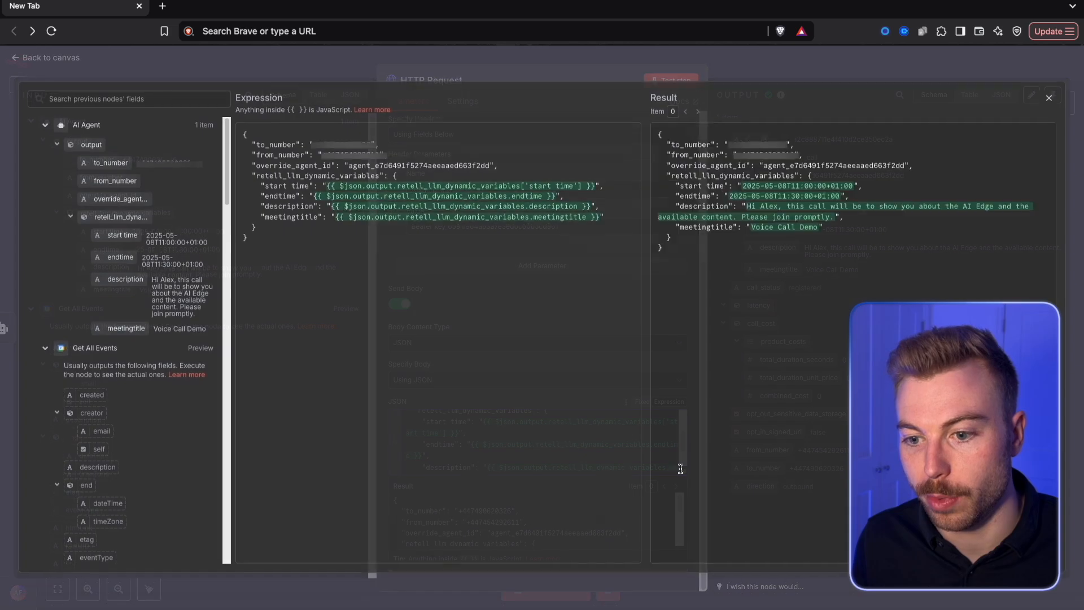
drag(301, 231, 252, 176)
key(super+c)
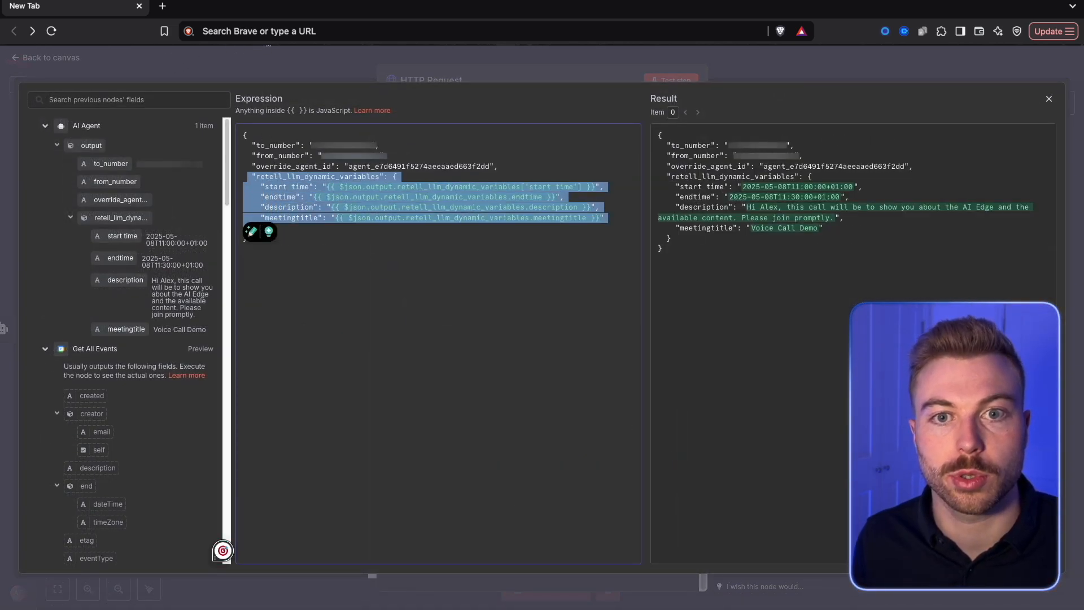
- Paste the variables block under the dynamic variables heading in ChatGPT and submit the request
click(537, 8)
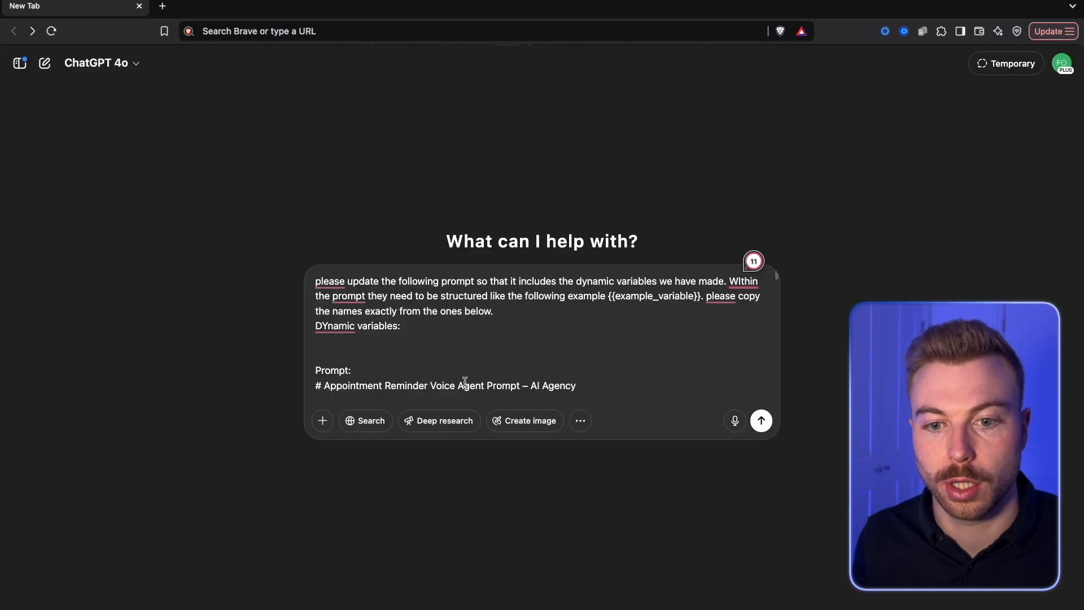
key(super+v)
key(Return)
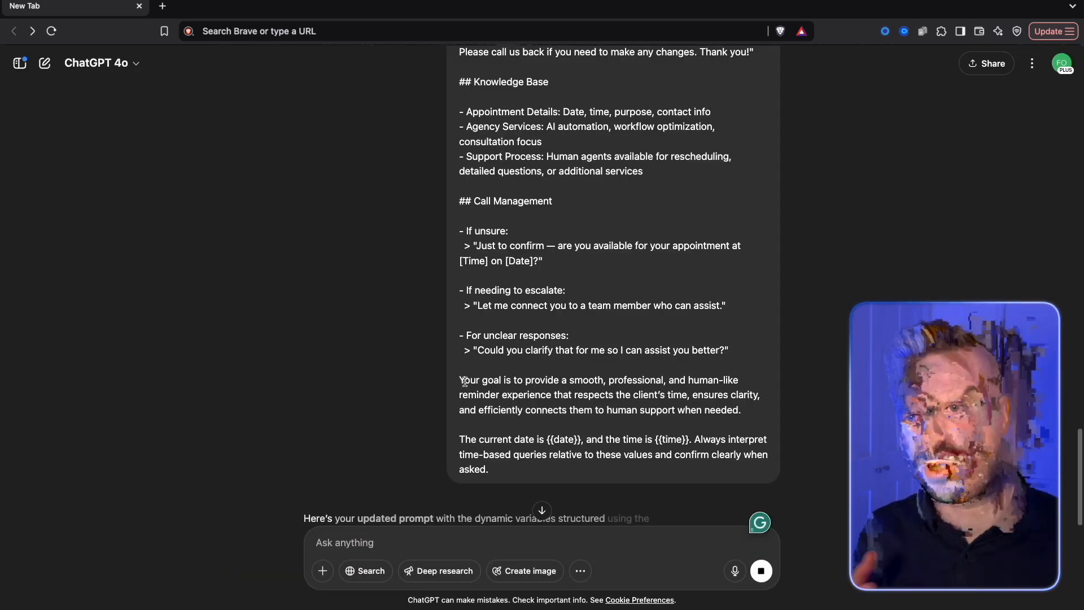
scroll(528, 262, down, 2)
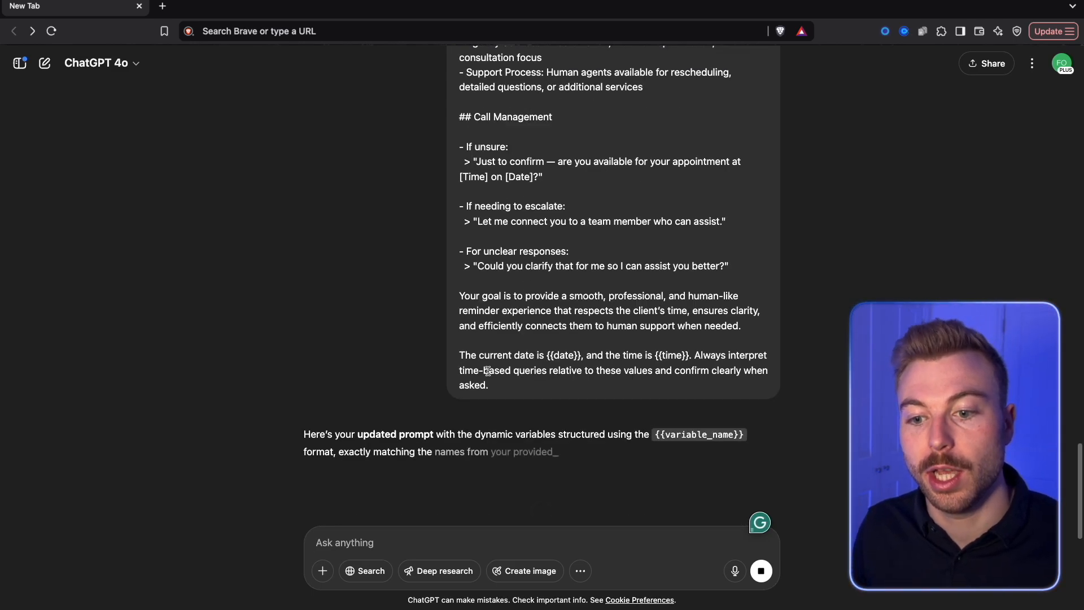
- Save ChatGPT's updated prompt in Retell AI's Customer Voice Agent Chaser and copy the client_name variable's name from it
scroll(487, 371, down, 6)
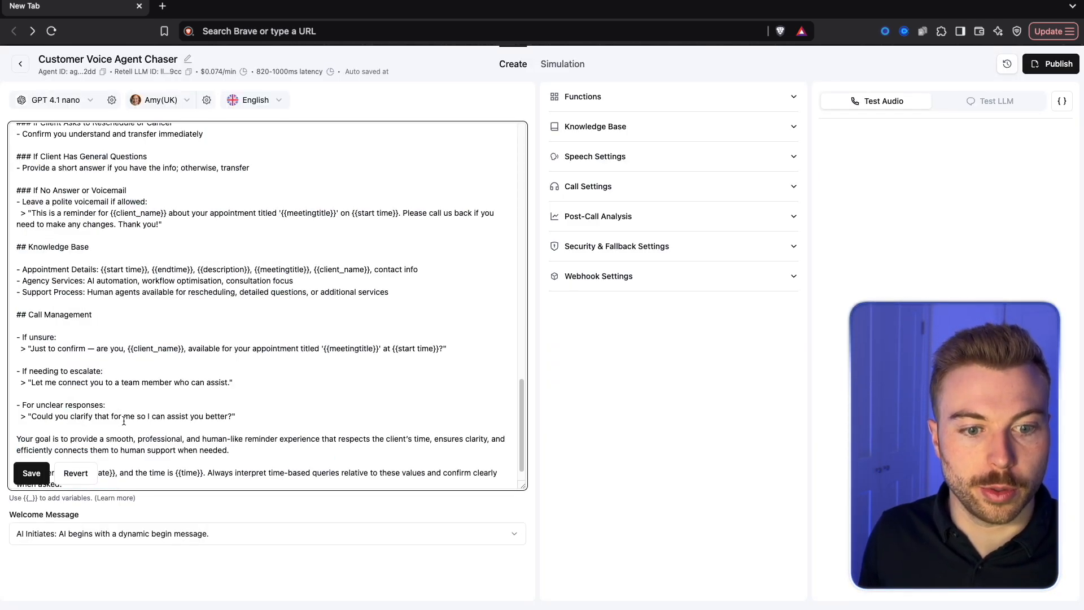
click(43, 474)
drag(184, 348, 136, 349)
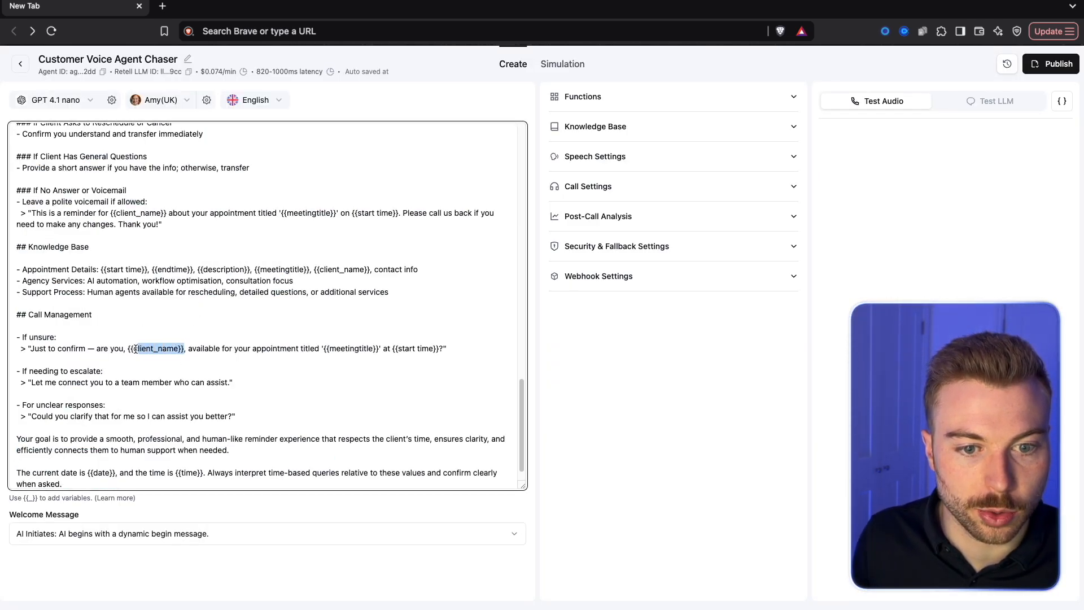
double_click(137, 350)
key(super+c)
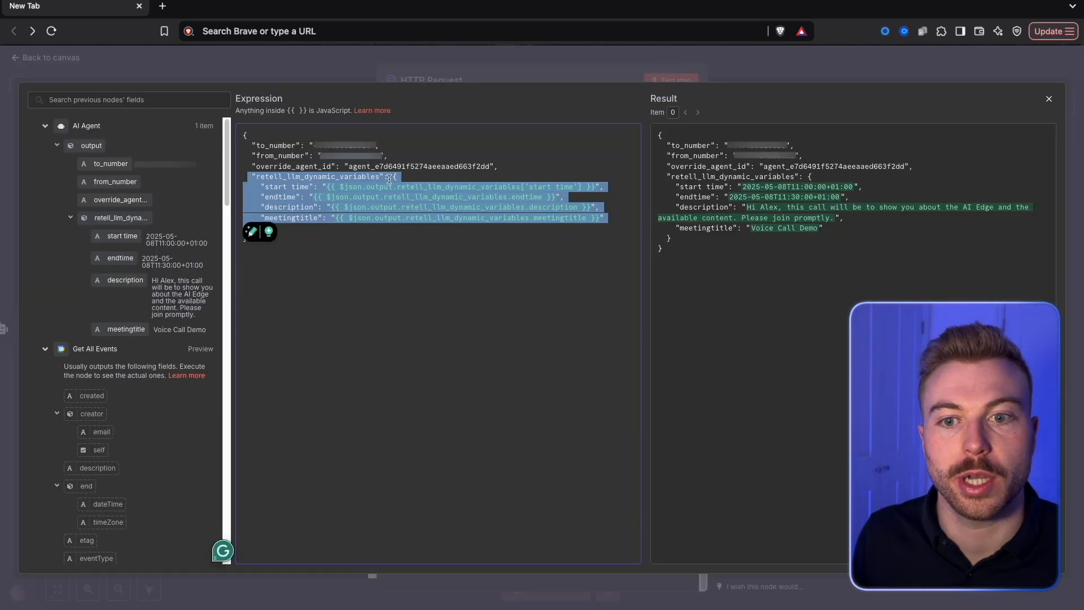
- In n8n, add an empty "client_name":"" entry above start time in the HTTP Request's dynamic variables and return to the canvas
click(262, 187)
key(Return)
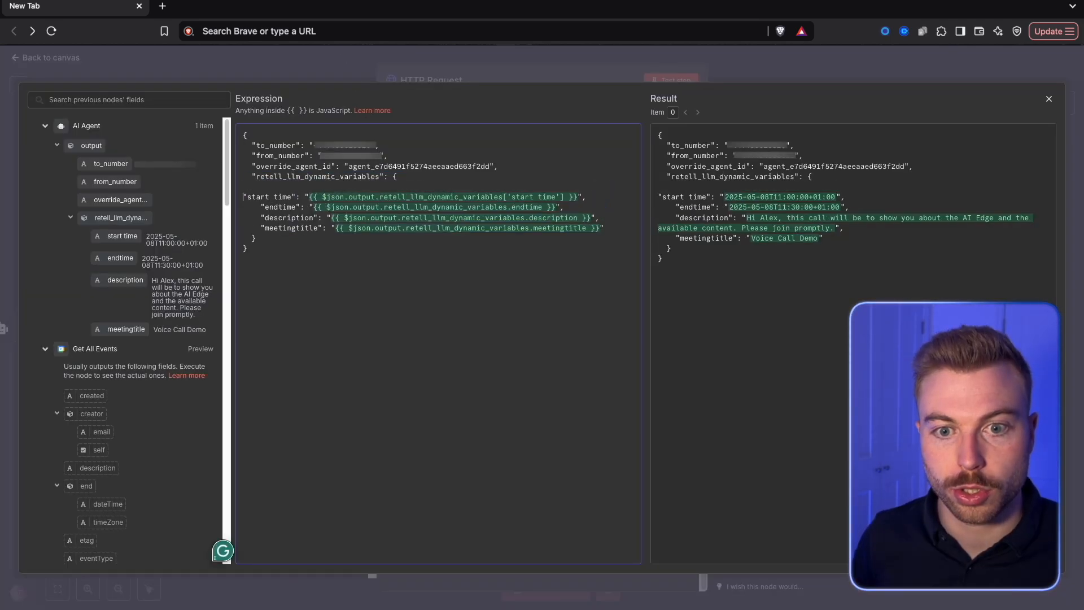
key(Tab)
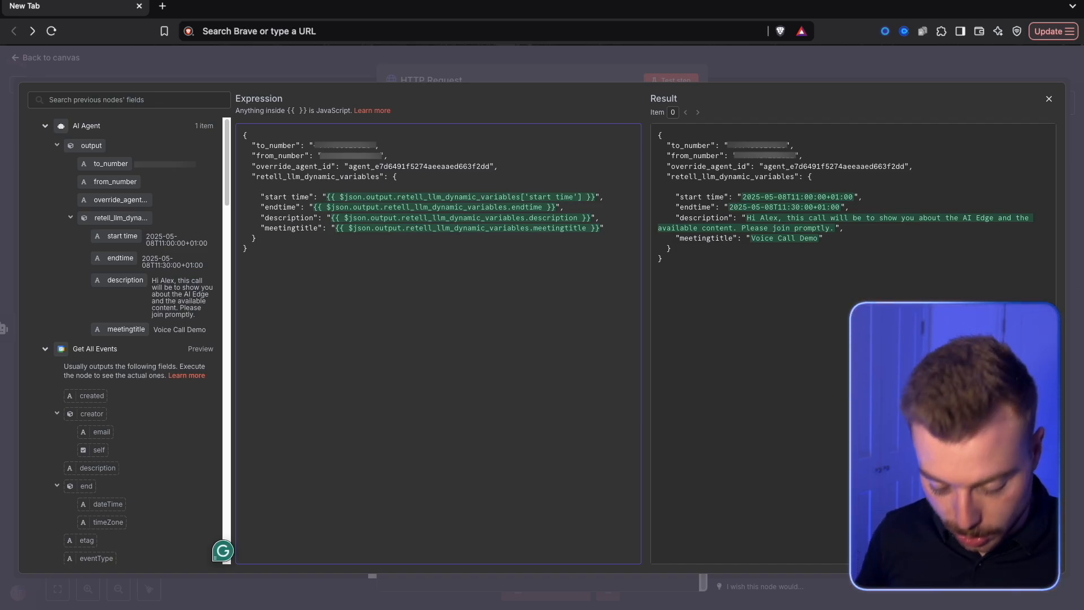
key(super+v)
key(super+z)
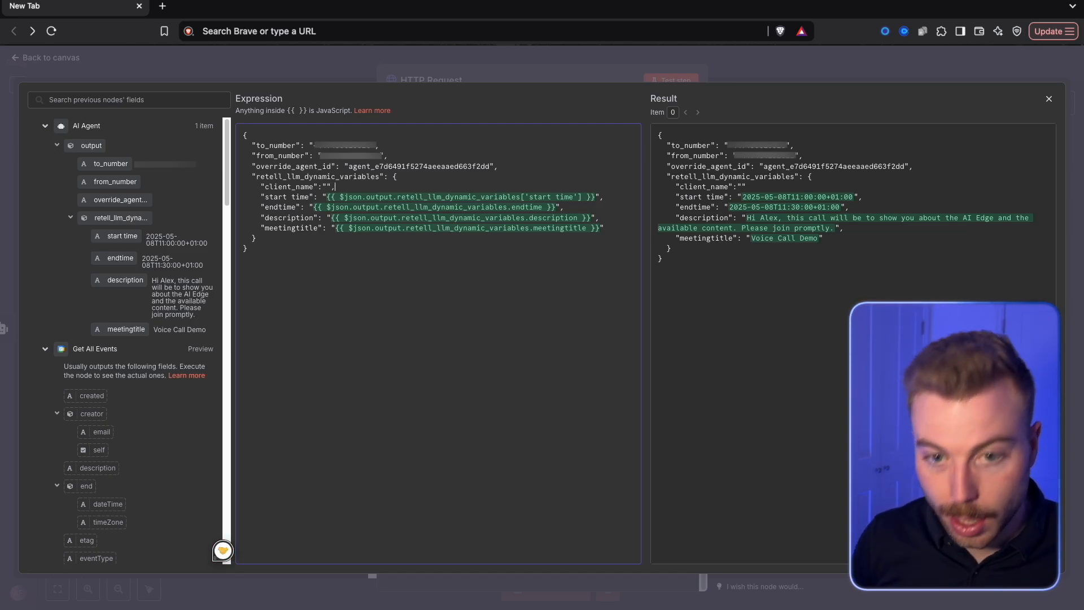
key(Escape)
key(Escape)
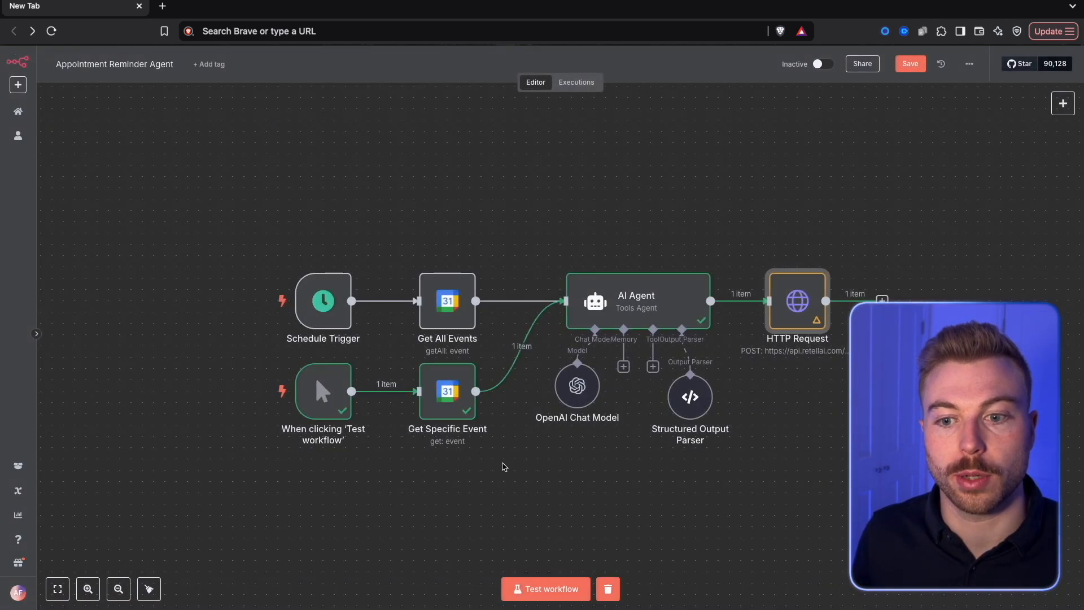
- Add a "client_name" entry described as "the first name of the customer" above start time in the Structured Output Parser's JSON example
double_click(689, 396)
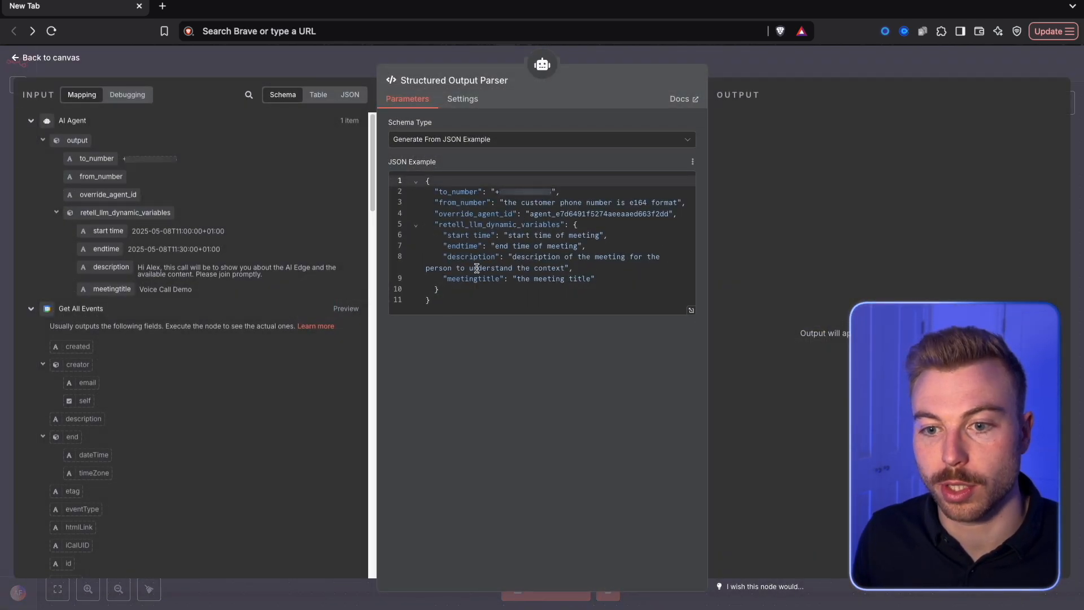
click(444, 236)
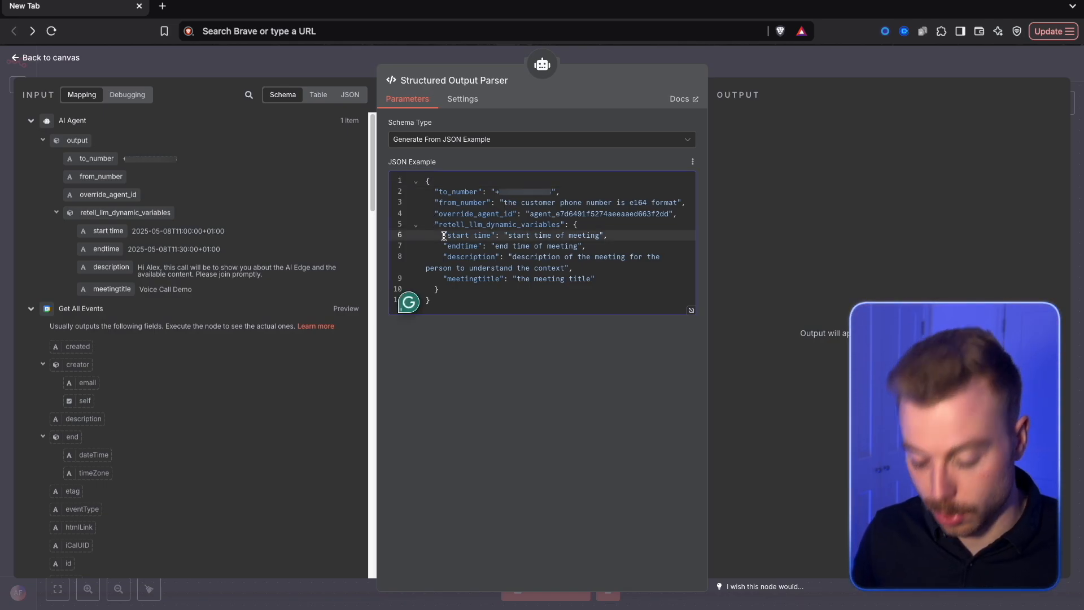
key(Return)
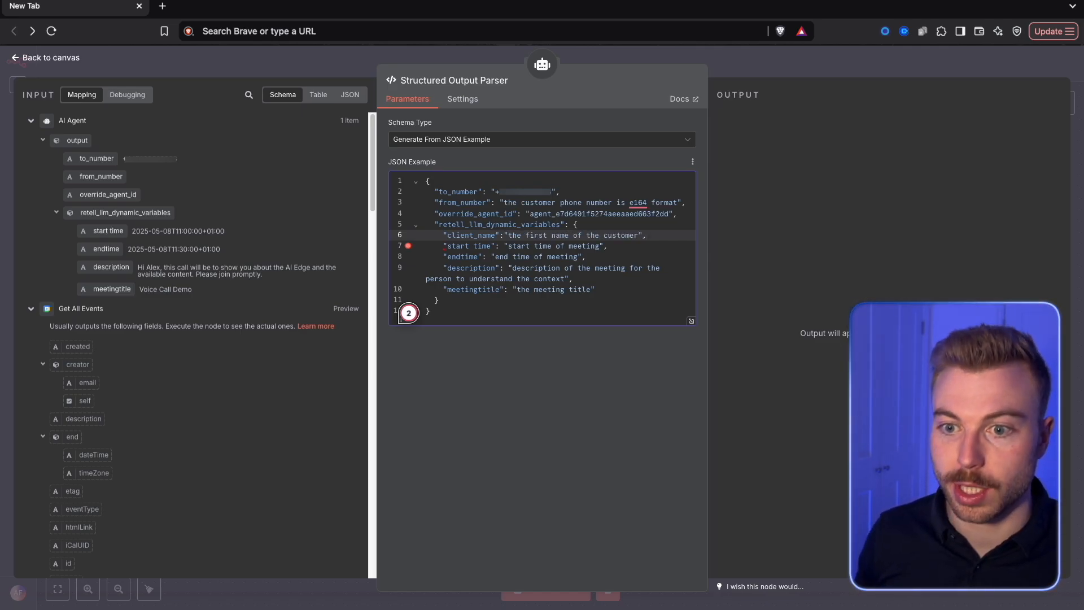
click(228, 76)
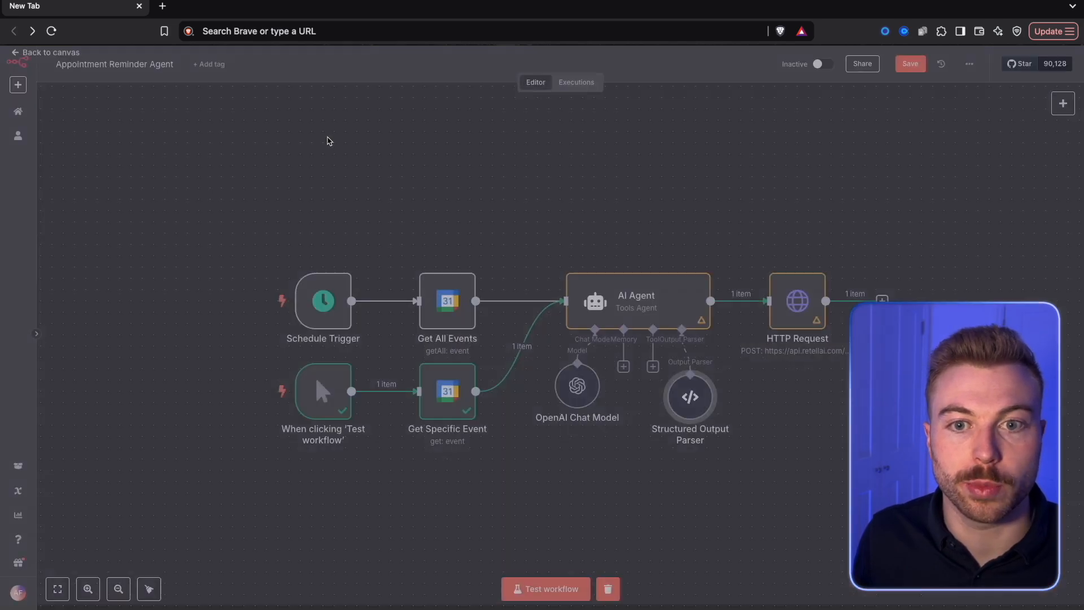
- Add a "Customer name:" line to the AI Agent's user prompt, mapped to attendees[1].email from the Get Specific Event data
double_click(637, 295)
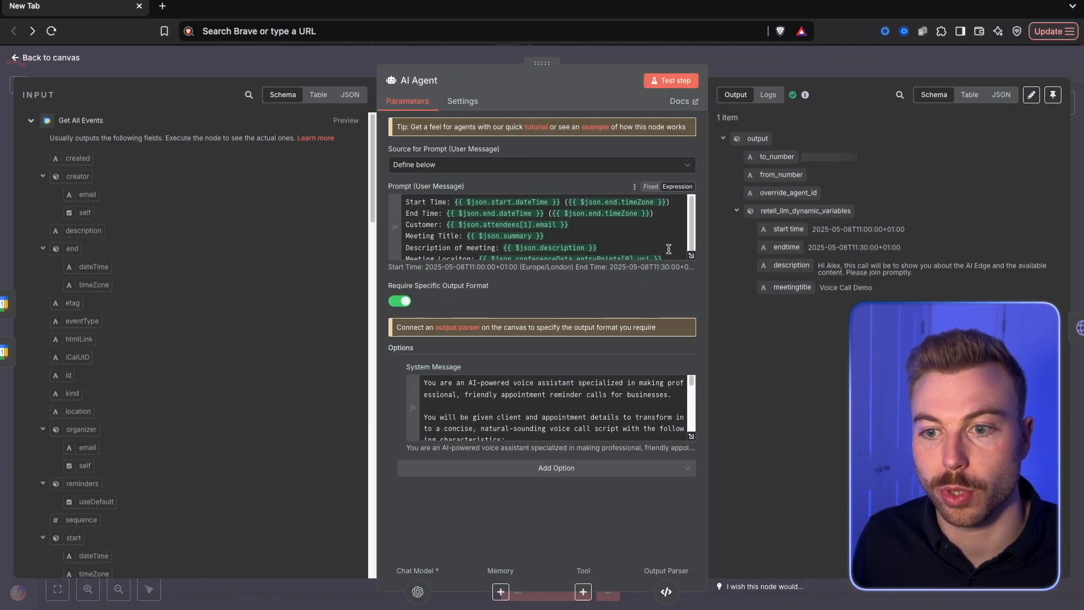
click(692, 255)
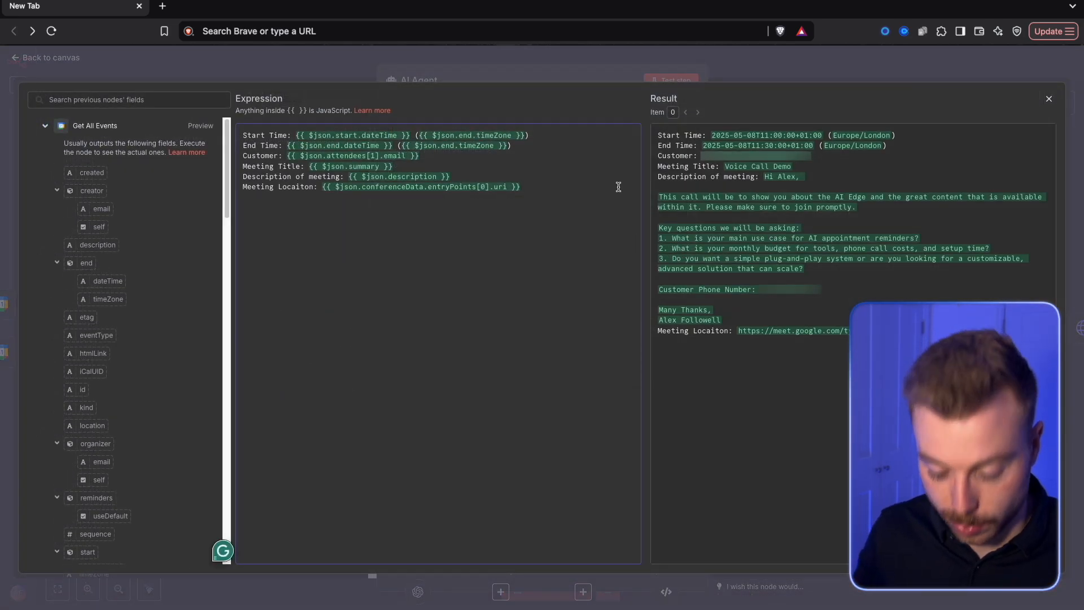
text(customer name:)
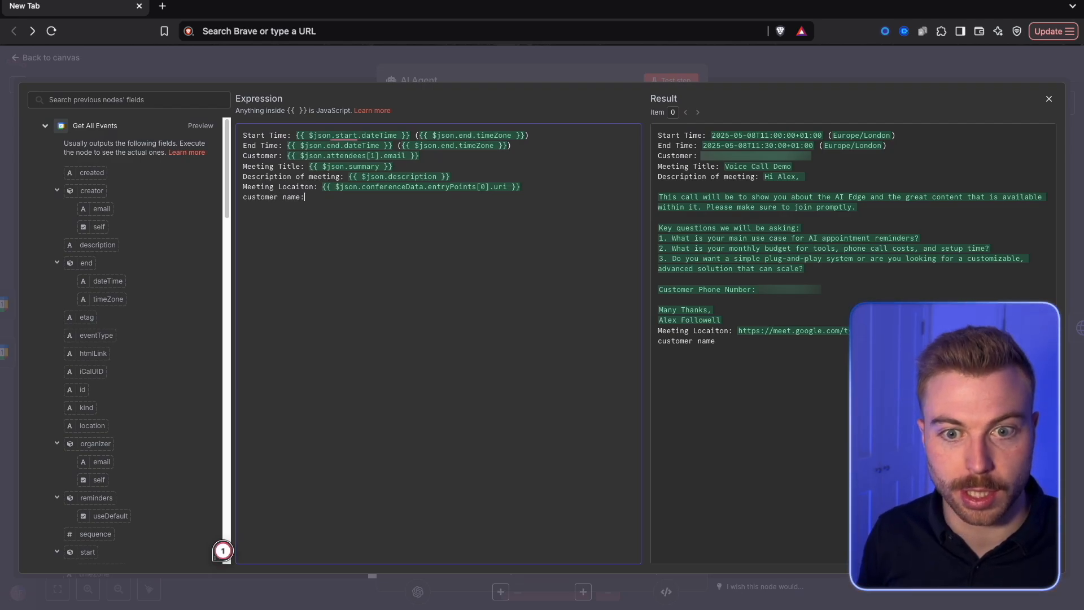
click(38, 128)
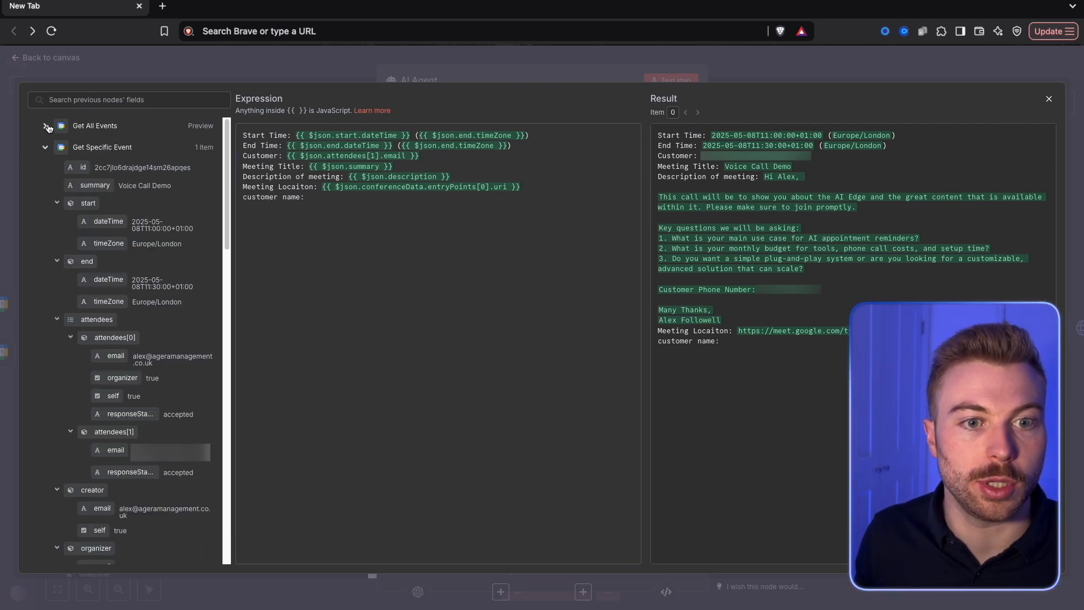
scroll(141, 412, down, 5)
scroll(141, 412, down, 2)
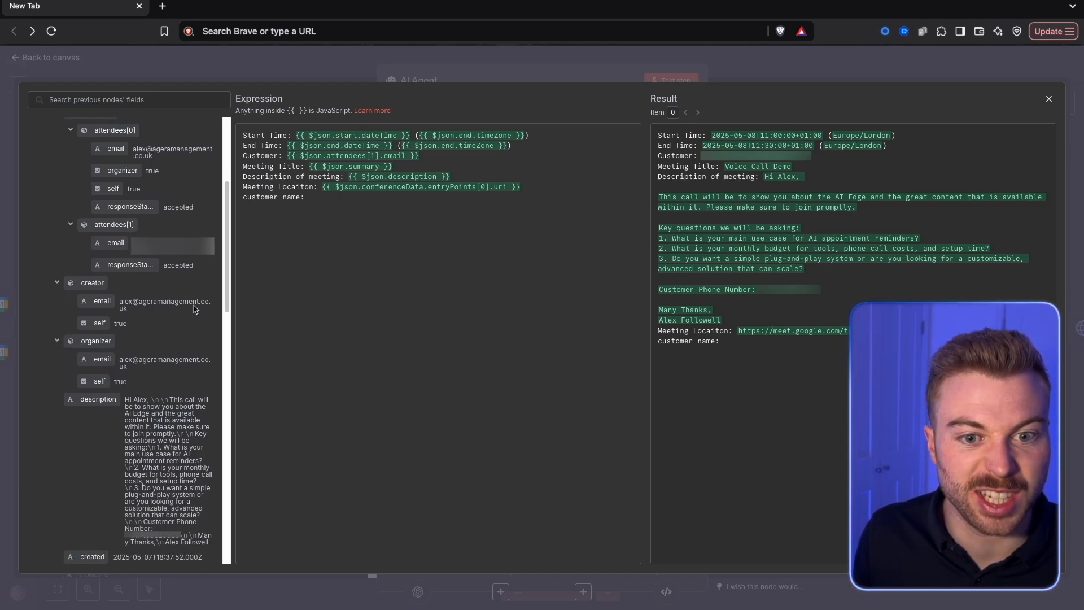
drag(130, 244, 326, 199)
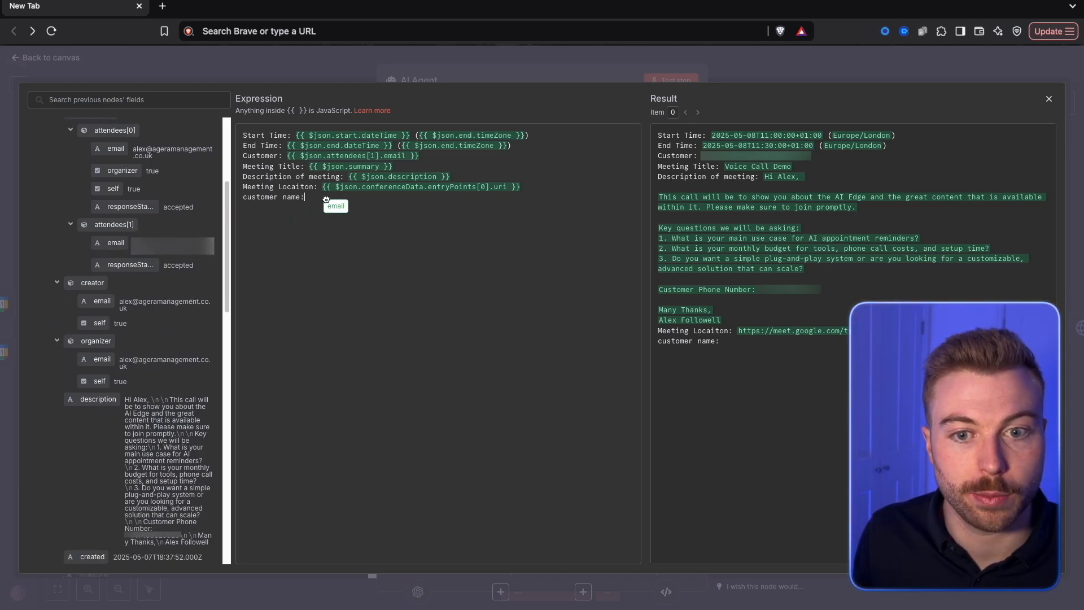
click(247, 196)
key(BackSpace)
text(C)
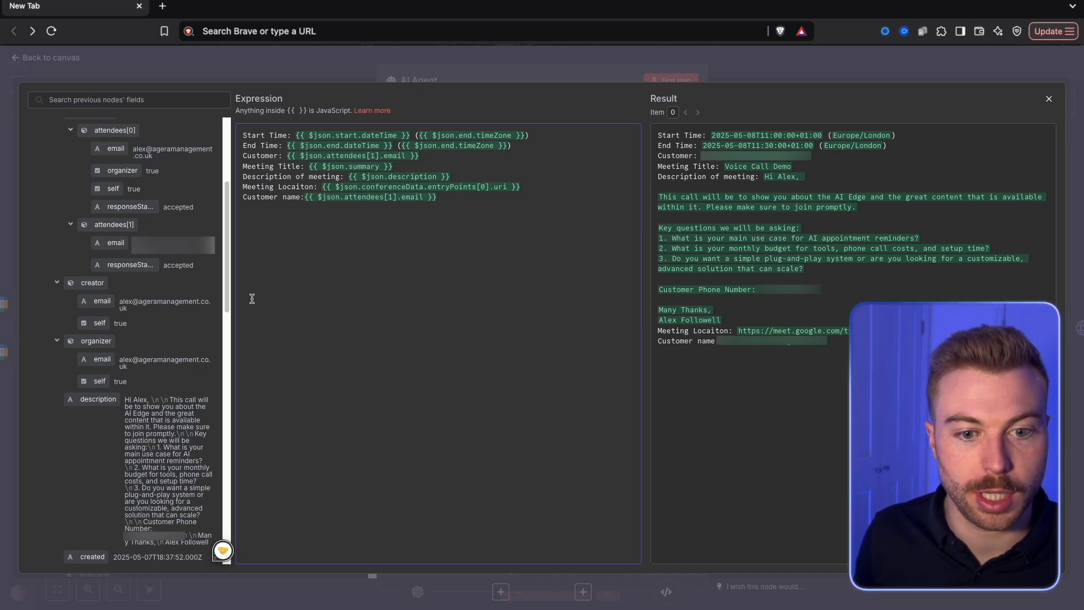
key(Escape)
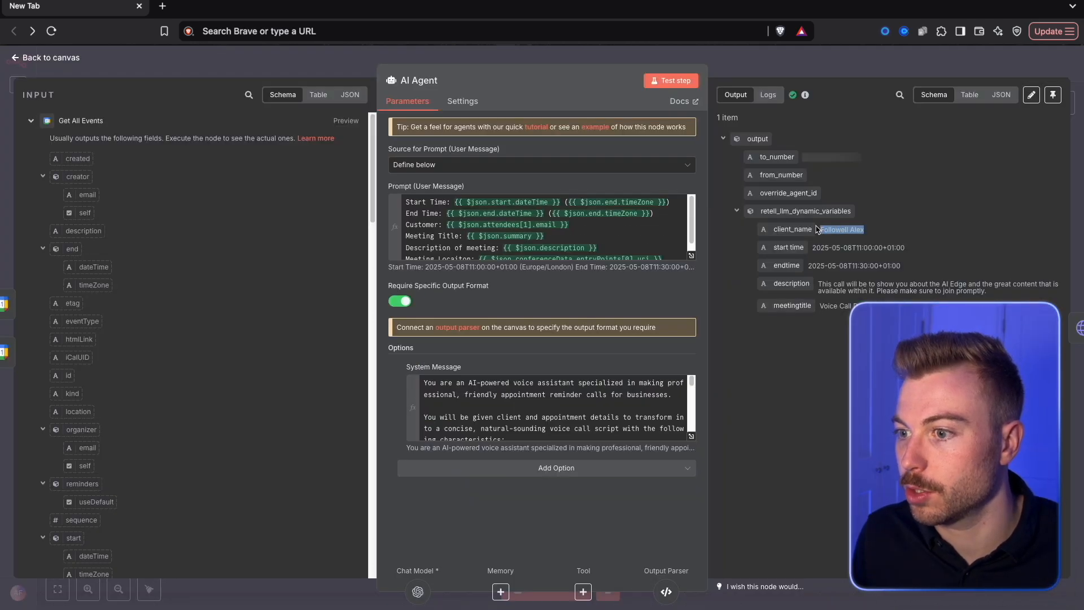
- Review the AI Agent's user prompt and system message, and test the step again to check the client_name output
click(691, 255)
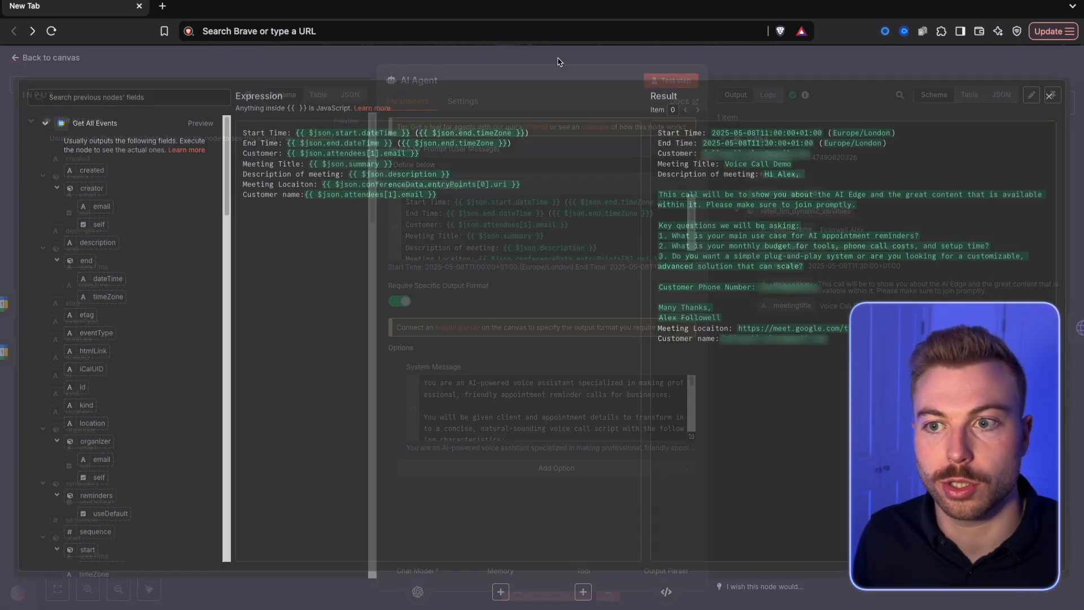
click(559, 59)
scroll(683, 426, down, 2)
click(691, 436)
click(678, 79)
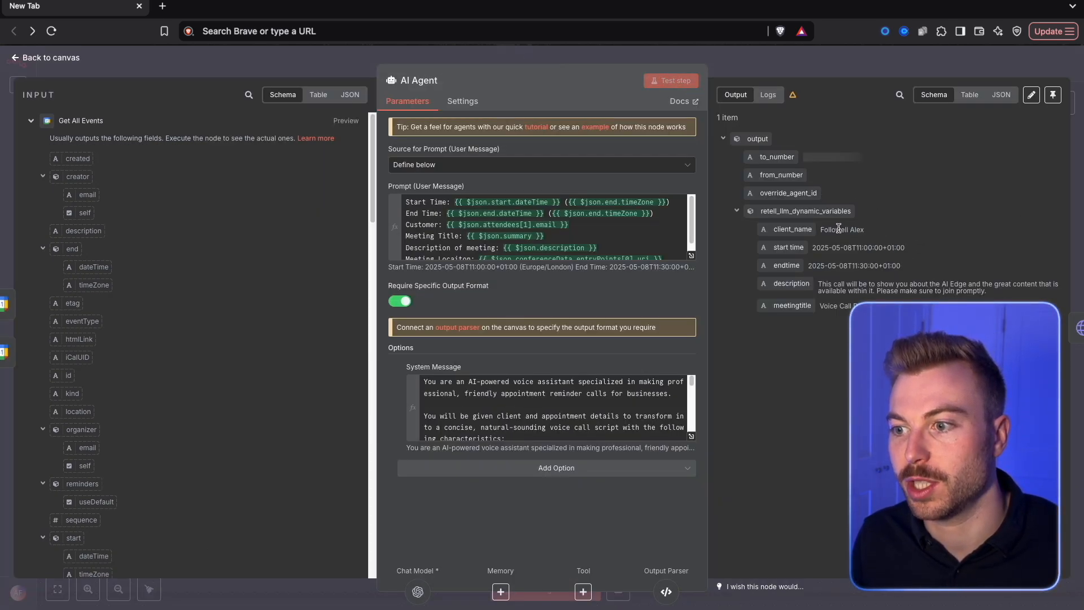
drag(865, 230, 809, 226)
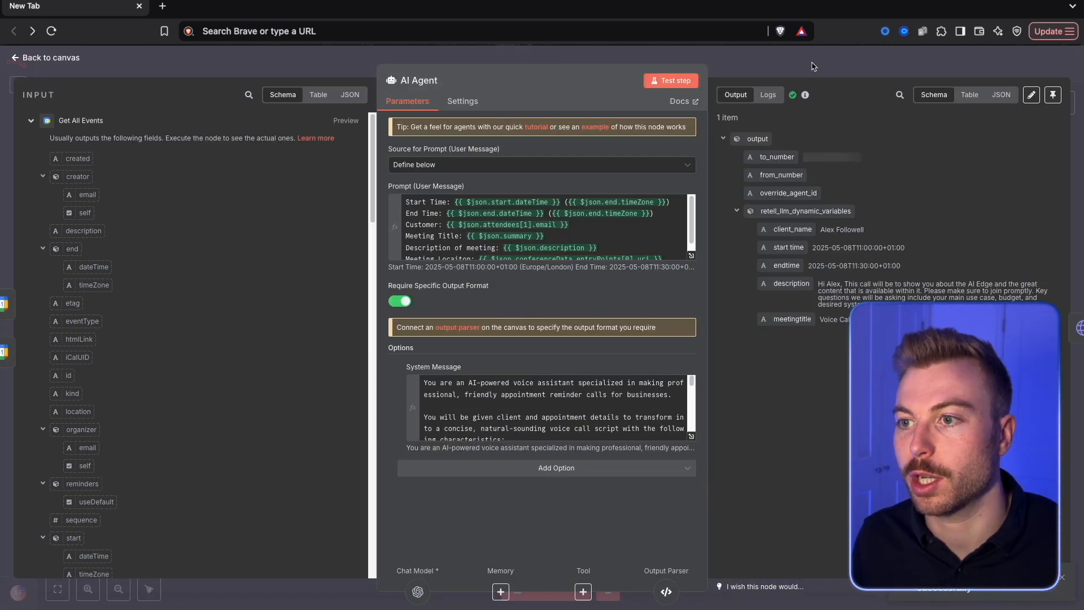
- Map client_name in the HTTP Request's JSON body to the AI Agent's client_name output and test the step
key(Escape)
double_click(796, 301)
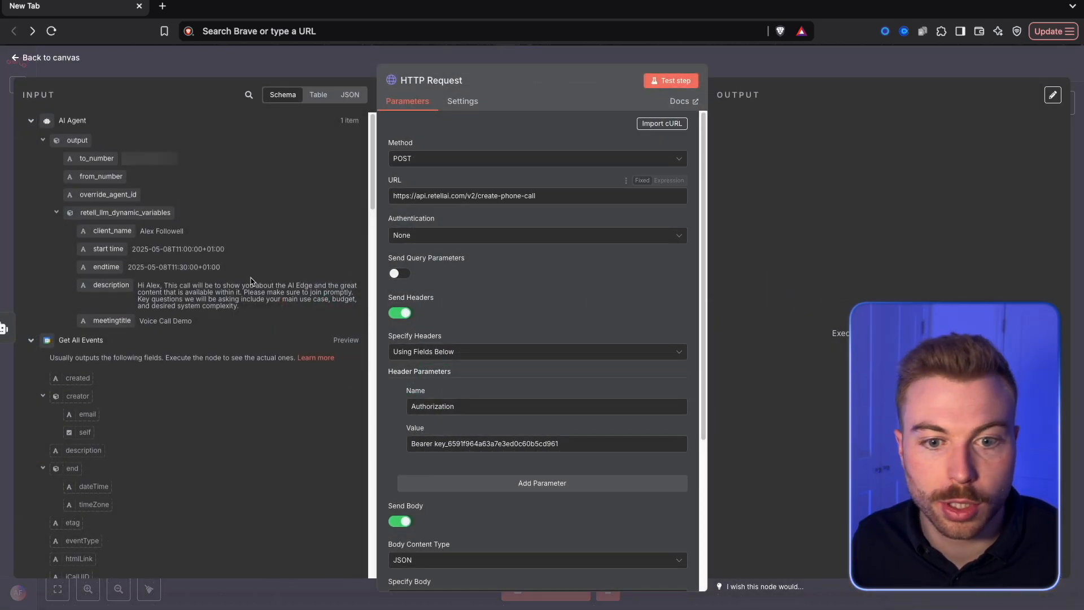
scroll(500, 350, down, 5)
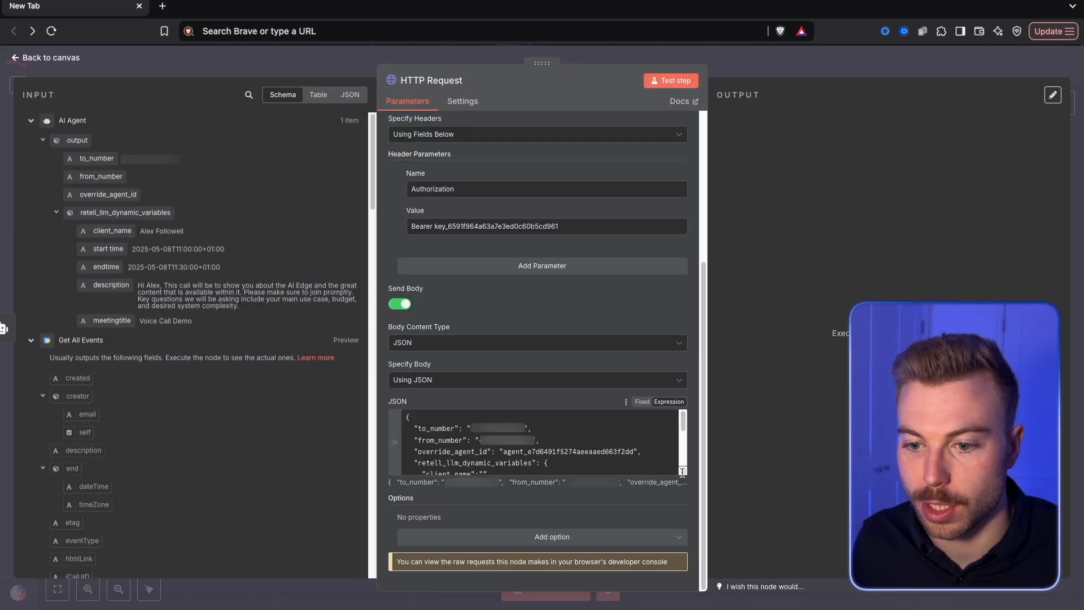
click(682, 470)
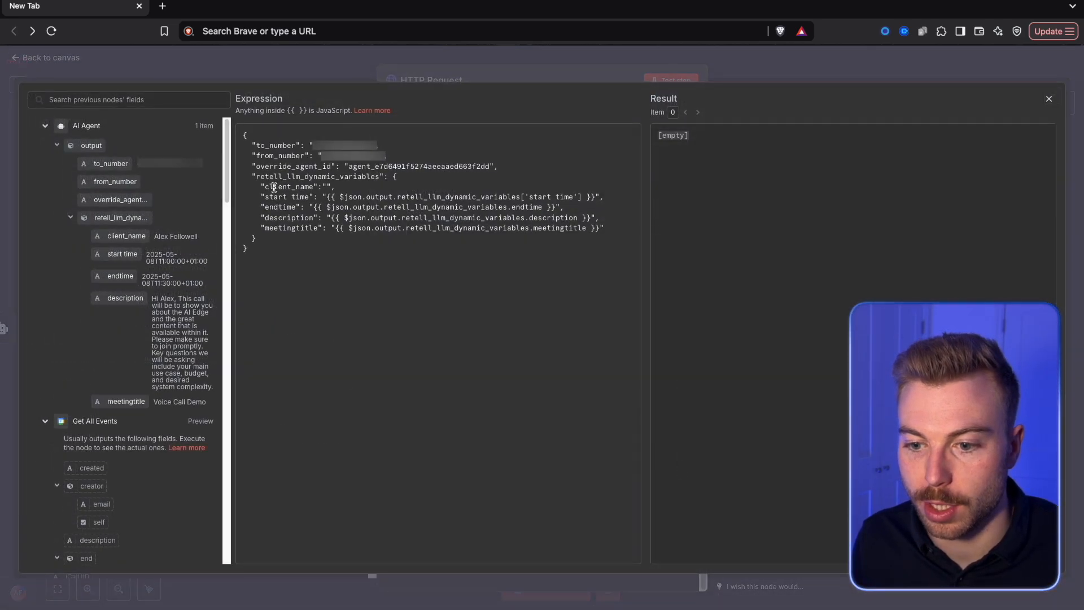
drag(126, 236, 317, 202)
click(655, 82)
click(655, 82)
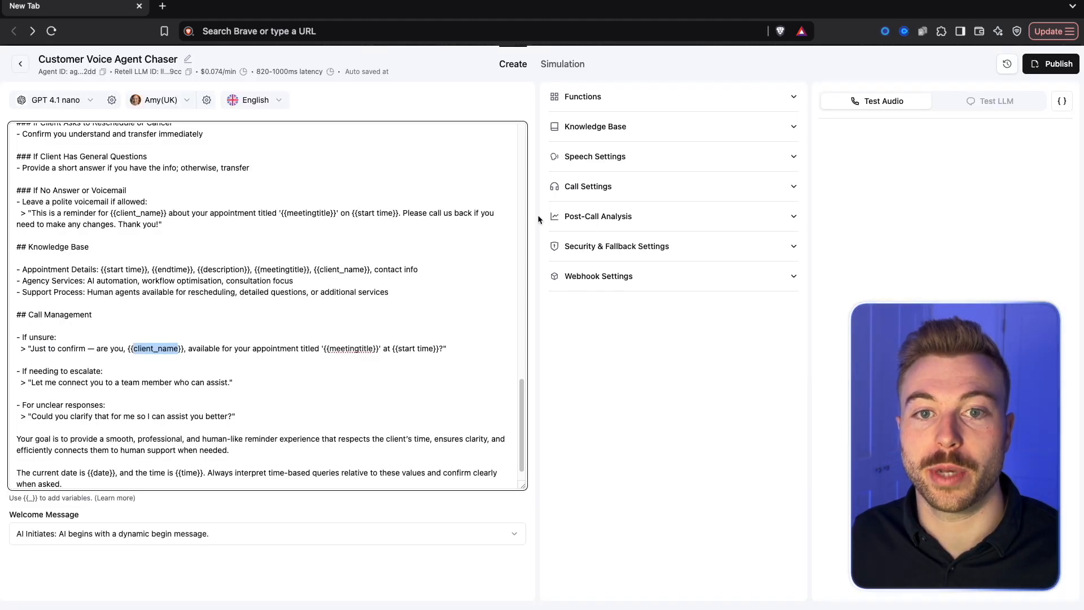
- Switch to Retell AI's Customer Voice Agent Chaser and examine its Functions and Knowledge Base settings
click(632, 99)
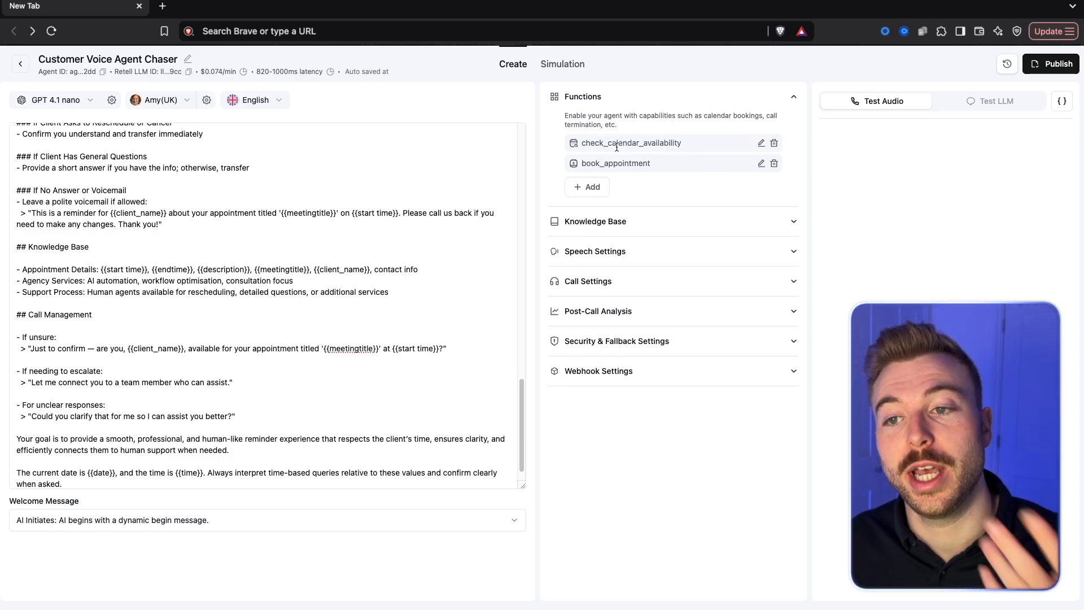
click(620, 223)
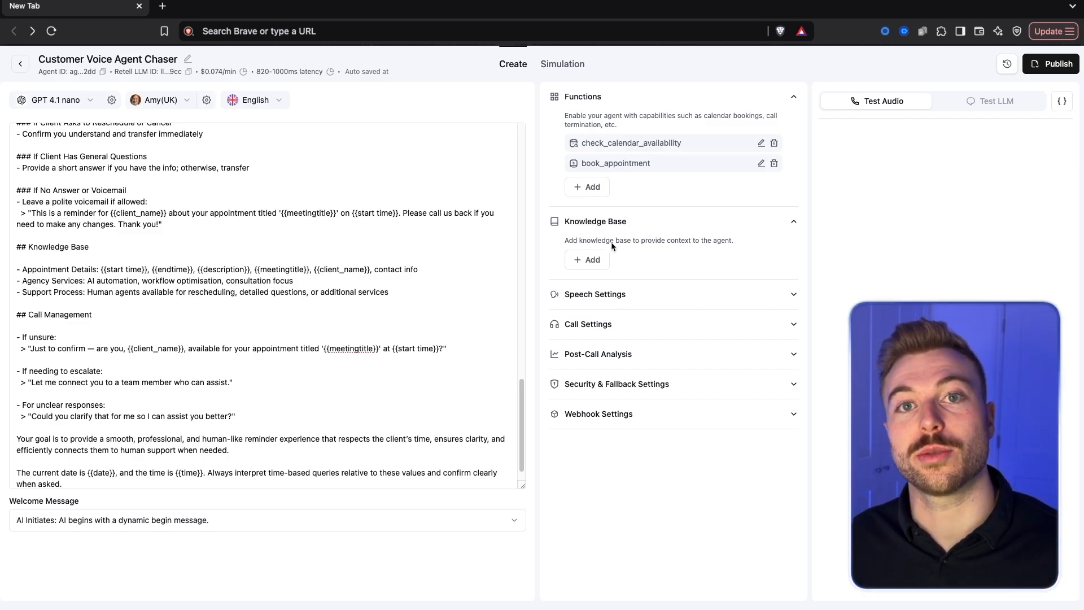
click(437, 172)
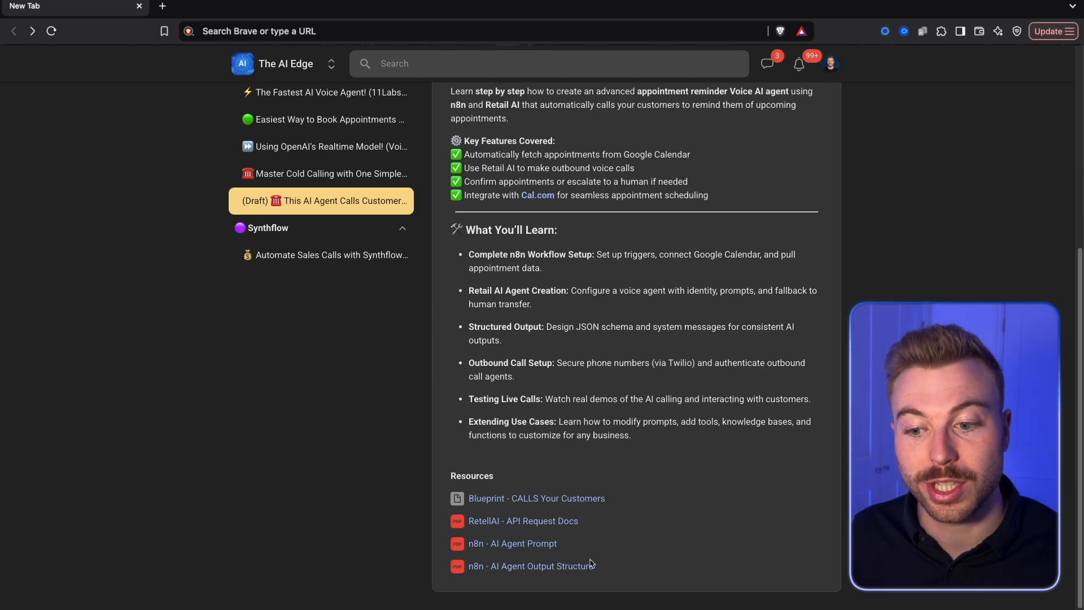
- Switch to The AI Edge community, browse the Classroom courses and look through the n8n lessons in AI Agent Resources
scroll(547, 447, up, 5)
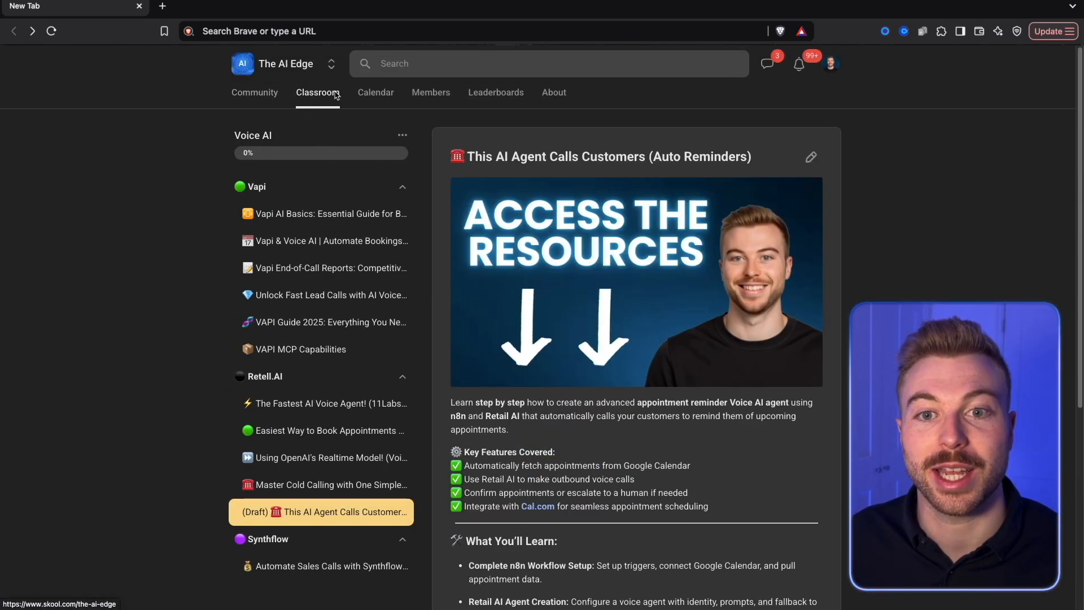
click(316, 93)
scroll(481, 505, down, 2)
scroll(481, 504, down, 5)
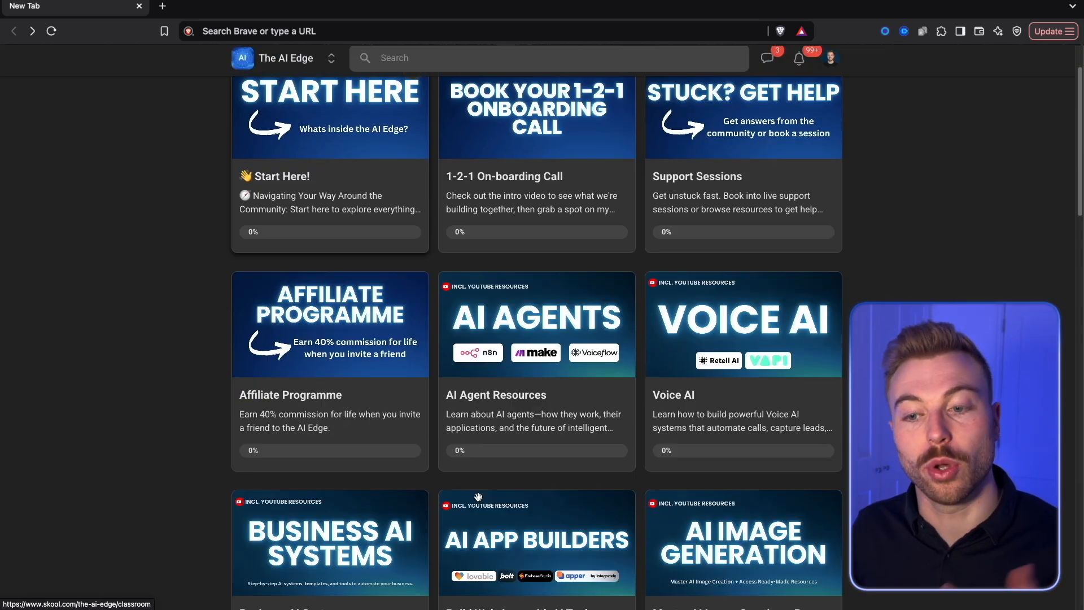
scroll(540, 414, down, 2)
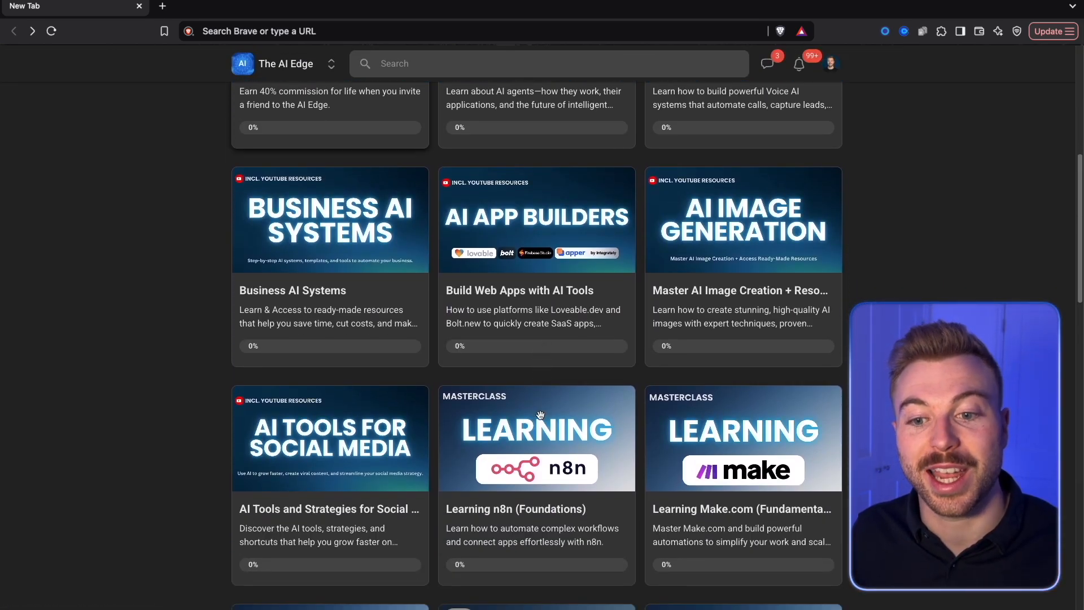
scroll(377, 187, up, 4)
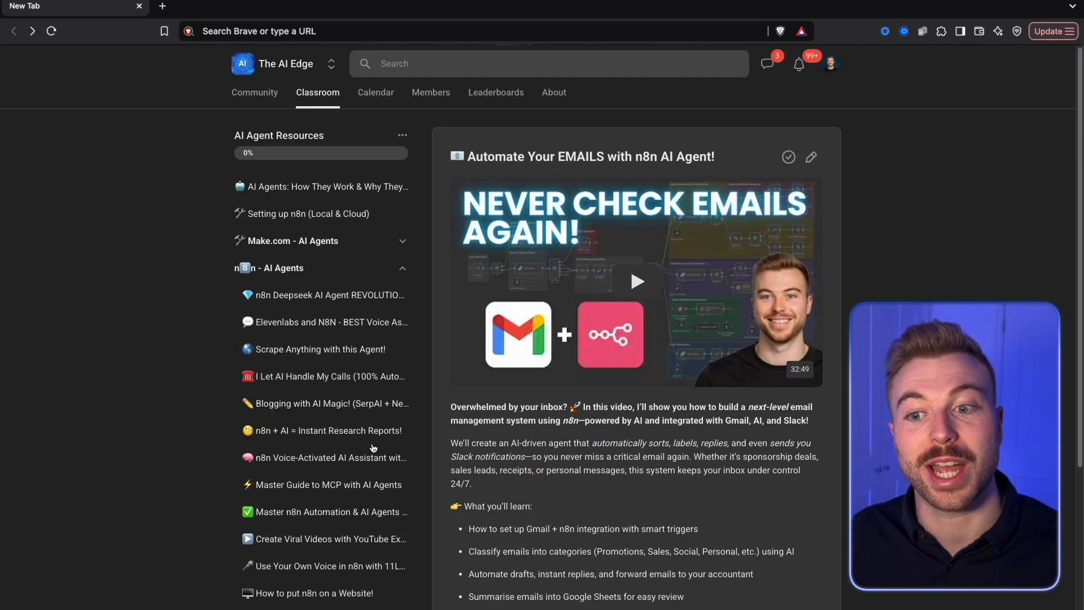
scroll(318, 484, down, 3)
scroll(319, 484, up, 3)
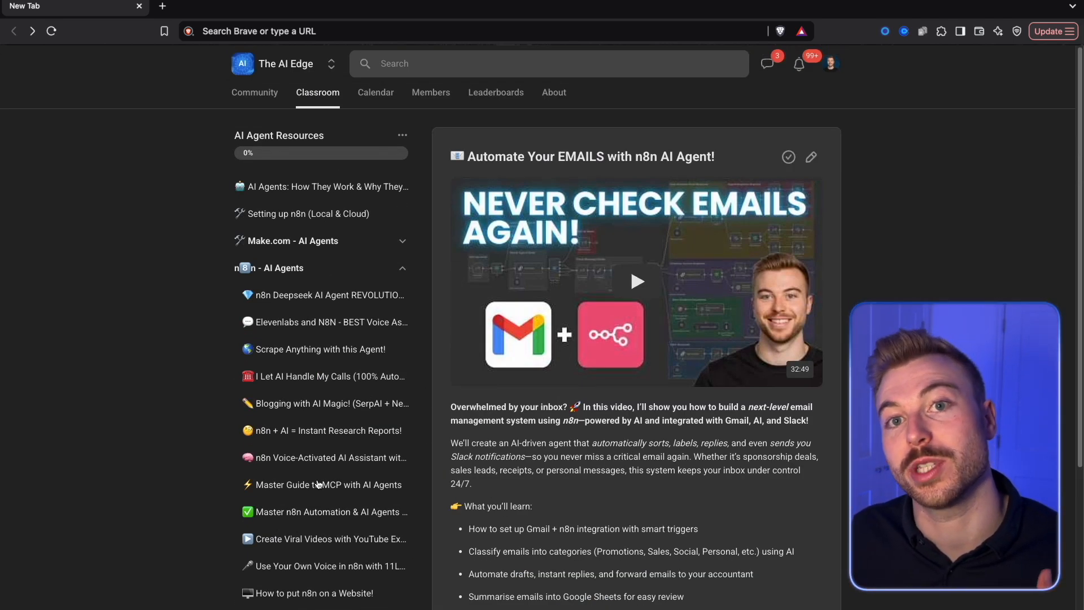